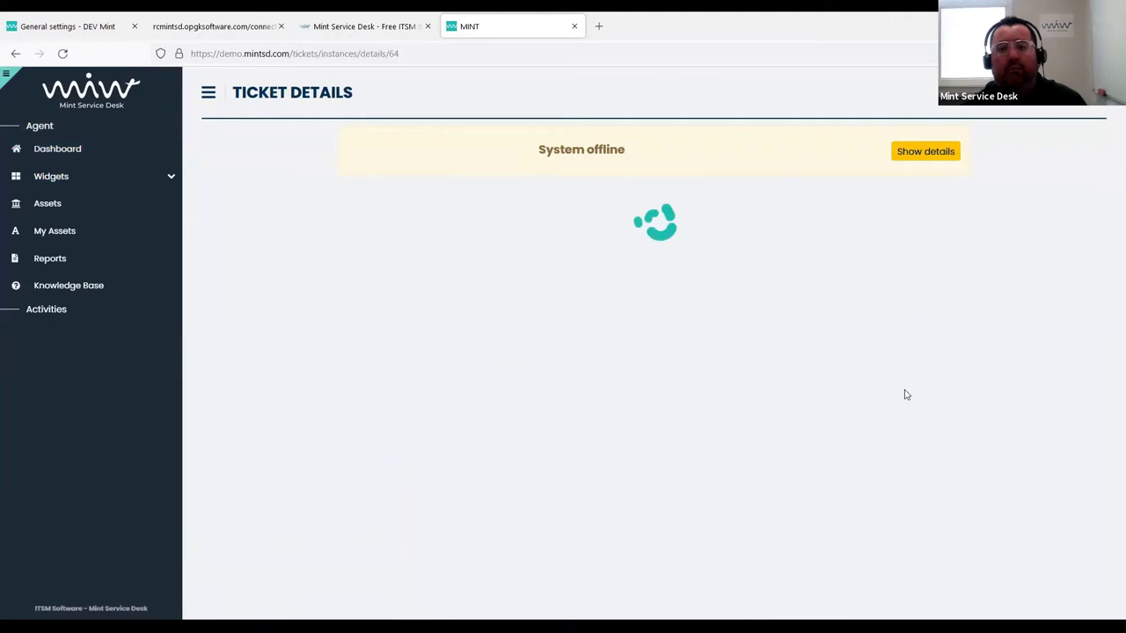
Scroll ticket 64's details down to Estimation, Spent time and the SLA timeline
scroll(903, 394, "down", 1)
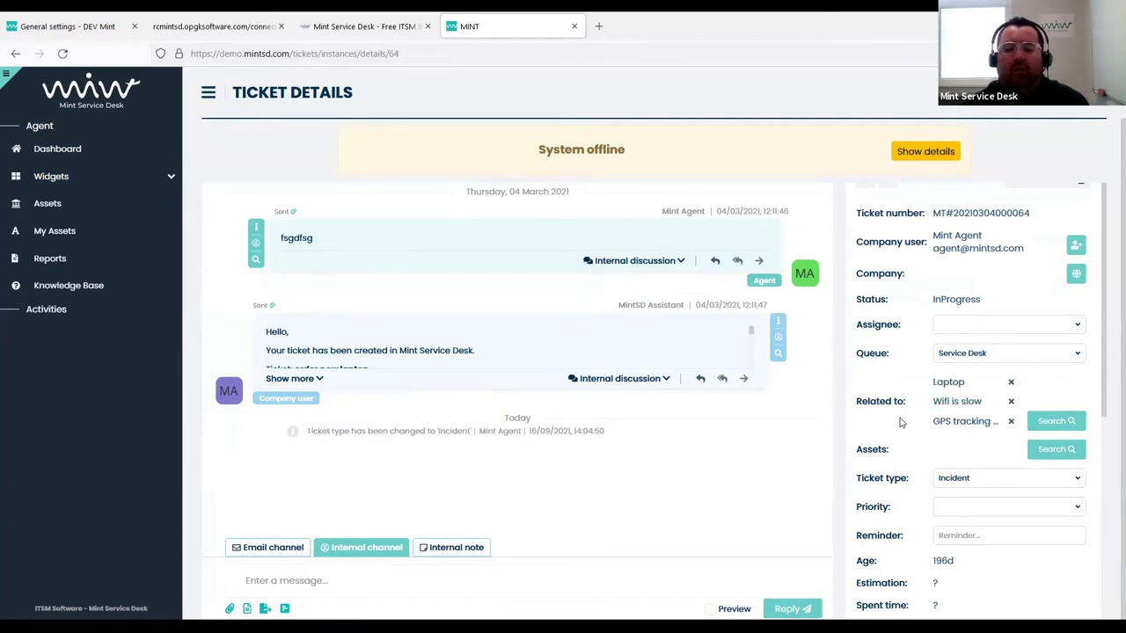
scroll(842, 454, "down", 2)
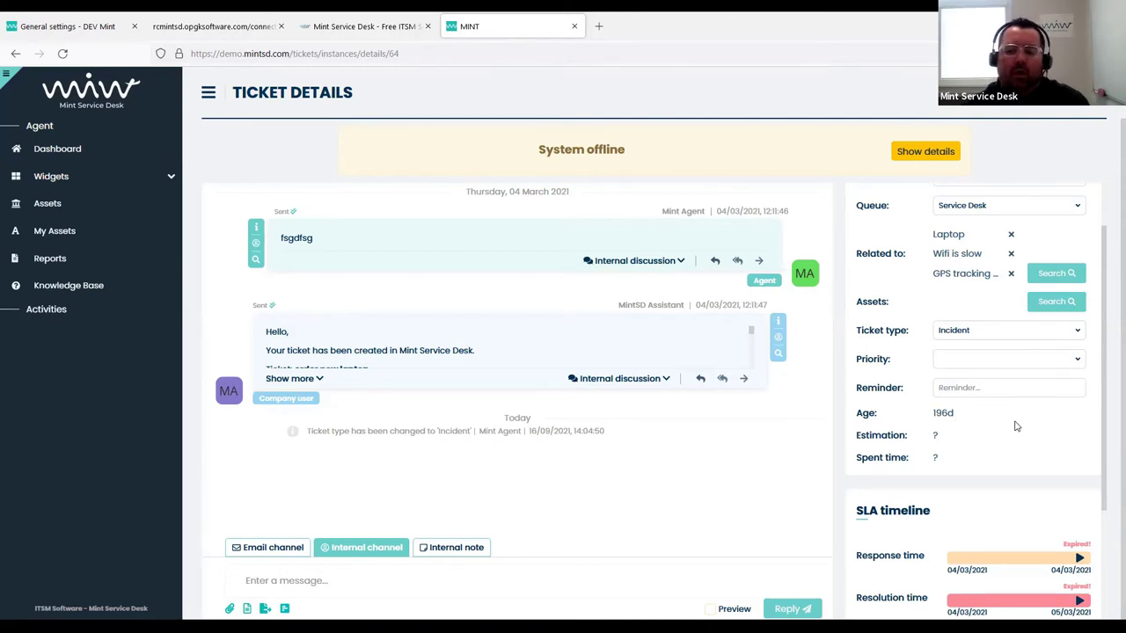
Set the ticket's estimation to 2d
left_click(936, 436)
left_click(570, 342)
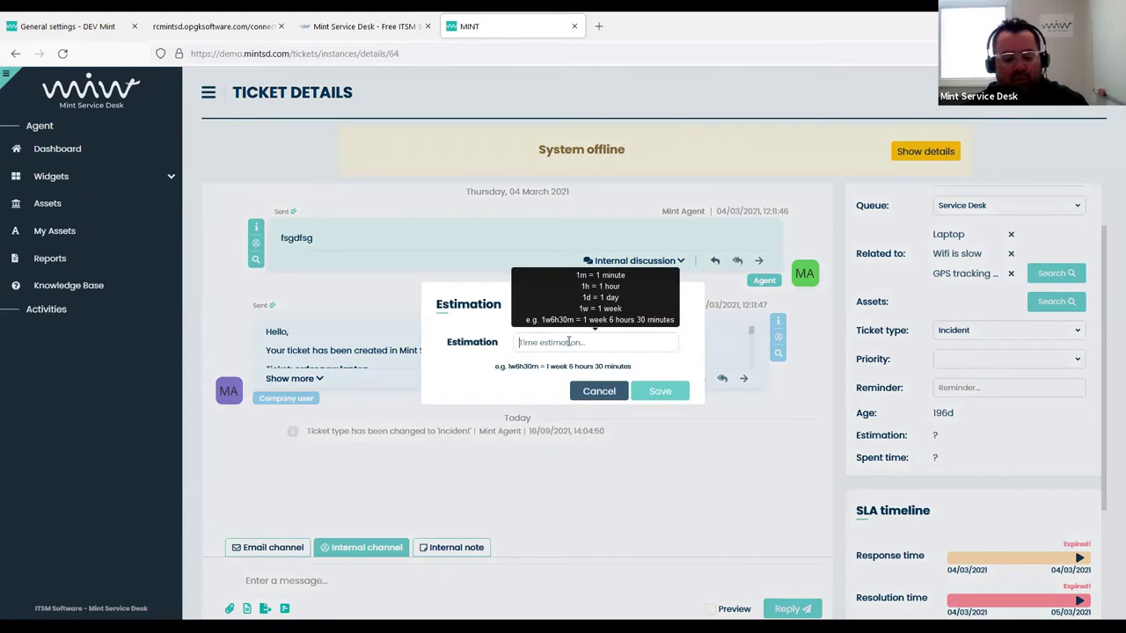
type("2d")
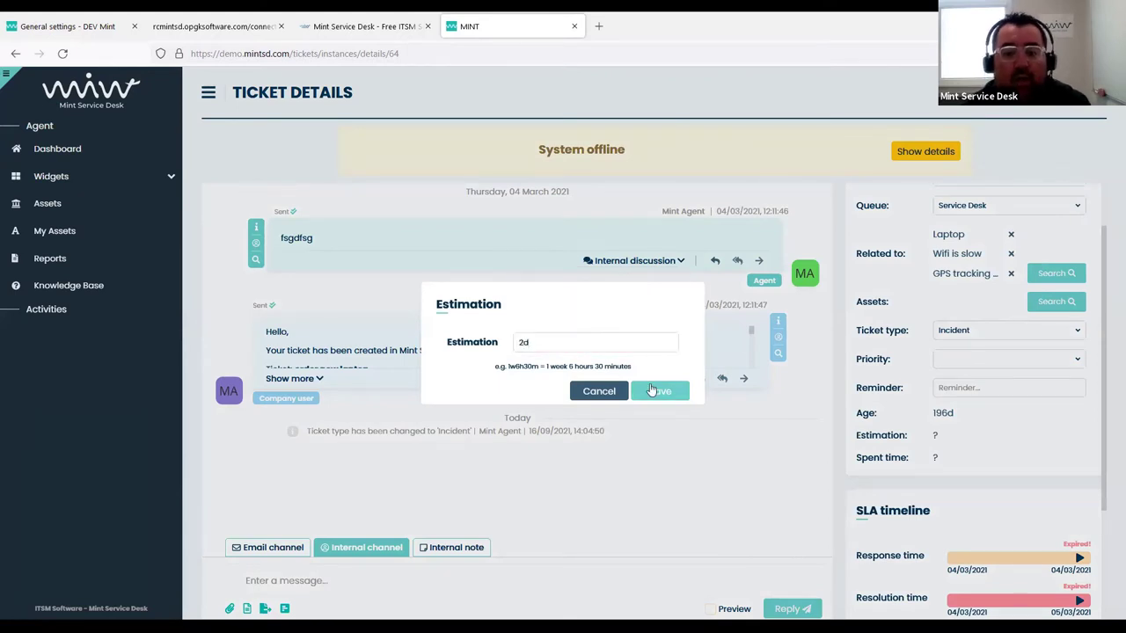
left_click(659, 393)
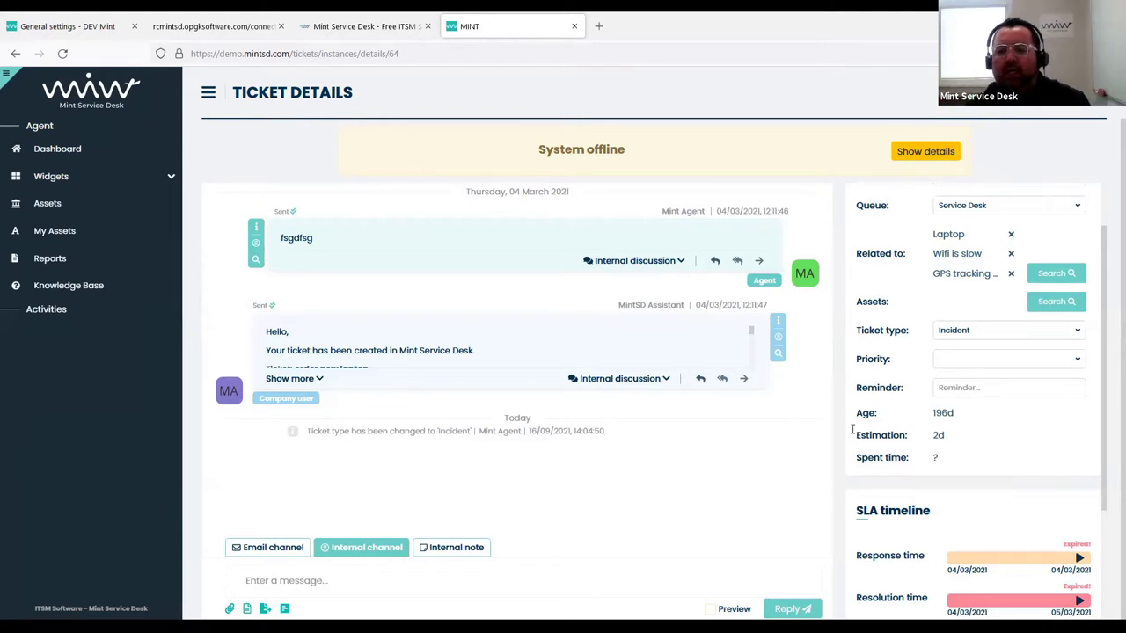
Assign the ticket to Mint Agent
scroll(914, 354, "up", 2)
left_click(964, 325)
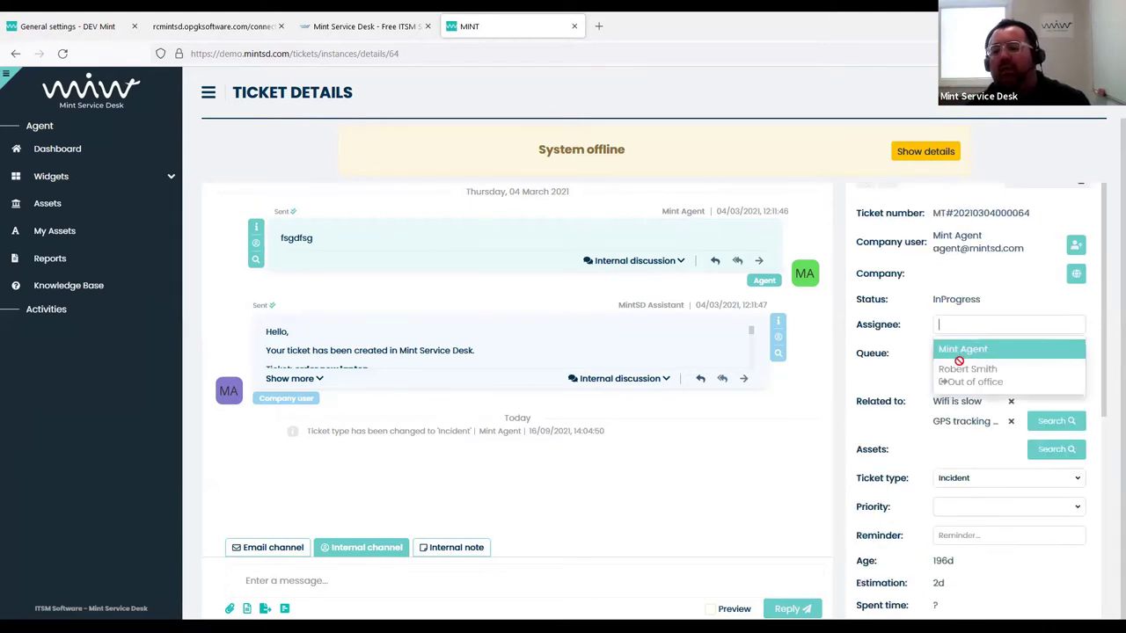
left_click(973, 350)
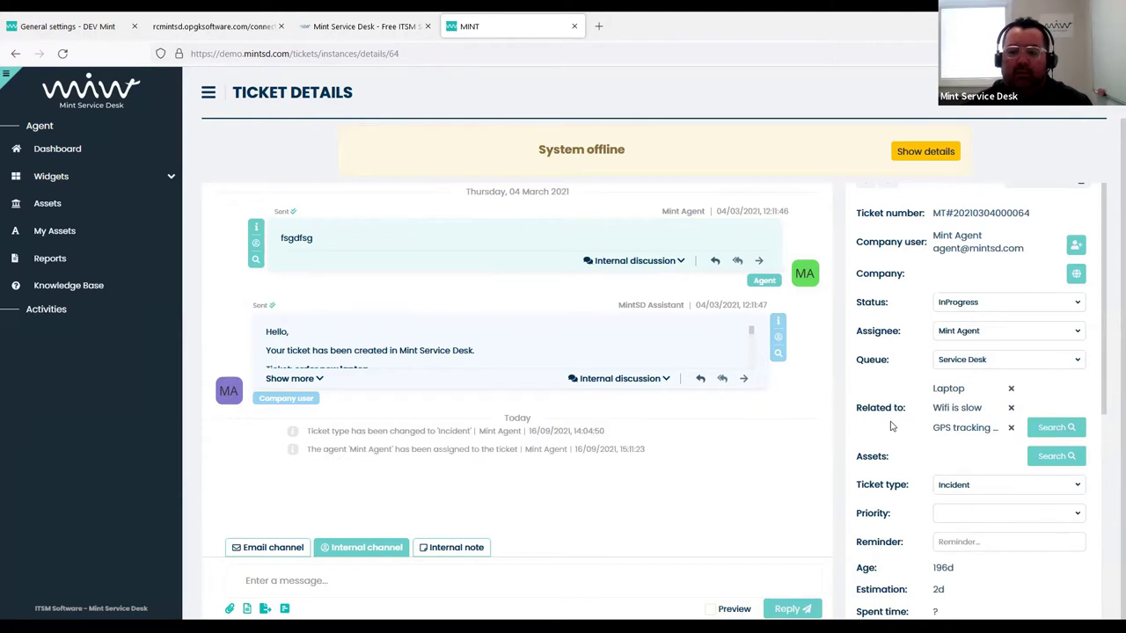
scroll(891, 425, "down", 3)
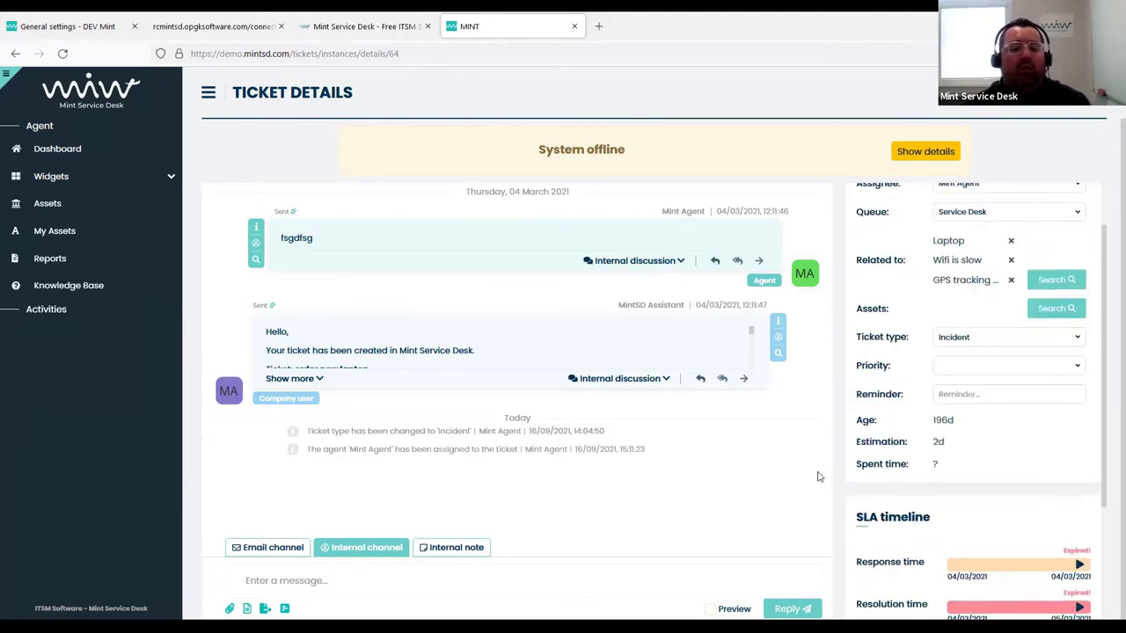
Post an internal note reading 'hey send me the SOW' to ticket 64's conversation
left_click(445, 548)
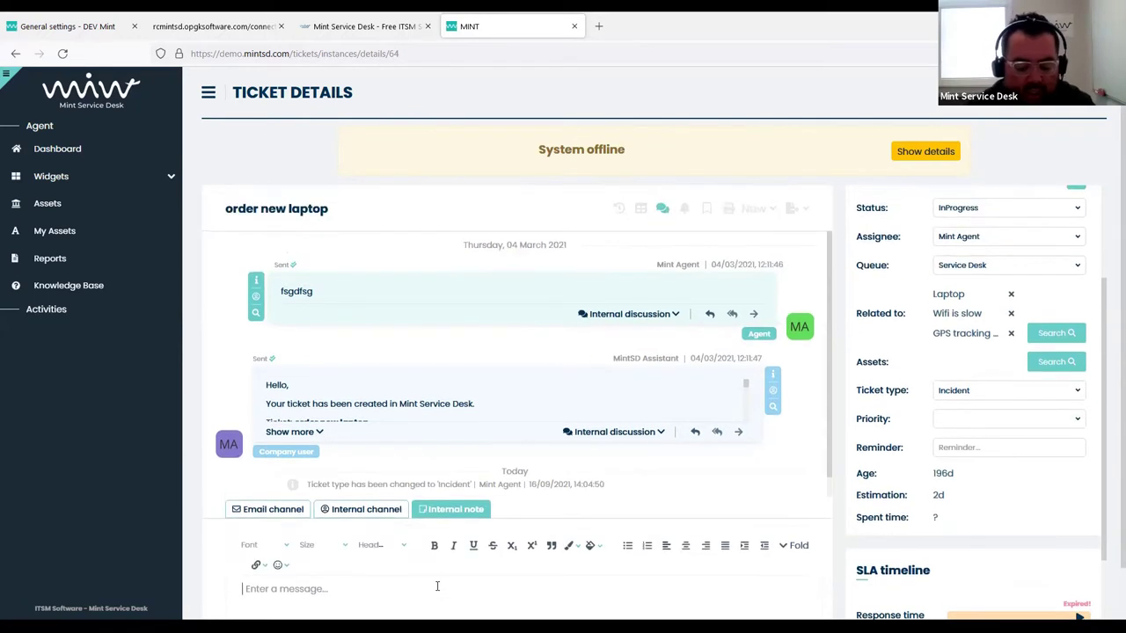
type("hey send me ")
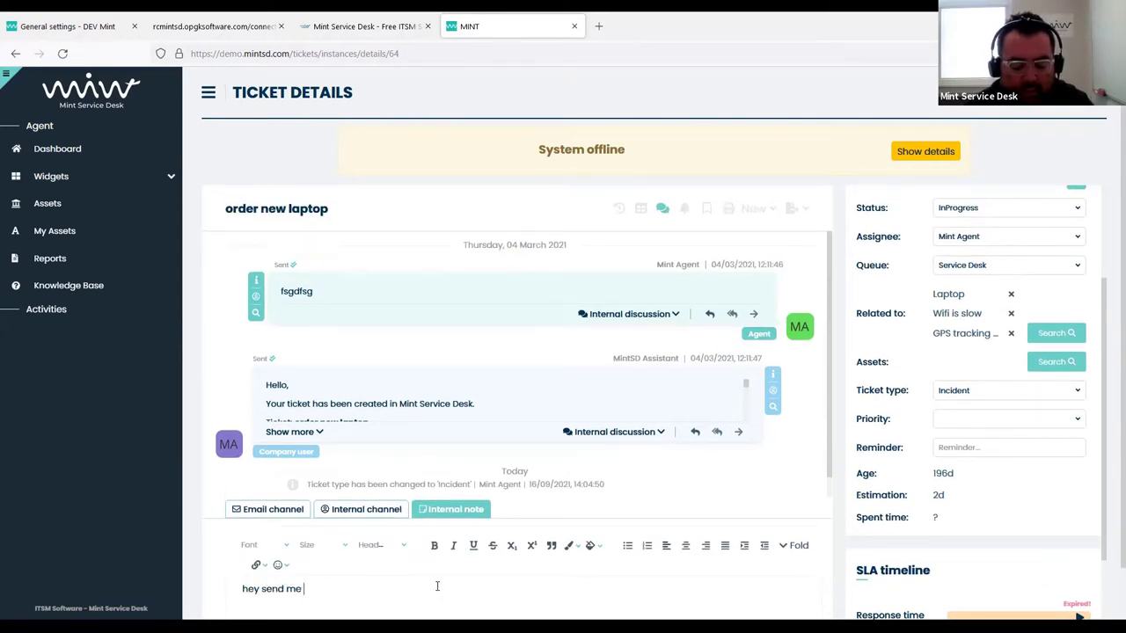
type("the SOW")
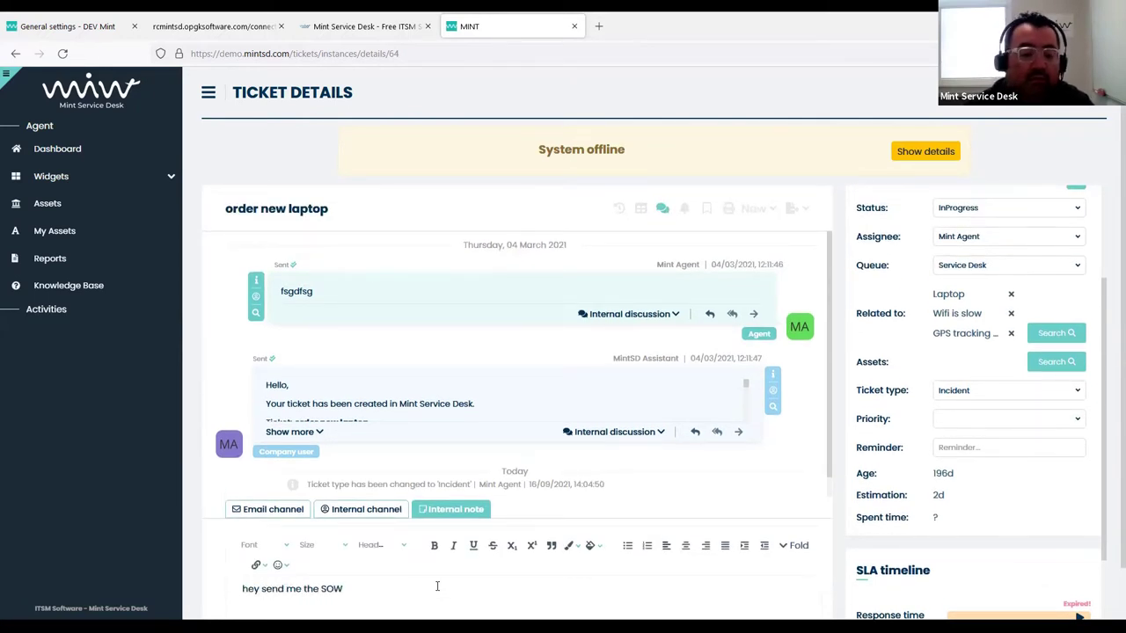
key("Return")
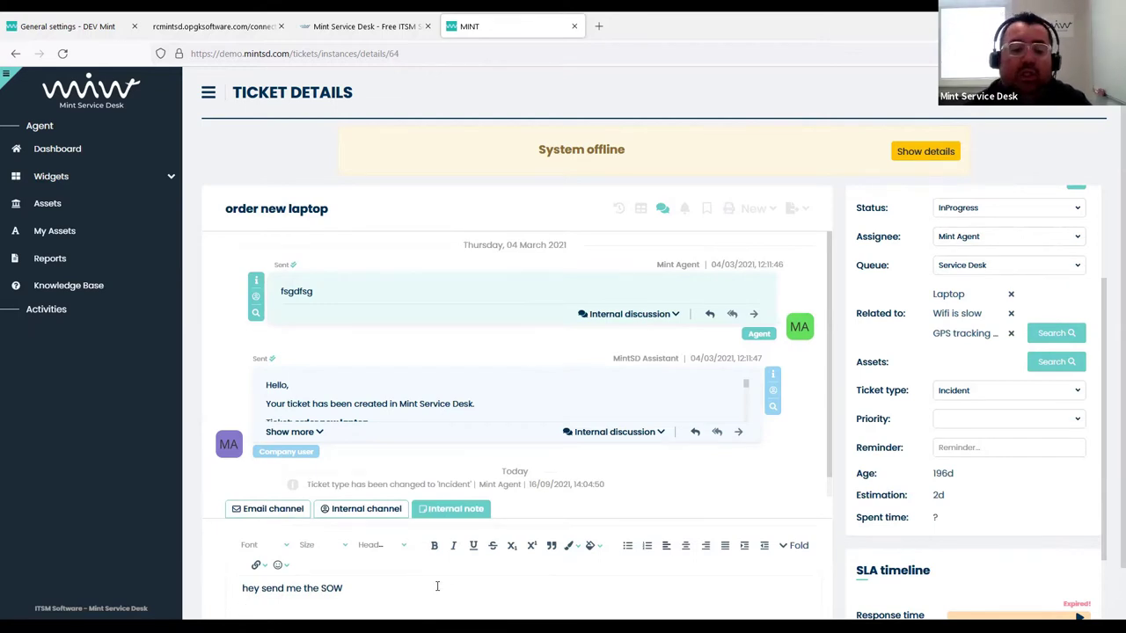
scroll(838, 497, "down", 1)
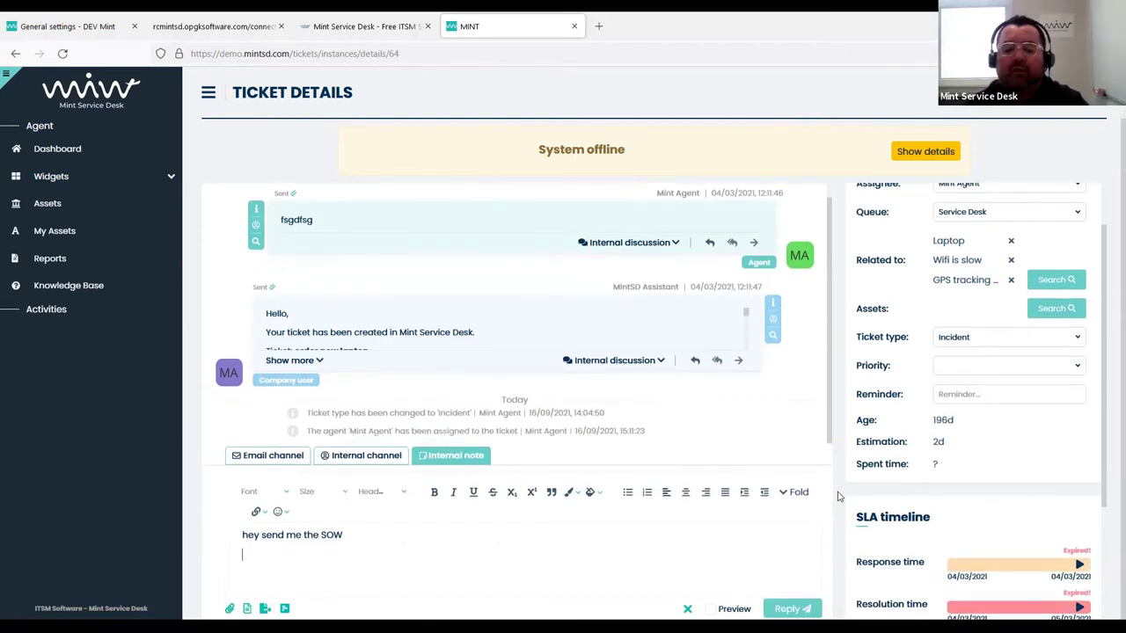
left_click(791, 609)
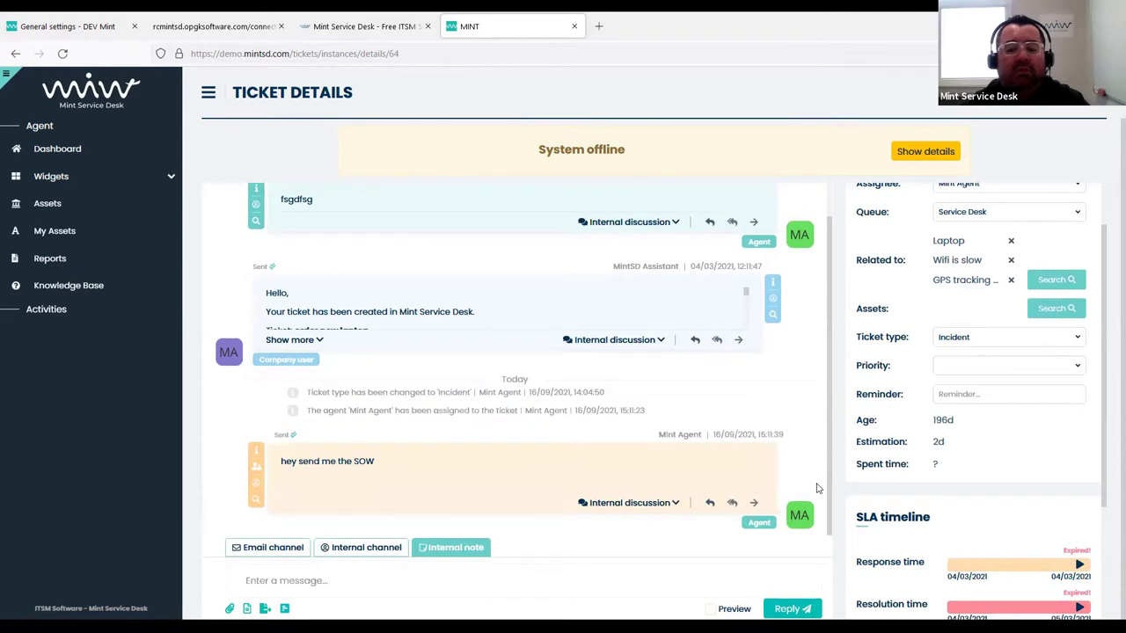
scroll(850, 472, "up", 1)
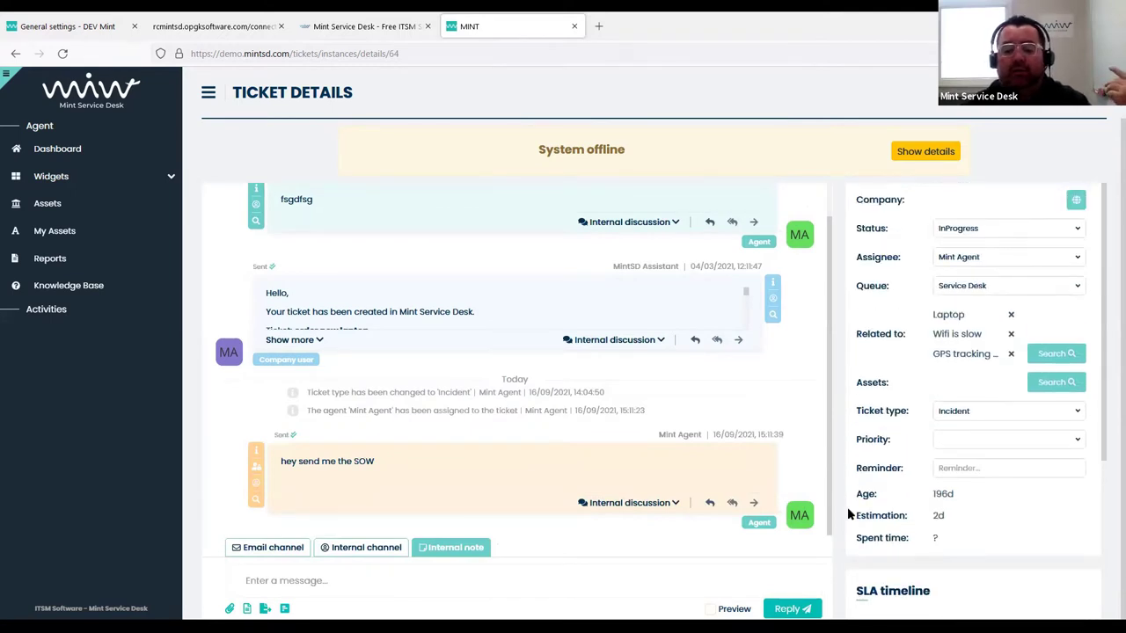
scroll(850, 515, "down", 1)
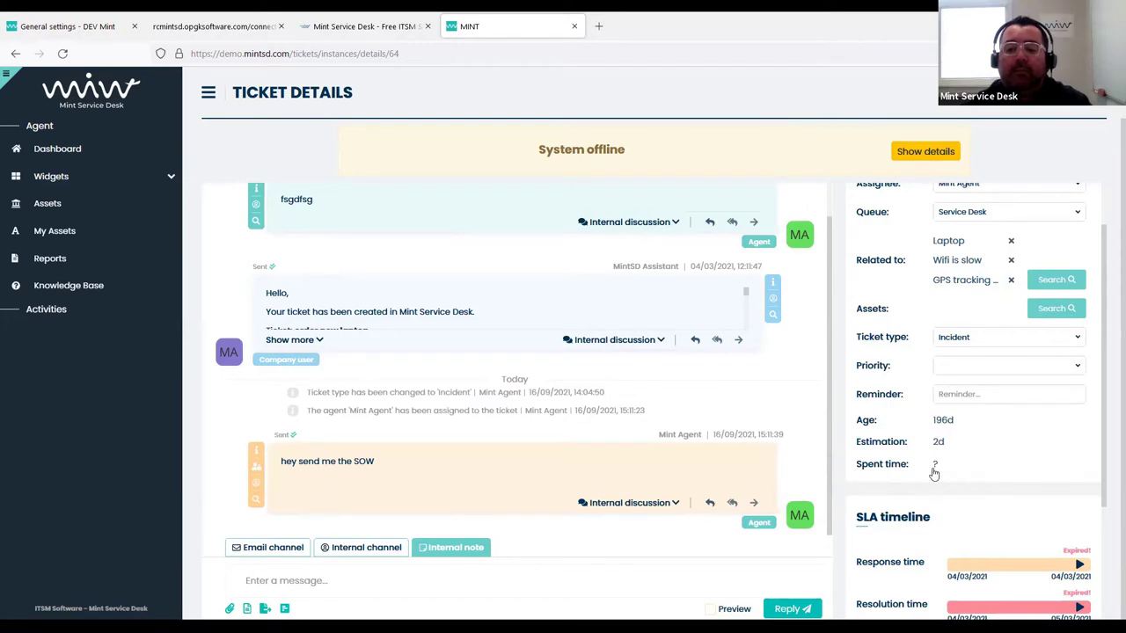
Add a 2h Development time entry dated 15 September 2021, described 'preparing the VM'
left_click(934, 466)
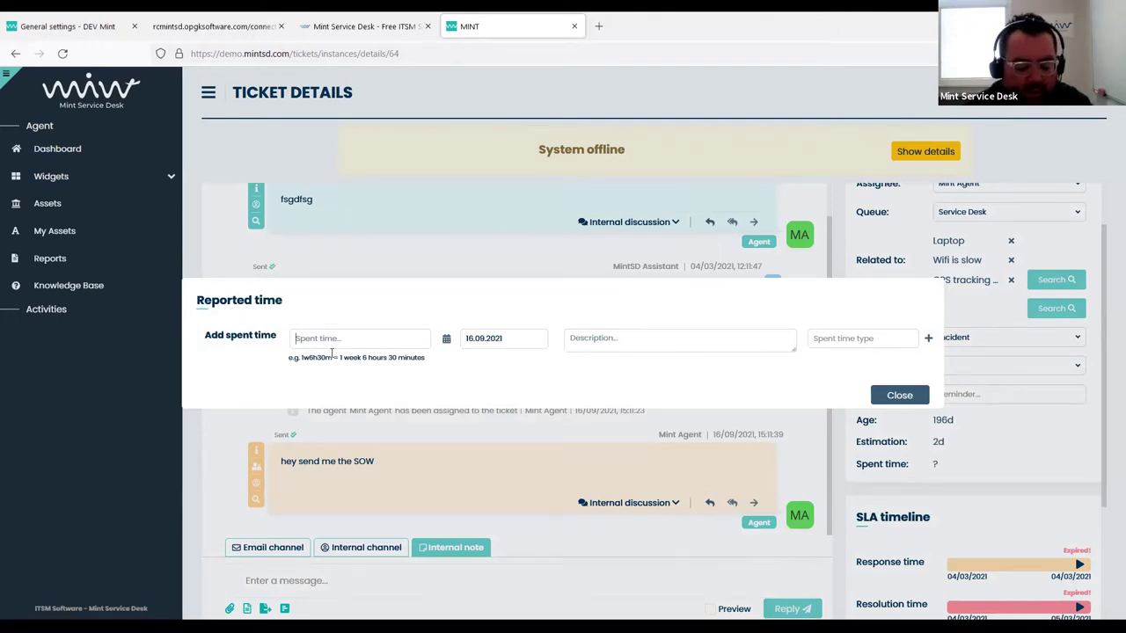
type("2h")
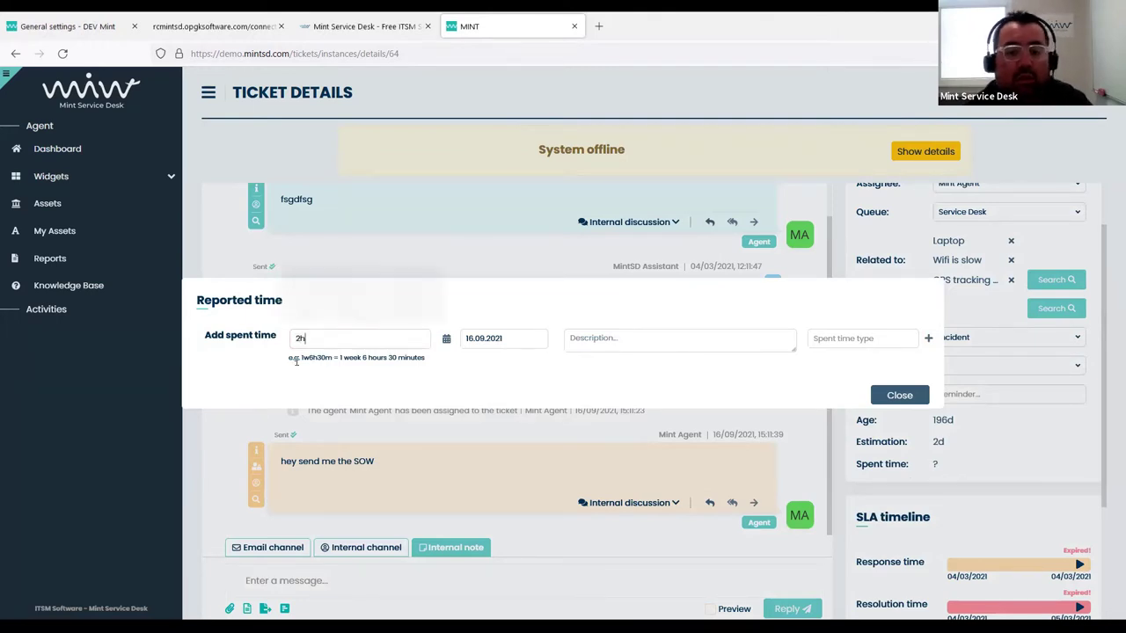
left_click(445, 341)
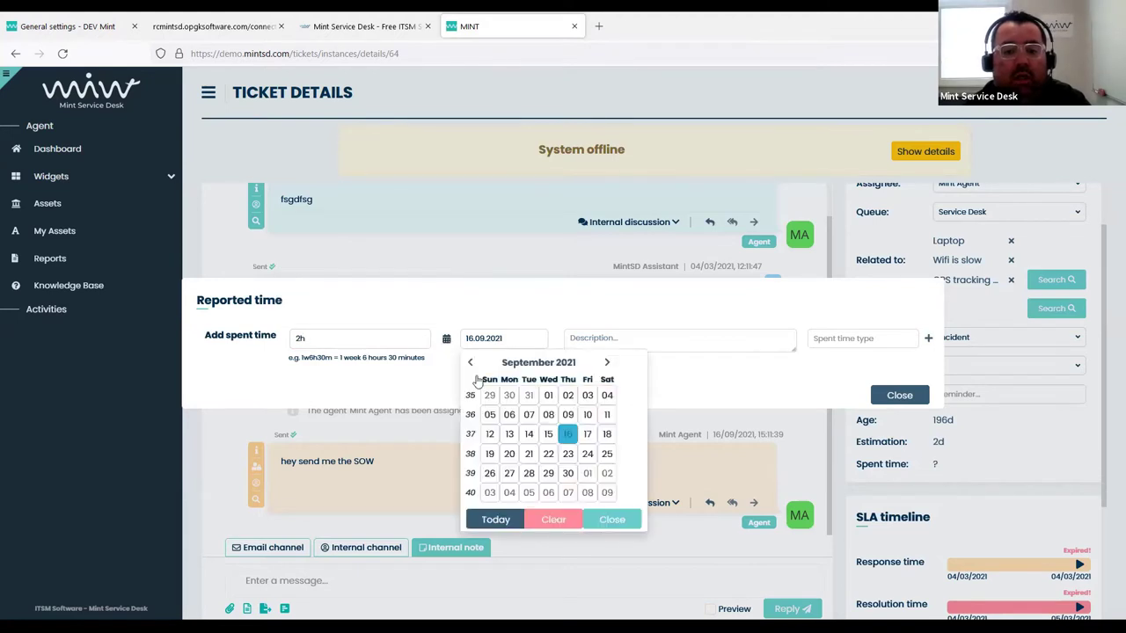
left_click(543, 432)
left_click(634, 345)
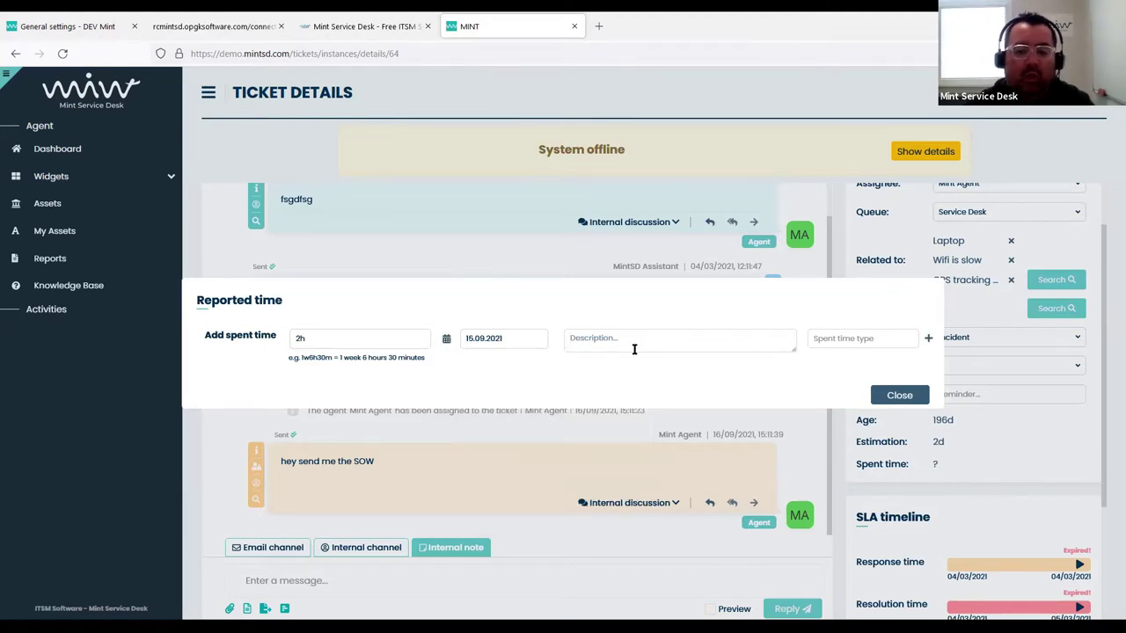
type("prep")
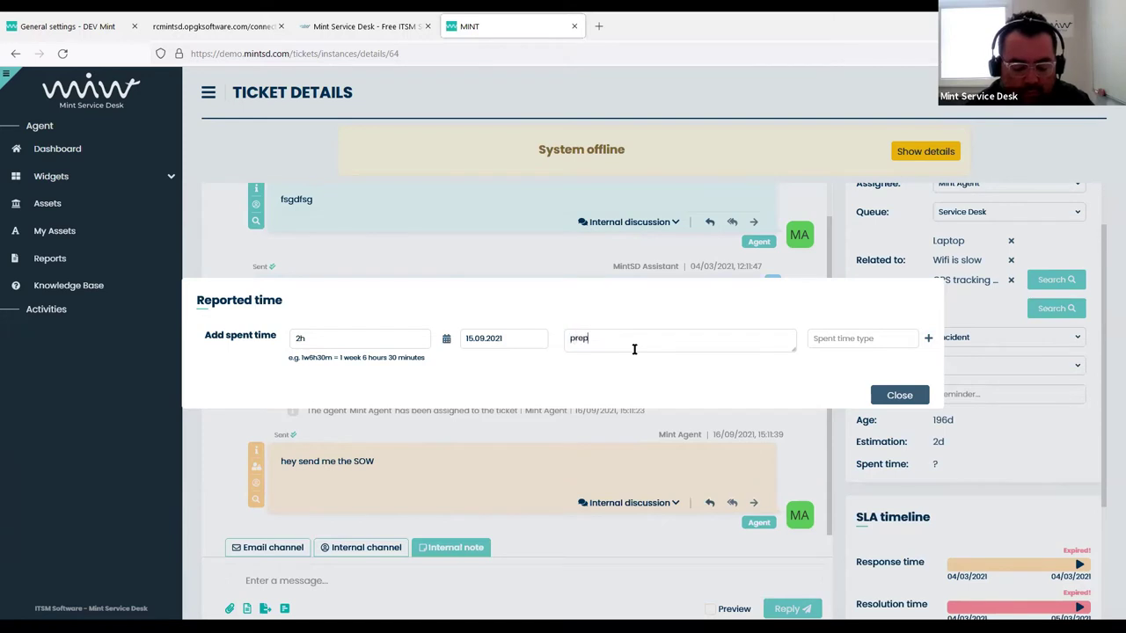
type("aring the VM")
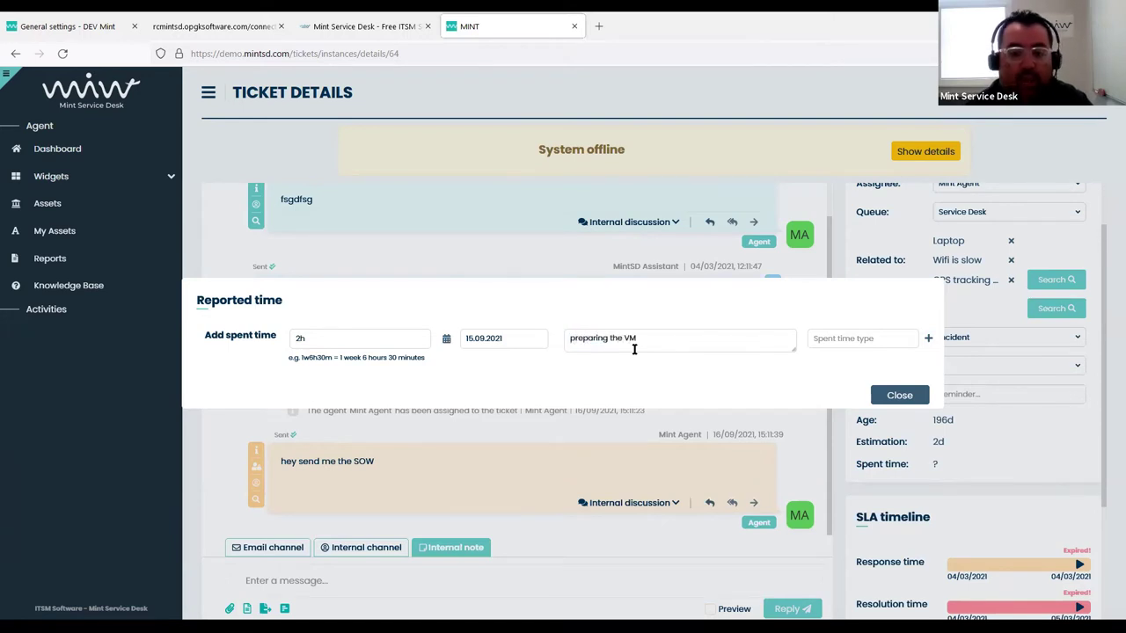
left_click(833, 338)
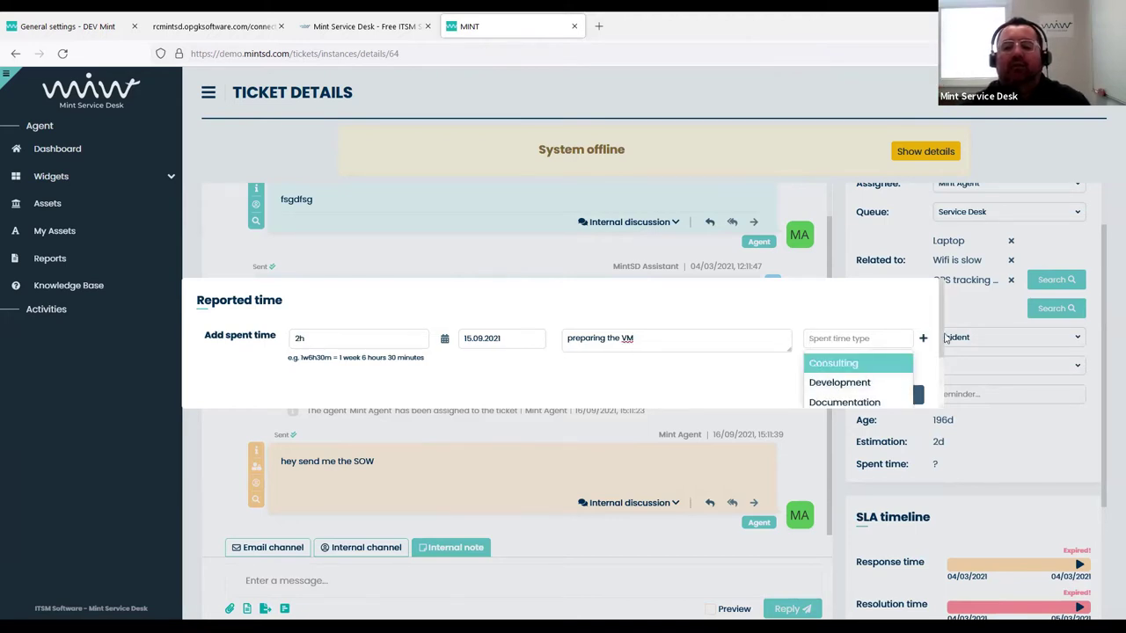
scroll(834, 360, "down", 1)
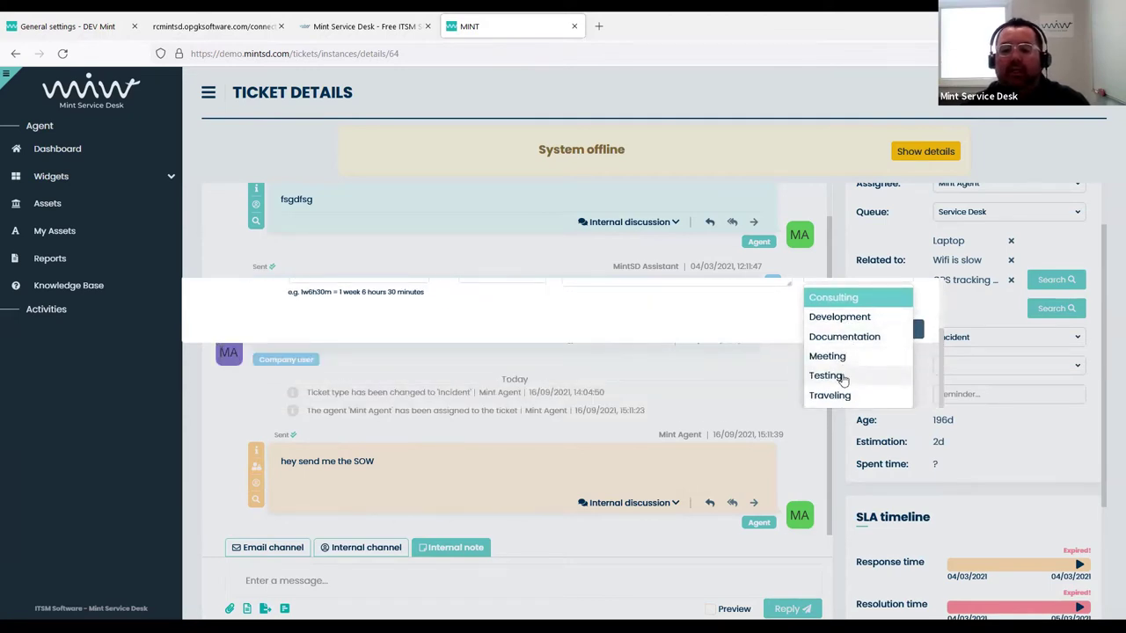
scroll(844, 359, "up", 1)
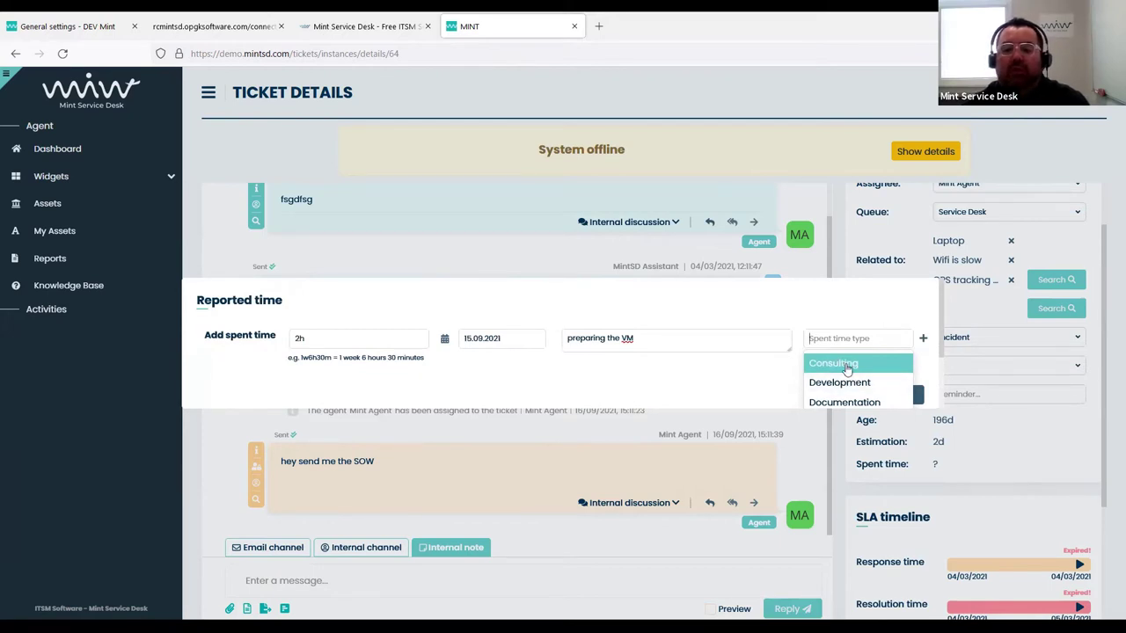
left_click(835, 385)
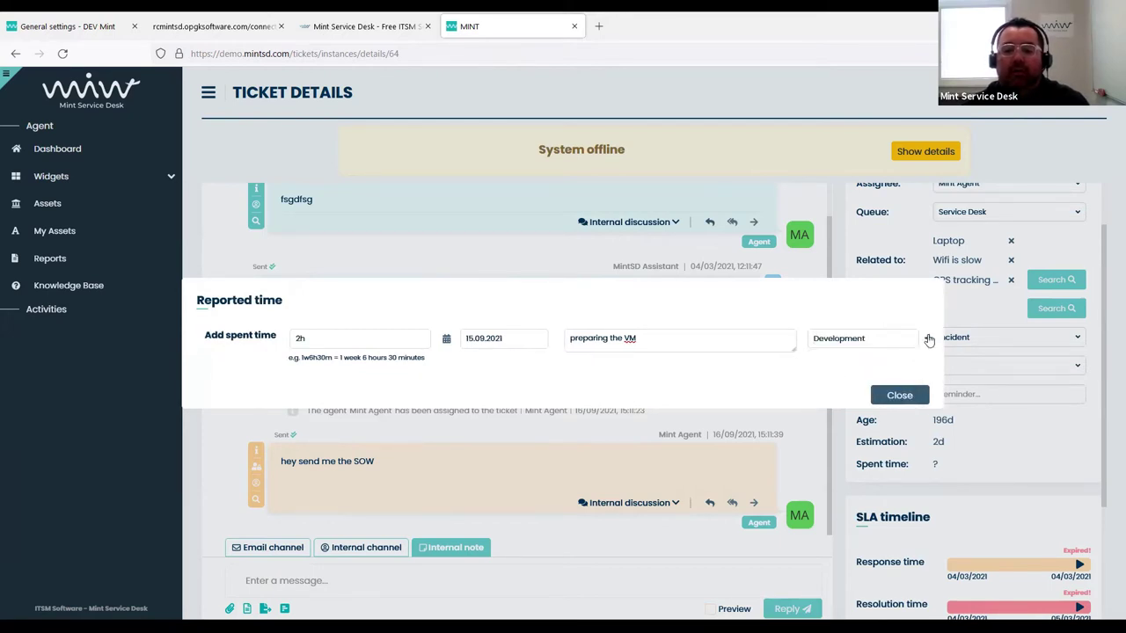
left_click(929, 340)
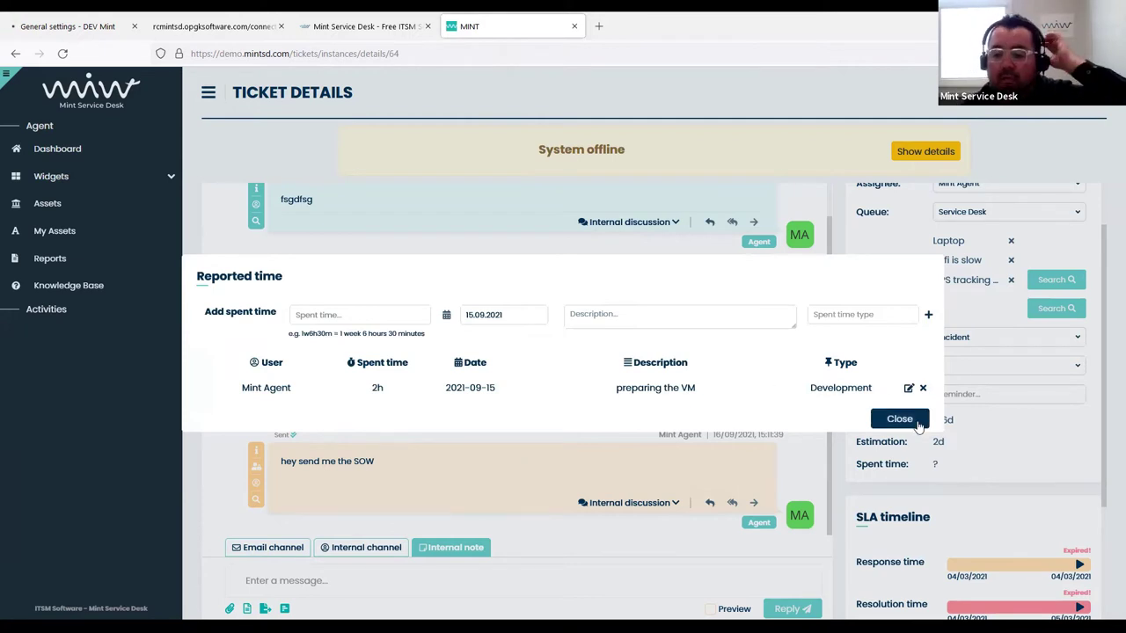
left_click(915, 422)
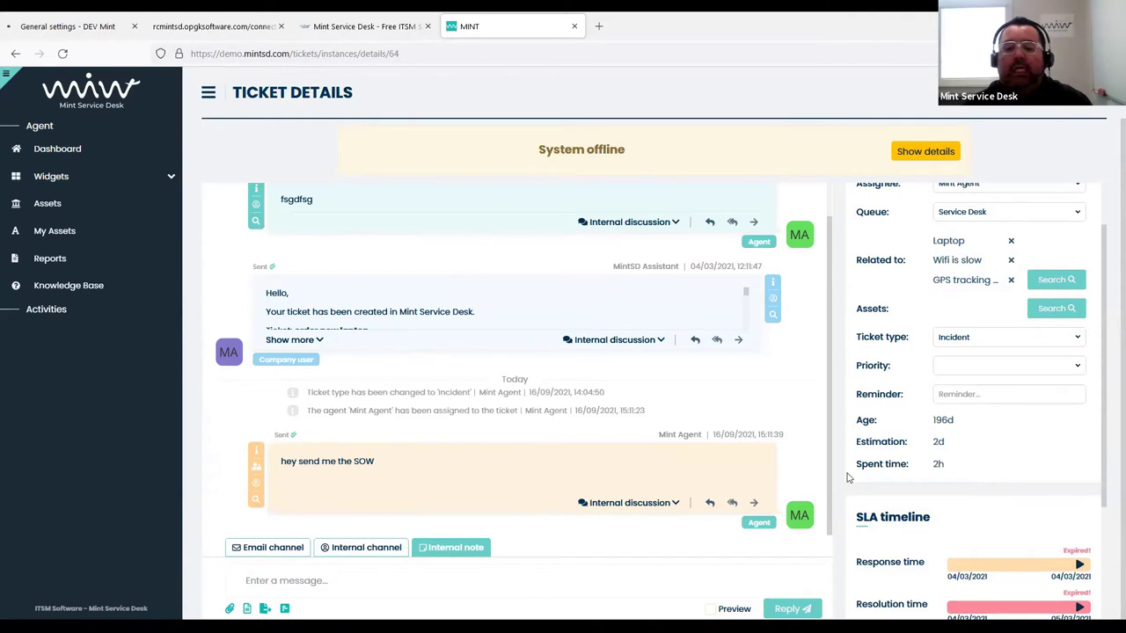
Add a 30m Testing time entry described 'testing', then reopen Reported time for another entry
left_click(939, 465)
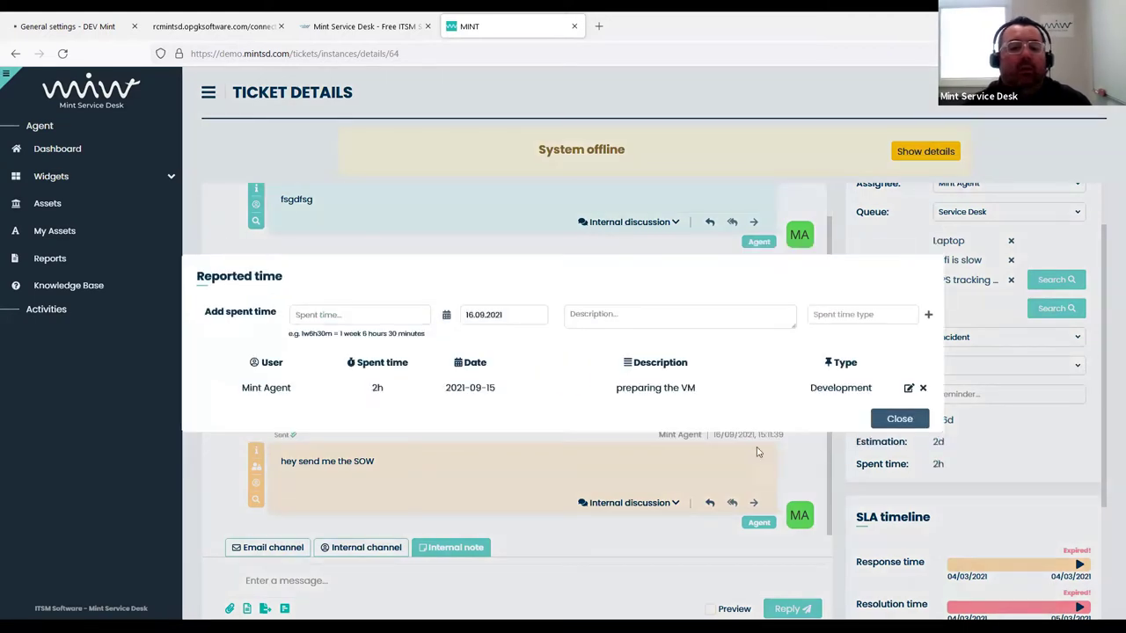
left_click(312, 317)
type("30m")
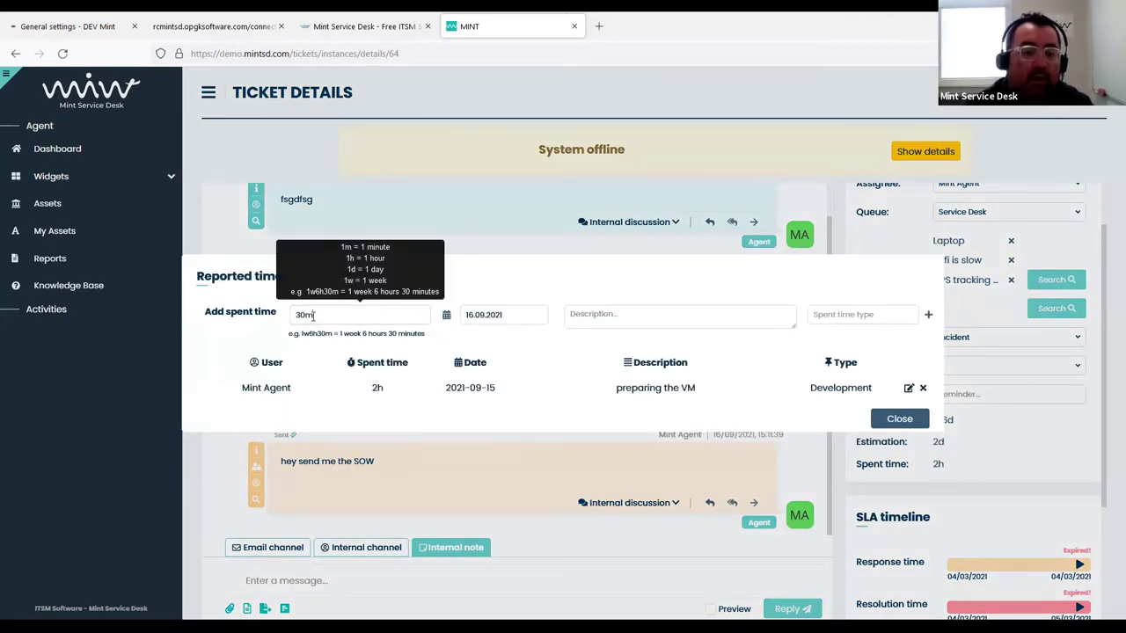
left_click(683, 317)
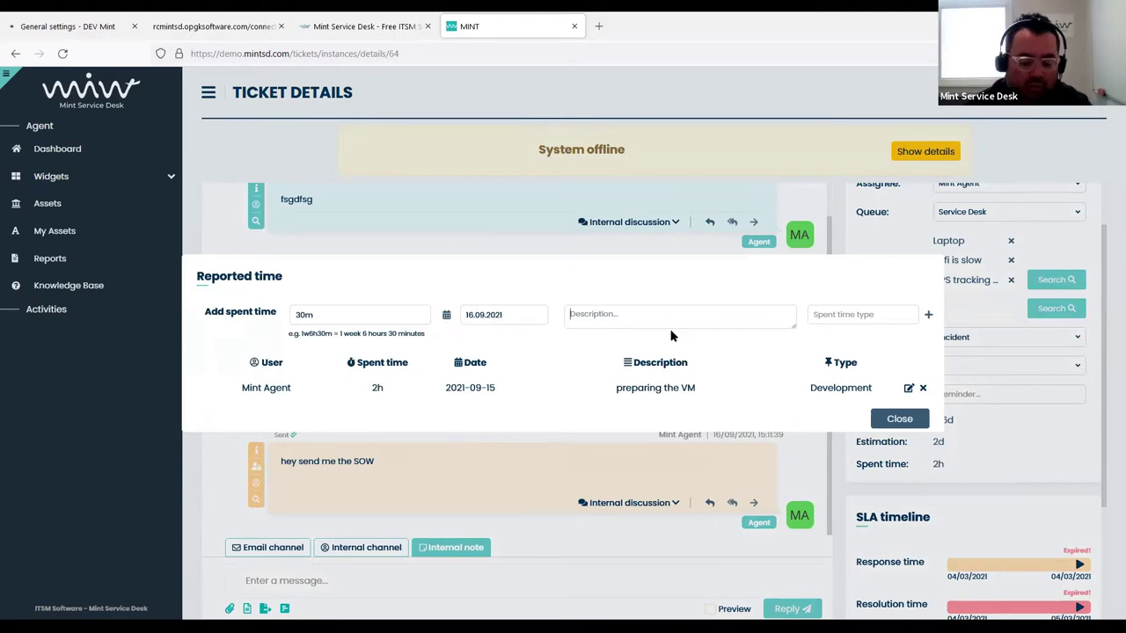
type("testing")
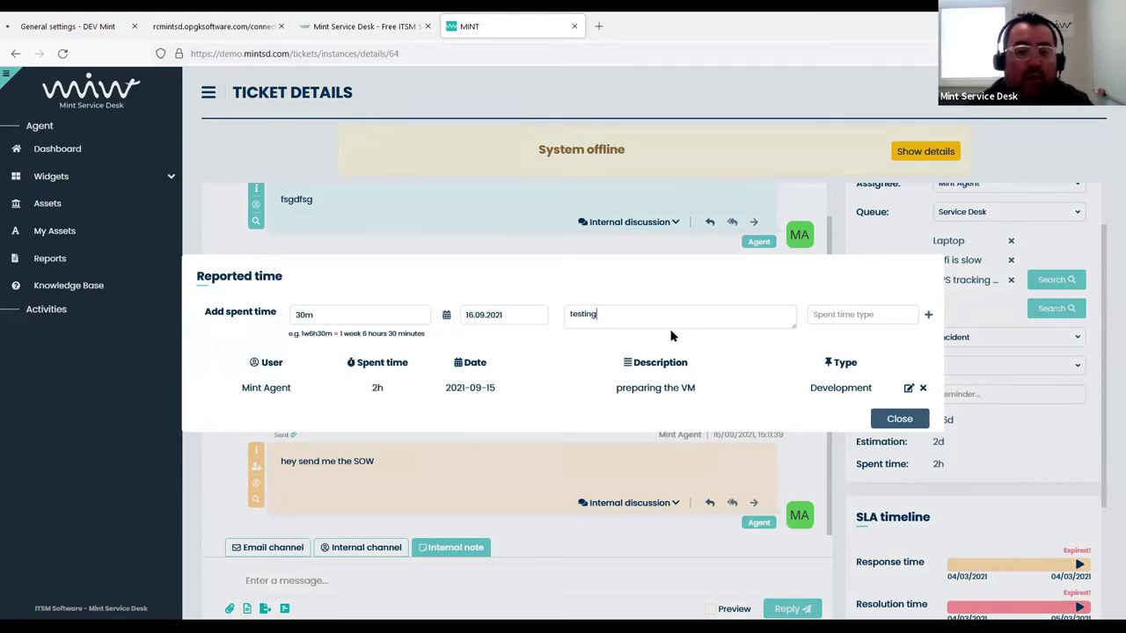
left_click(867, 312)
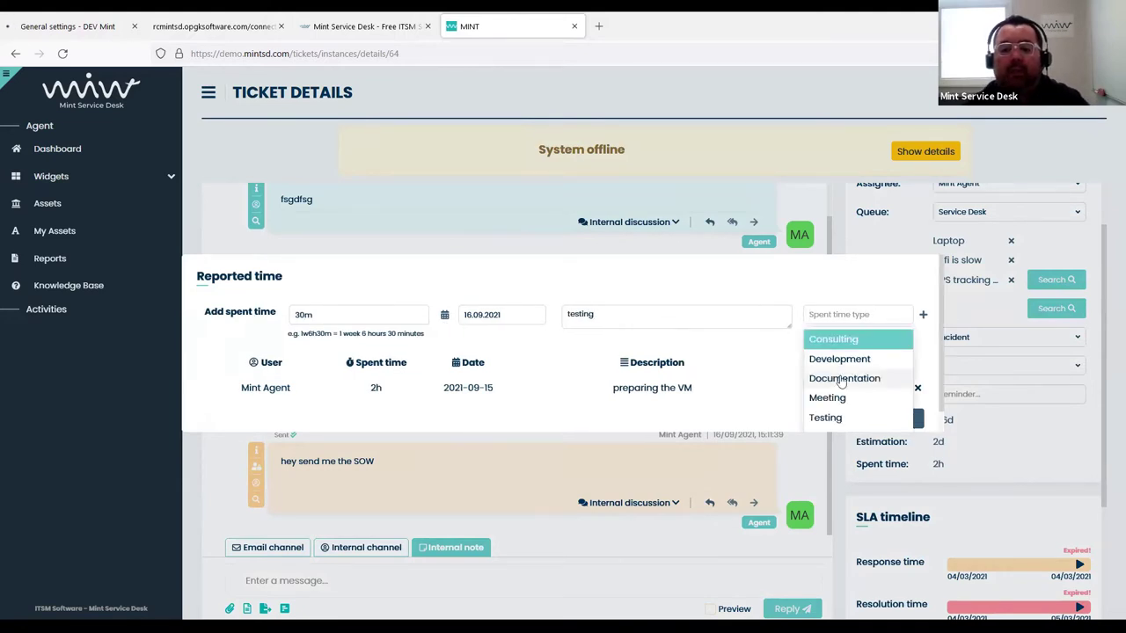
left_click(842, 421)
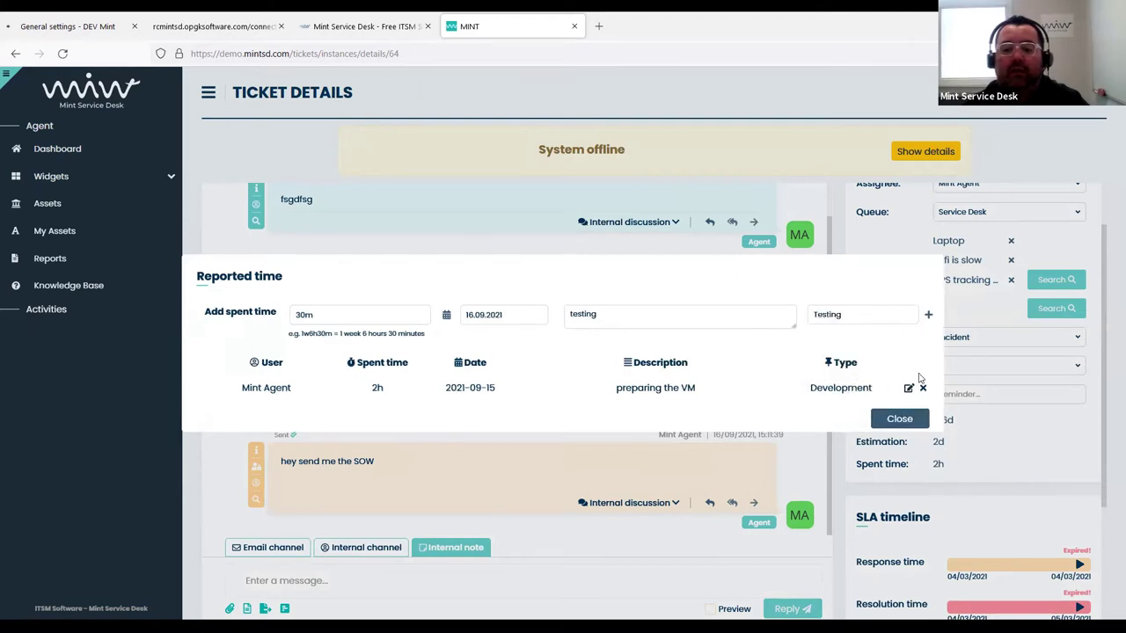
left_click(928, 315)
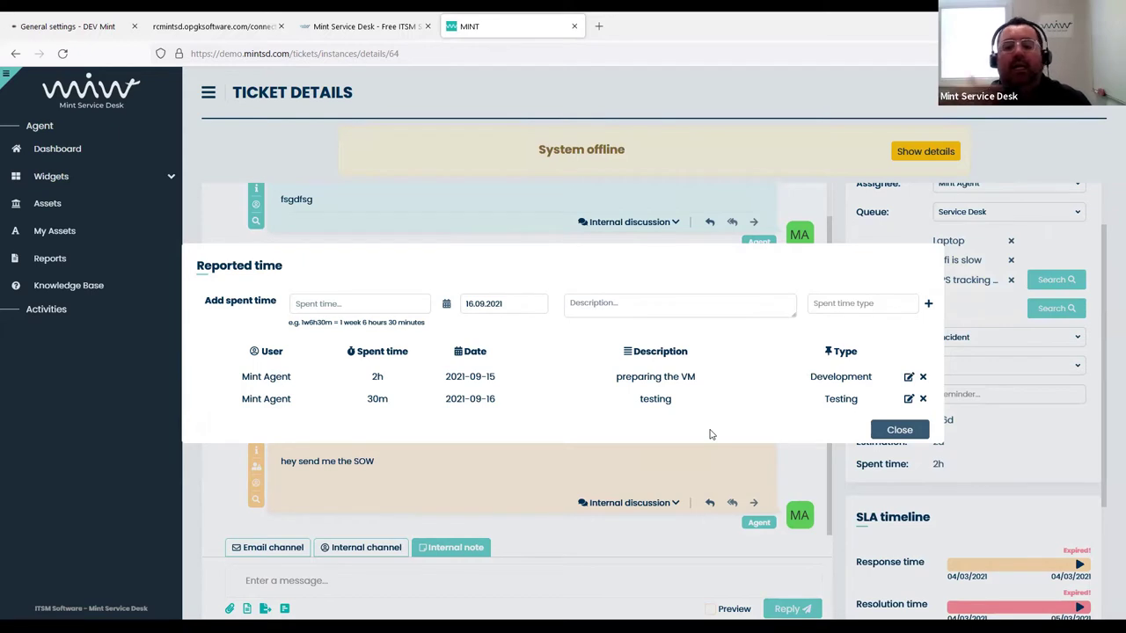
left_click(892, 429)
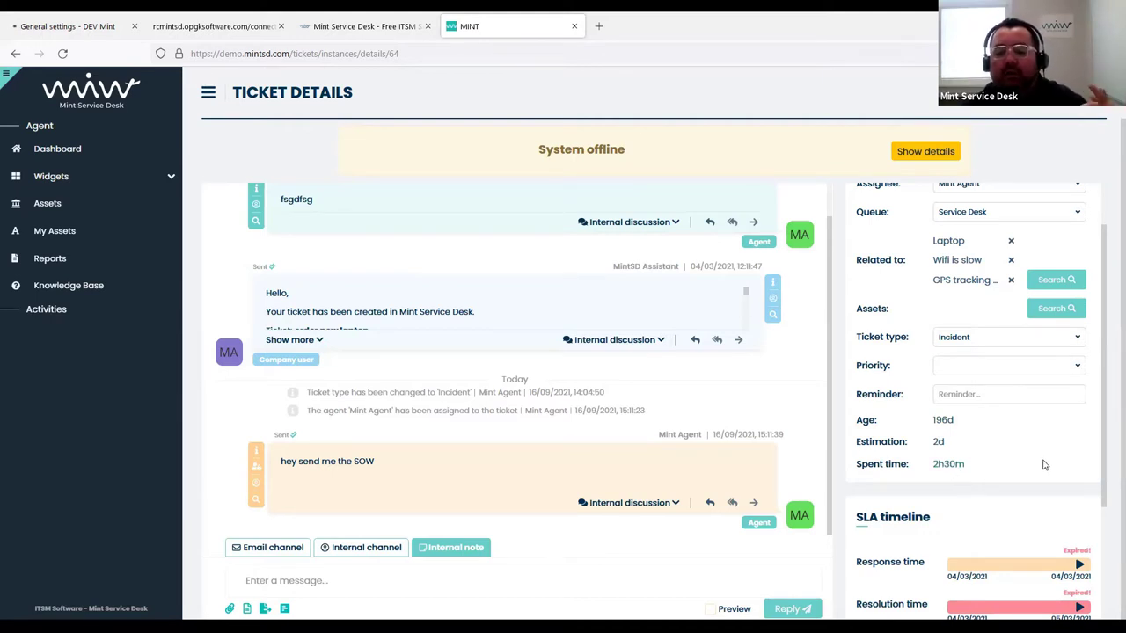
left_click(934, 472)
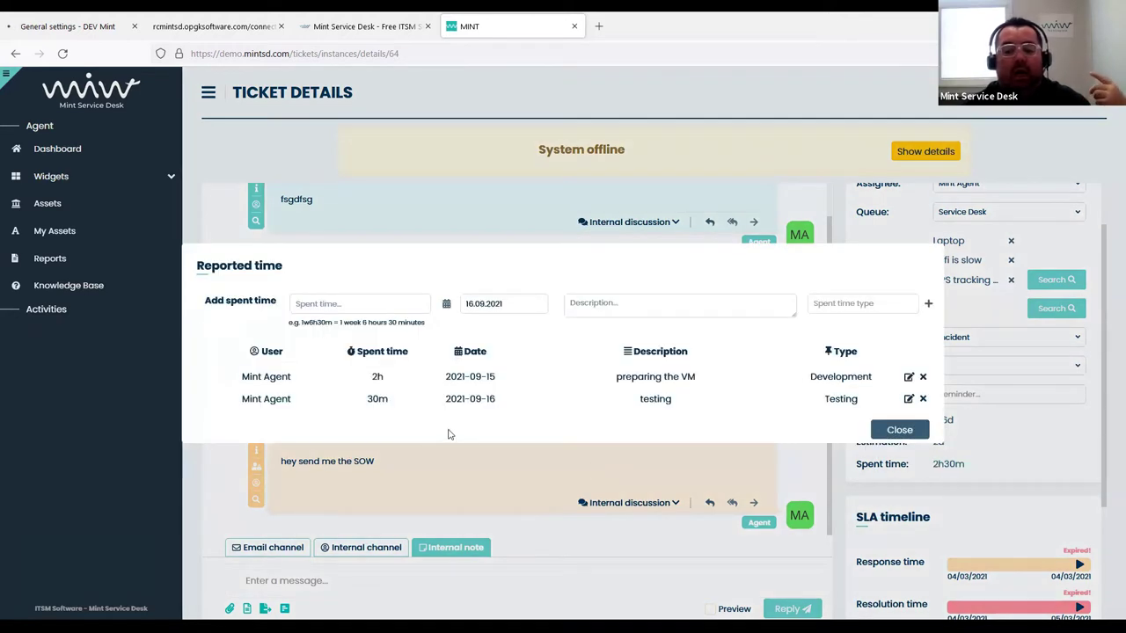
left_click(364, 304)
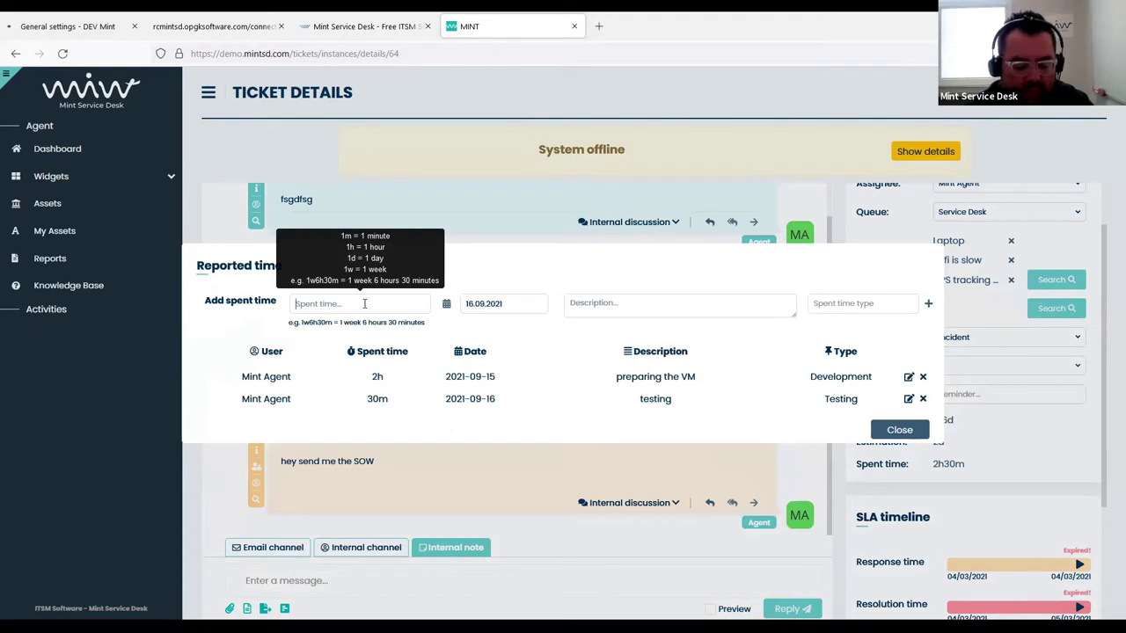
Add a 2d Documentation time entry described 'documenting' to the ticket
type("2d")
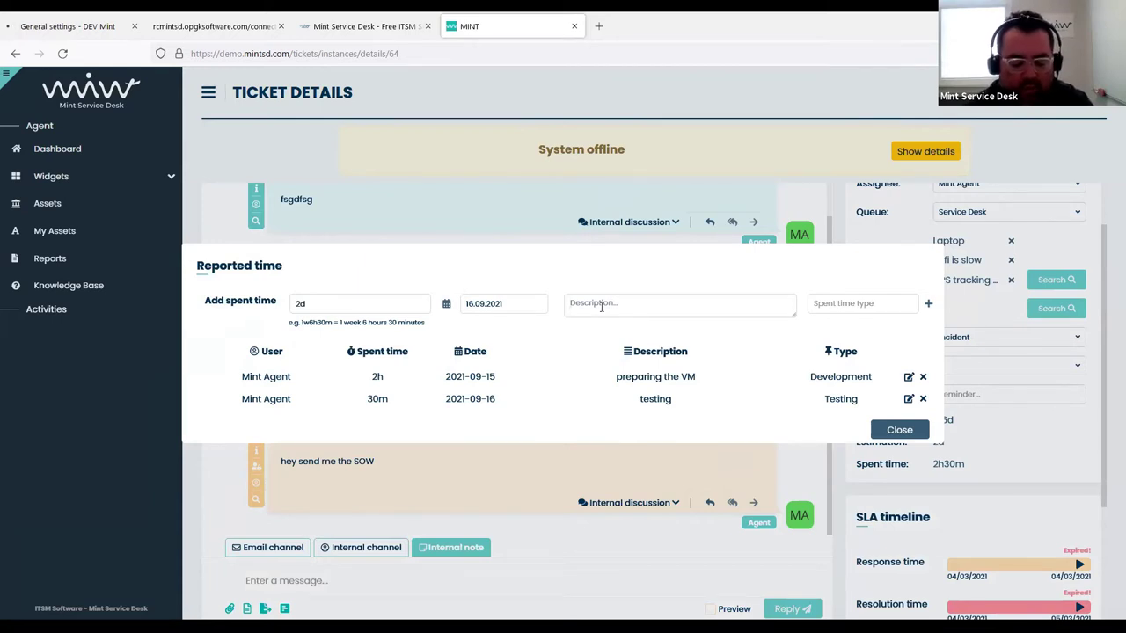
left_click(601, 306)
type("documenting")
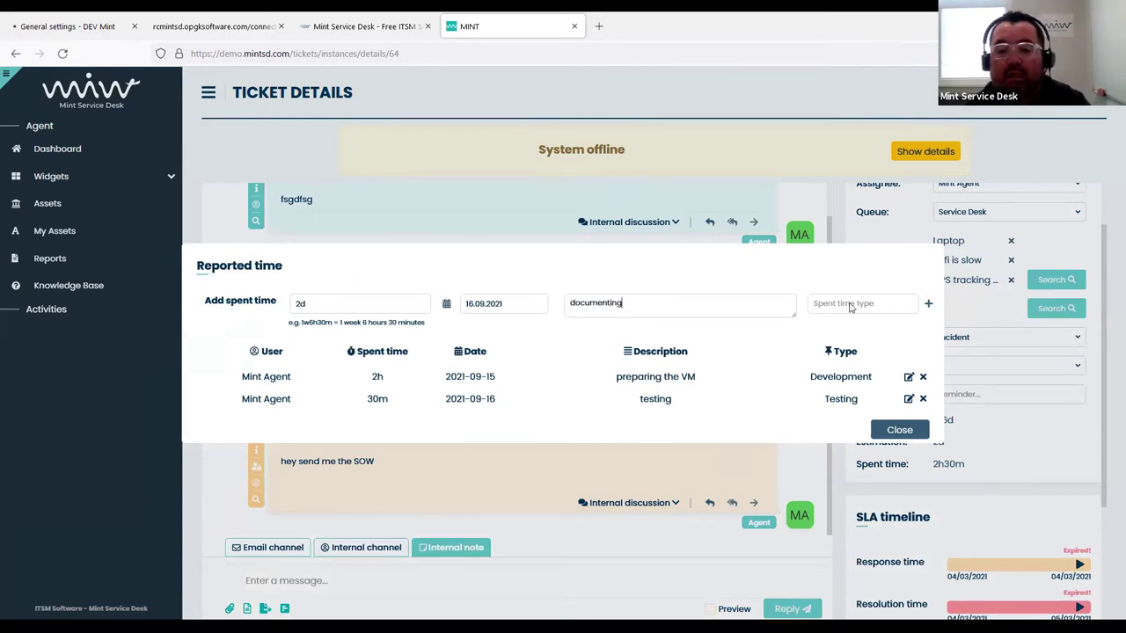
left_click(851, 304)
left_click(851, 366)
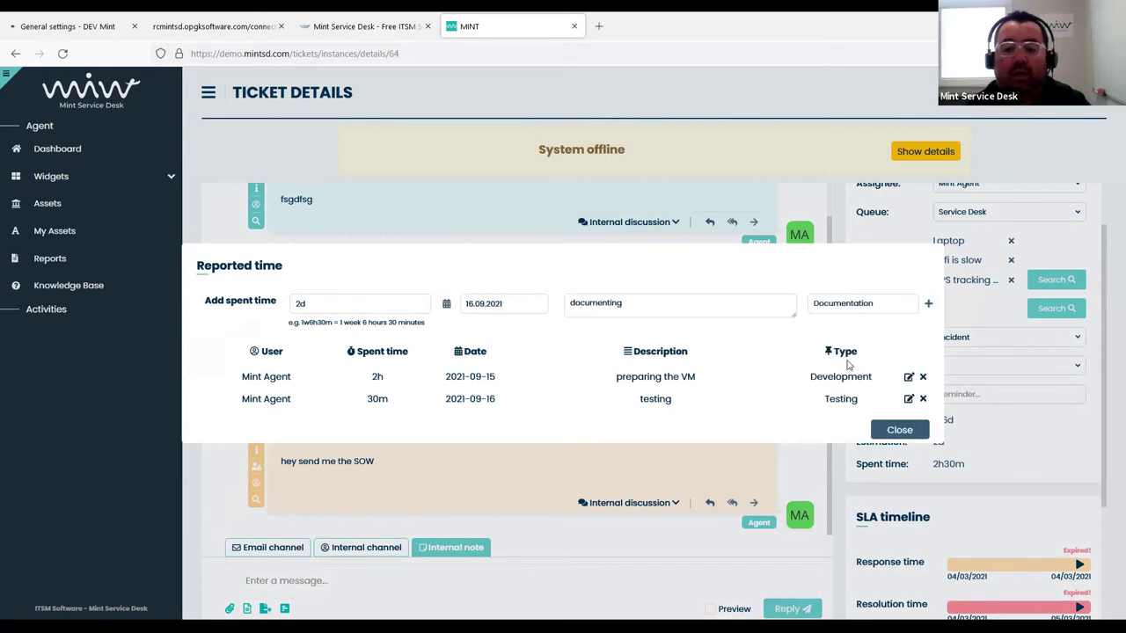
left_click(928, 303)
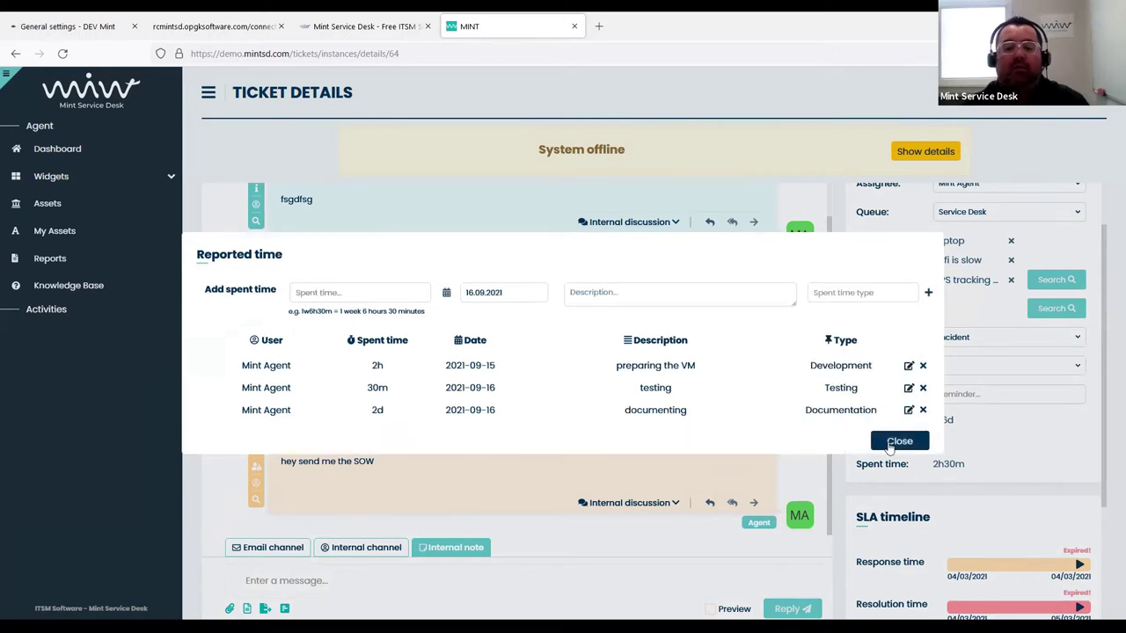
left_click(893, 443)
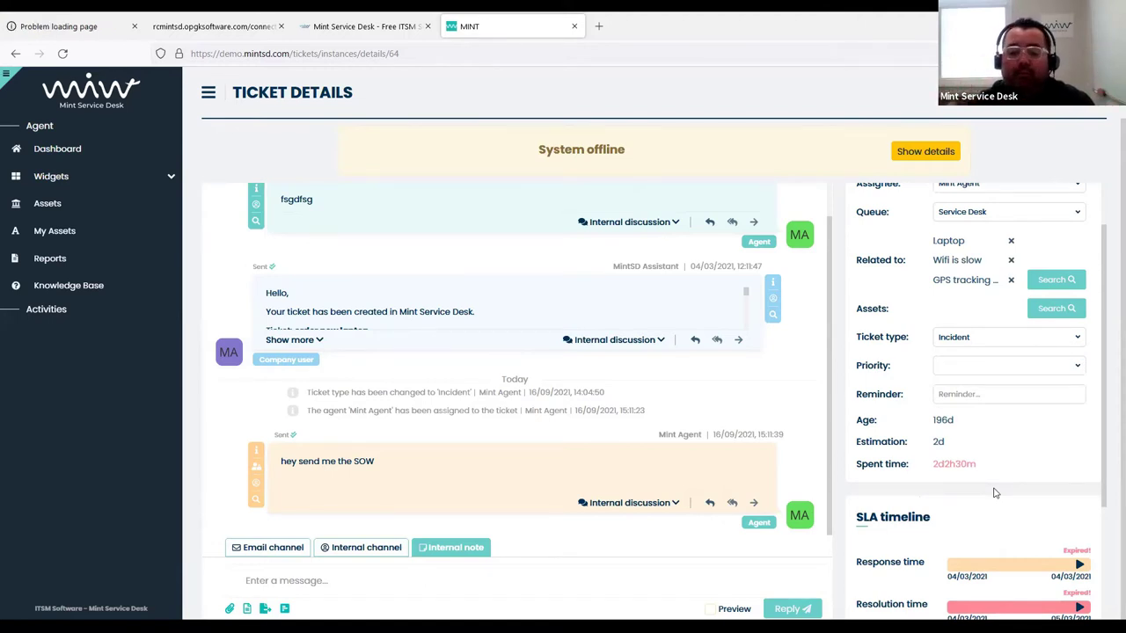
Review the ticket's reported time entries, then go to the Report Definitions list
left_click(952, 466)
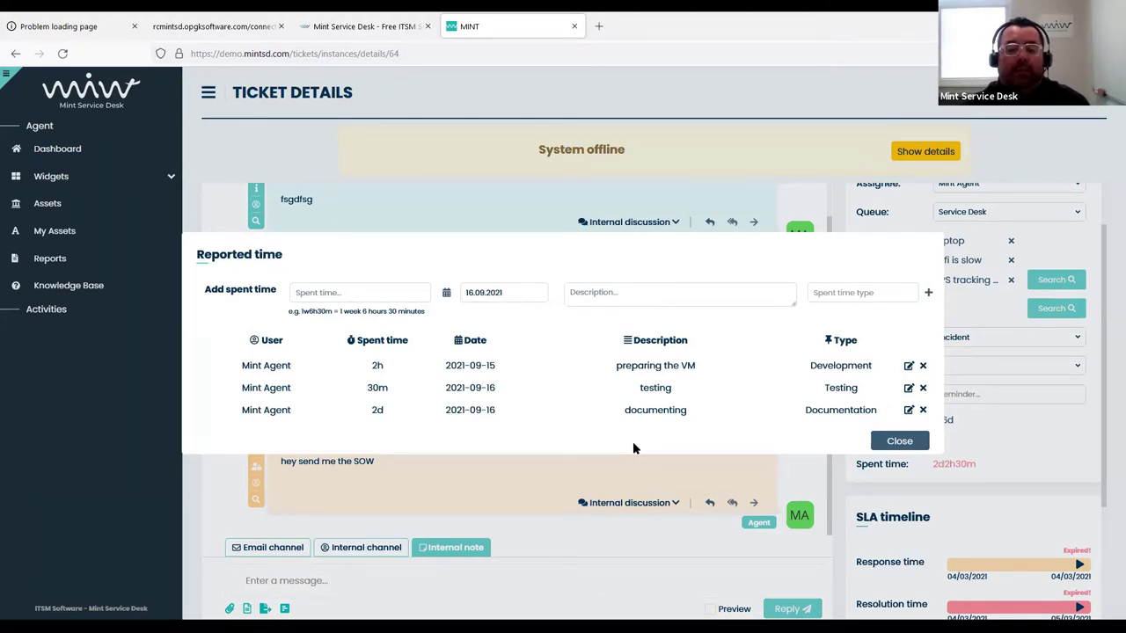
left_click(899, 440)
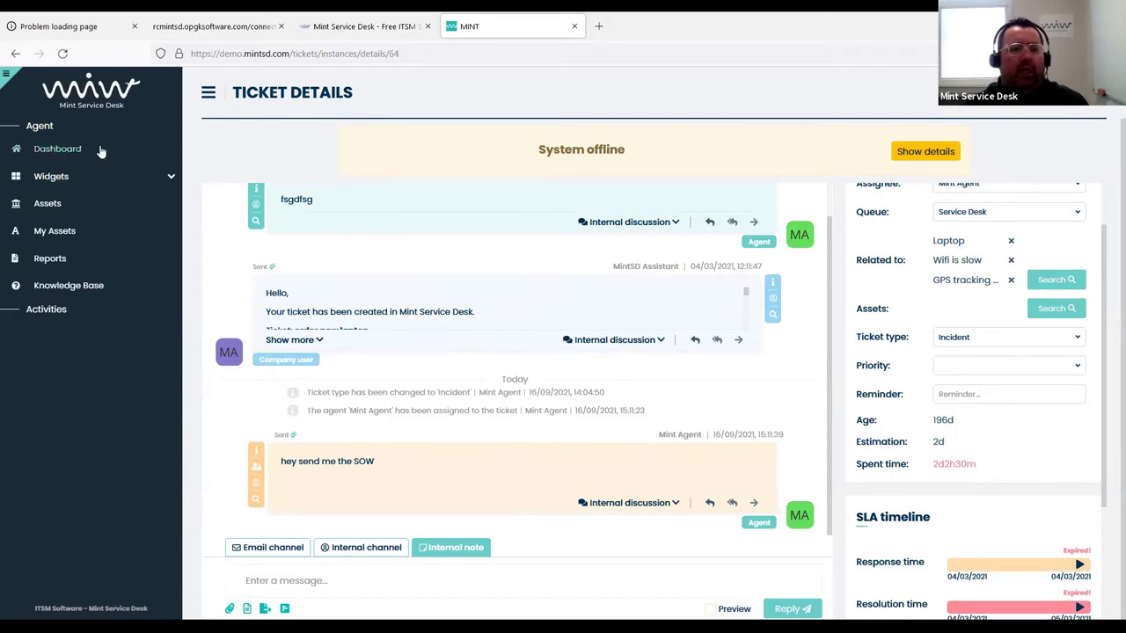
left_click(64, 260)
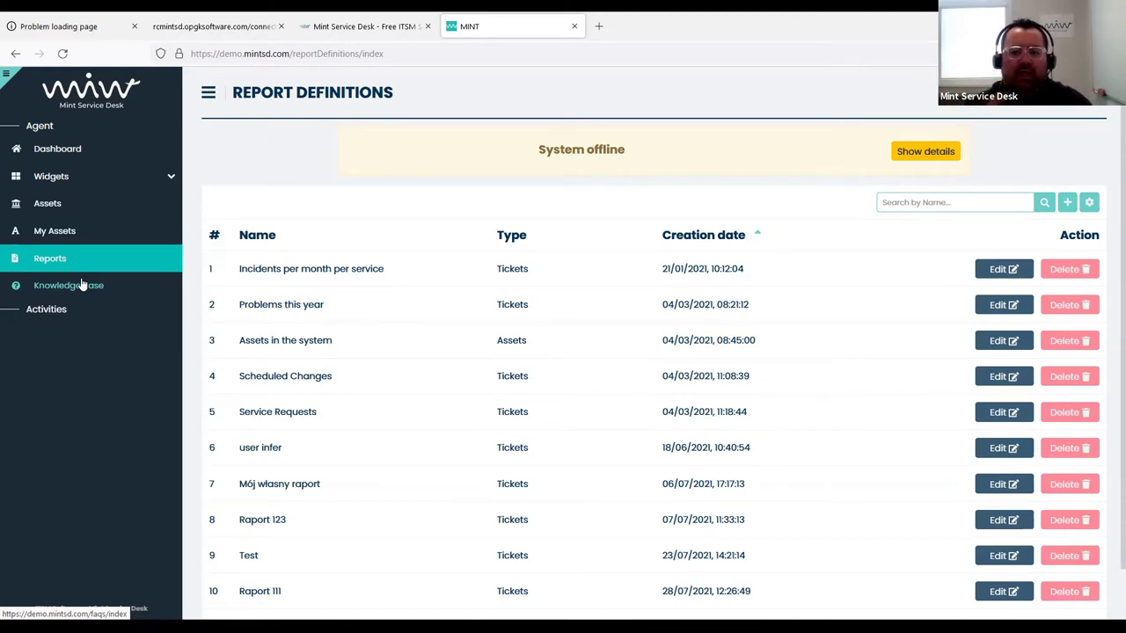
left_click(73, 152)
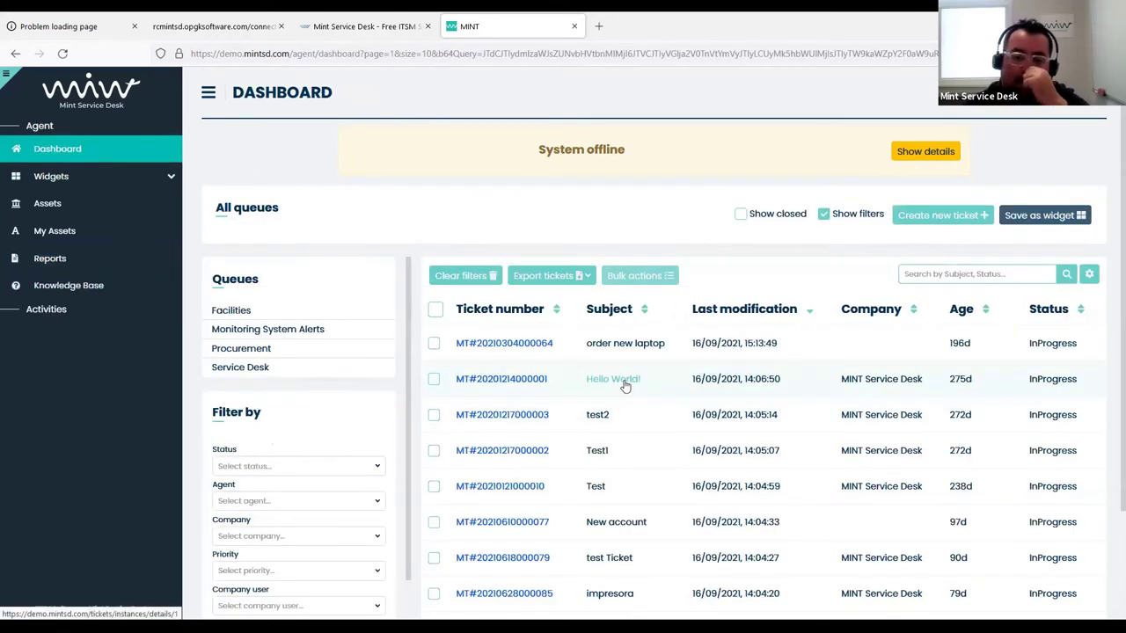
left_click(587, 276)
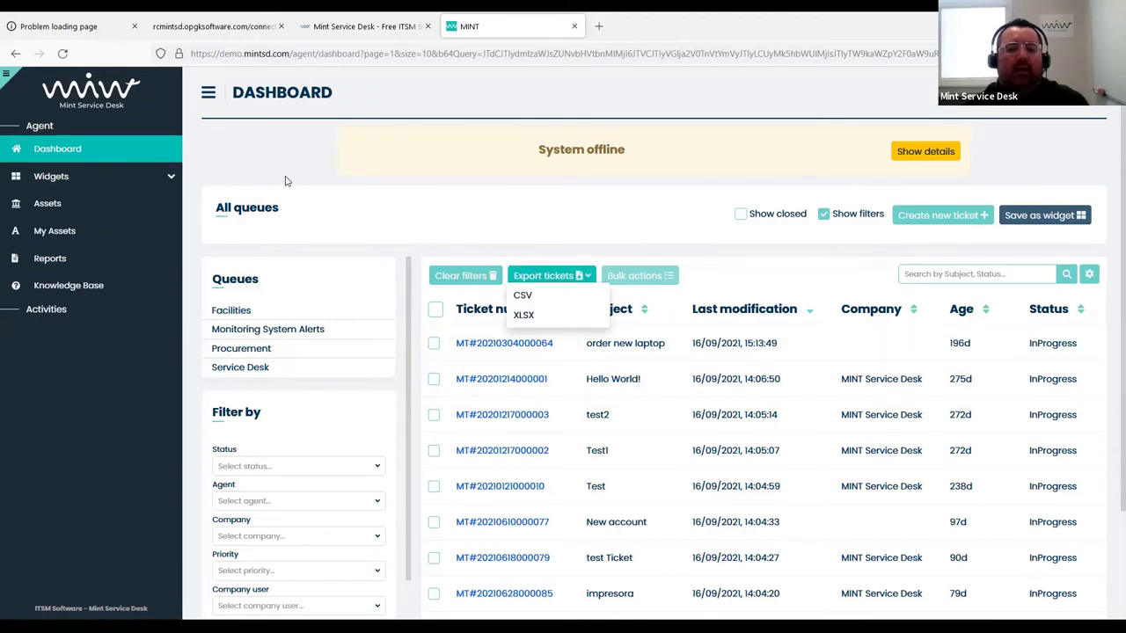
left_click(545, 275)
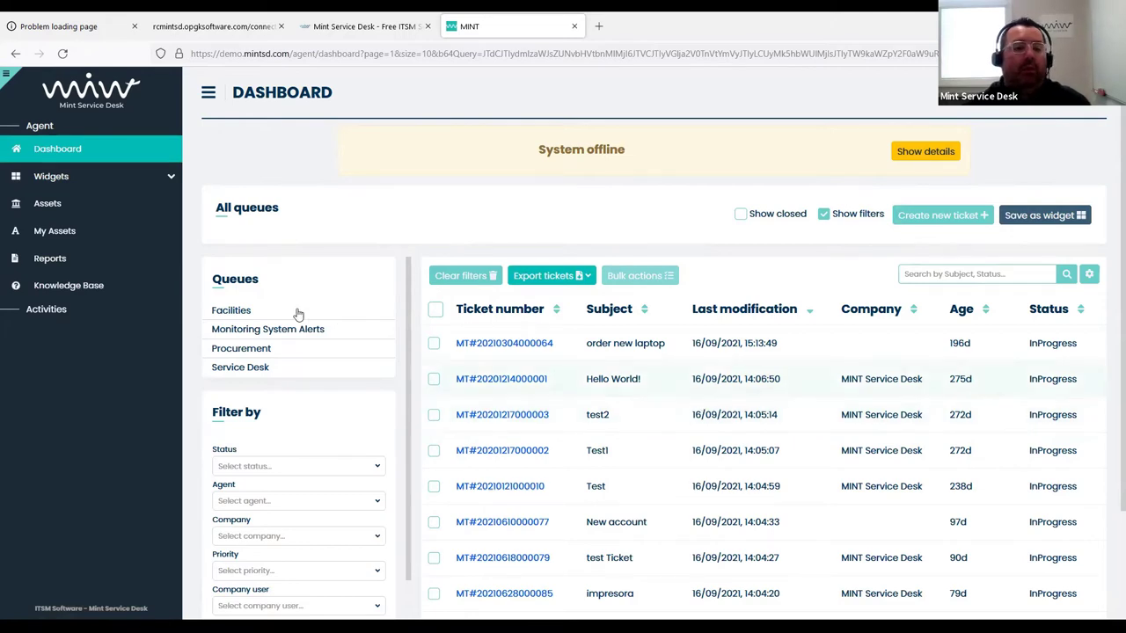
left_click(60, 260)
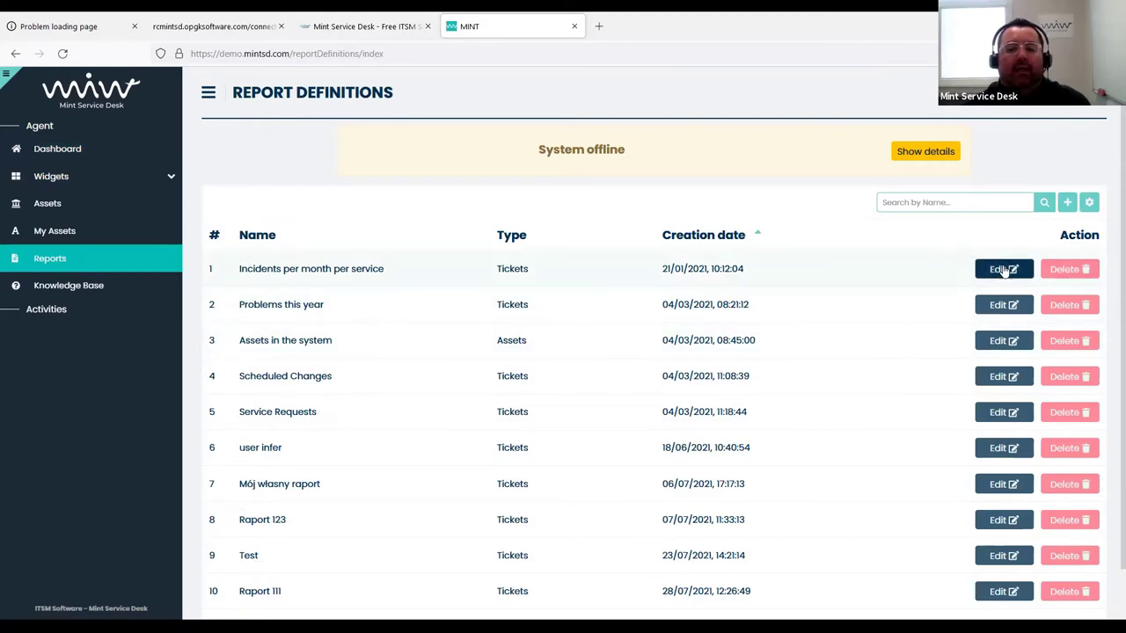
Open the 'Incidents per month per service' report for editing
left_click(1001, 270)
scroll(880, 343, "down", 3)
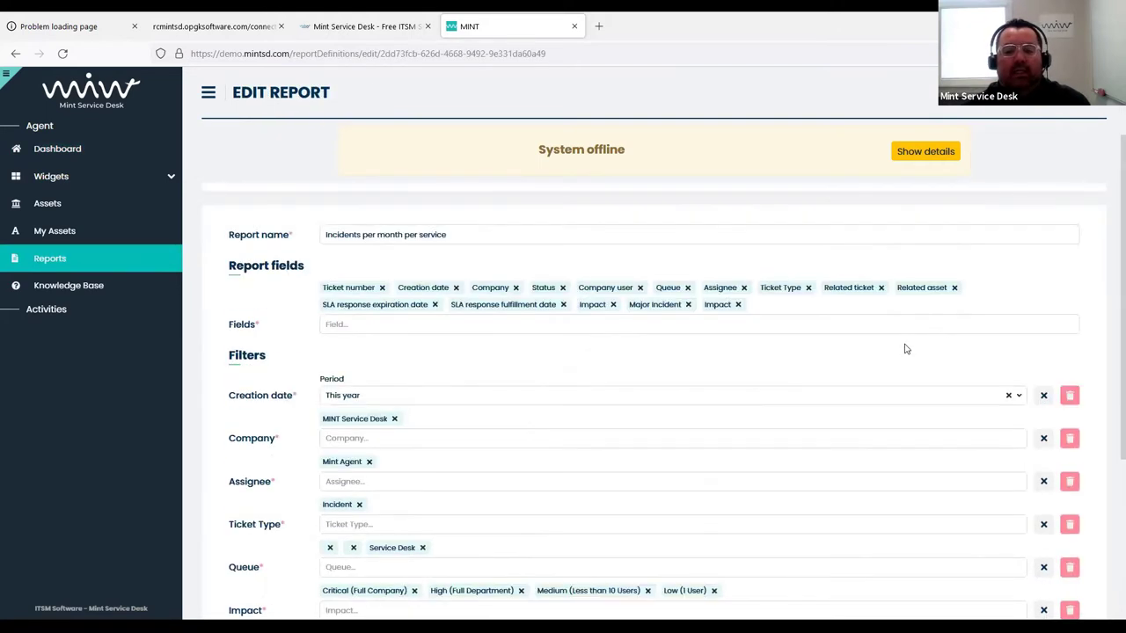
scroll(616, 339, "up", 2)
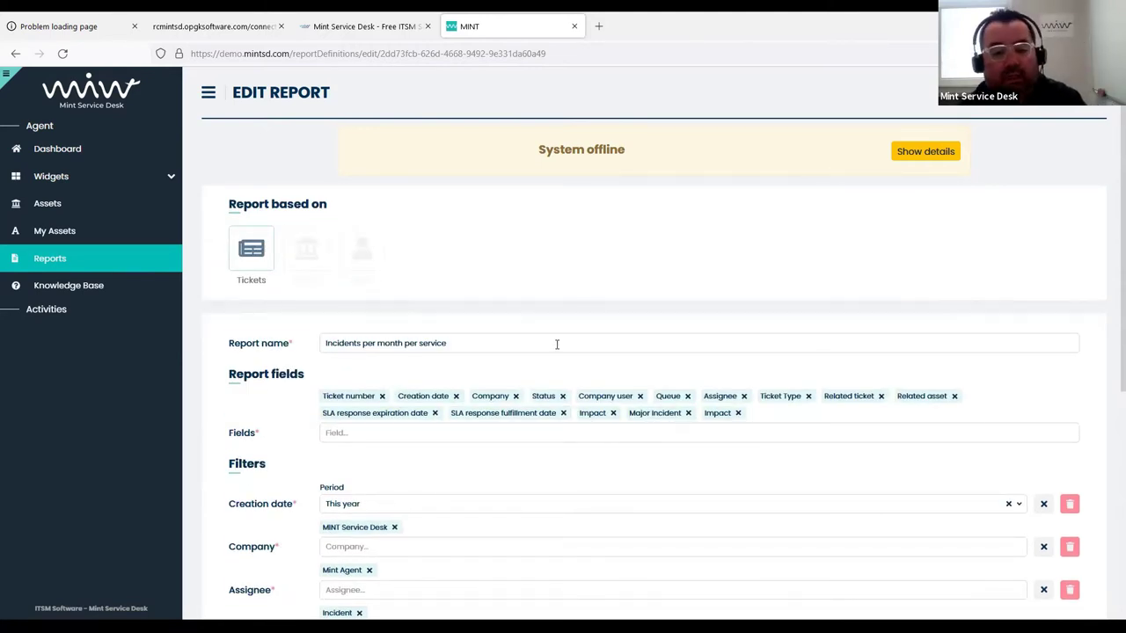
scroll(556, 334, "down", 1)
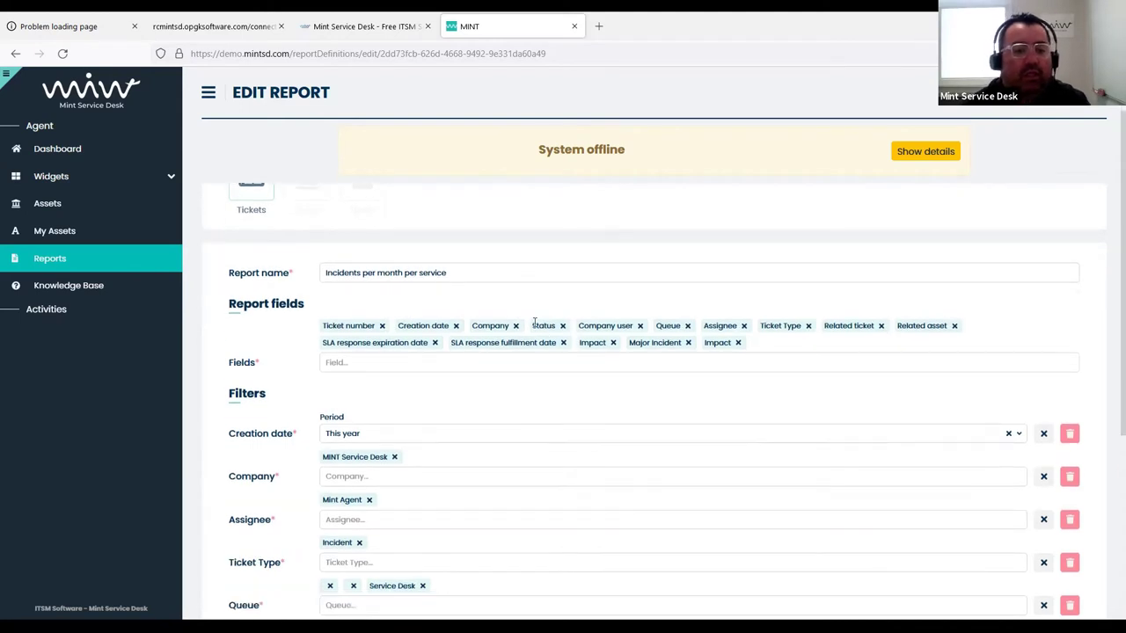
Add 'Last modification' to the report's fields
left_click(419, 366)
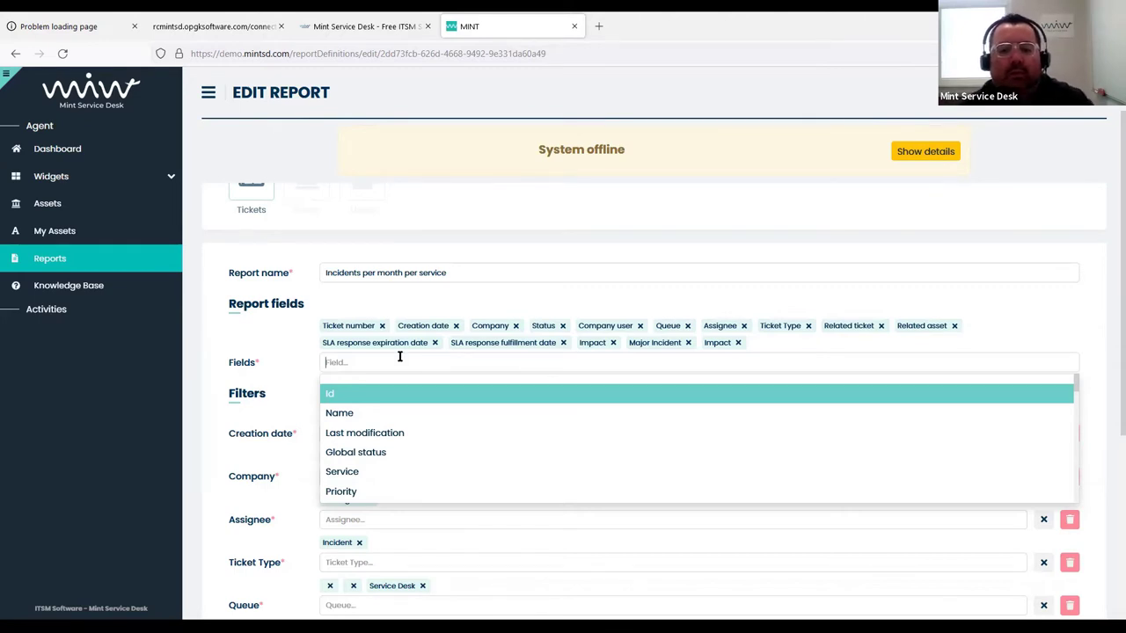
scroll(422, 396, "down", 1)
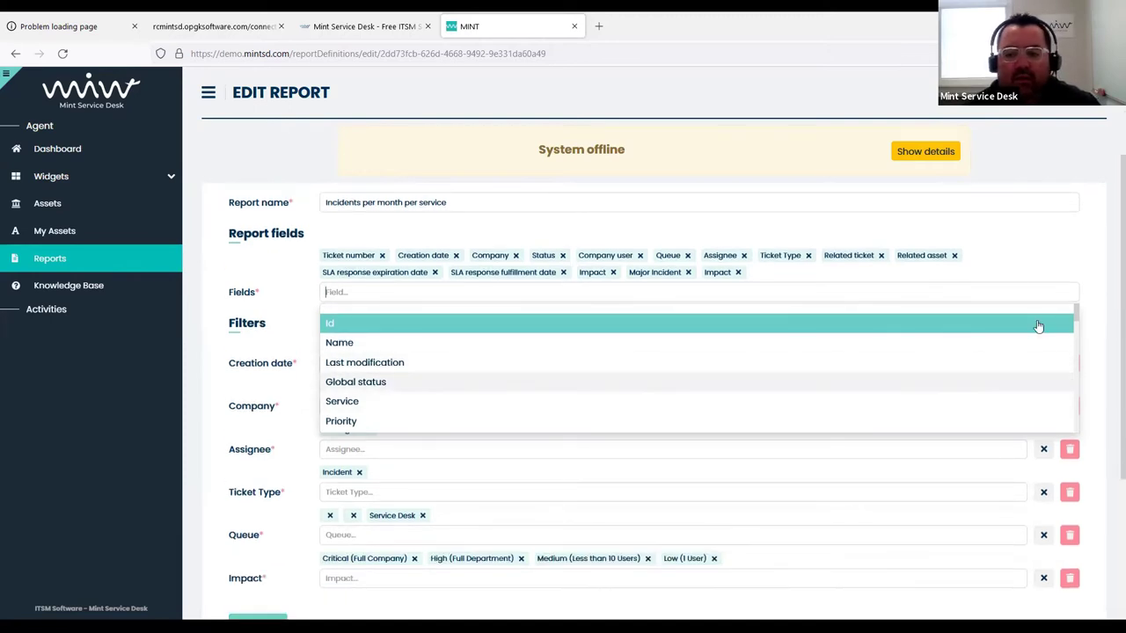
left_click_drag(1071, 322, 1074, 371)
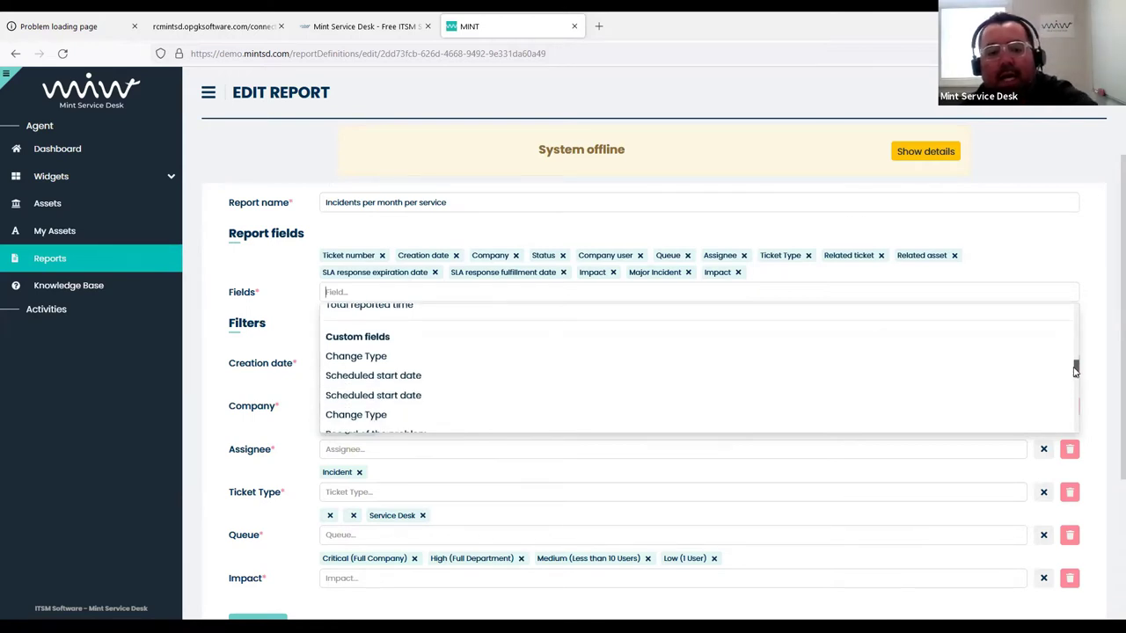
left_click_drag(1075, 371, 1074, 312)
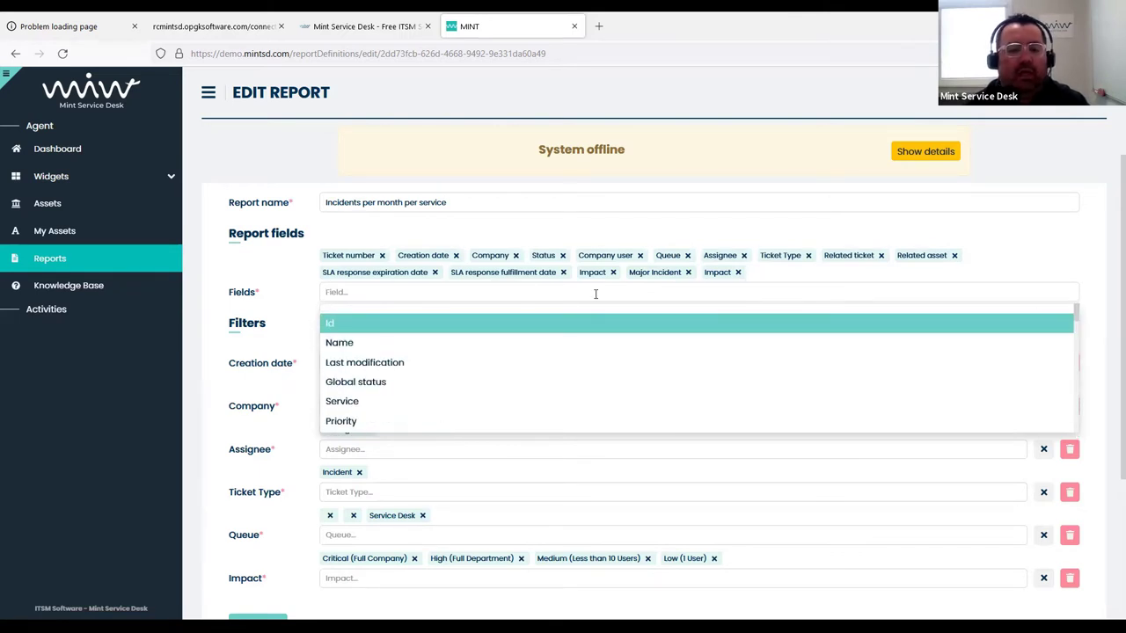
left_click(398, 362)
left_click(424, 296)
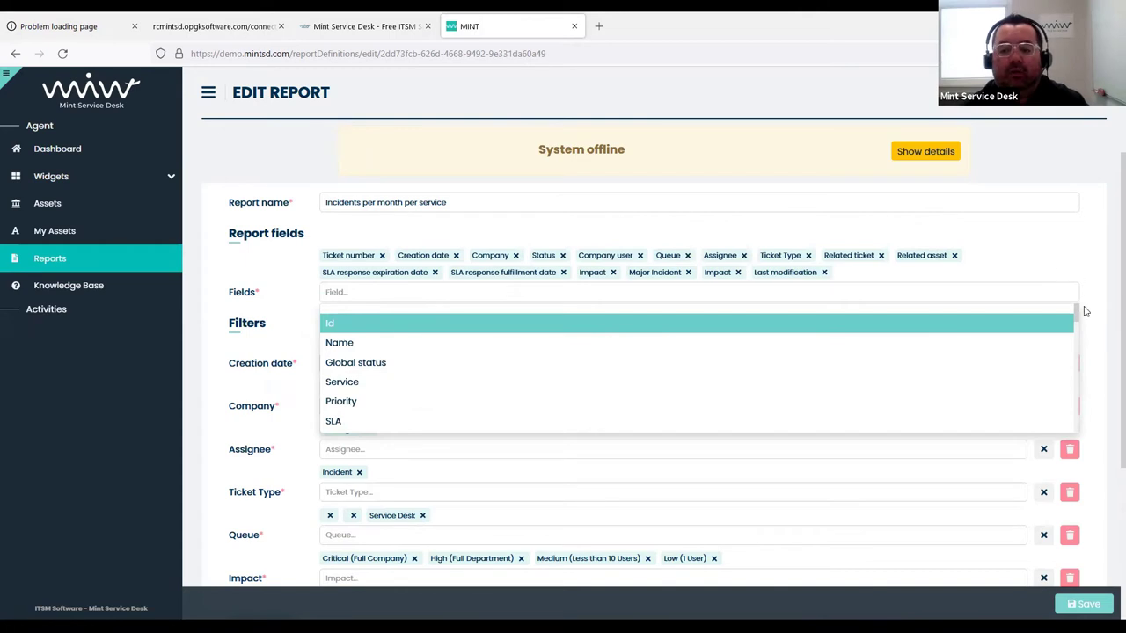
left_click(232, 347)
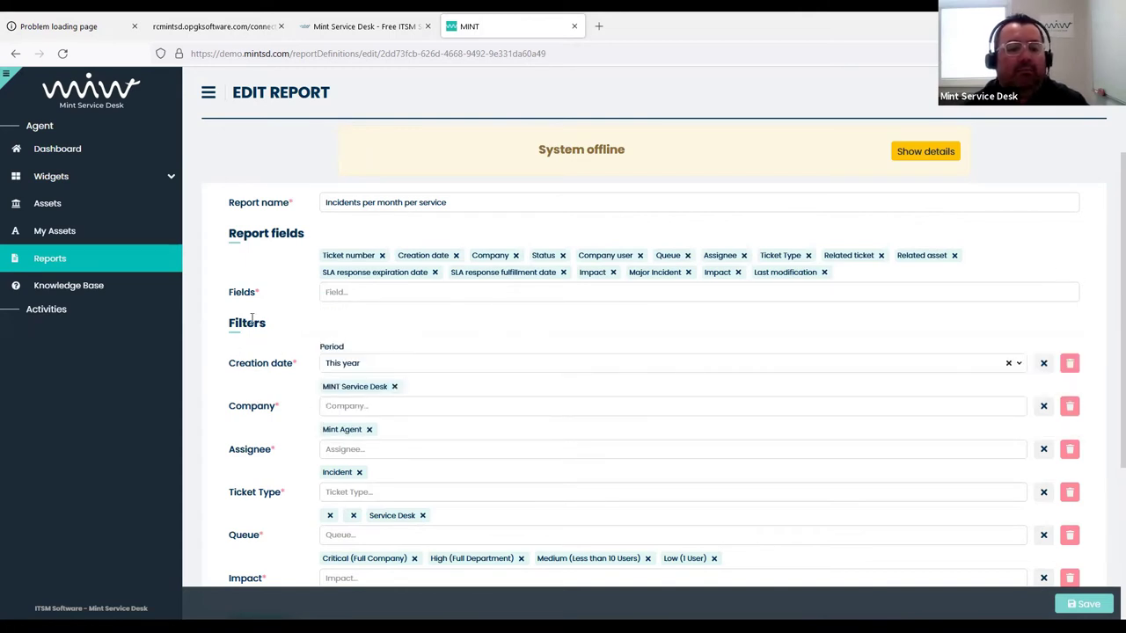
Remove Mint Agent and delete the Assignee filter from the report
scroll(255, 352, "down", 1)
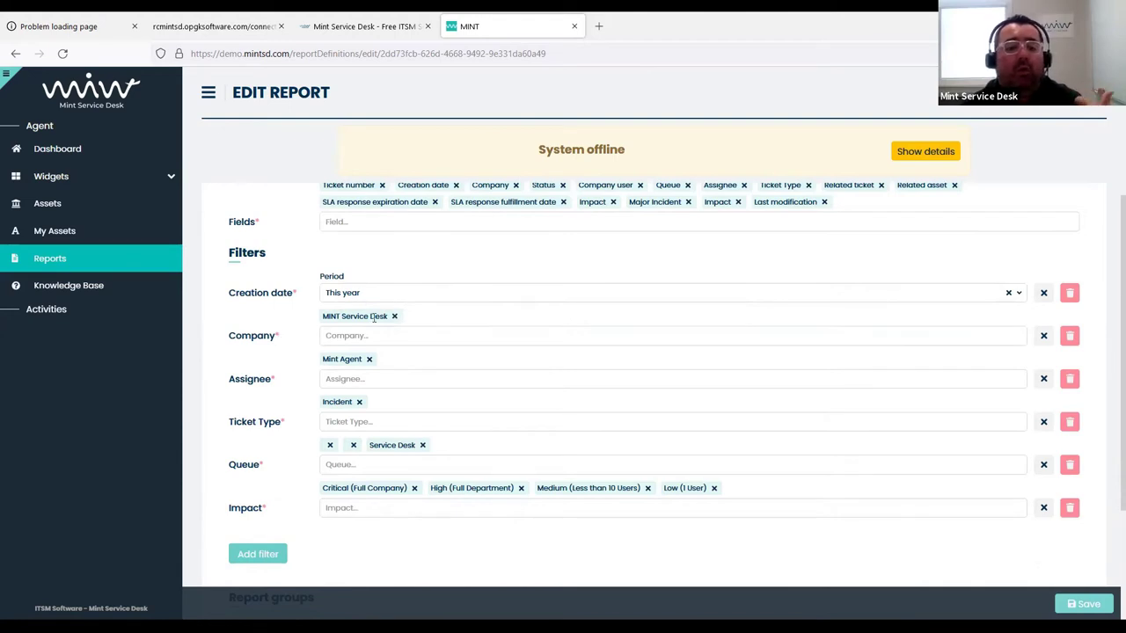
left_click(354, 336)
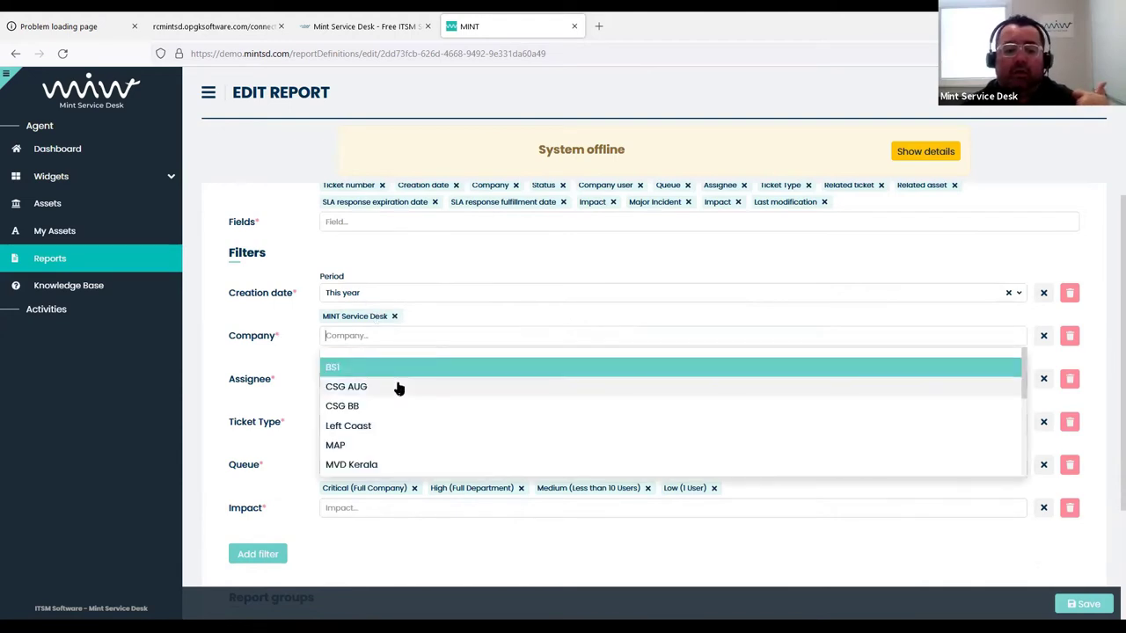
left_click(239, 328)
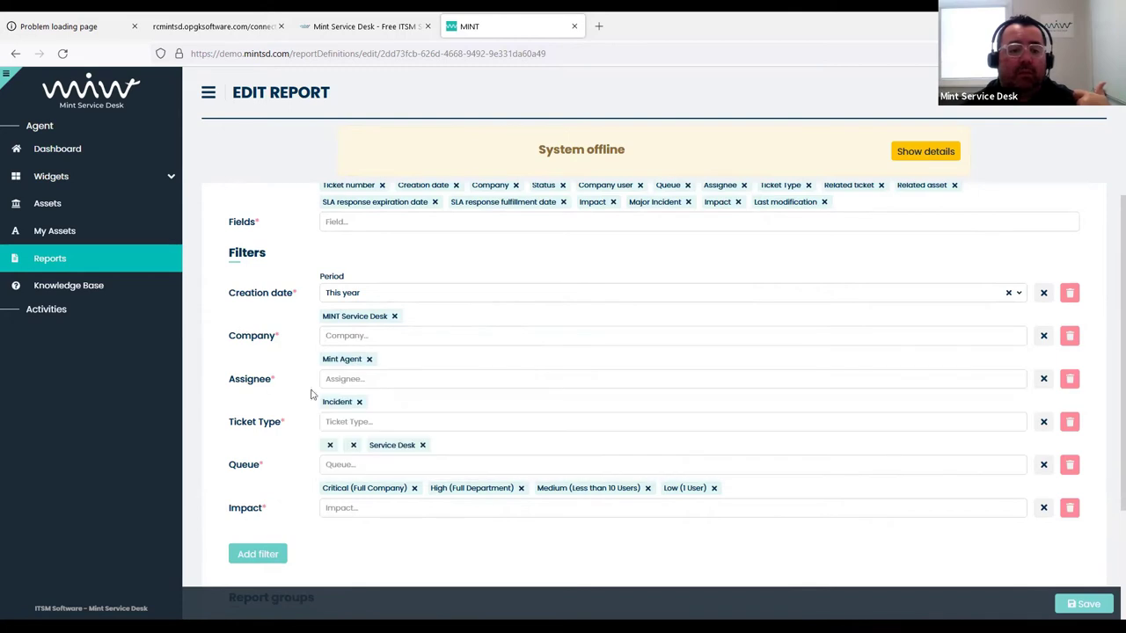
left_click(370, 360)
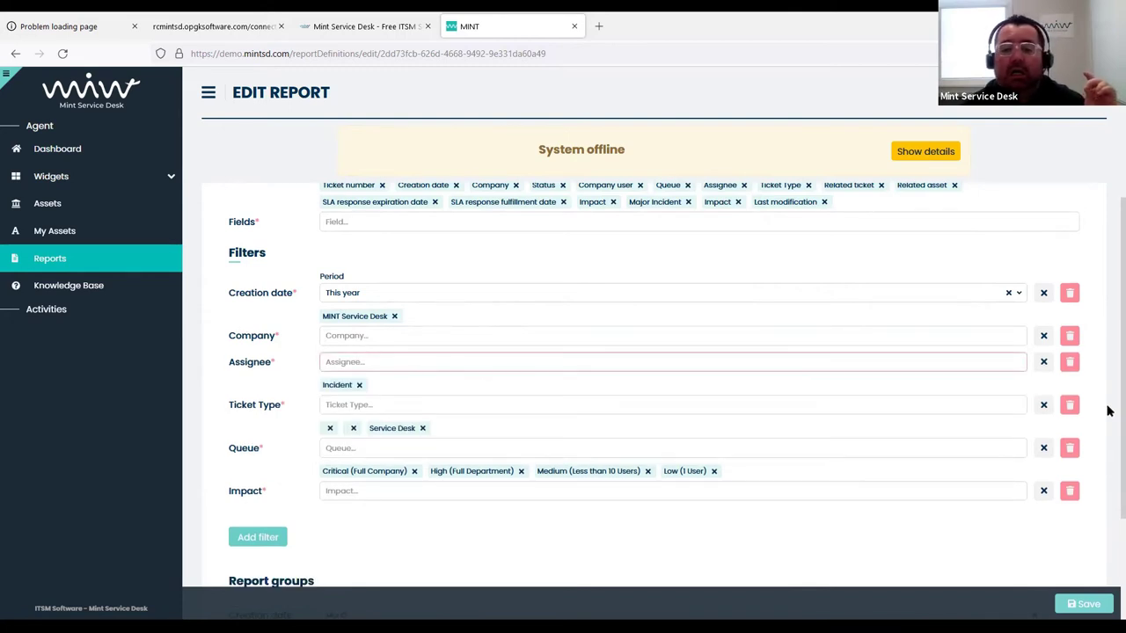
left_click(1071, 377)
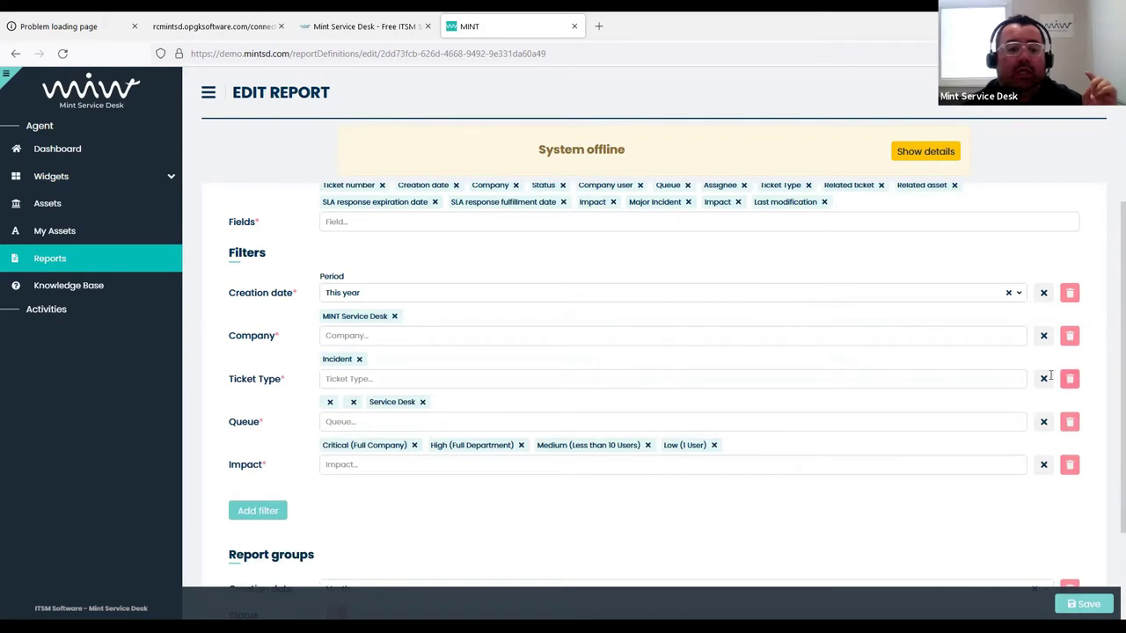
Set the Queue filter to Service Desk and Facilities and delete the Impact filter
left_click(382, 380)
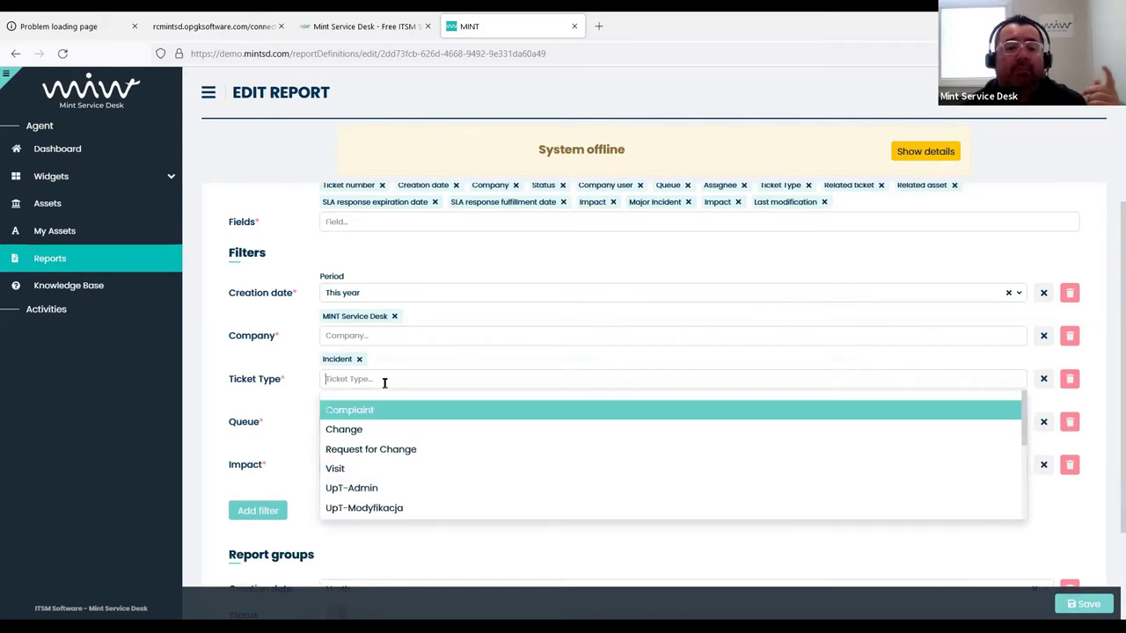
left_click(378, 449)
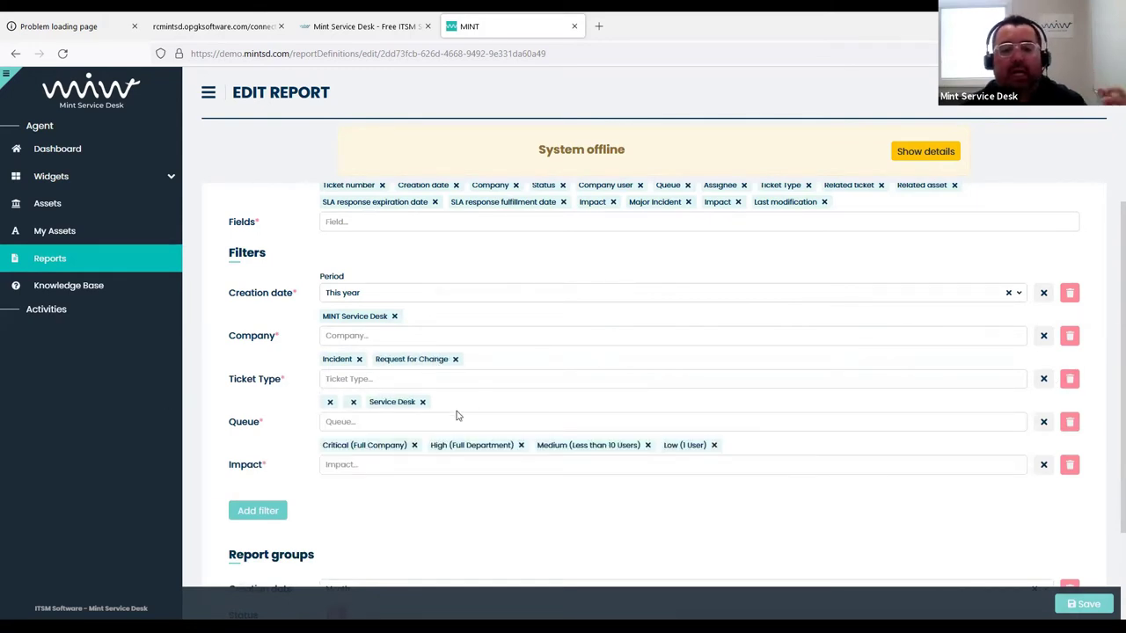
left_click(455, 359)
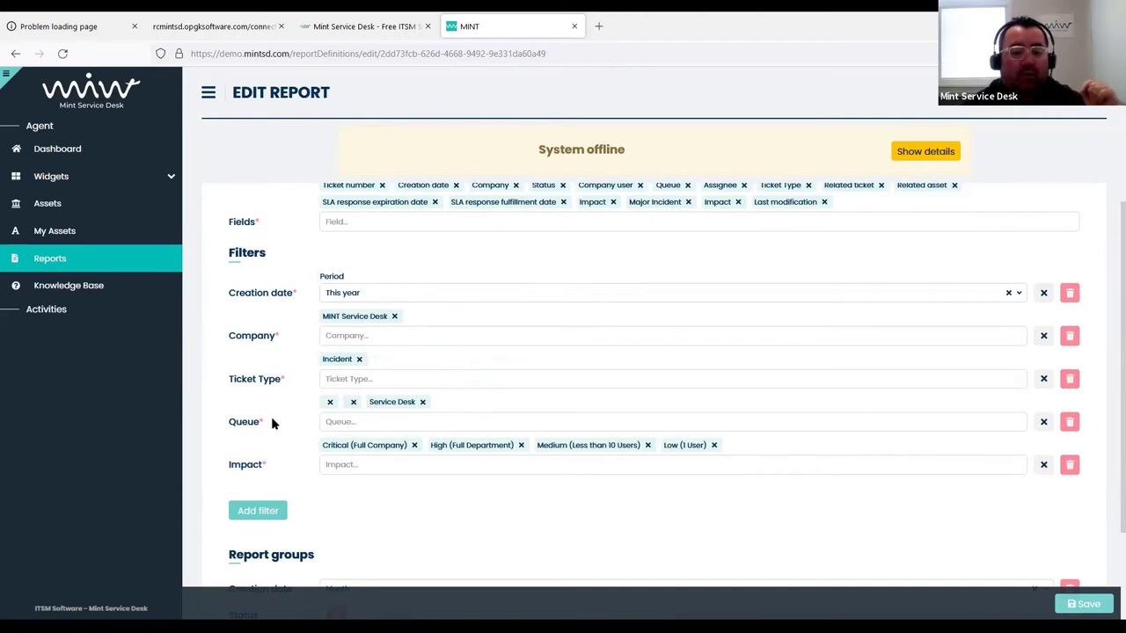
left_click(378, 425)
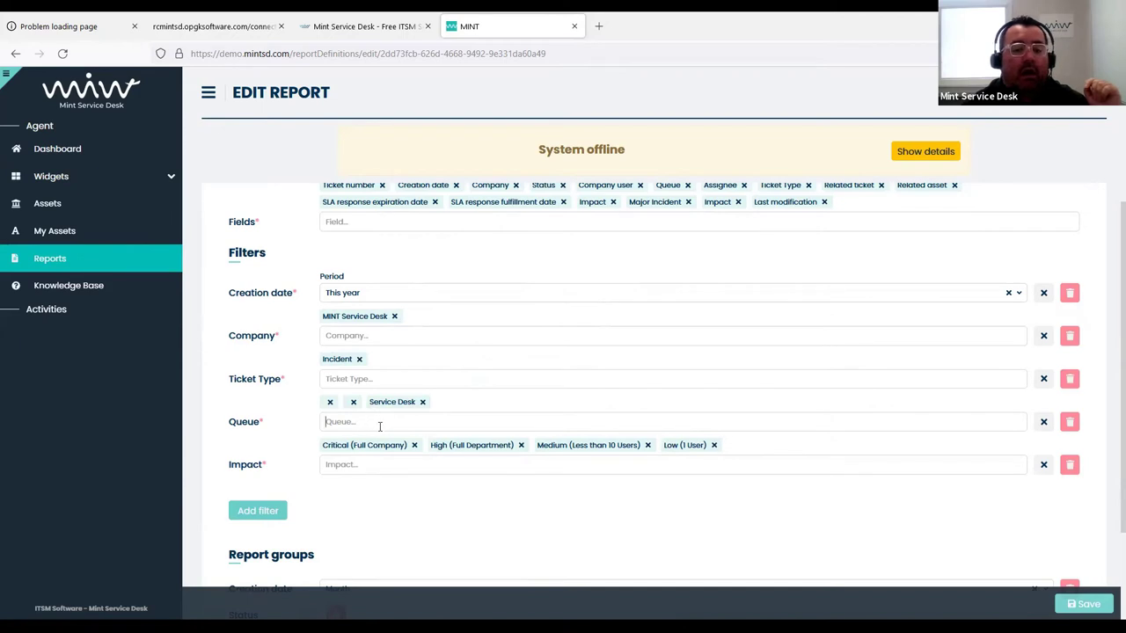
left_click(330, 403)
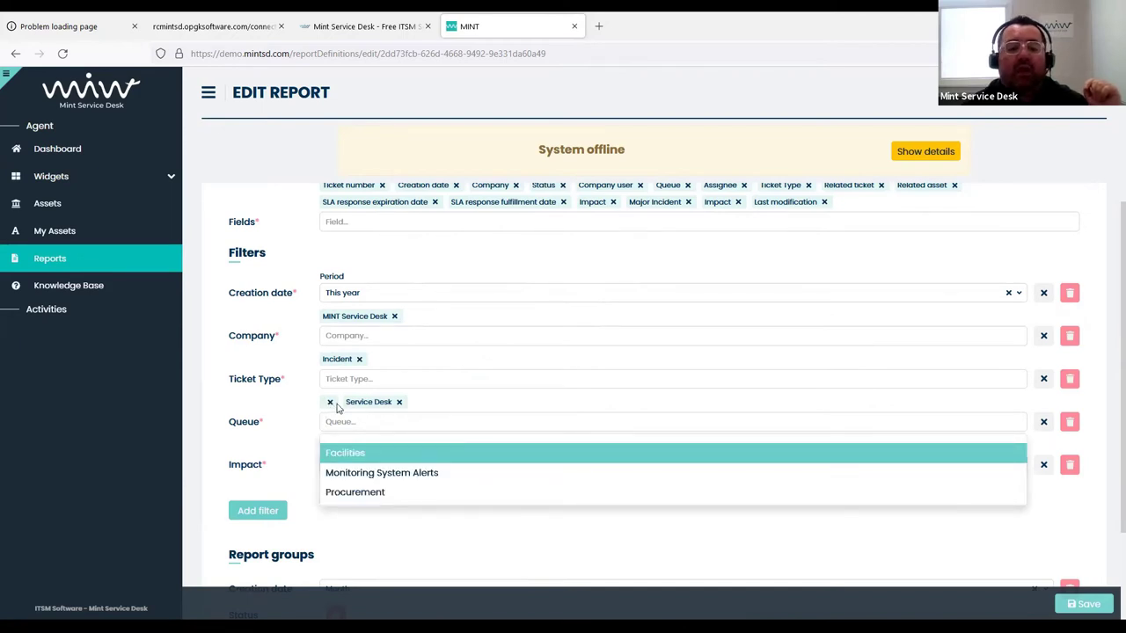
left_click(340, 452)
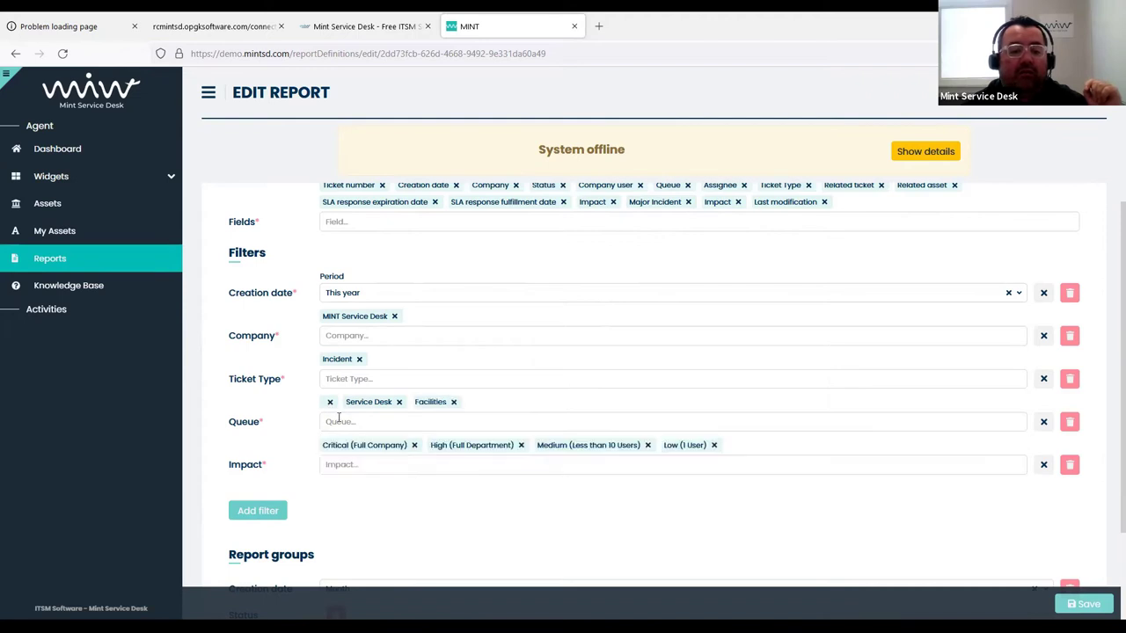
left_click(330, 402)
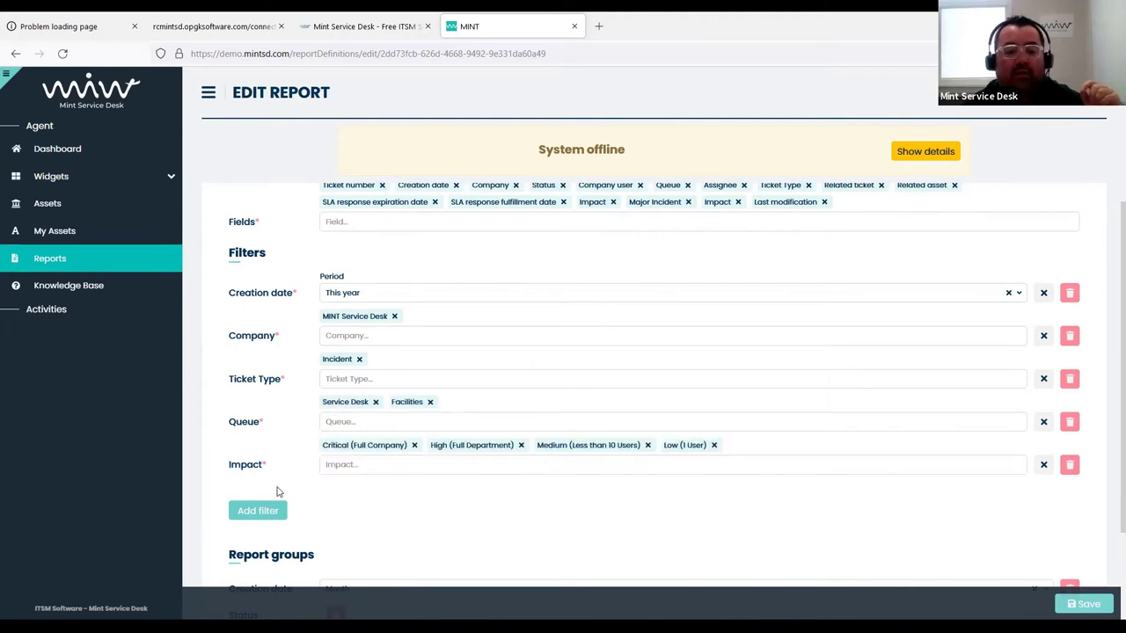
left_click(1069, 465)
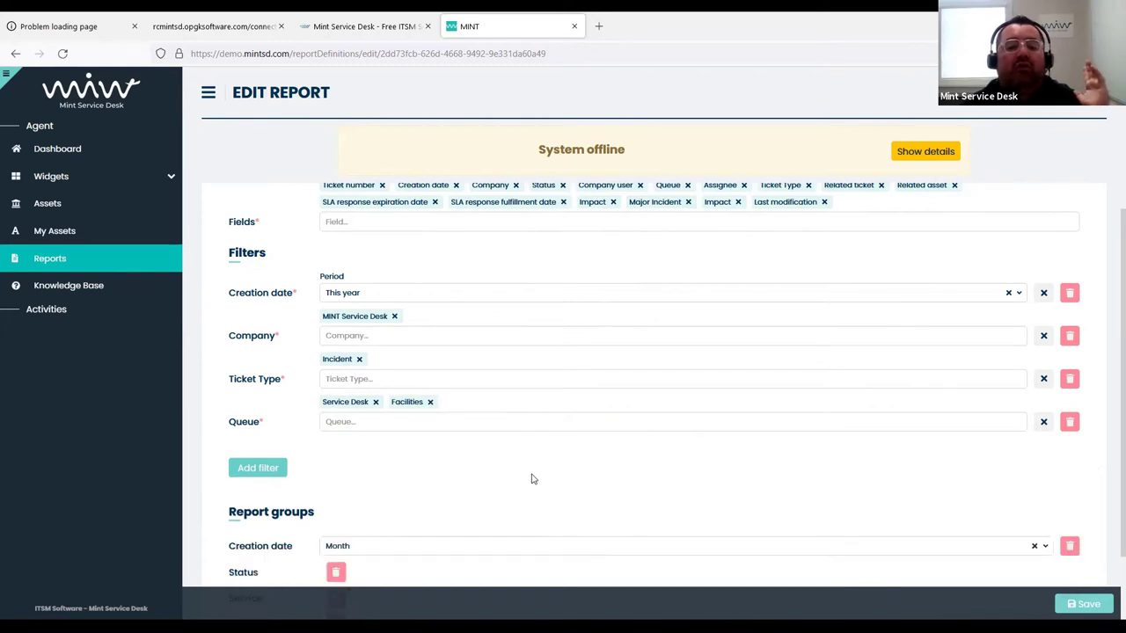
Save the report with its updated filters
scroll(545, 452, "down", 1)
scroll(528, 448, "down", 2)
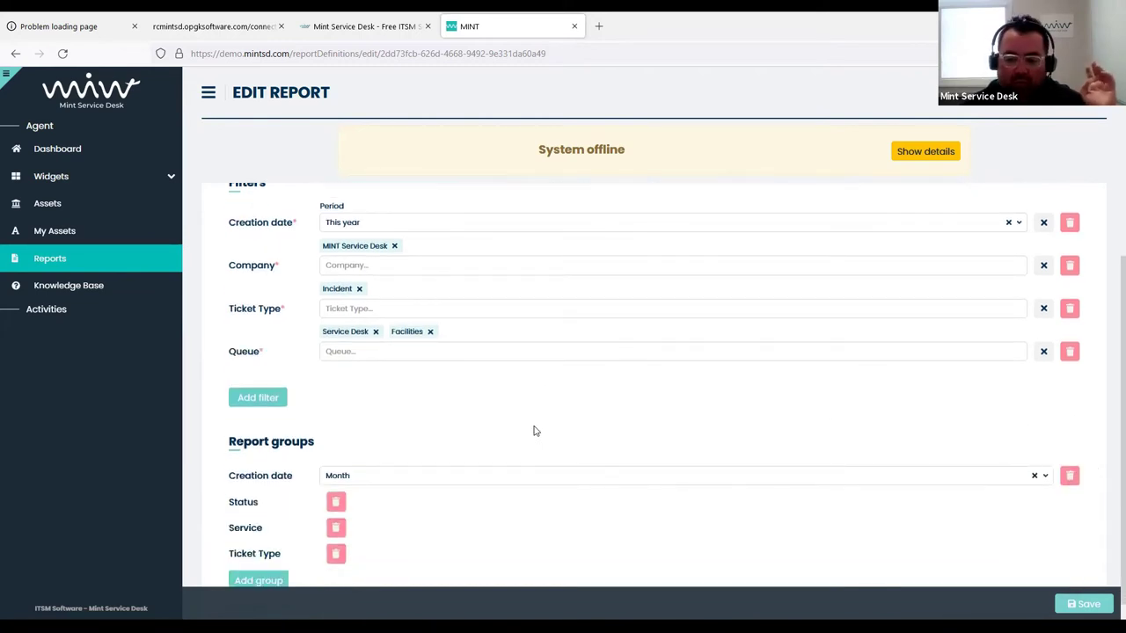
scroll(290, 429, "up", 1)
scroll(273, 432, "down", 1)
scroll(360, 417, "up", 1)
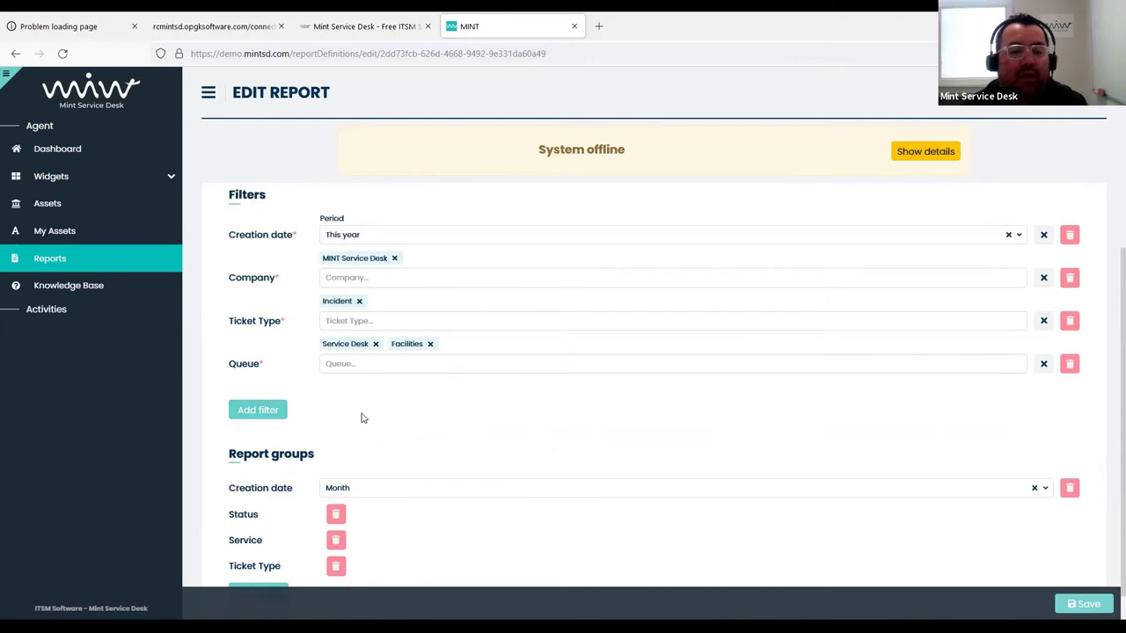
scroll(457, 417, "down", 1)
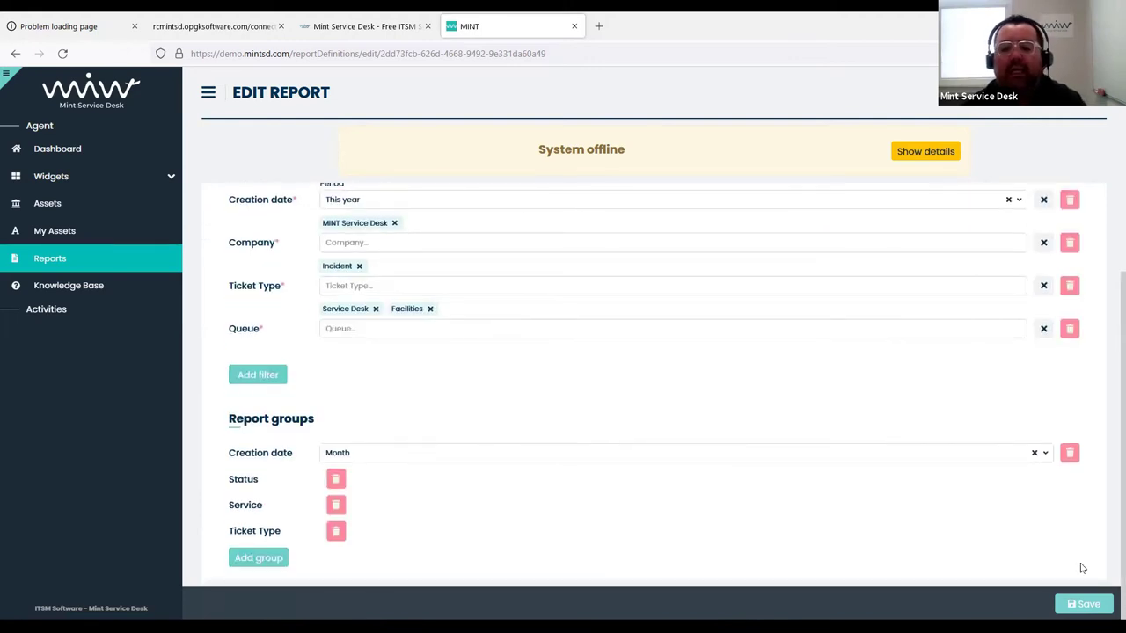
left_click(1082, 603)
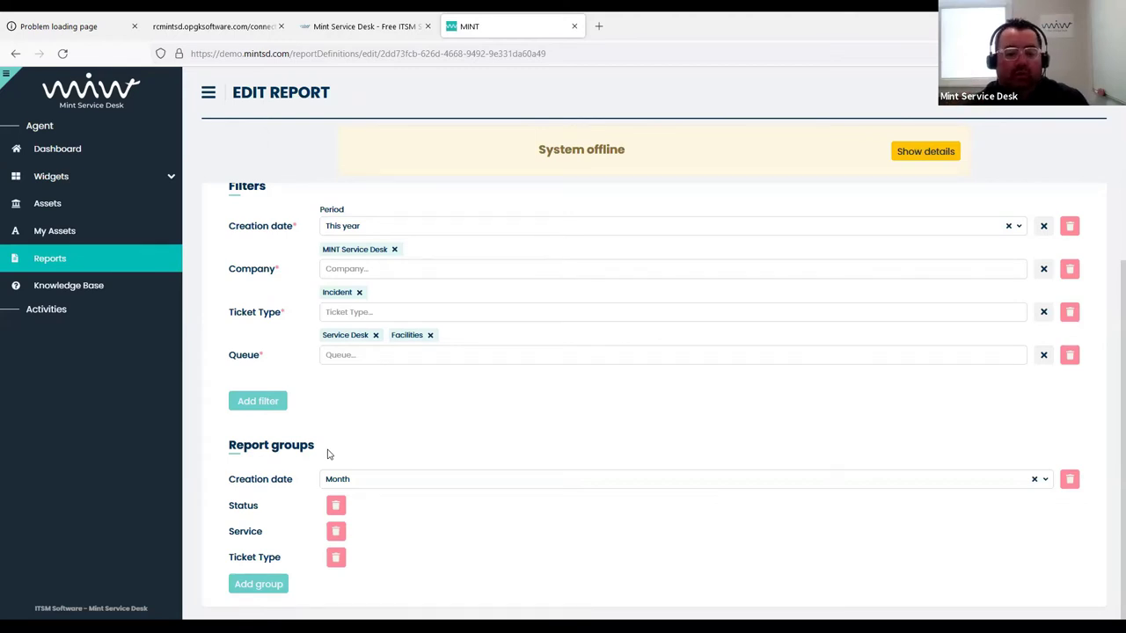
Delete the Creation date, Status, Service and Ticket Type groupings, save, and return to Reports
left_click(1069, 479)
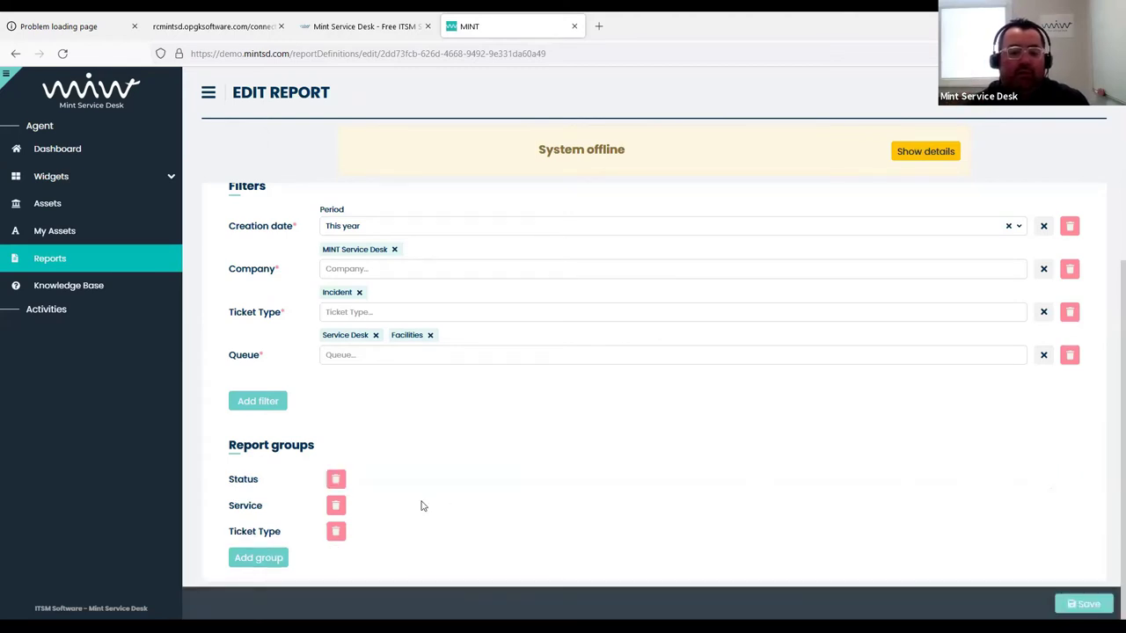
left_click(336, 479)
left_click(336, 506)
left_click(336, 532)
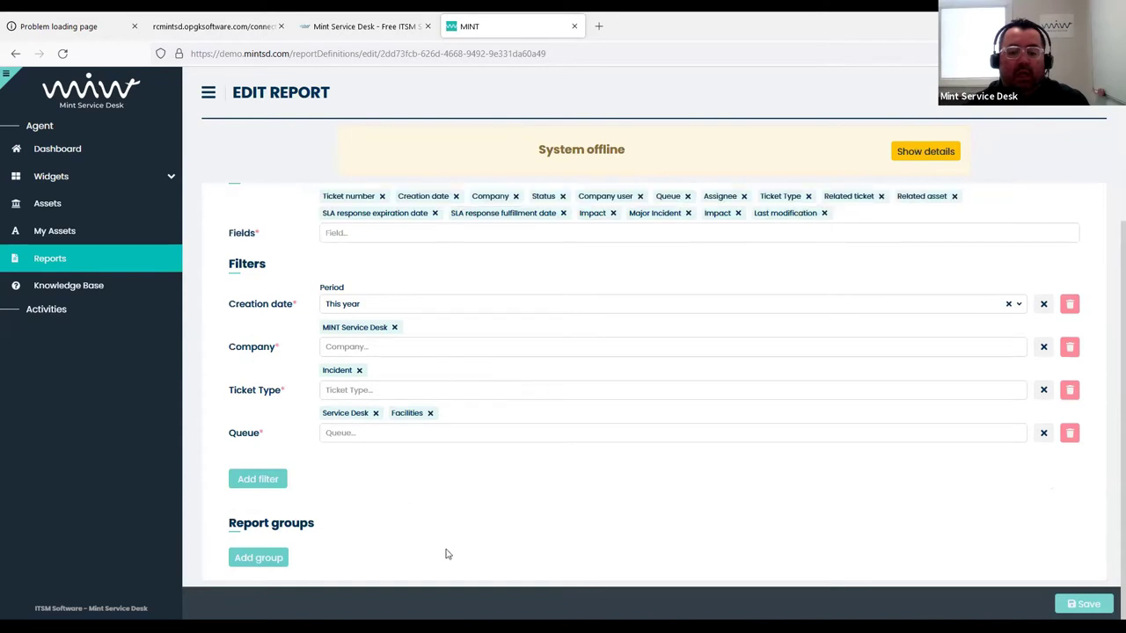
left_click(1072, 601)
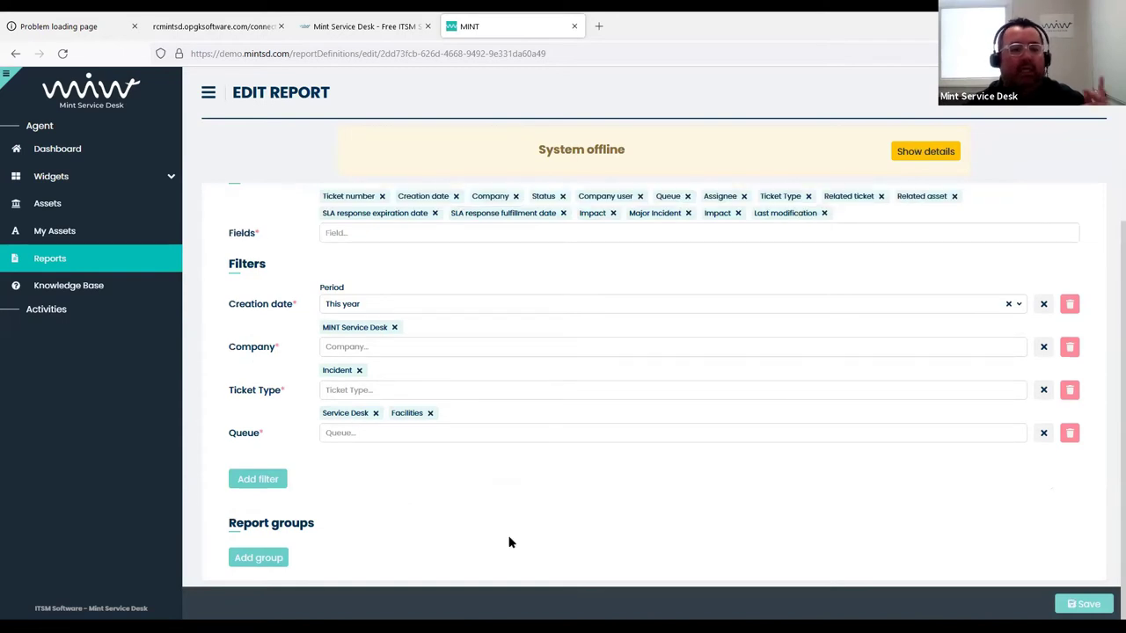
left_click(51, 262)
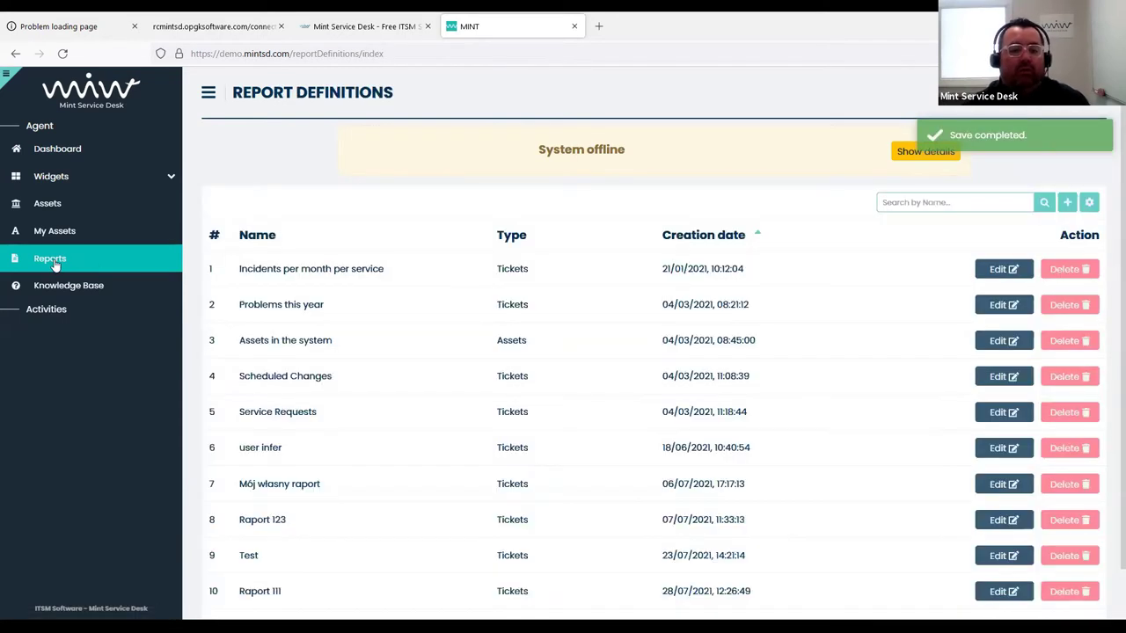
Open the Incidents per month per service preview and widen the Ticket number and Queue columns
left_click(332, 269)
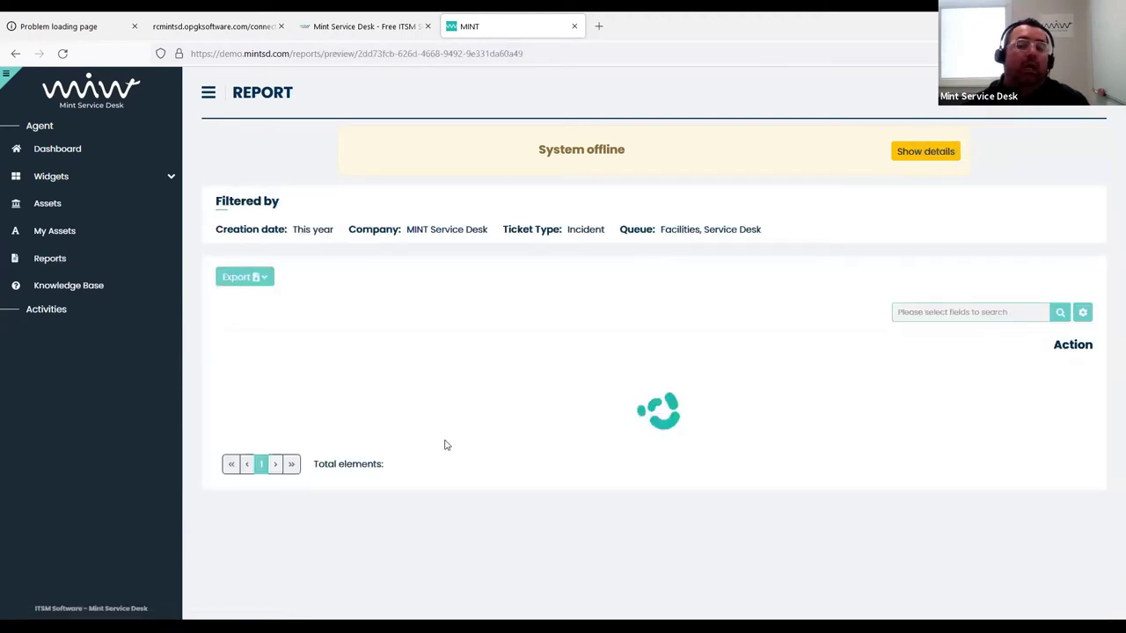
scroll(444, 445, "down", 5)
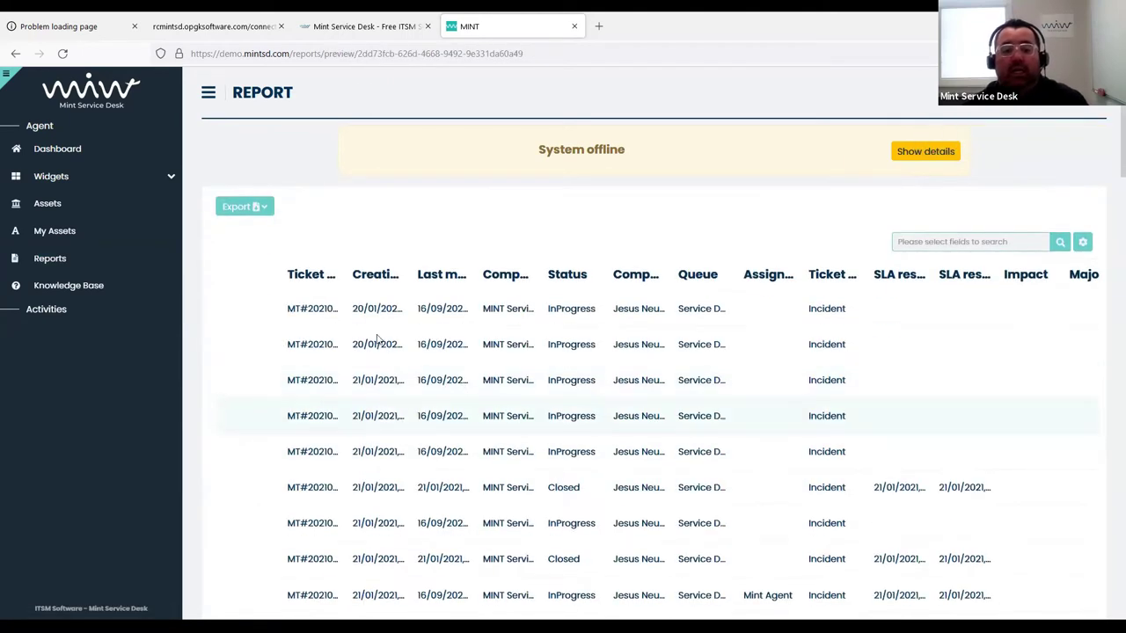
scroll(449, 366, "up", 5)
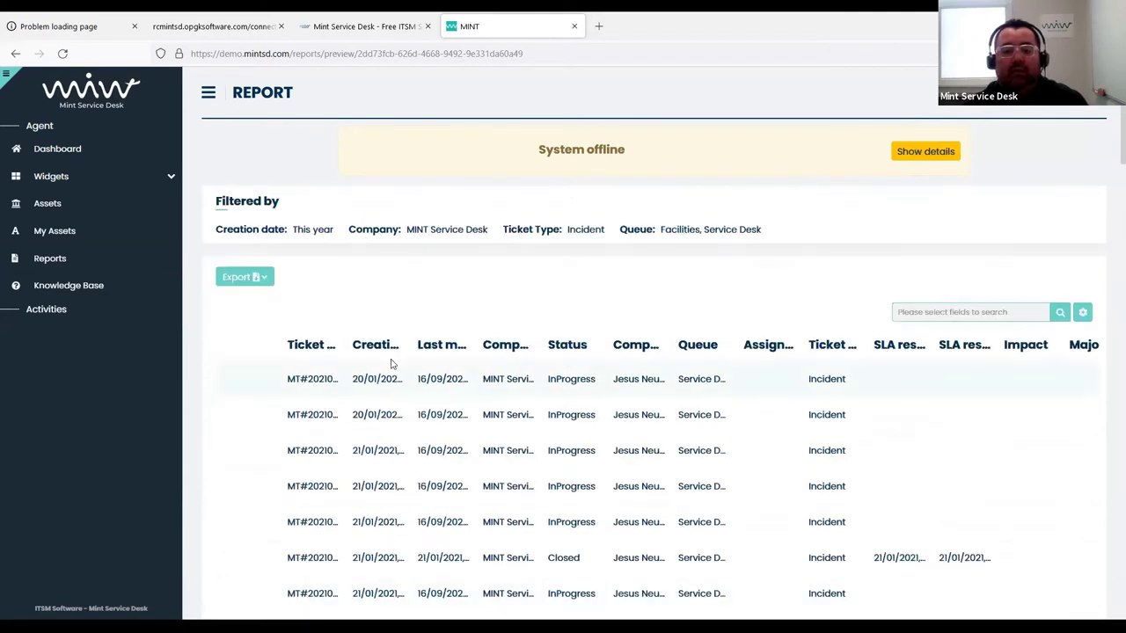
left_click_drag(347, 359, 541, 359)
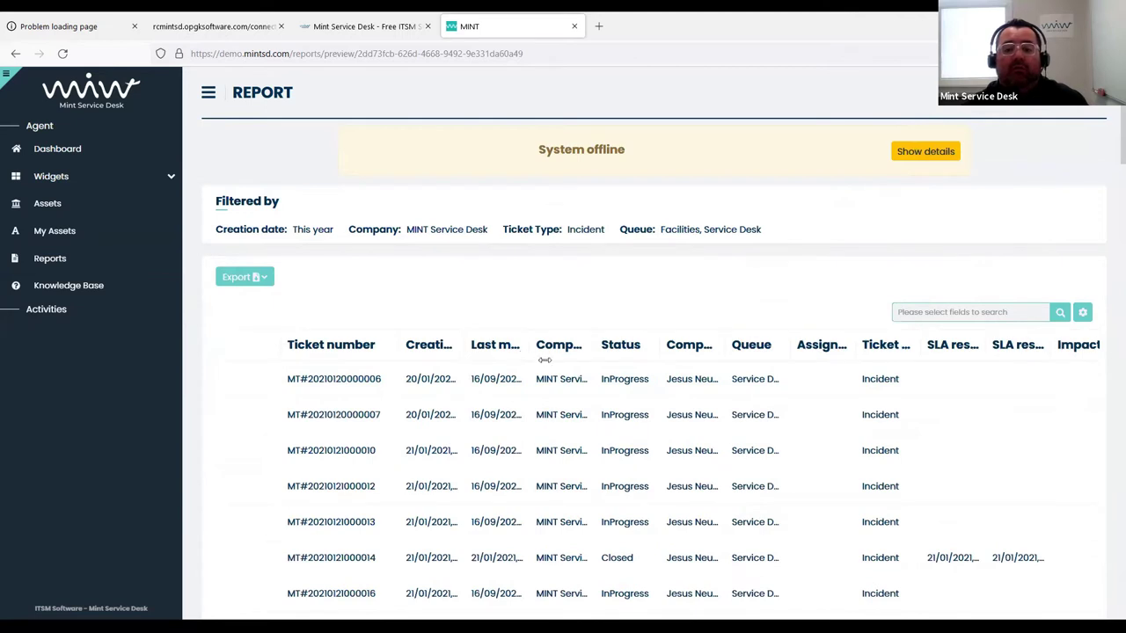
left_click_drag(846, 350, 894, 366)
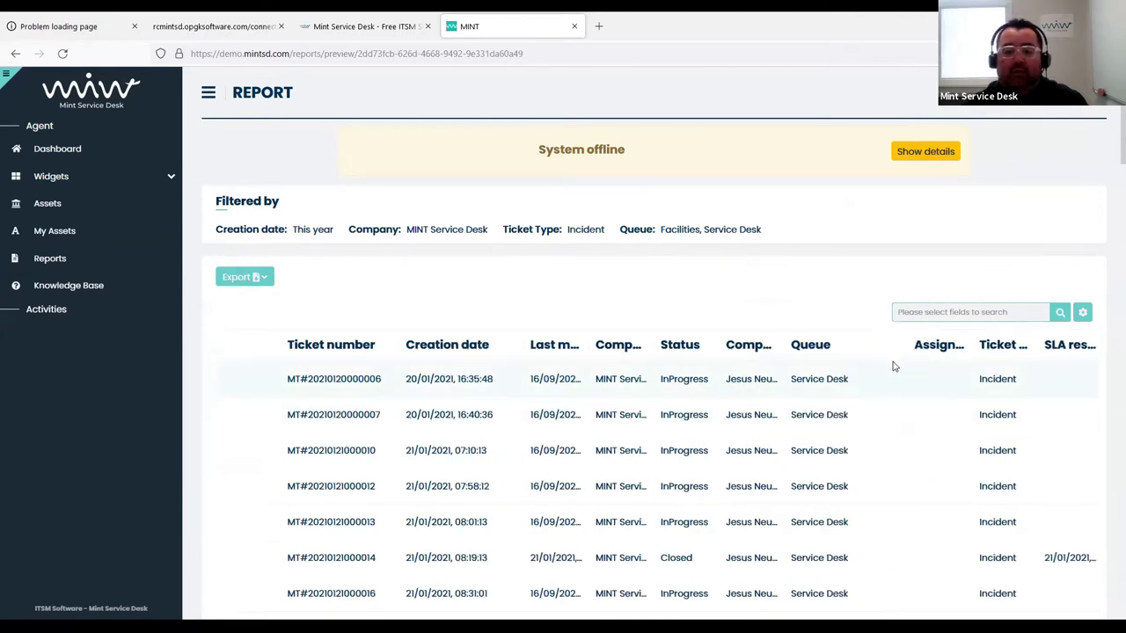
Check the export options, scroll through all 73 tickets, and return to the report definitions list
left_click(259, 275)
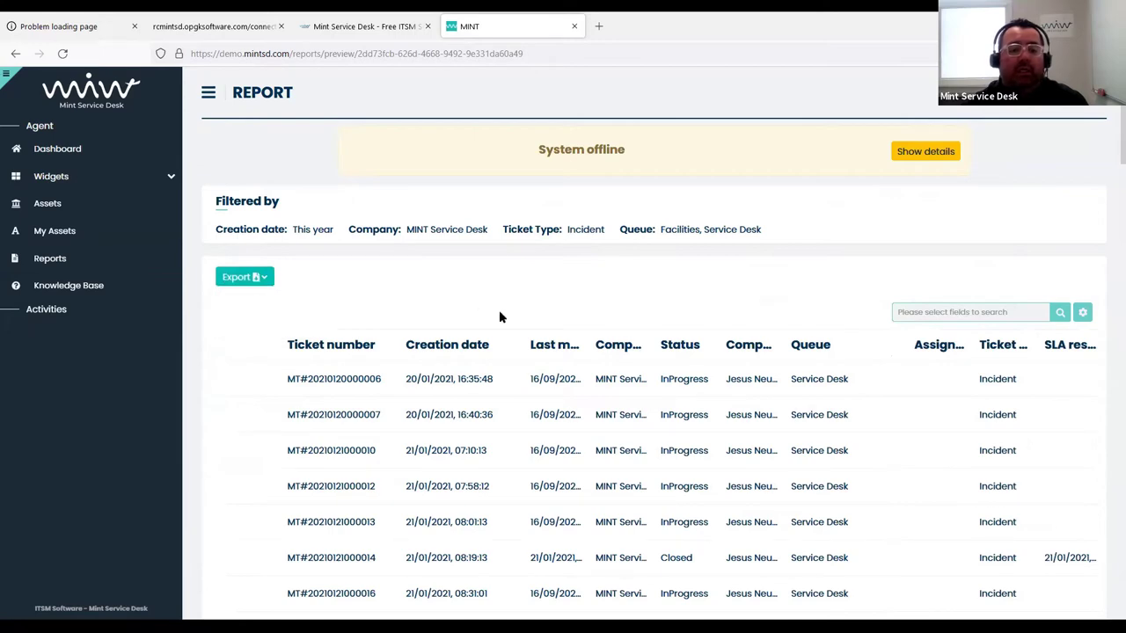
scroll(534, 299, "down", 2)
scroll(545, 306, "up", 2)
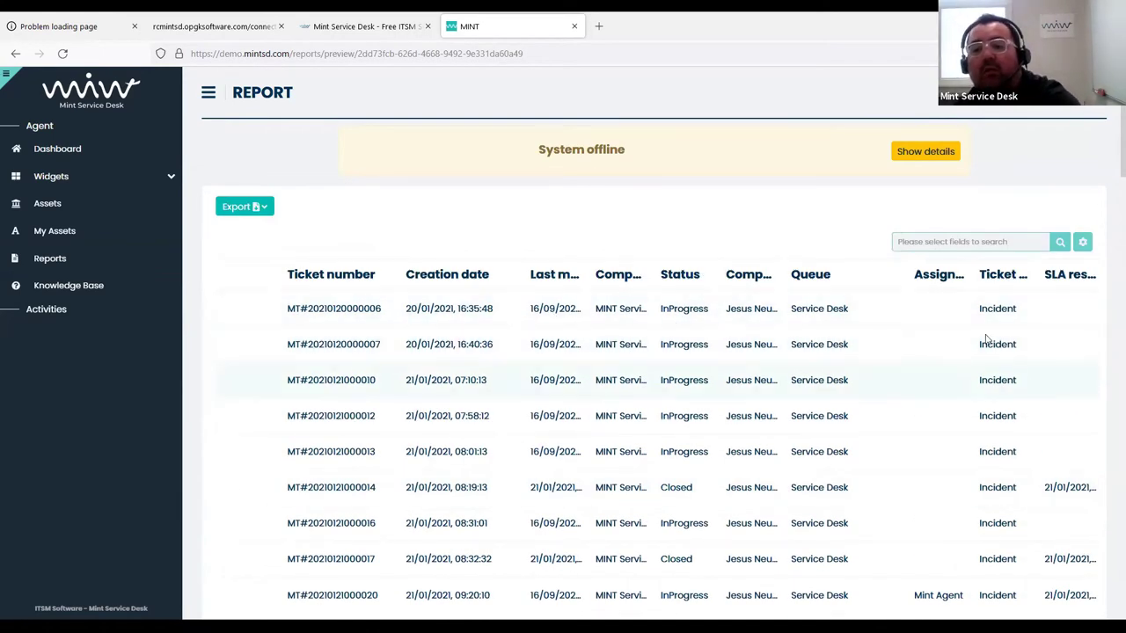
scroll(1046, 296, "down", 2)
scroll(1041, 299, "down", 20)
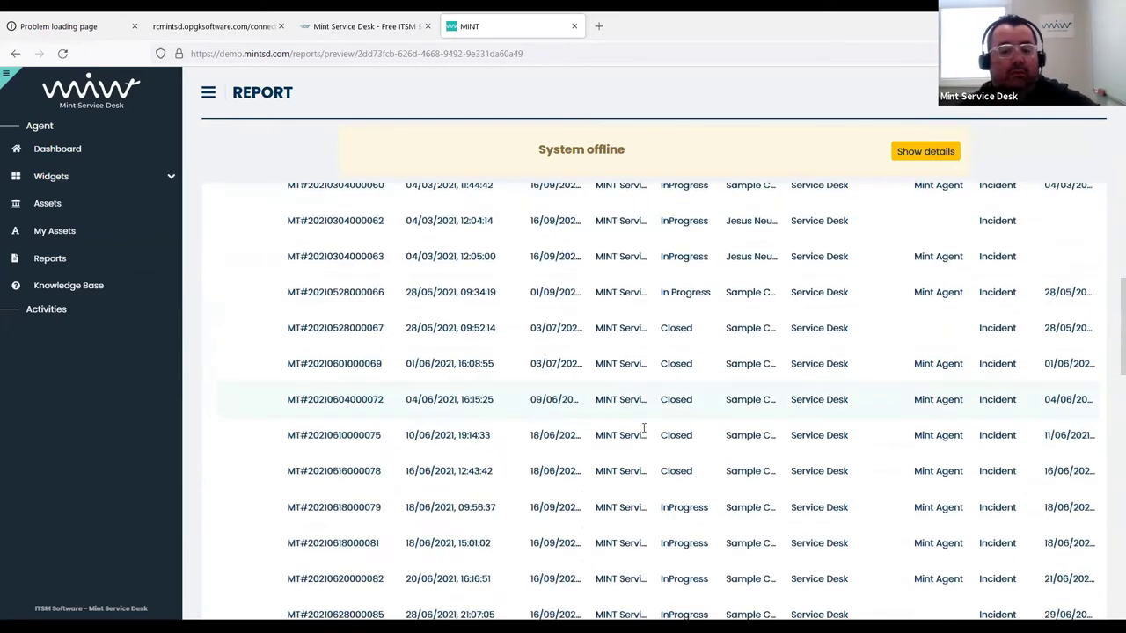
scroll(615, 407, "up", 1)
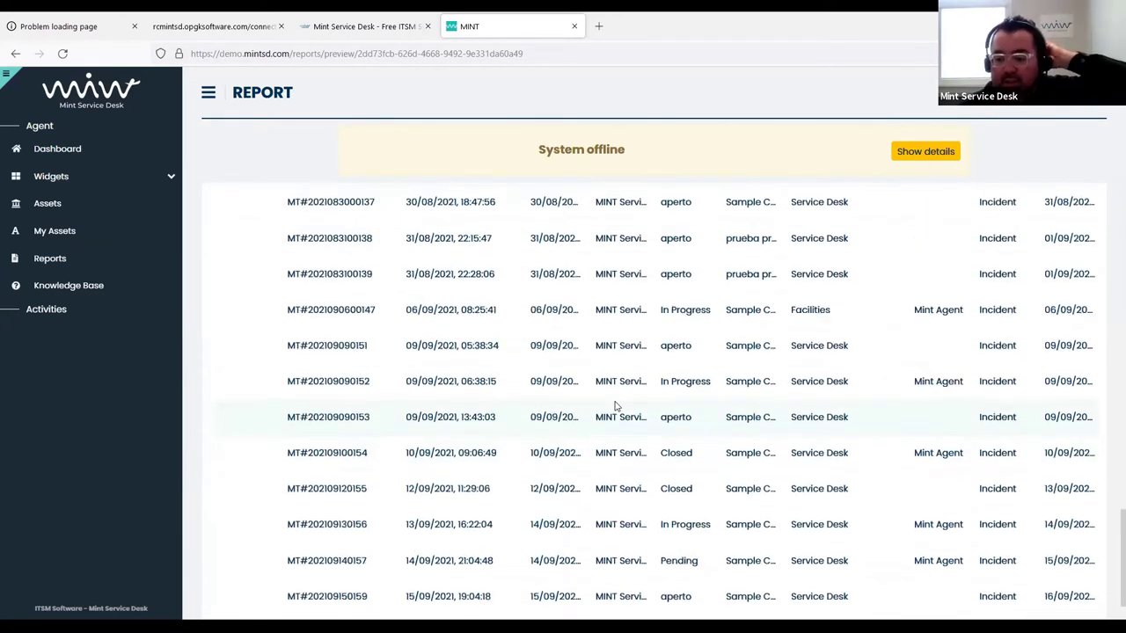
scroll(614, 404, "down", 1)
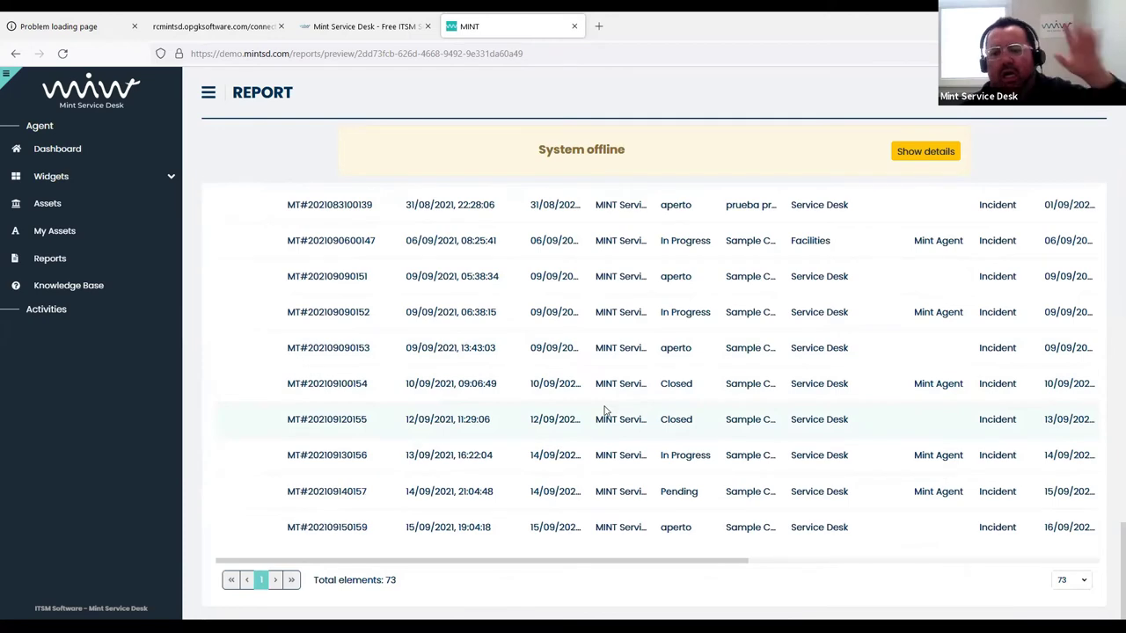
scroll(603, 408, "up", 8)
scroll(598, 404, "up", 20)
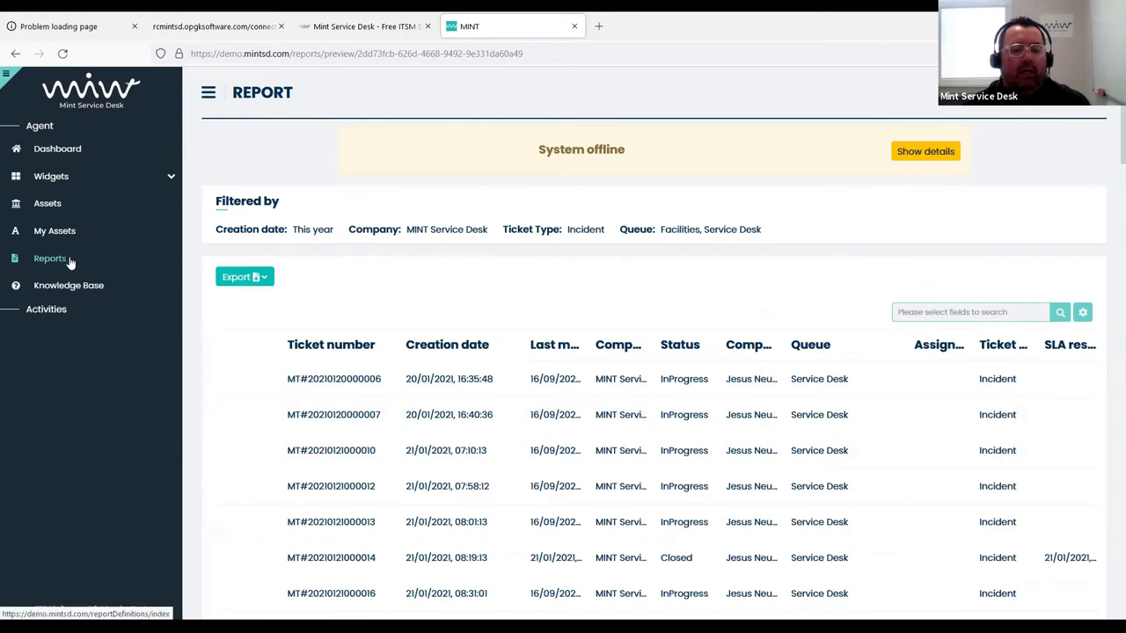
left_click(70, 261)
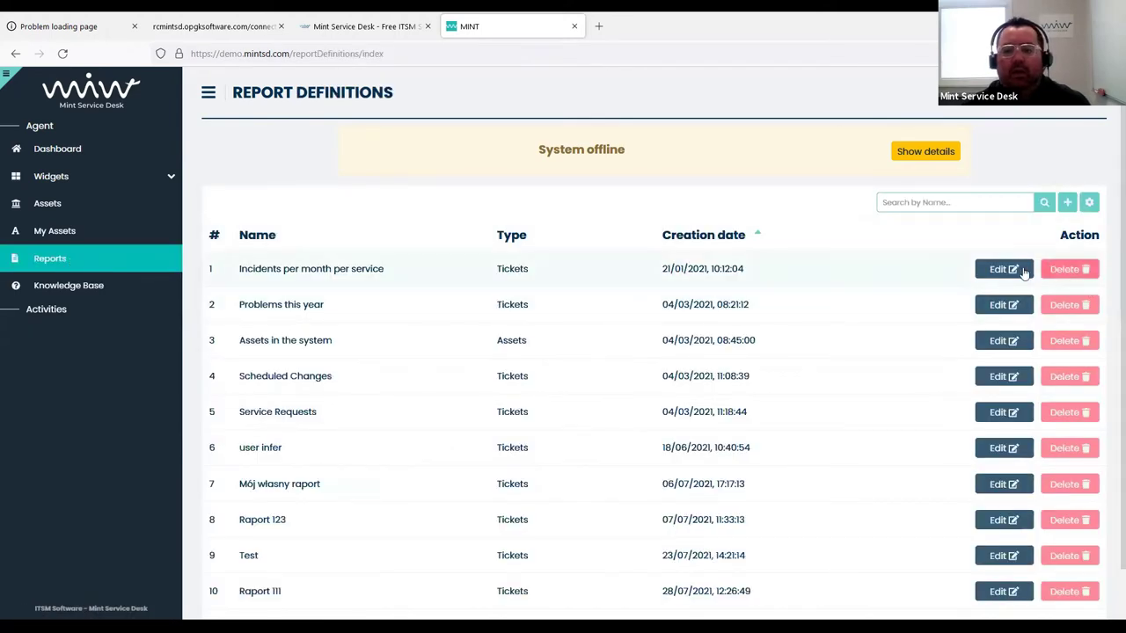
Edit the Incidents per month per service report and add a Status grouping
left_click(1012, 269)
scroll(352, 430, "down", 2)
scroll(296, 434, "down", 1)
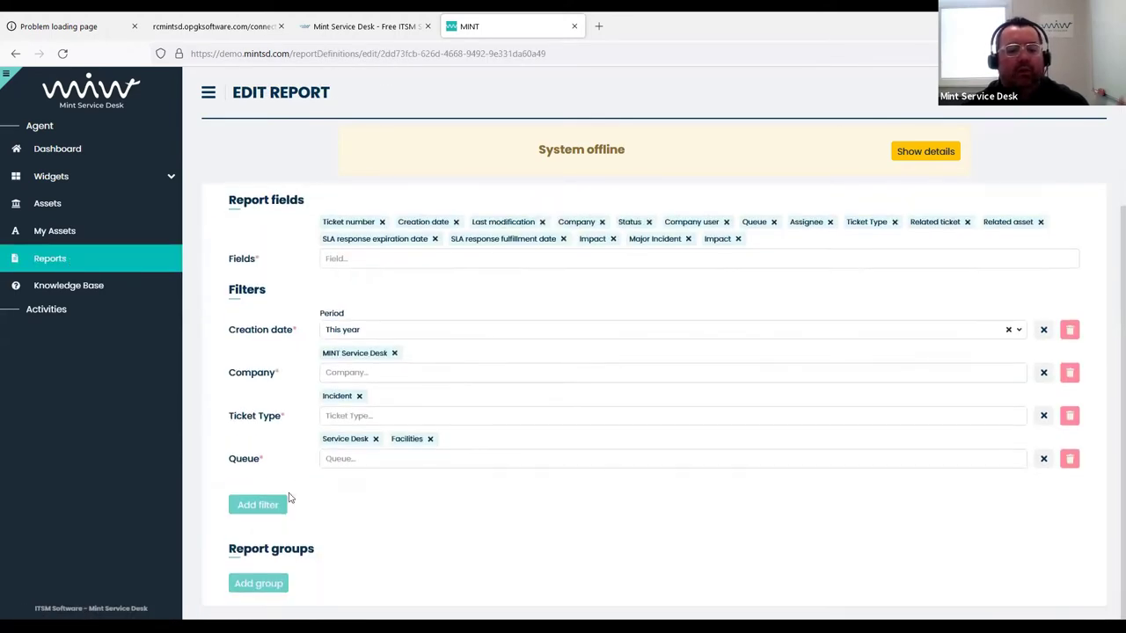
left_click(264, 584)
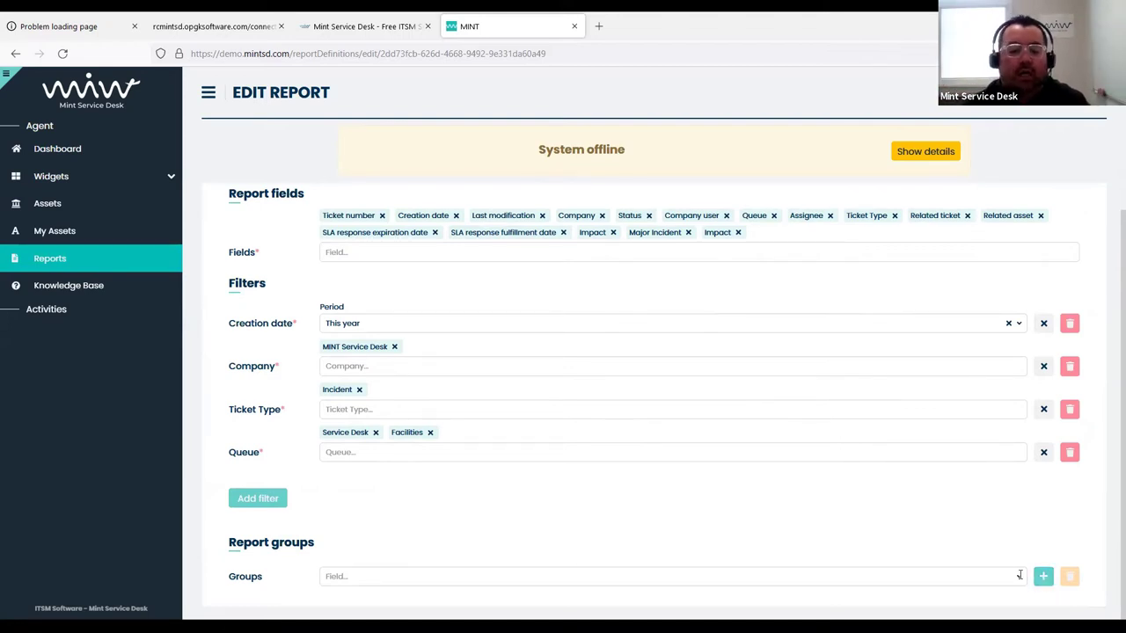
left_click(1020, 576)
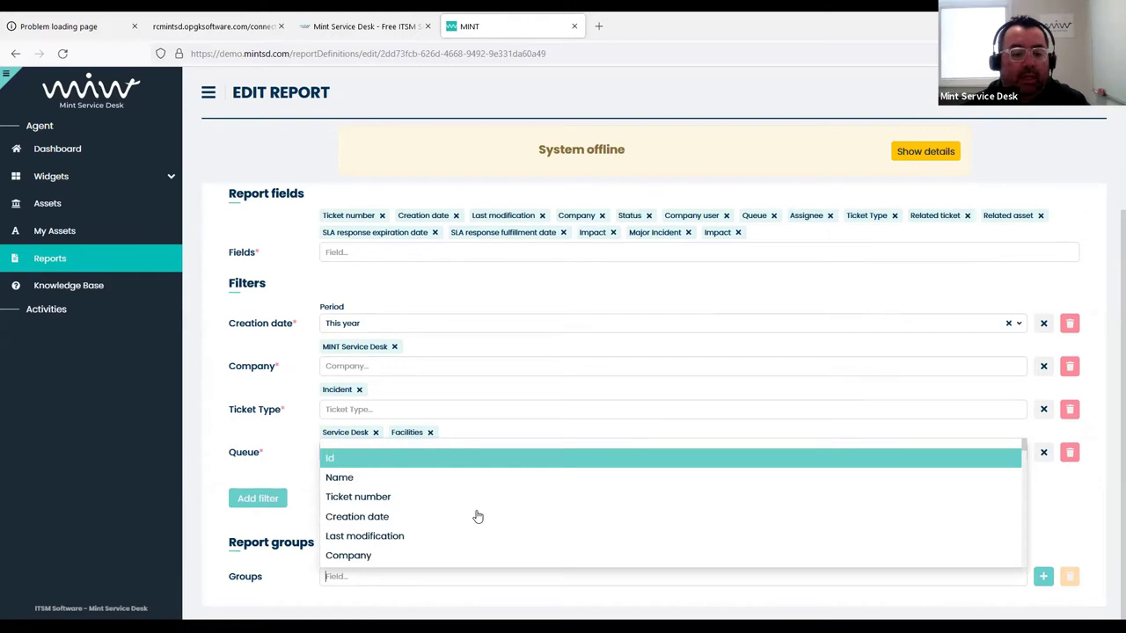
scroll(519, 515, "down", 1)
left_click(555, 502)
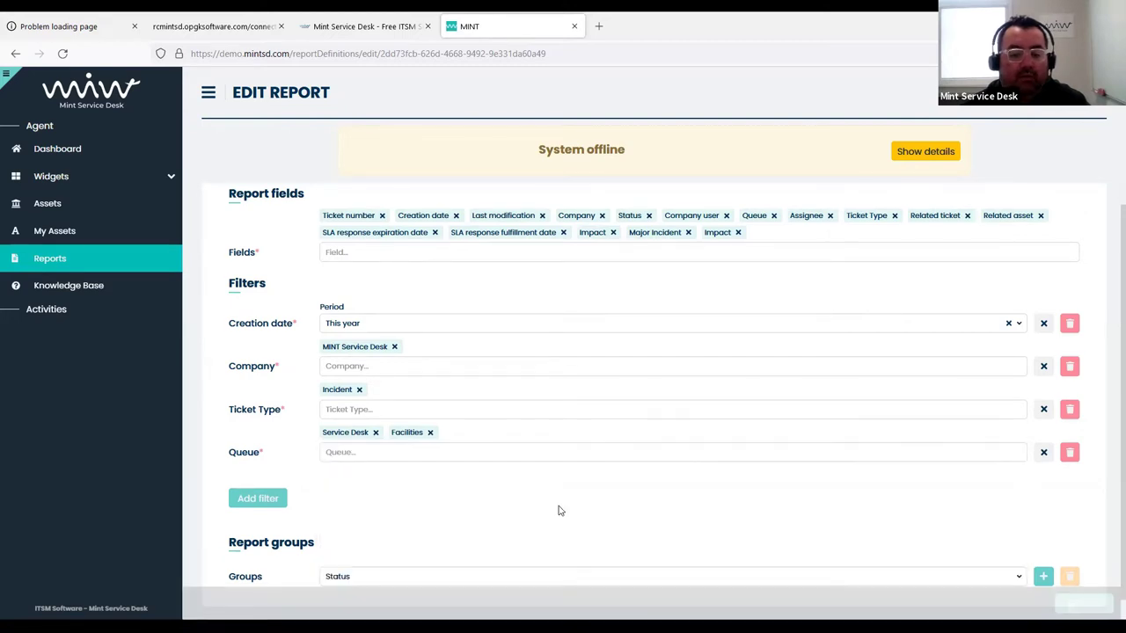
left_click(1043, 576)
Add a Creation date grouping with Month as the comparison type
scroll(848, 519, "down", 1)
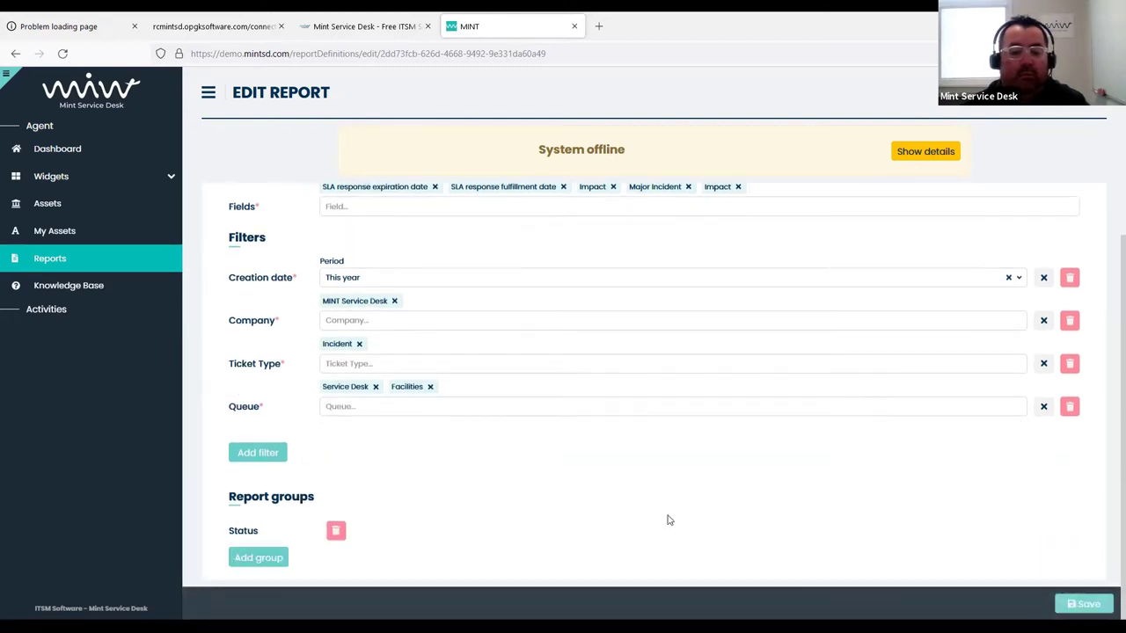
left_click(264, 556)
left_click(937, 560)
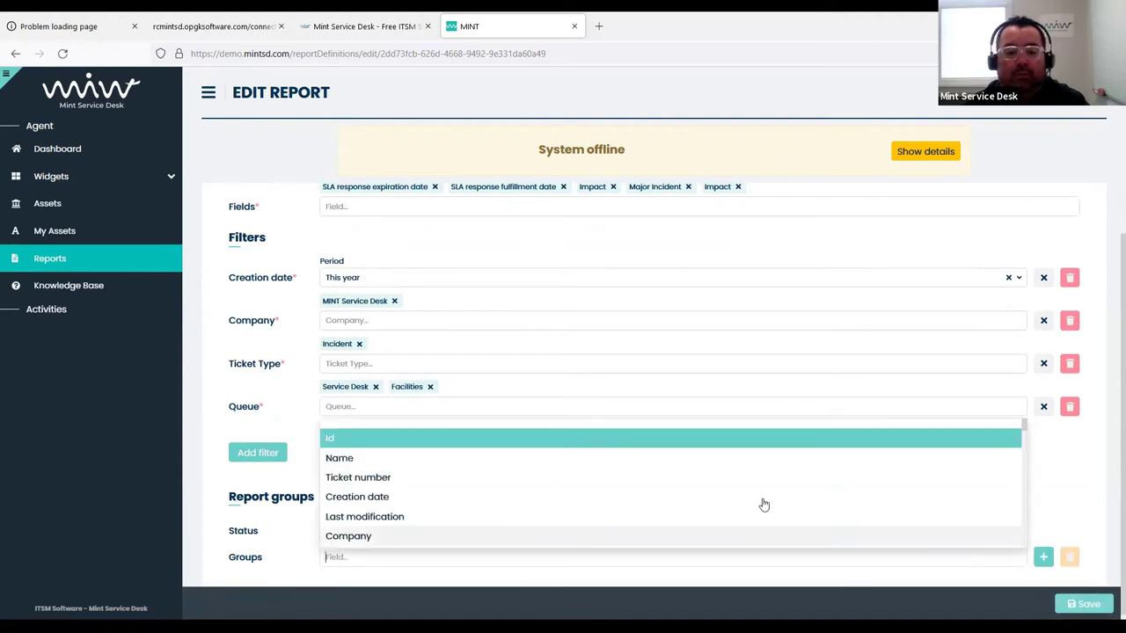
left_click(676, 496)
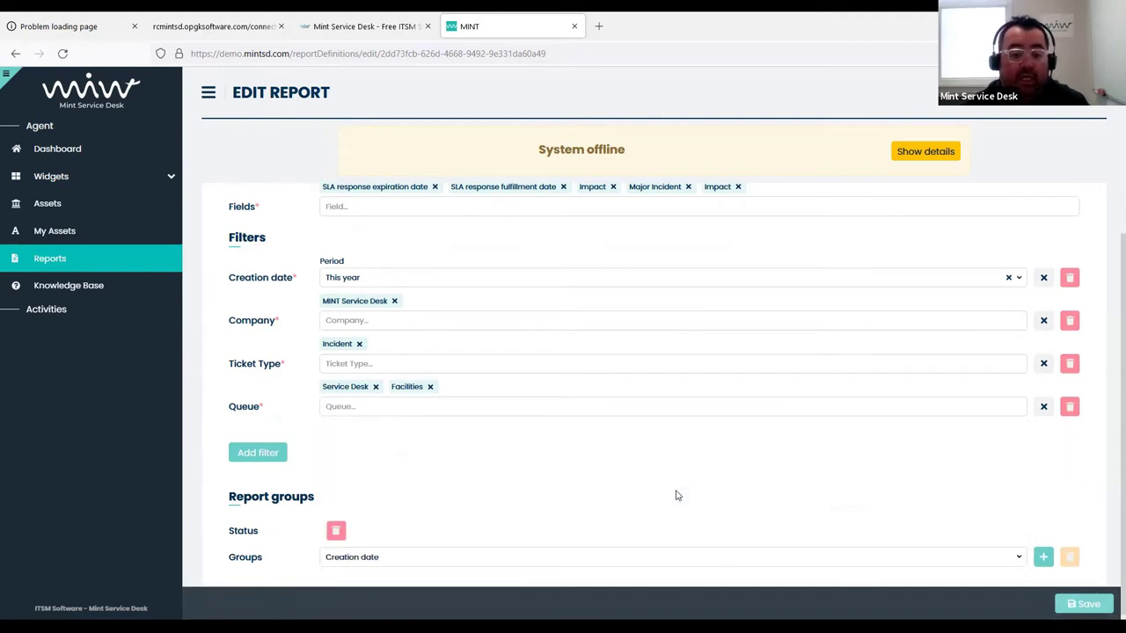
left_click(1043, 557)
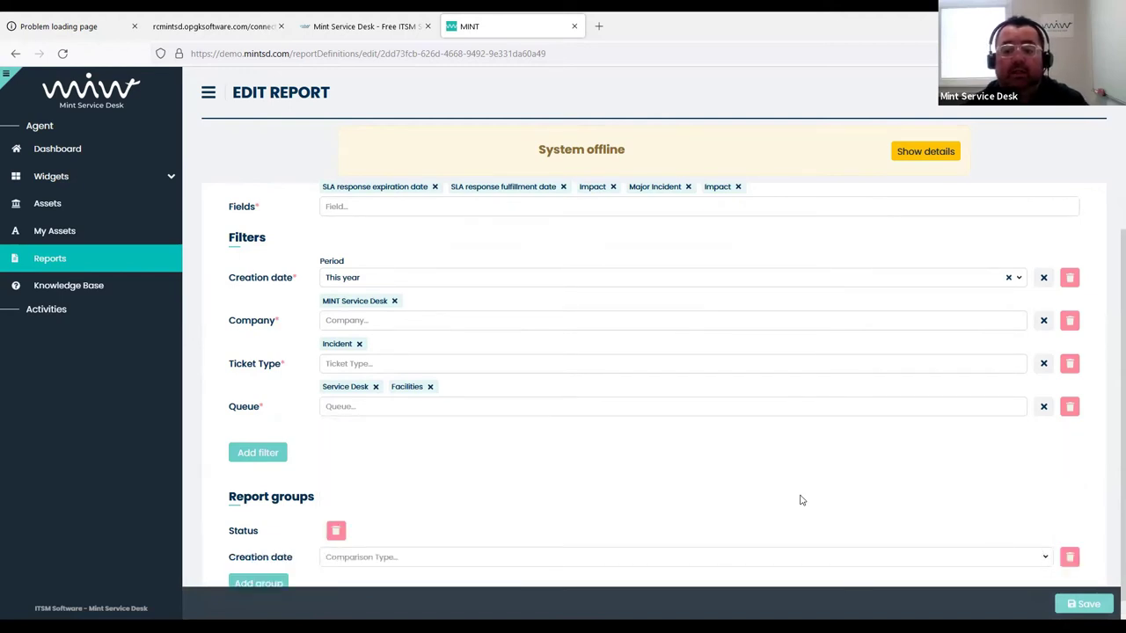
scroll(774, 493, "down", 1)
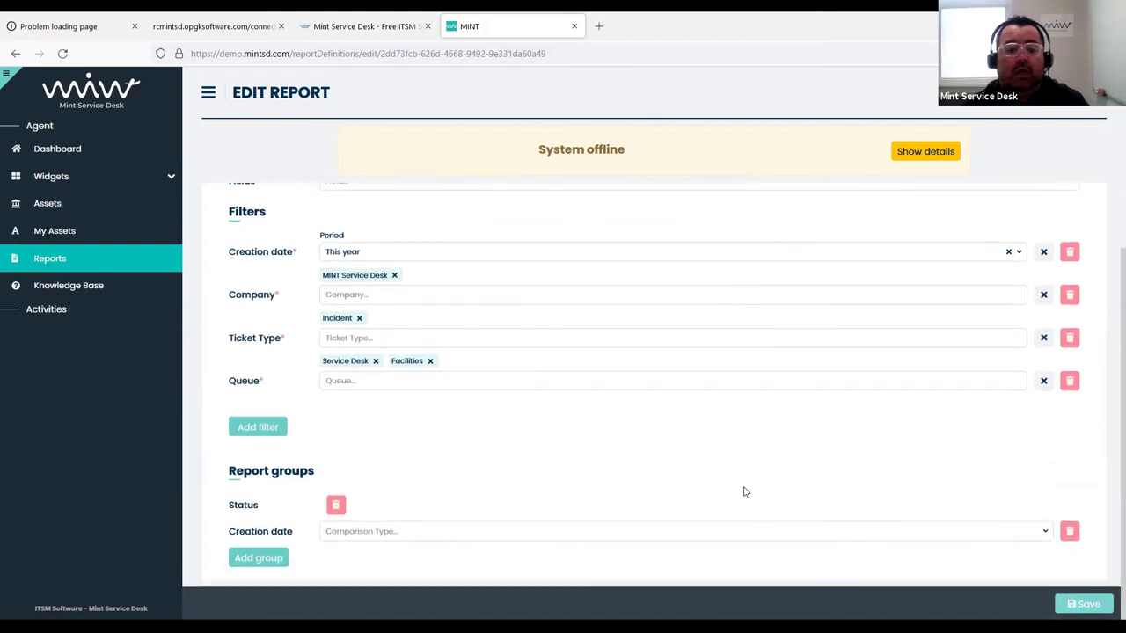
left_click(898, 526)
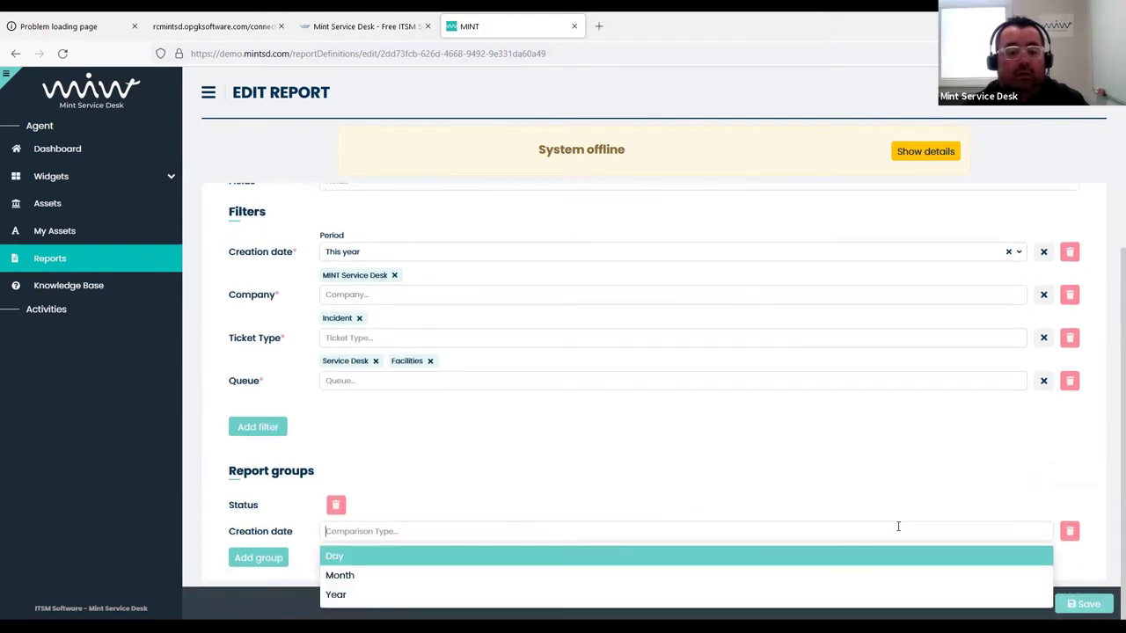
left_click(450, 580)
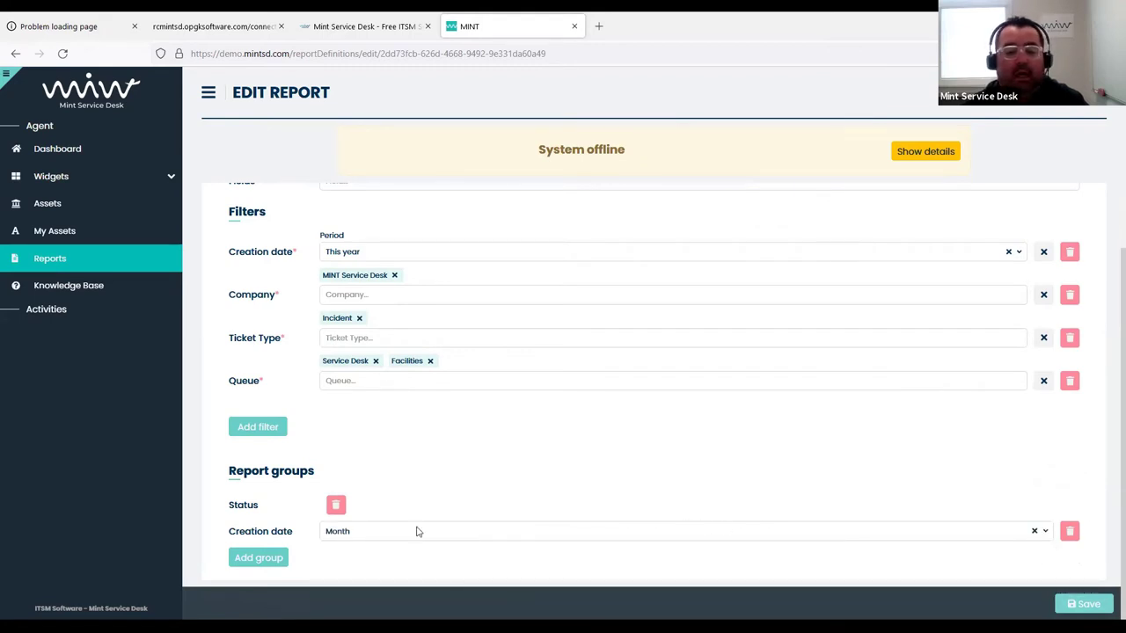
Add a third grouping on Service
left_click(255, 557)
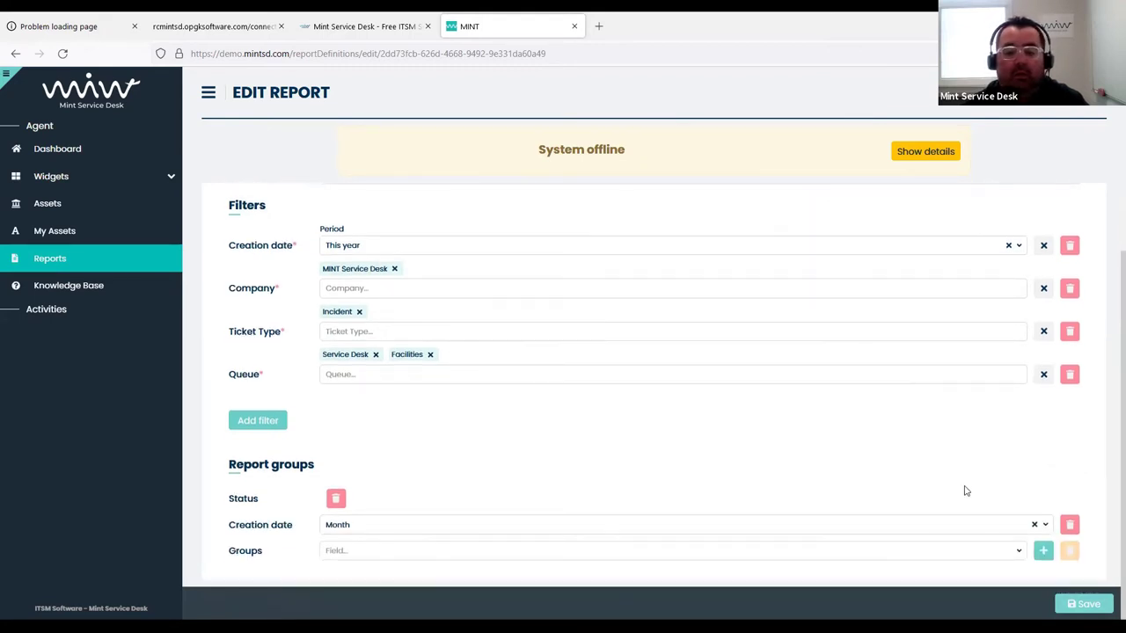
left_click(985, 550)
scroll(489, 463, "down", 5)
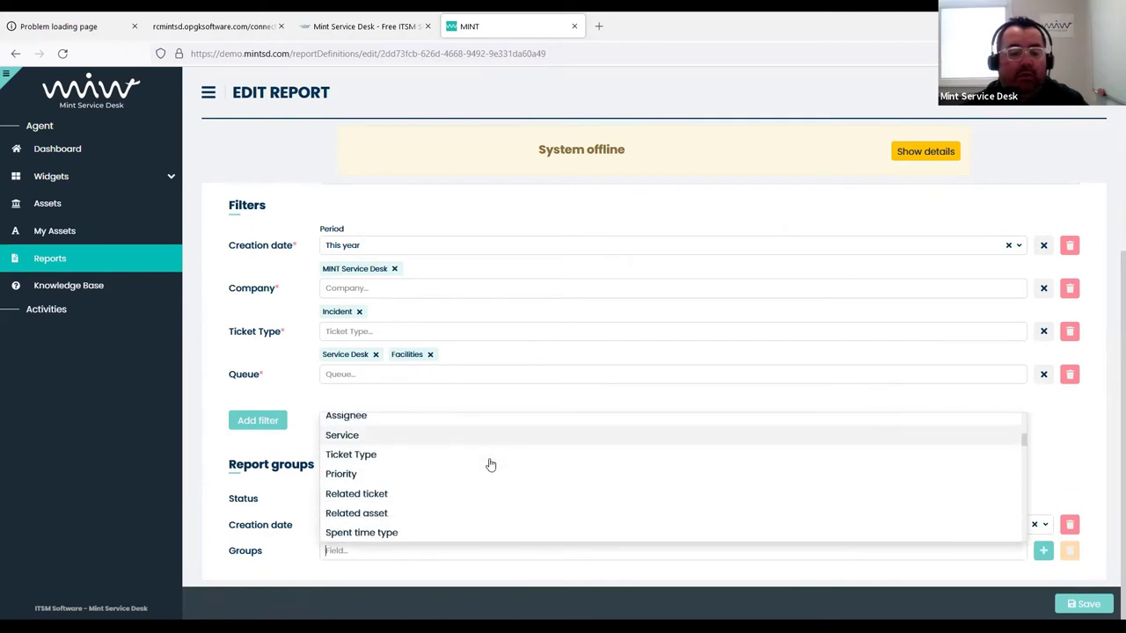
scroll(445, 460, "up", 1)
left_click(397, 460)
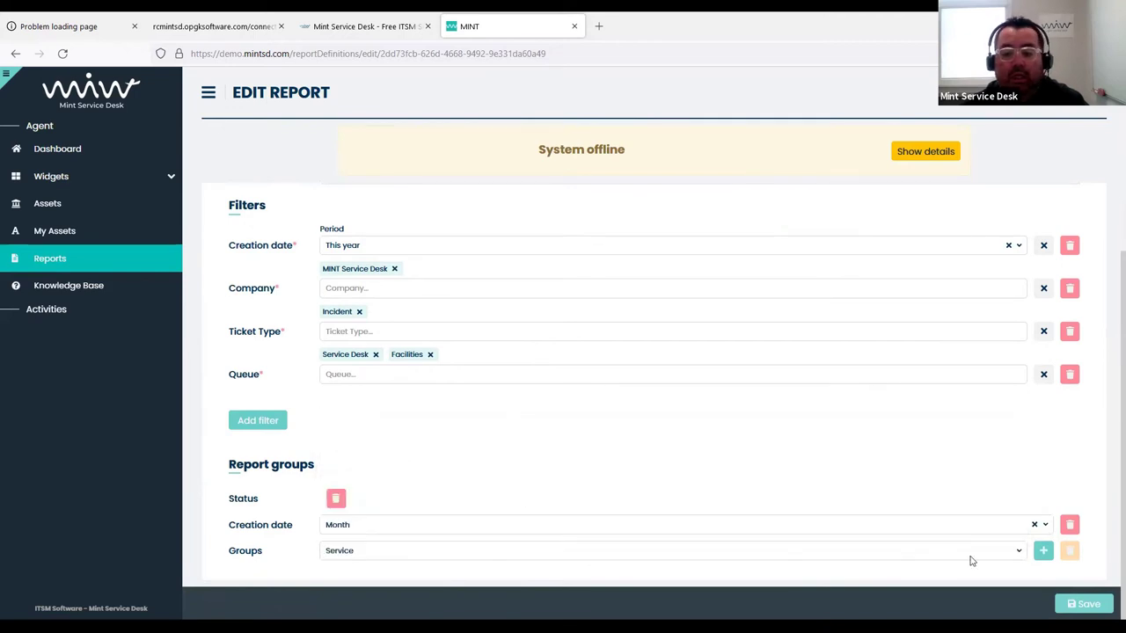
left_click(1043, 550)
Add a fourth grouping on Priority and save the report
scroll(809, 444, "down", 1)
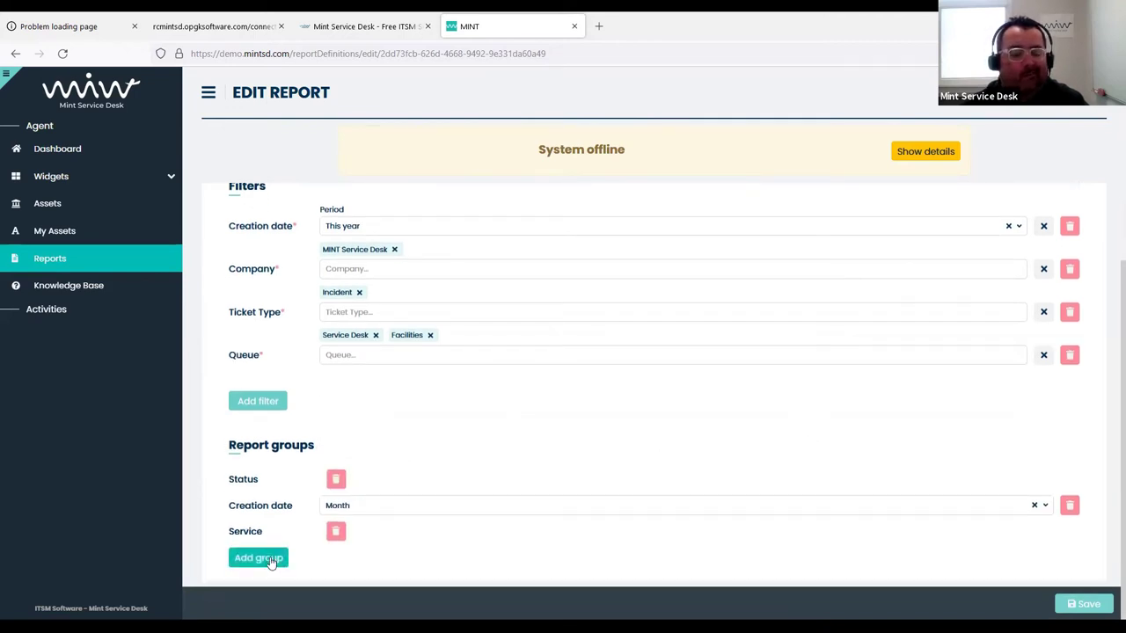
left_click(264, 557)
scroll(846, 527, "down", 1)
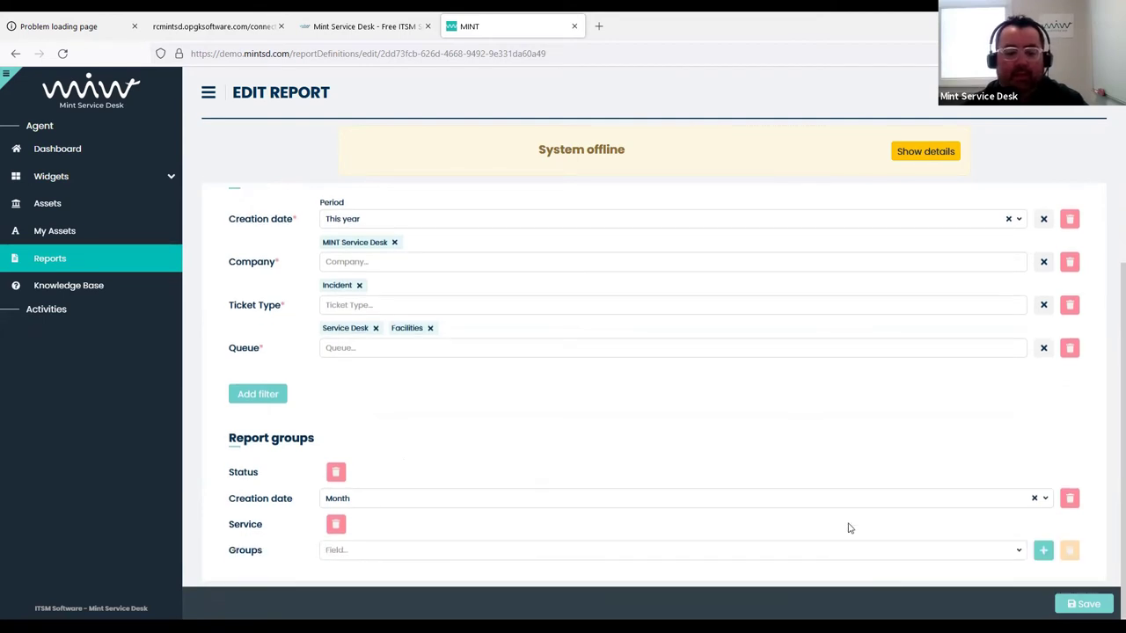
left_click(865, 551)
scroll(493, 470, "down", 3)
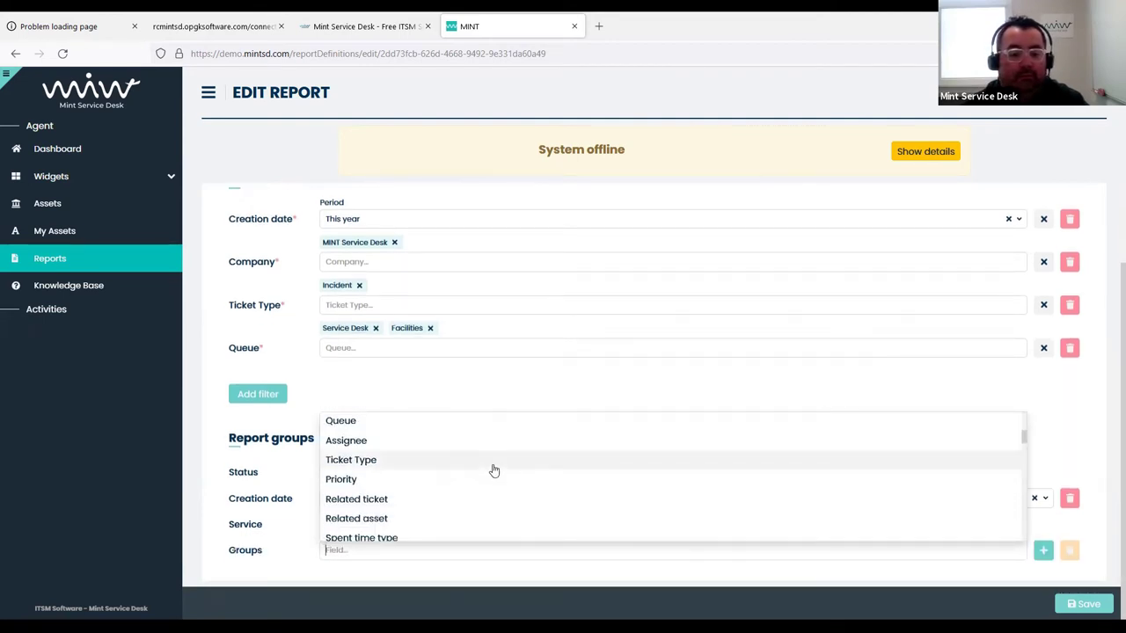
left_click(518, 479)
left_click(1043, 549)
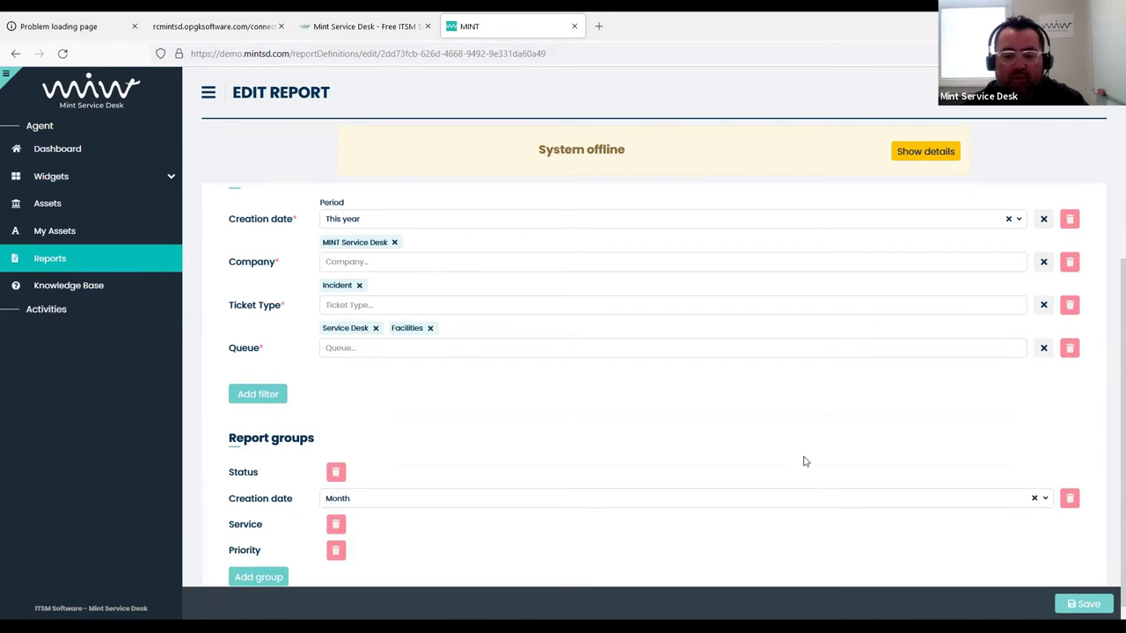
scroll(1080, 557, "down", 1)
left_click(1088, 605)
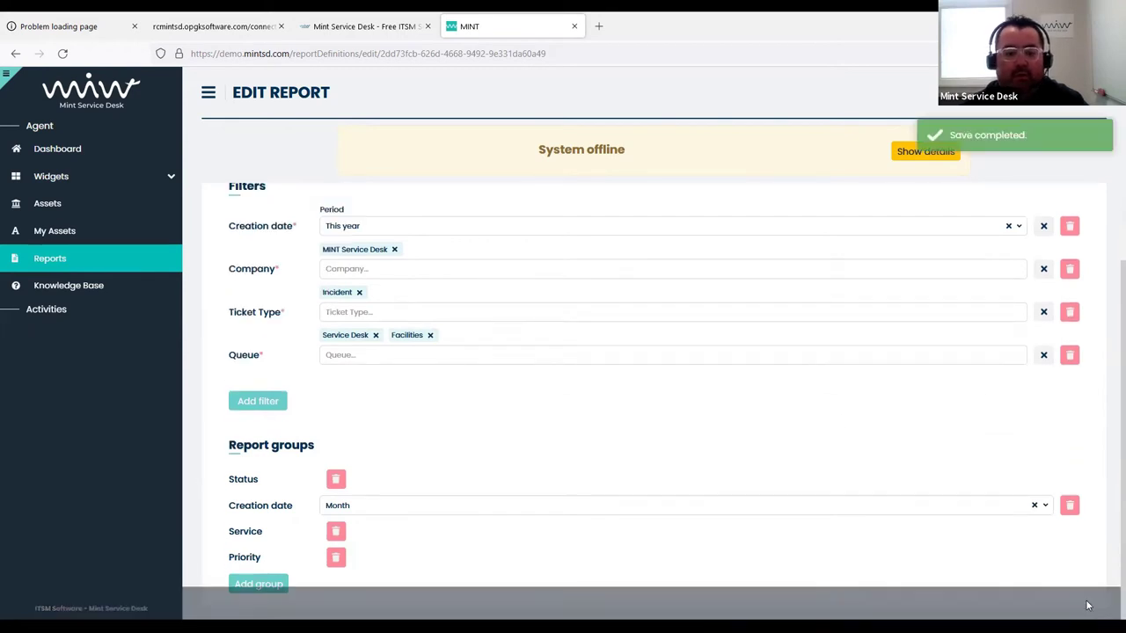
Return to Reports and preview 'Incidents per month per service' with its Status, month, Service, Priority groups
left_click(123, 266)
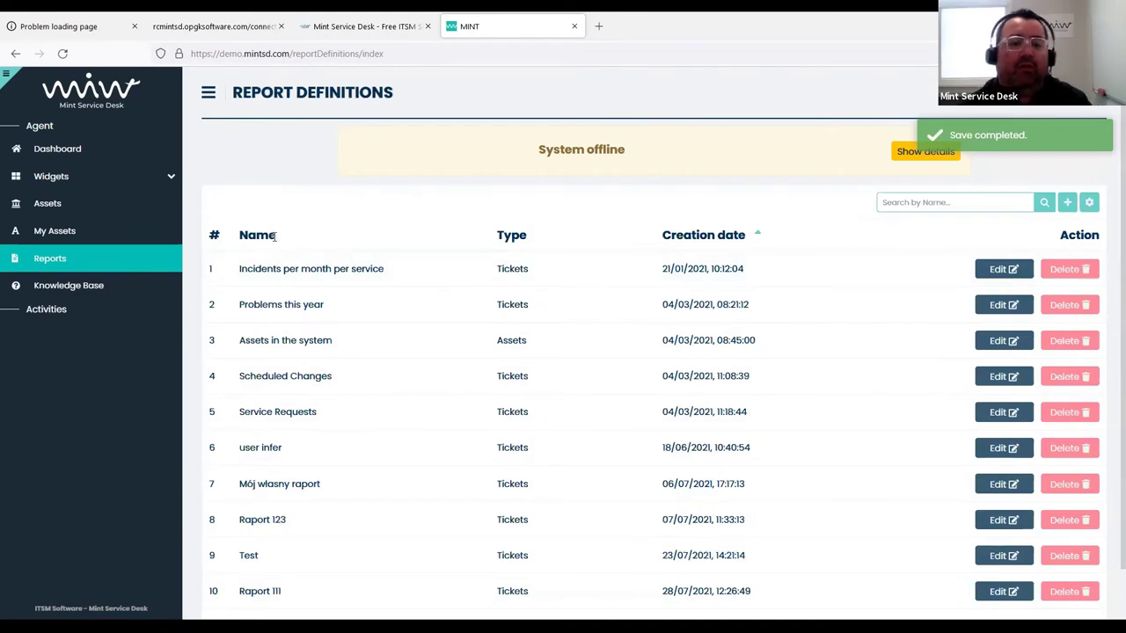
left_click(327, 269)
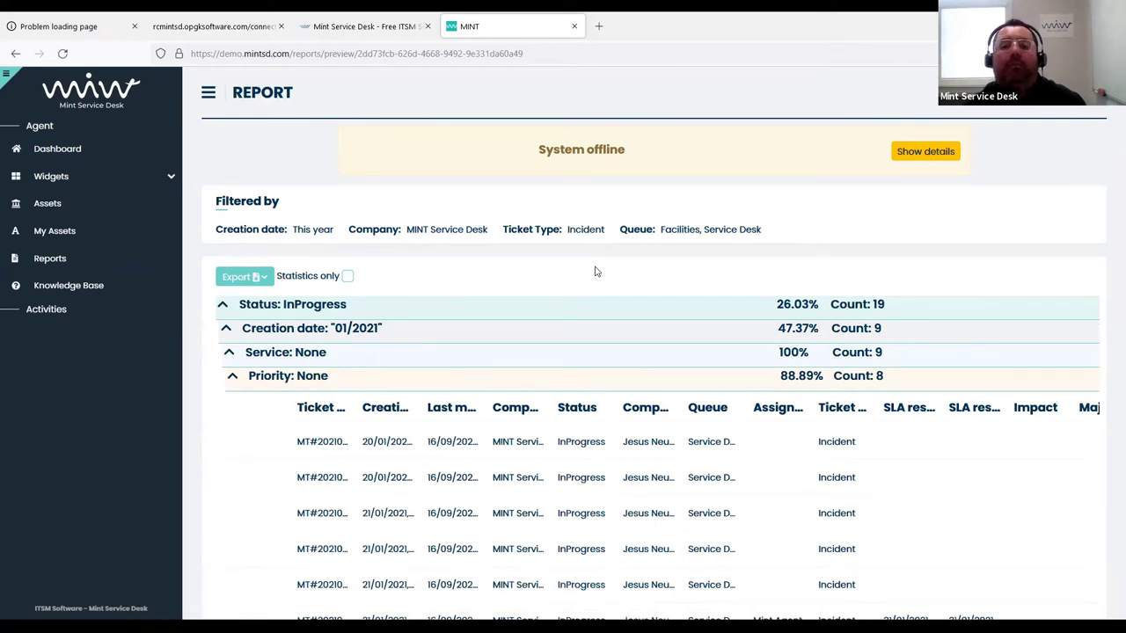
Try Statistics only, review the grouped counts, then untick it to list individual ticket rows
left_click(348, 276)
scroll(581, 274, "down", 3)
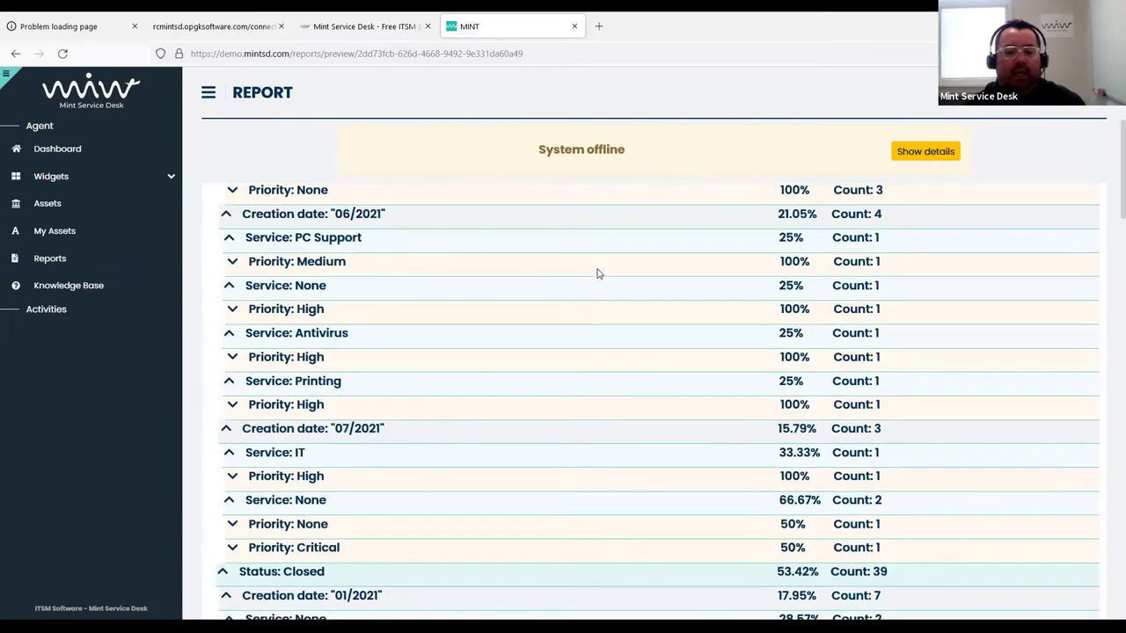
scroll(598, 272, "down", 15)
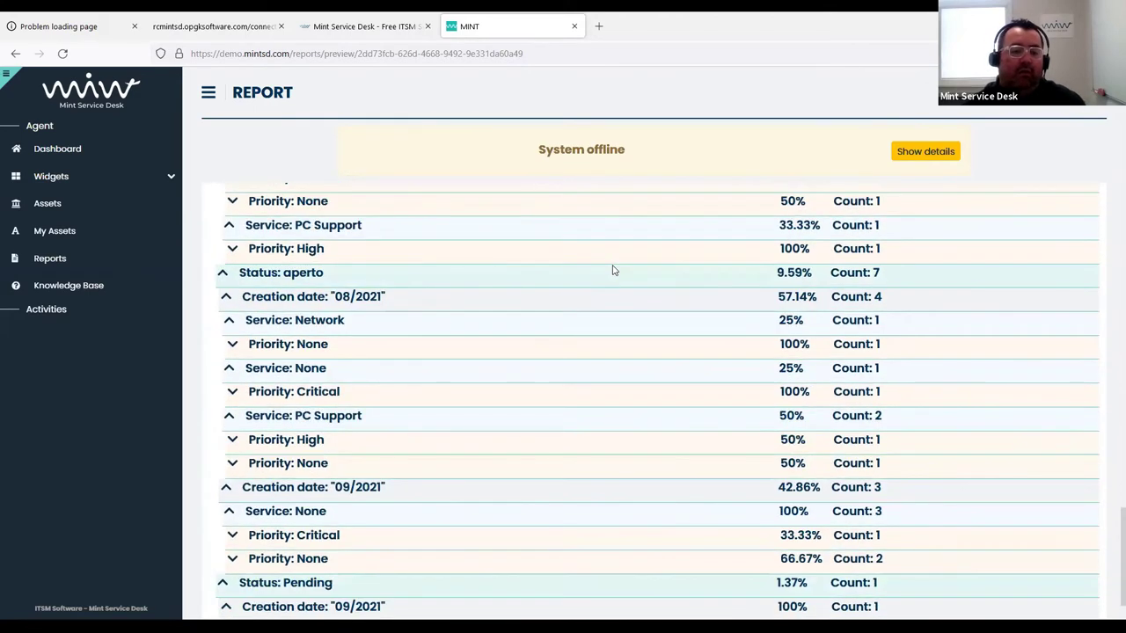
scroll(613, 271, "down", 1)
scroll(616, 270, "up", 10)
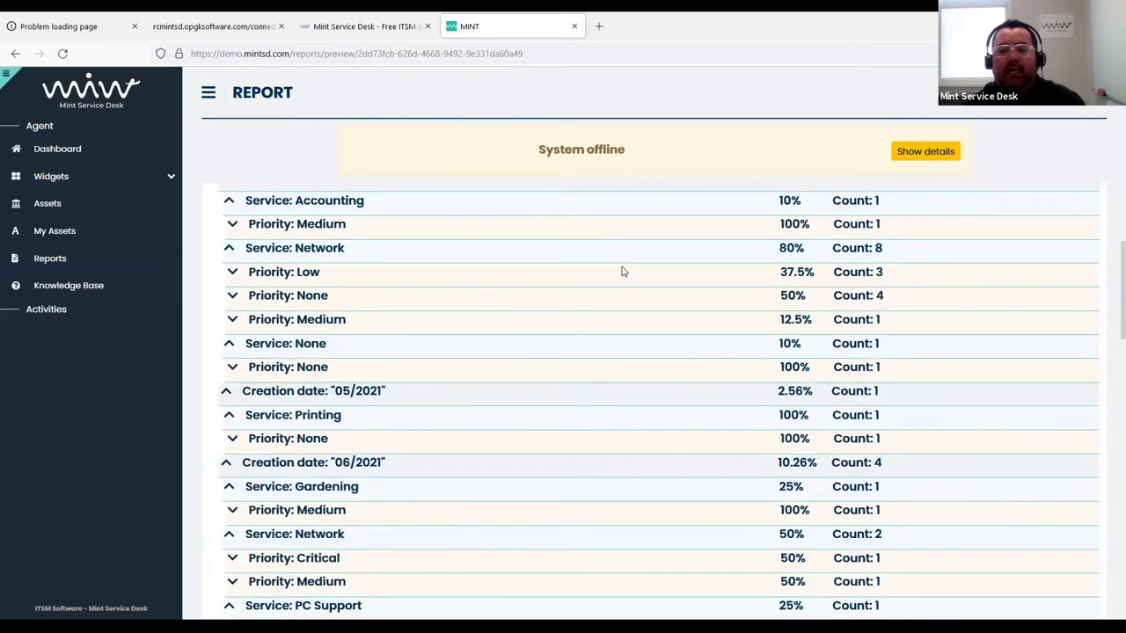
scroll(621, 270, "up", 12)
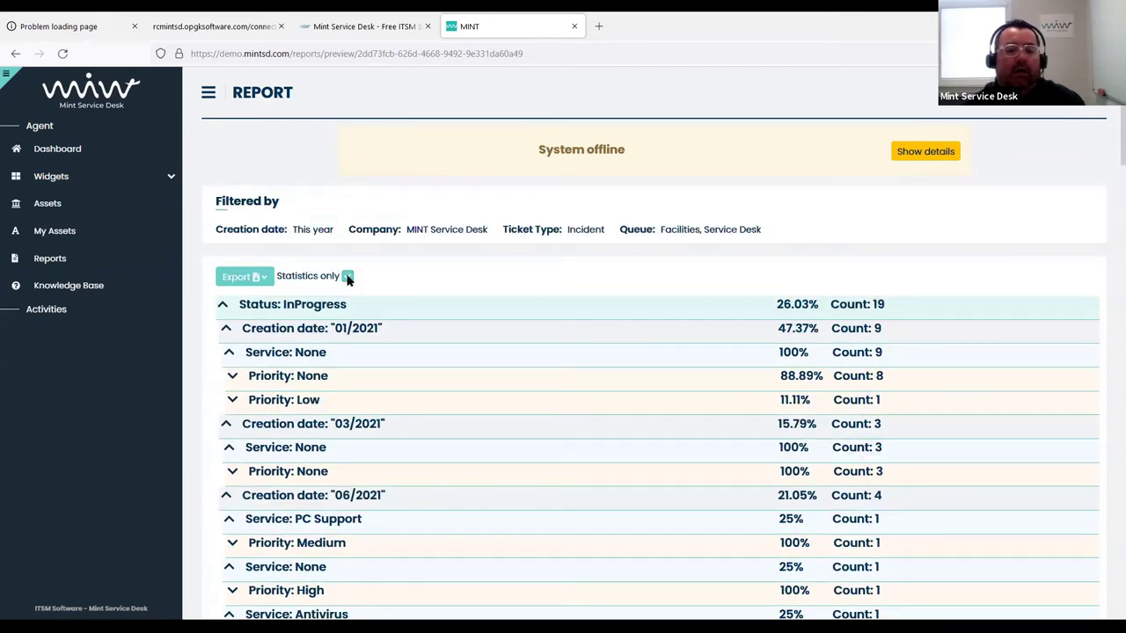
left_click(347, 276)
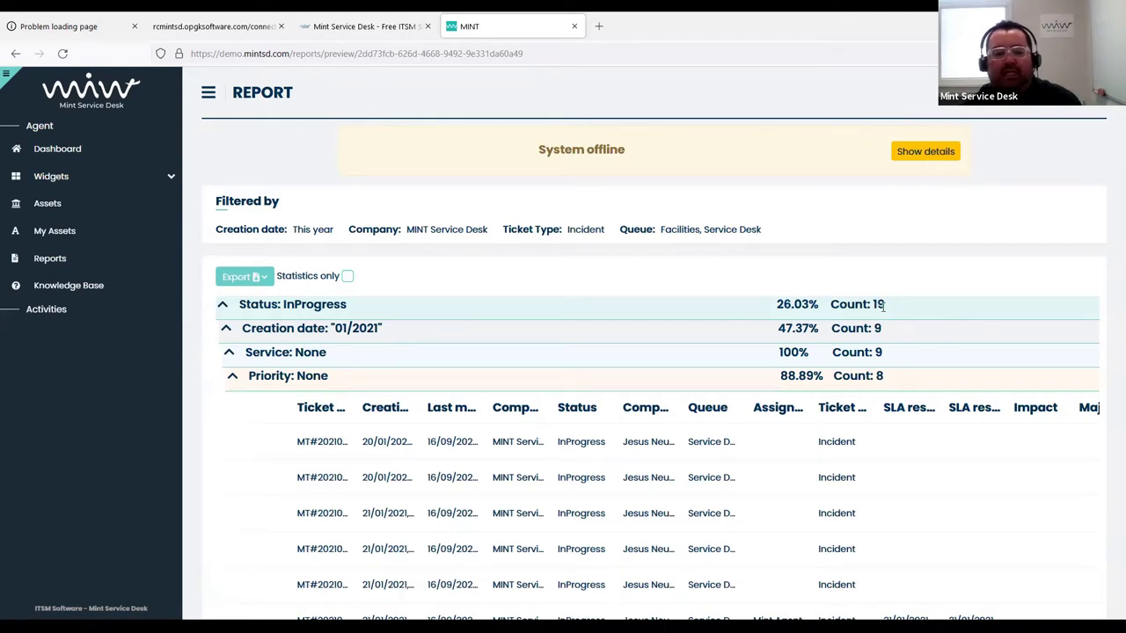
Highlight the None Service and Priority values, then PC Support and Medium in the groups
left_click_drag(883, 305, 874, 305)
scroll(383, 381, "down", 1)
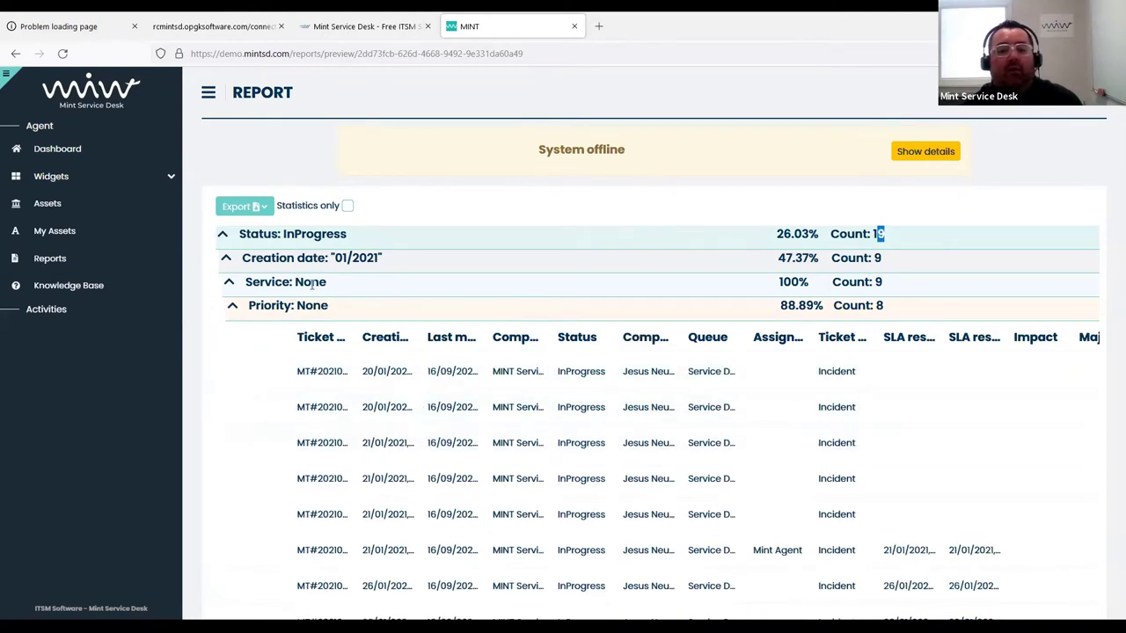
left_click_drag(327, 283, 296, 283)
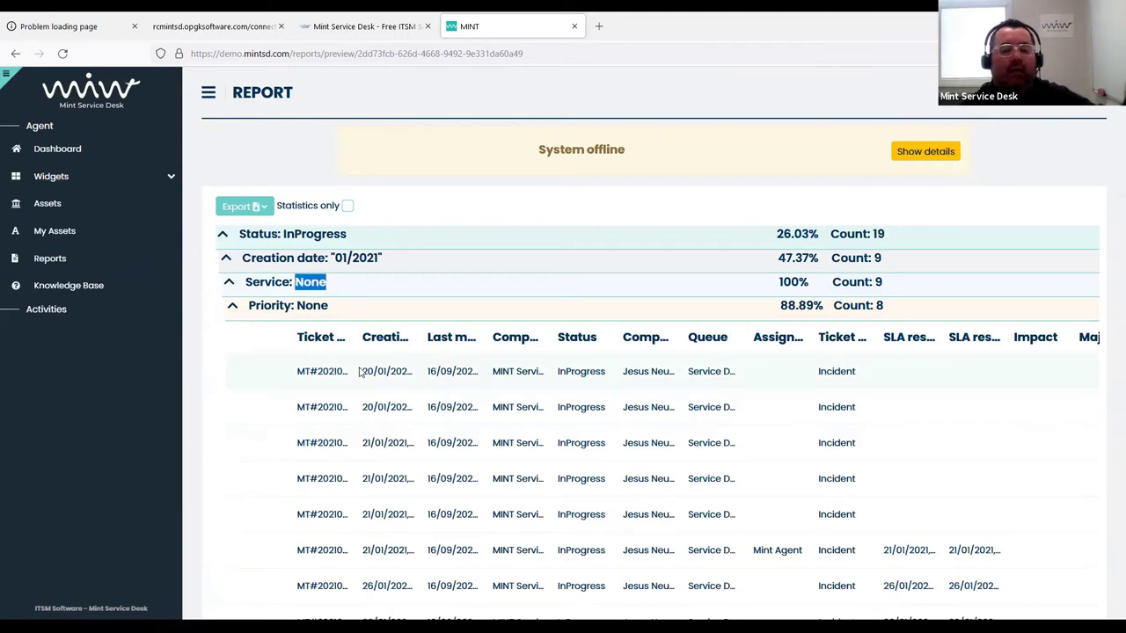
left_click_drag(328, 305, 294, 306)
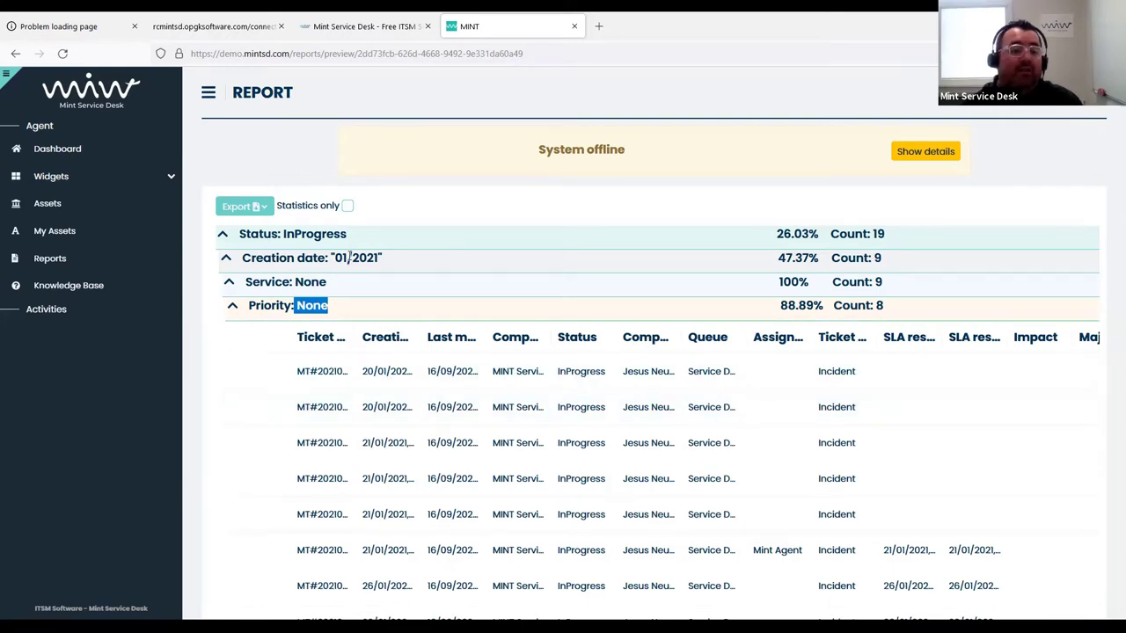
scroll(377, 258, "down", 5)
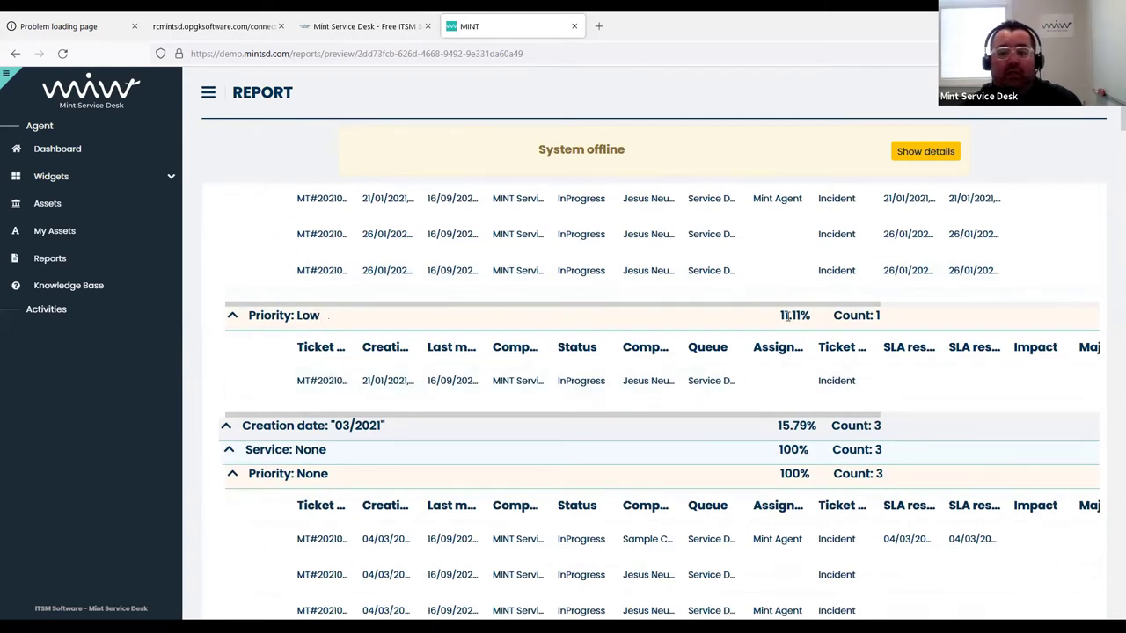
scroll(308, 365, "down", 2)
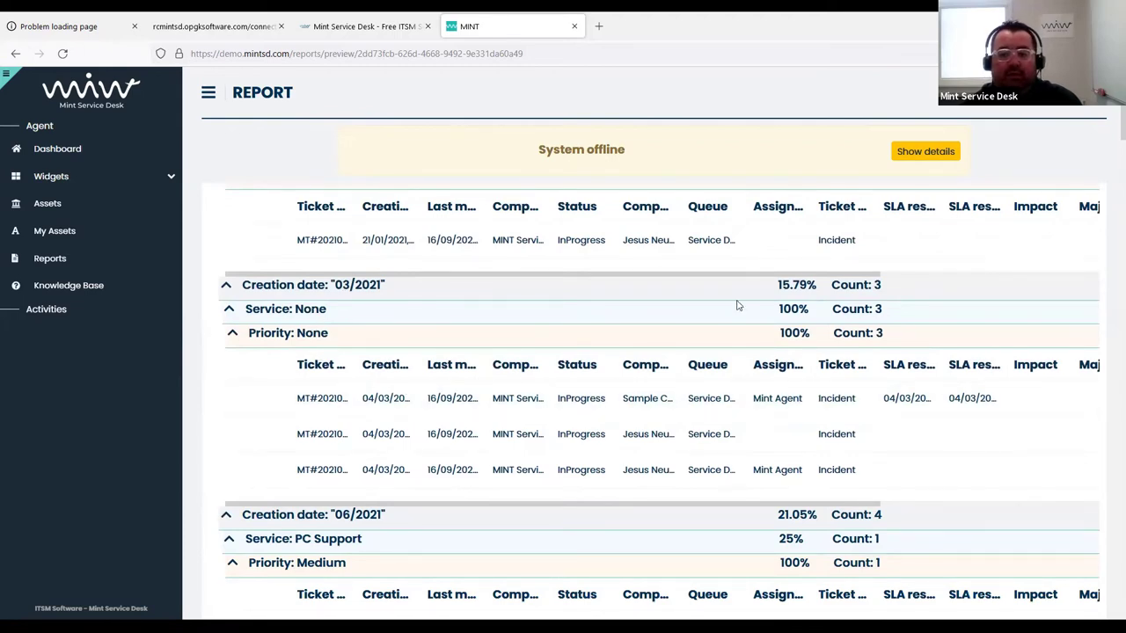
scroll(365, 437, "down", 1)
scroll(356, 414, "down", 3)
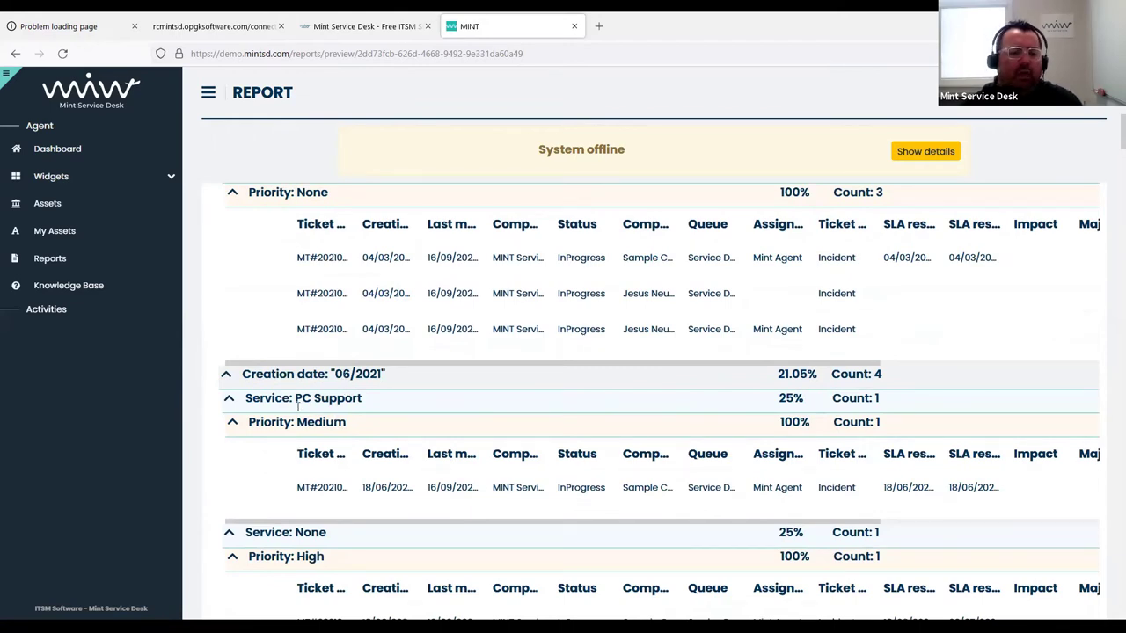
triple_click(338, 397)
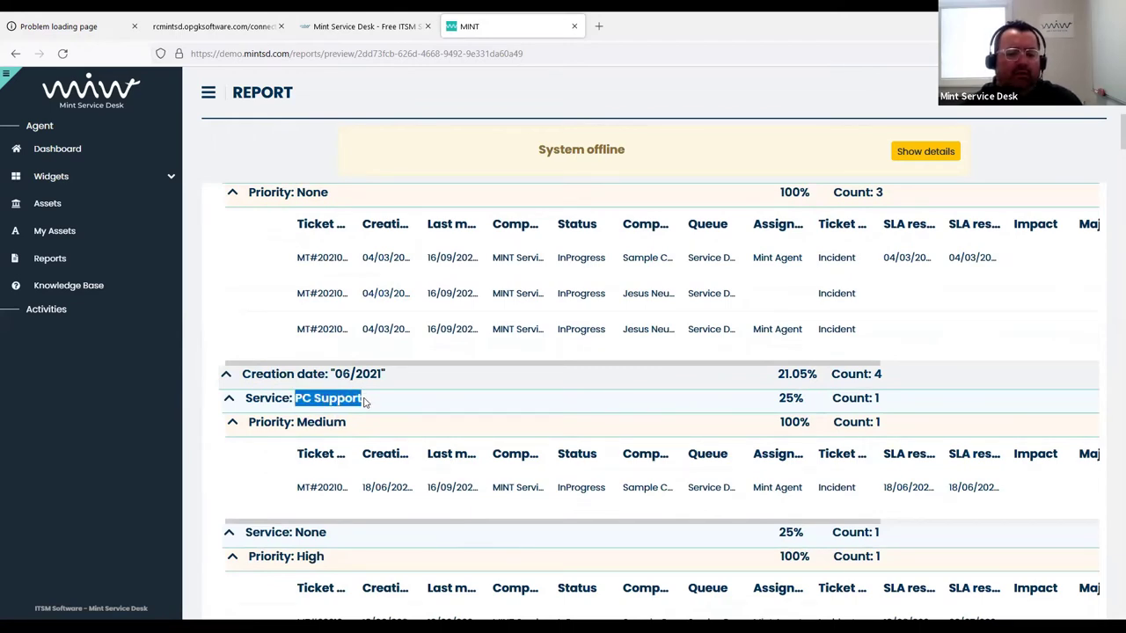
double_click(316, 422)
Scroll through the remaining ticket groups, return to the top, and show the CSV/XLSX export choices
scroll(378, 413, "down", 3)
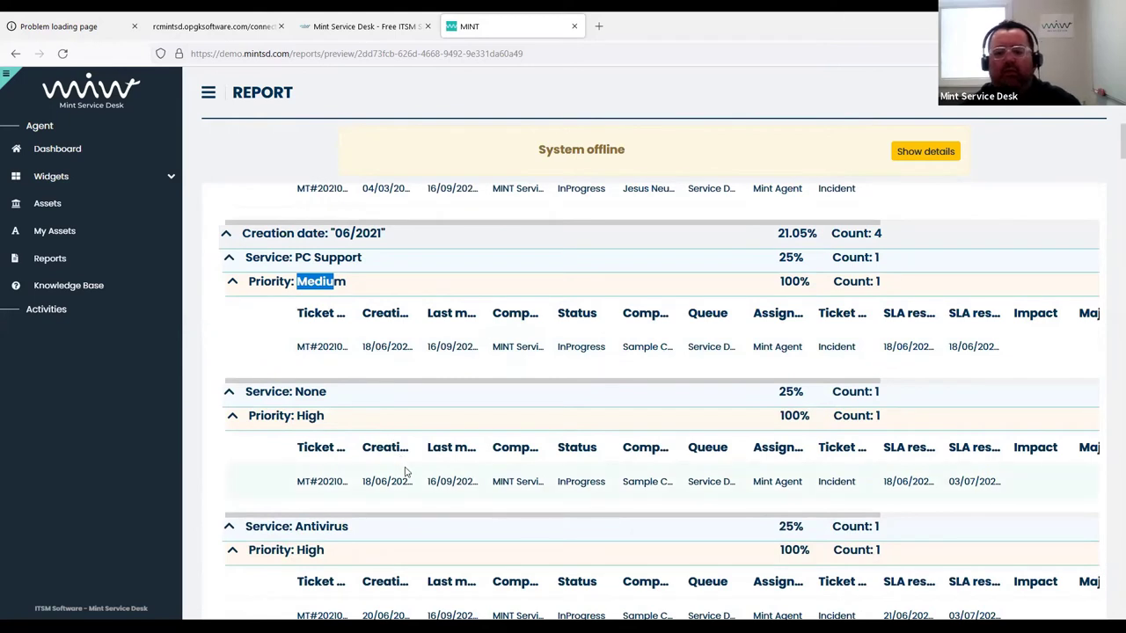
scroll(392, 475, "down", 2)
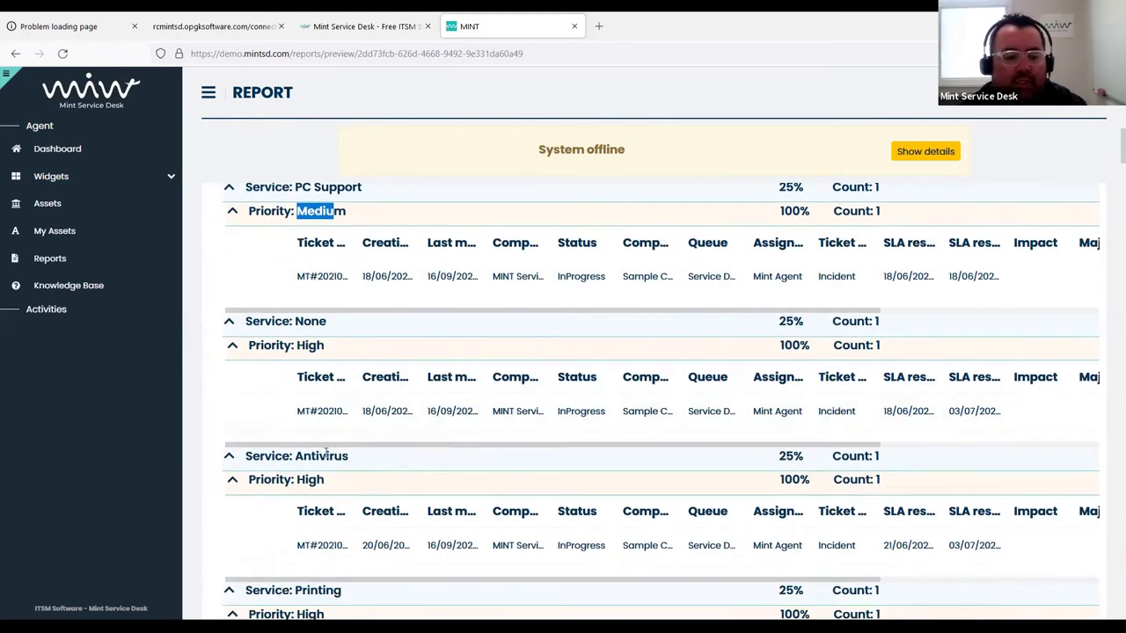
left_click_drag(357, 467, 297, 480)
scroll(516, 456, "down", 3)
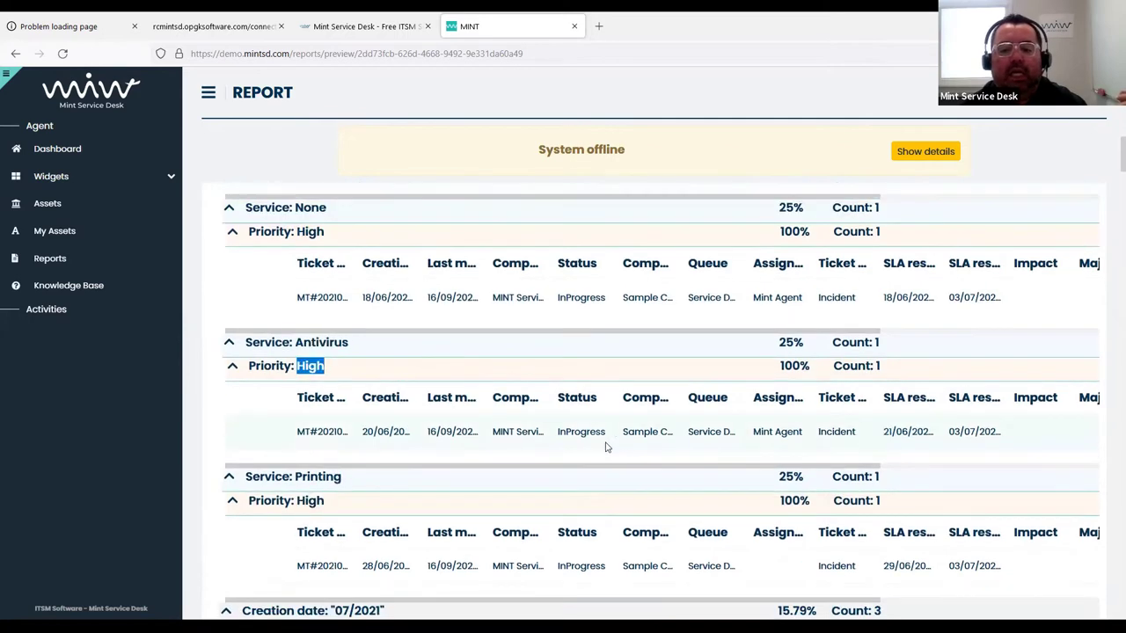
scroll(590, 415, "down", 3)
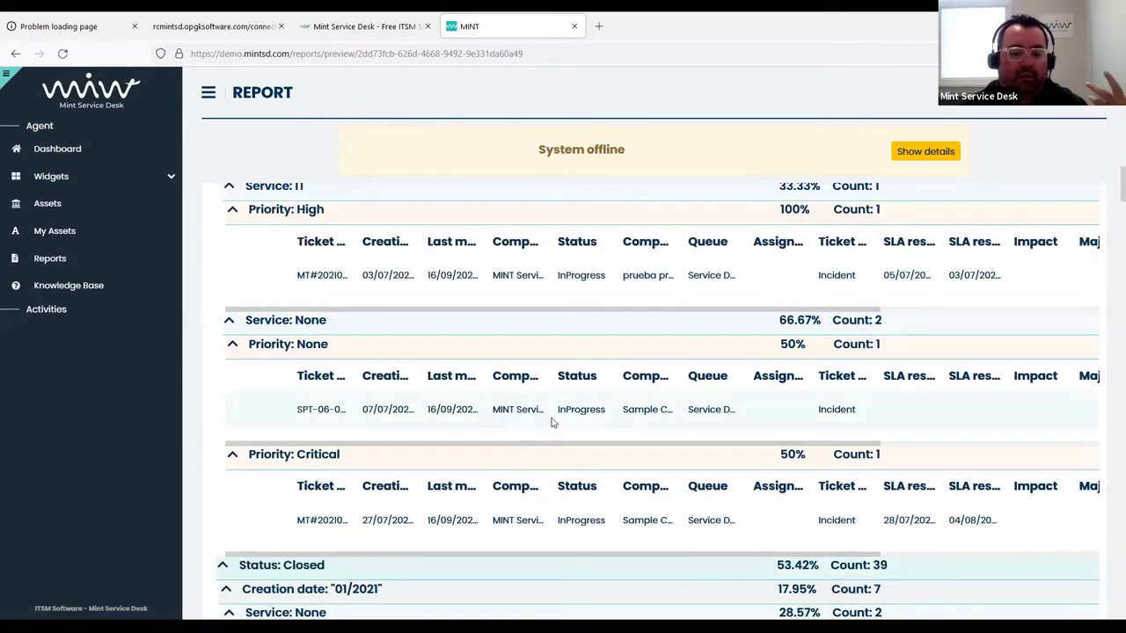
scroll(553, 422, "down", 2)
scroll(427, 377, "down", 3)
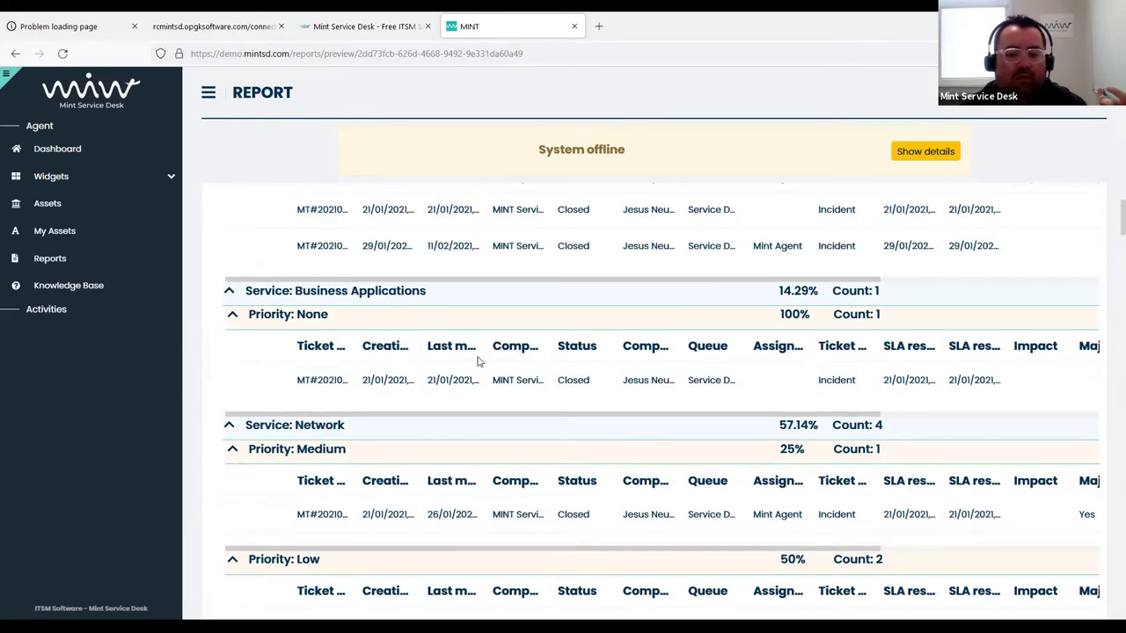
scroll(478, 359, "down", 8)
scroll(478, 360, "up", 10)
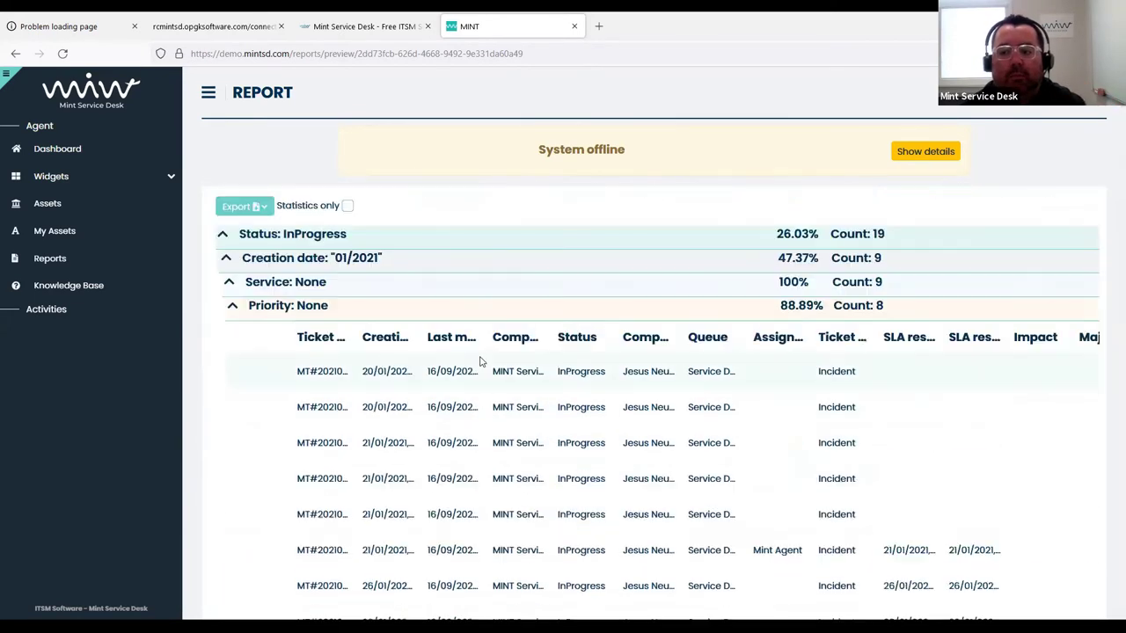
left_click(251, 280)
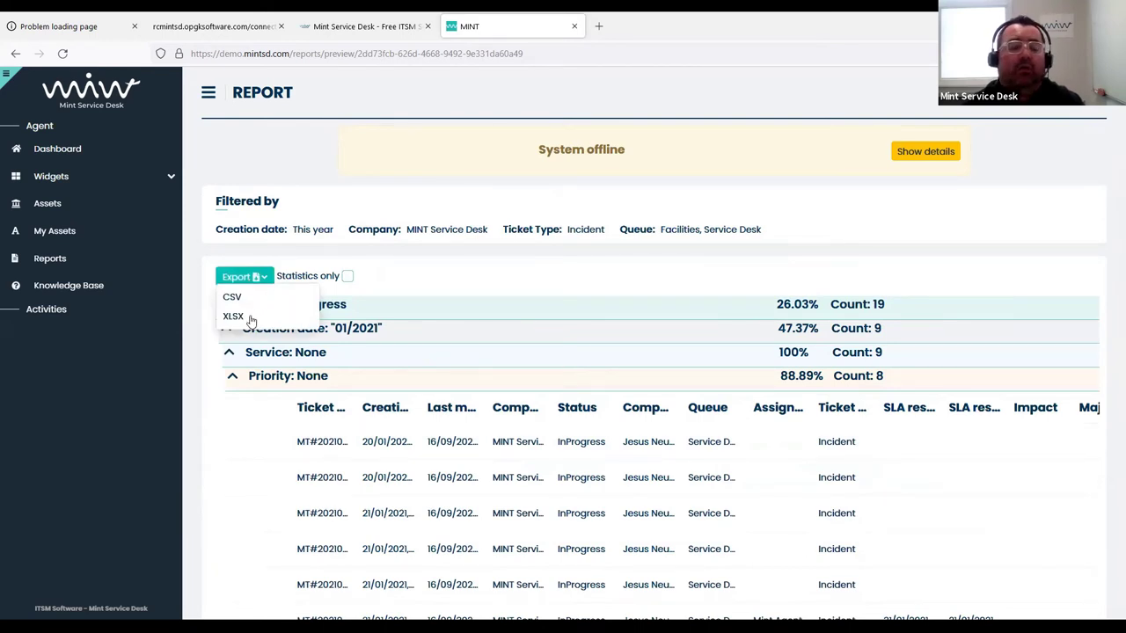
Export the report as XLSX, confirm Firefox's download dialog, and go back to the Dashboard
left_click(255, 320)
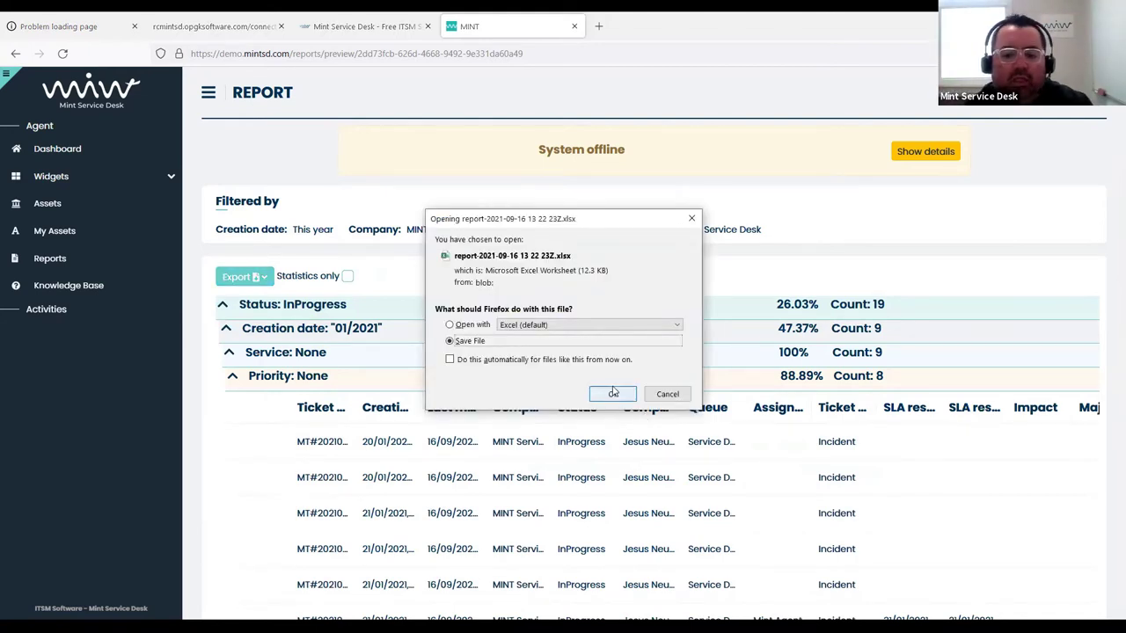
left_click(614, 394)
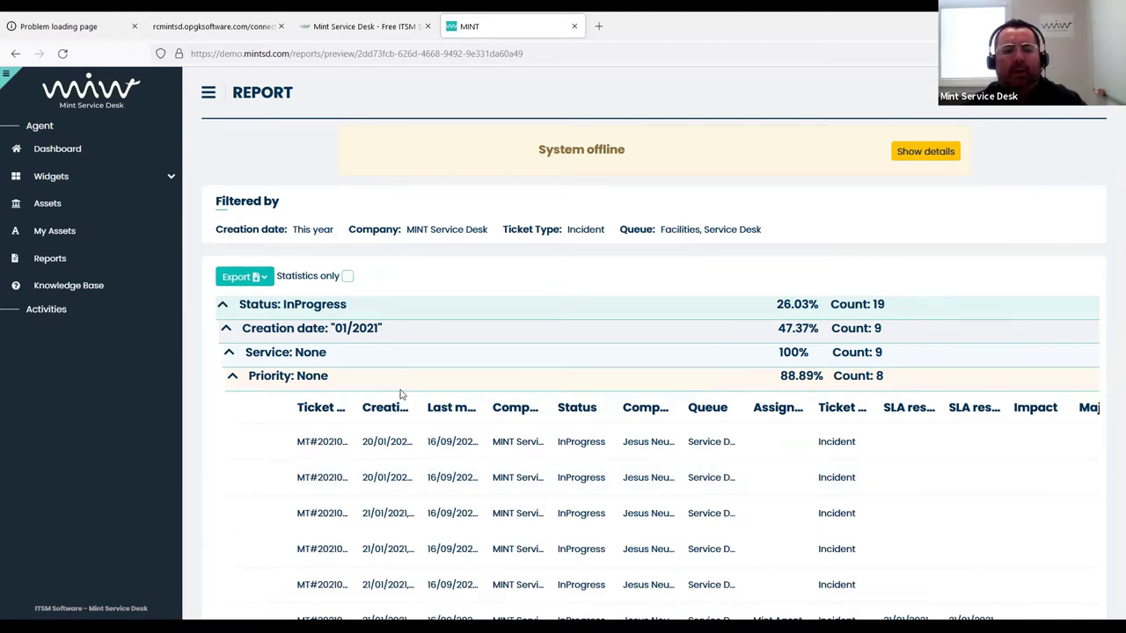
left_click(77, 148)
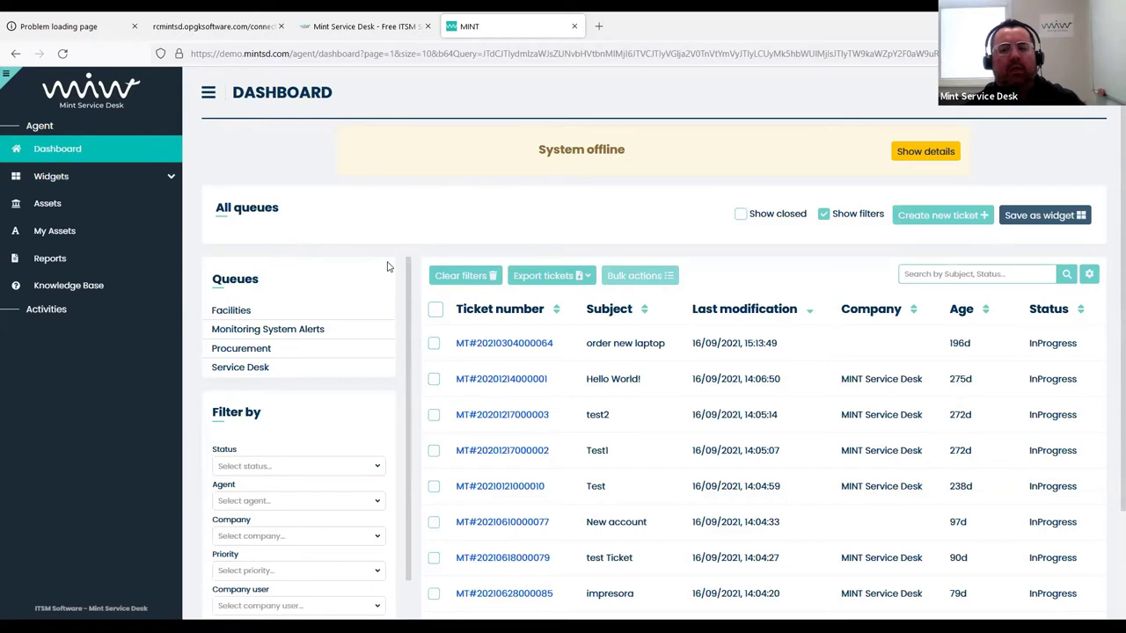
Hide and restore the filter panel, collapse the sidebar, and open ticket 64 'order new laptop'
left_click(824, 218)
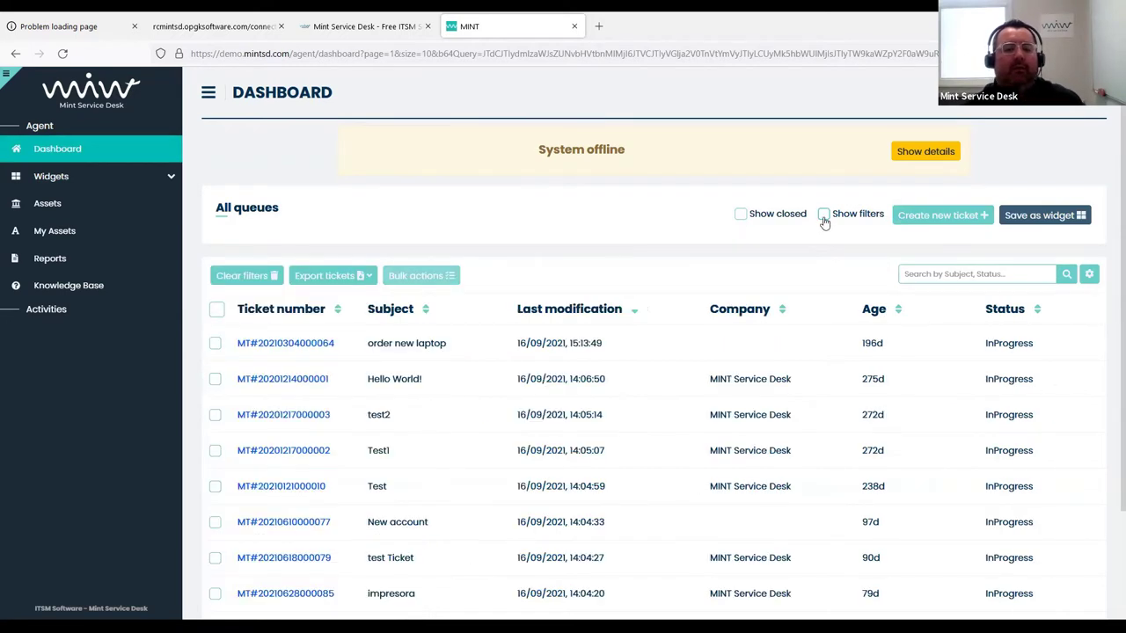
left_click(15, 79)
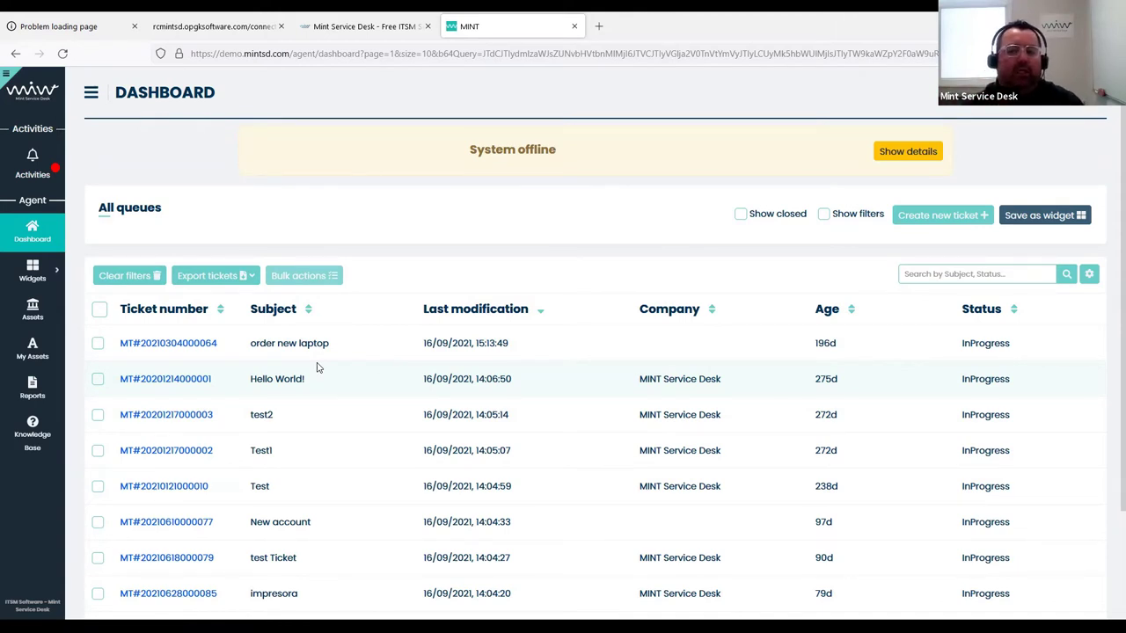
left_click(824, 215)
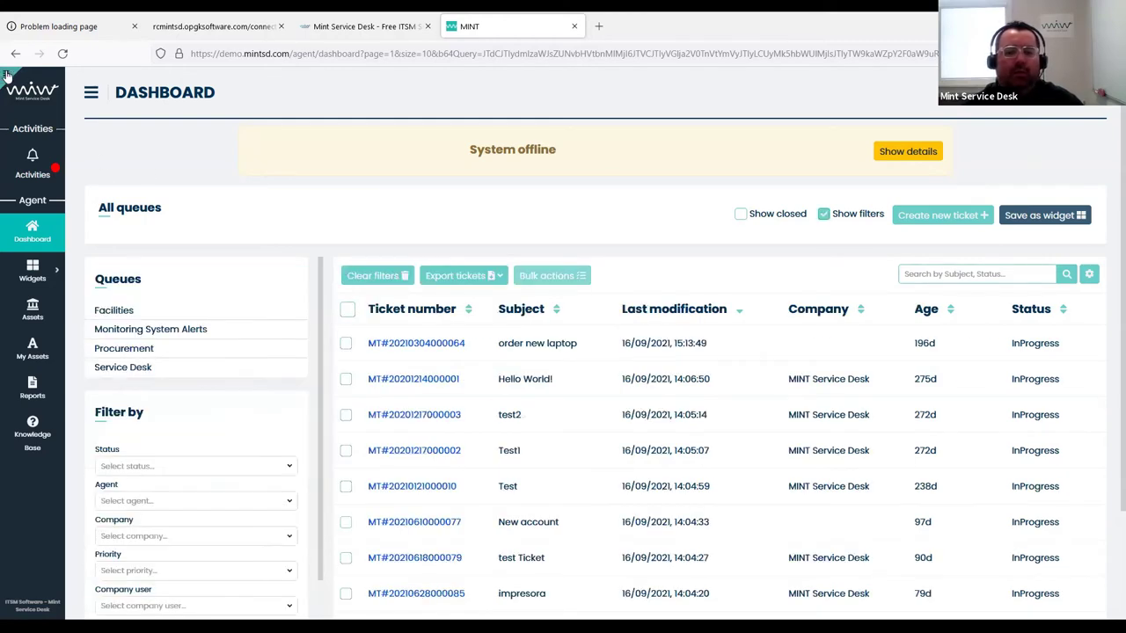
mouse_move(10, 83)
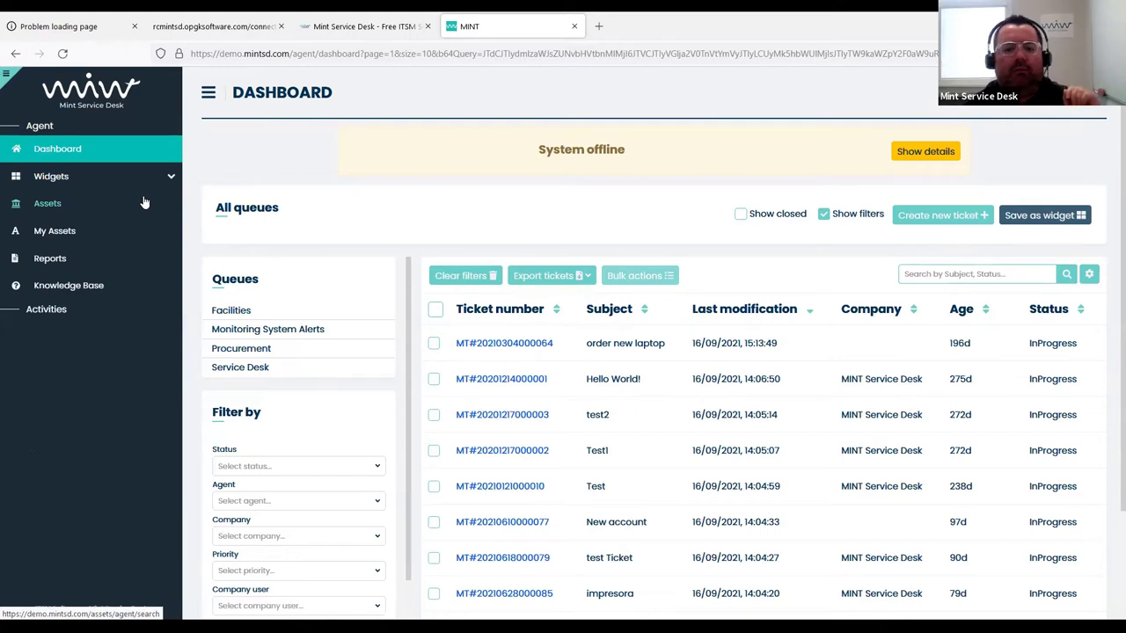
left_click(510, 346)
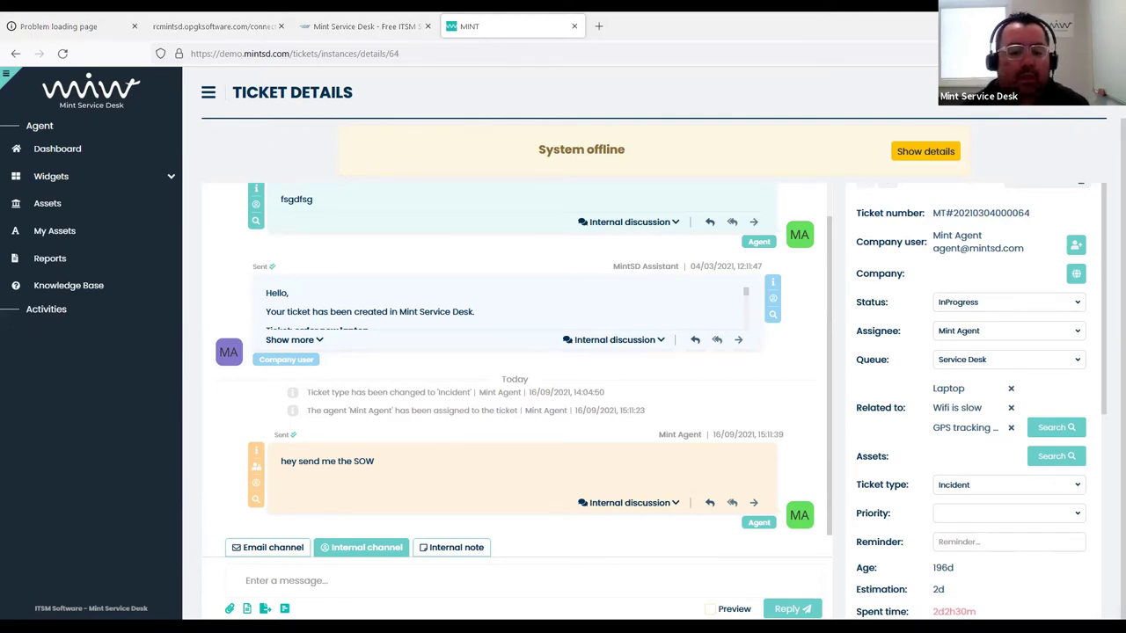
key("alt+Tab")
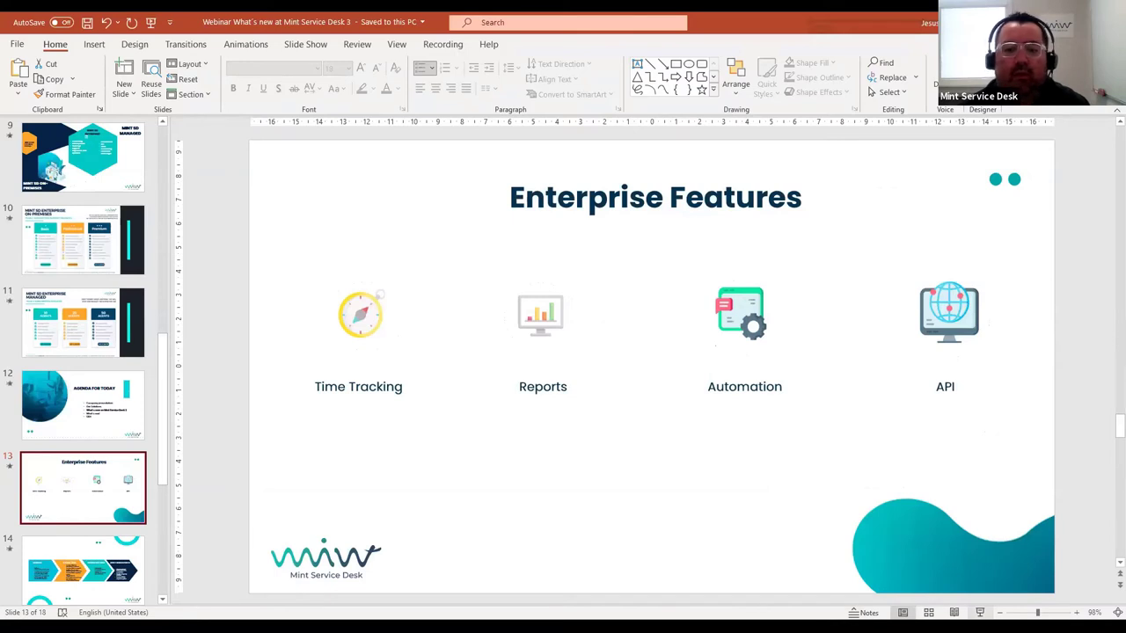
Run the slide show from the Enterprise Features slide and advance one slide
key("shift+F5")
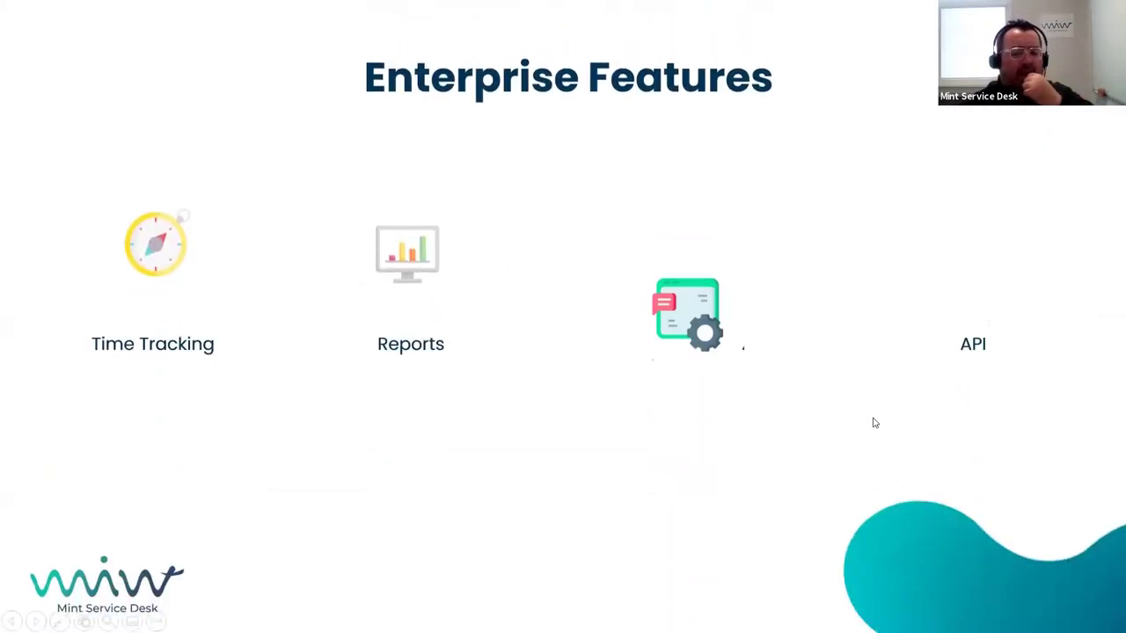
left_click(874, 424)
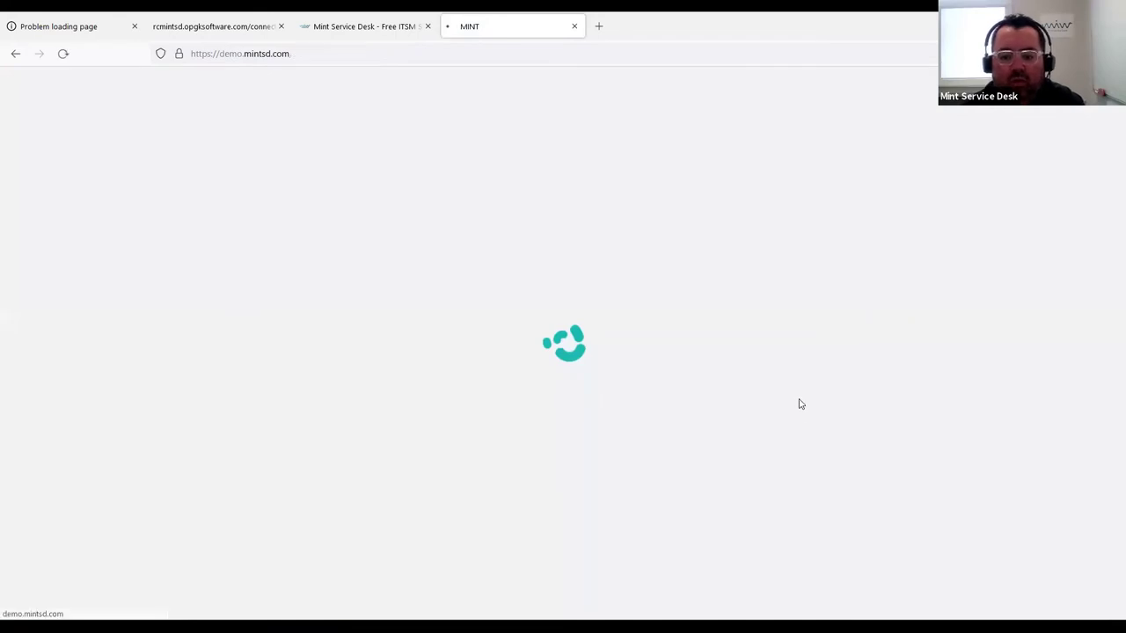
Log in with the admin username and account password, then open the Notices list
type("ad")
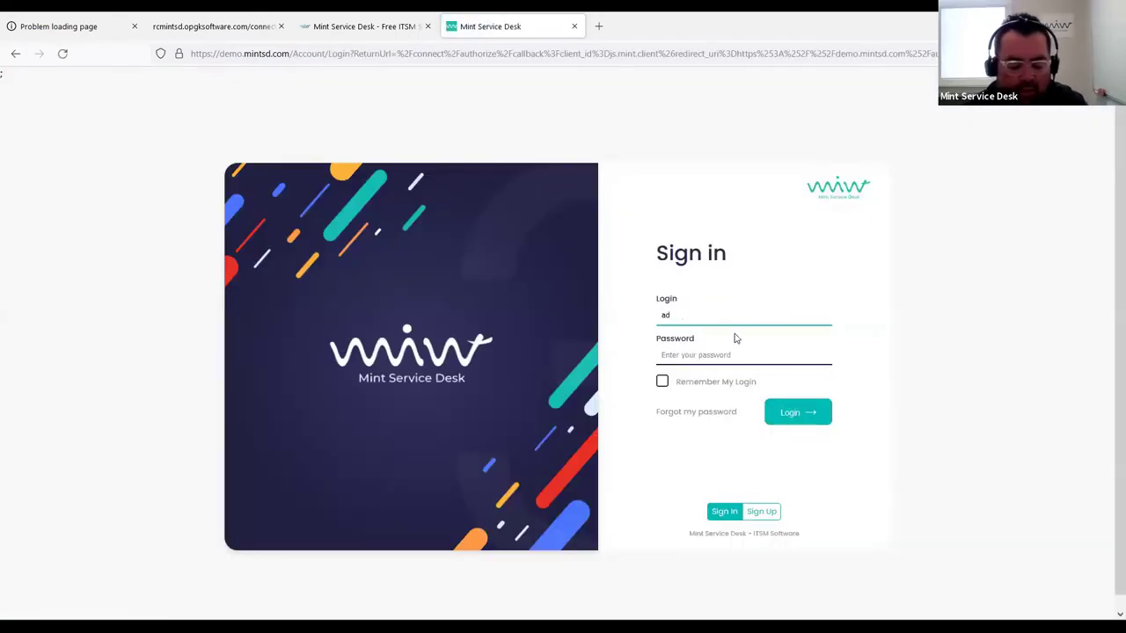
type("min")
key("Tab")
type("•")
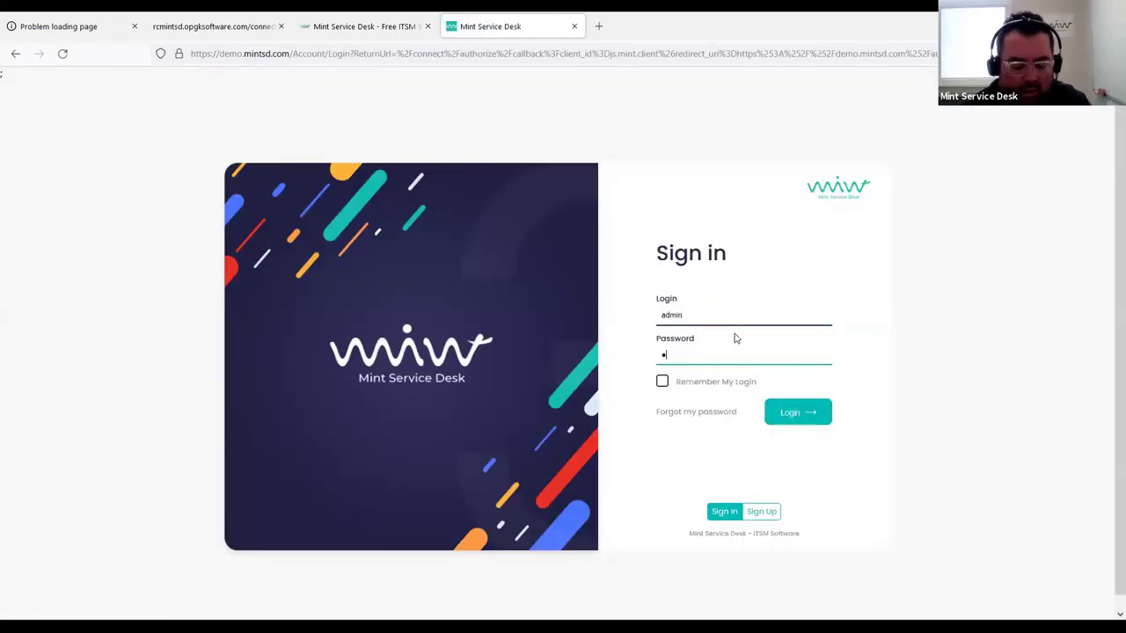
type("•••••")
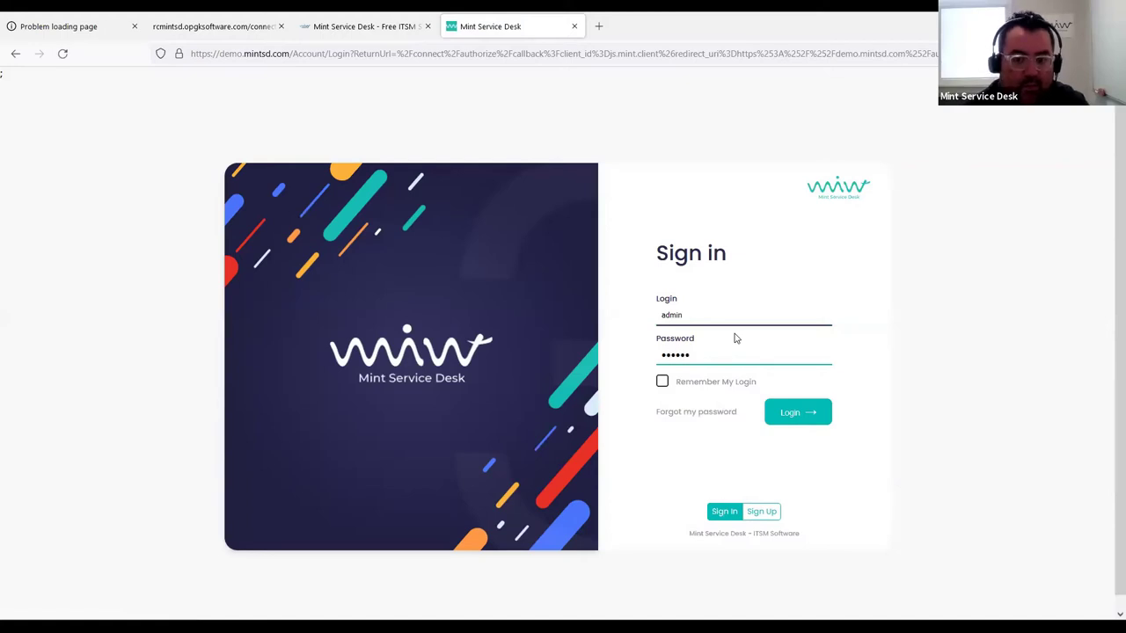
left_click(807, 415)
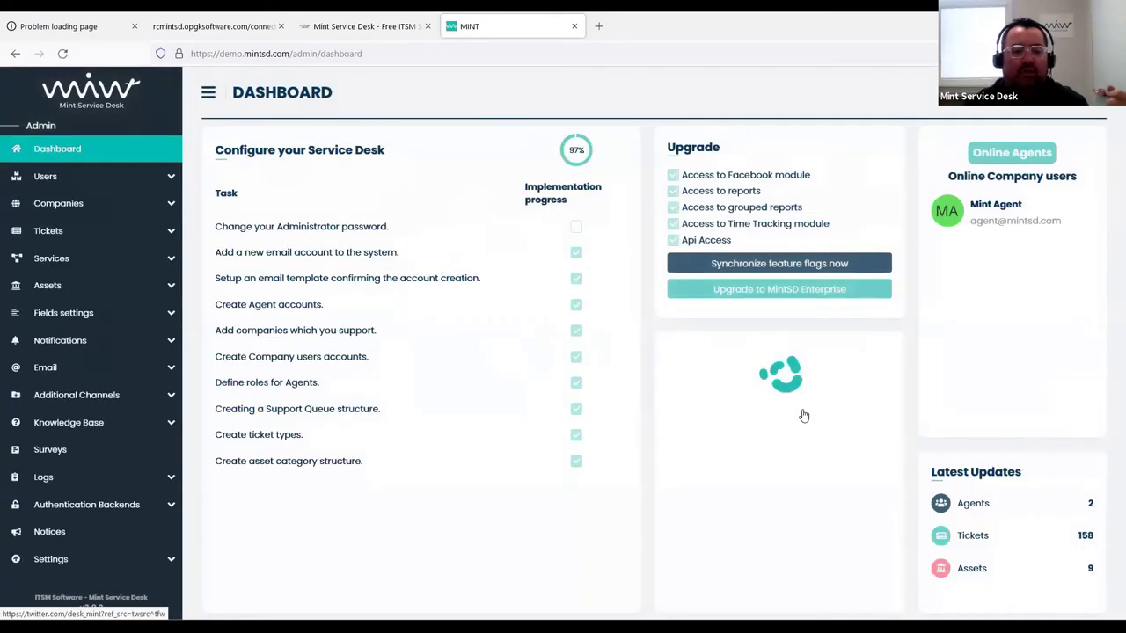
left_click(51, 534)
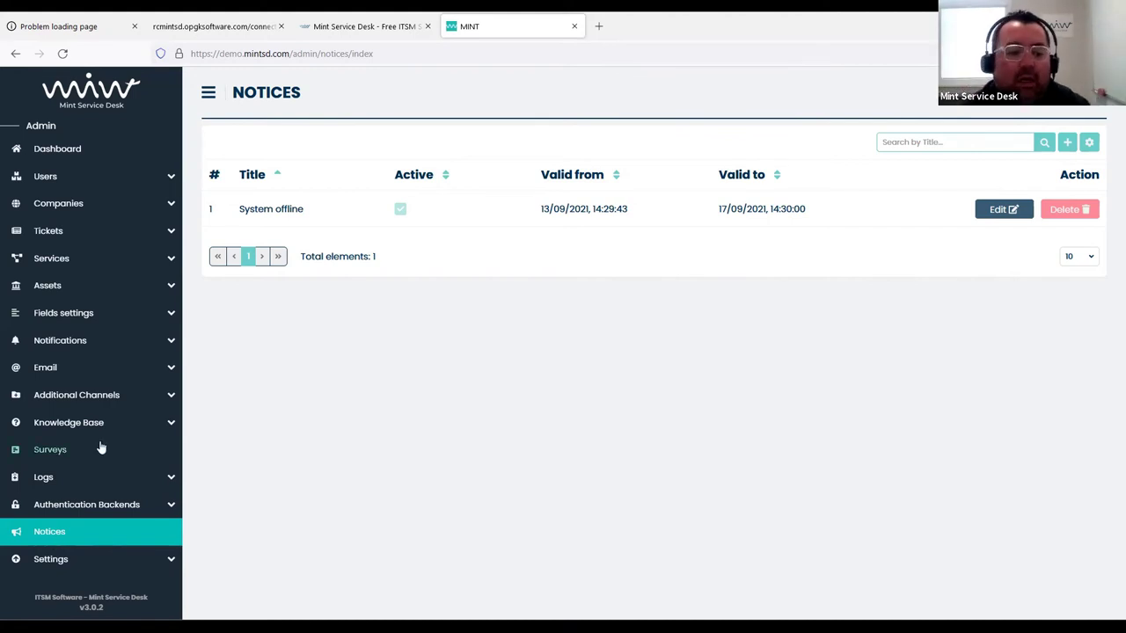
Open the System offline notice for editing and select its title and content text
left_click(1000, 216)
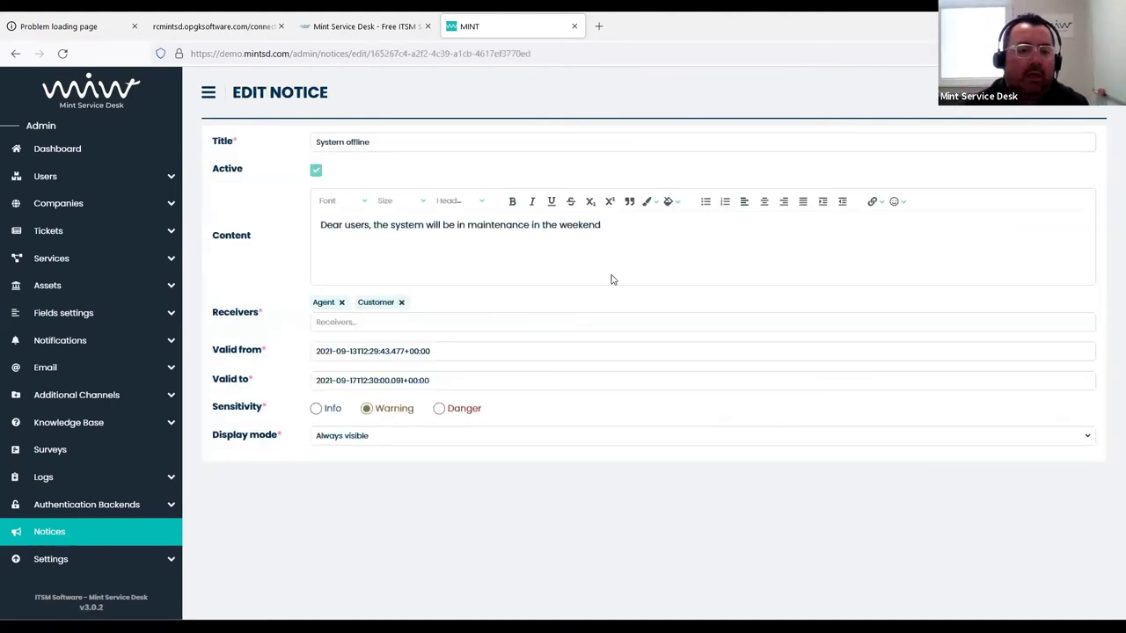
left_click_drag(369, 141, 304, 141)
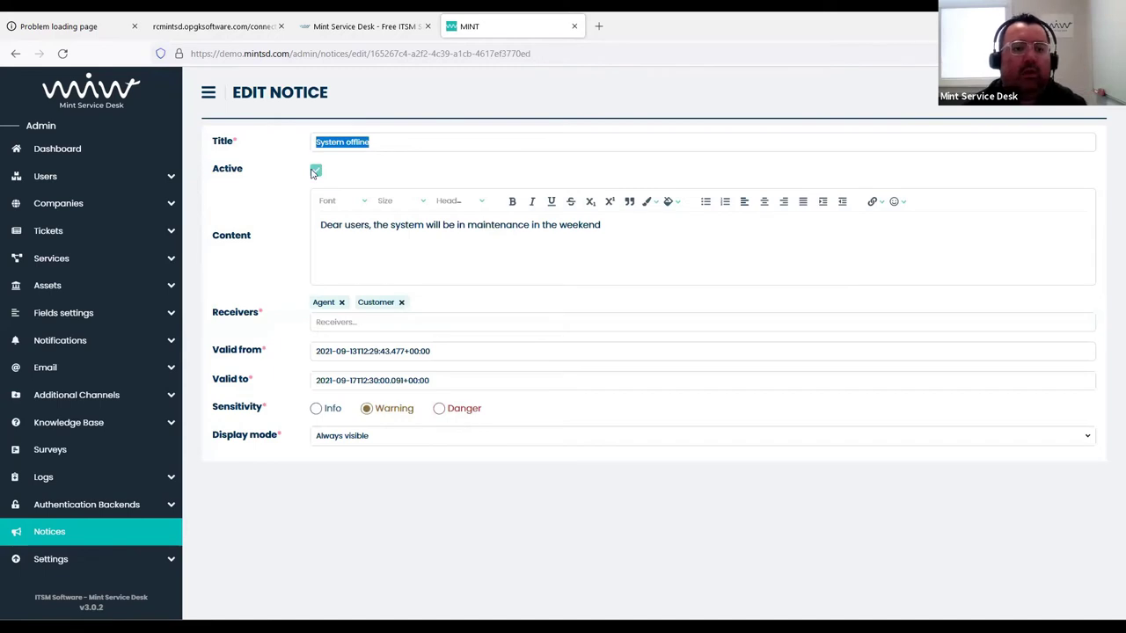
left_click(480, 225)
triple_click(470, 224)
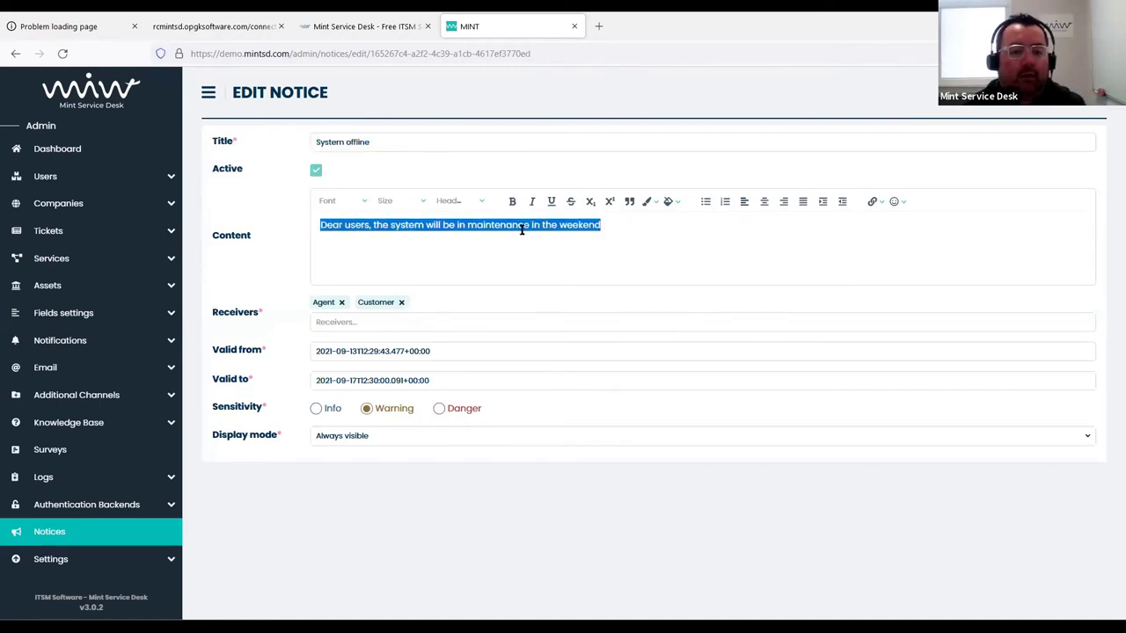
left_click(560, 225)
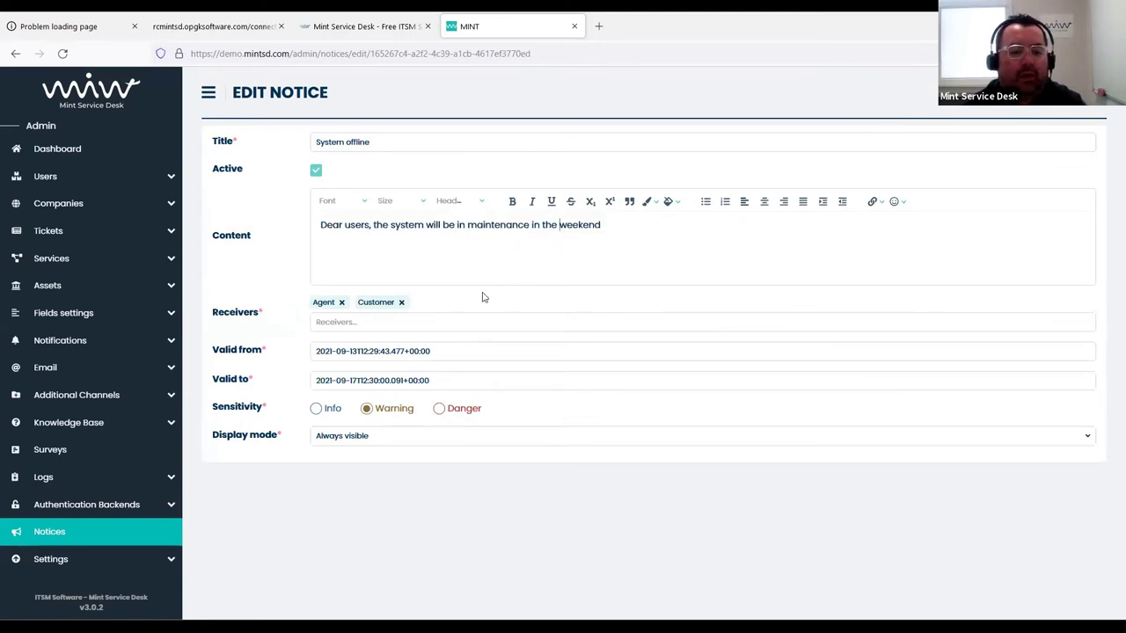
Add Admin to the receivers and confirm the start and end dates unchanged
left_click(344, 320)
left_click(342, 352)
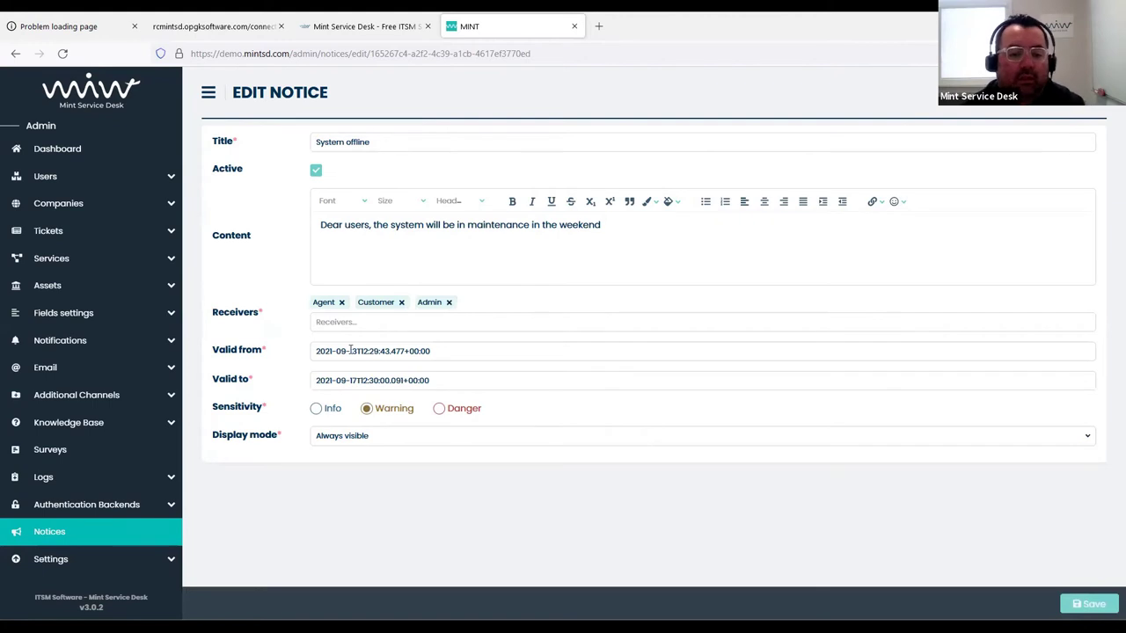
left_click(402, 352)
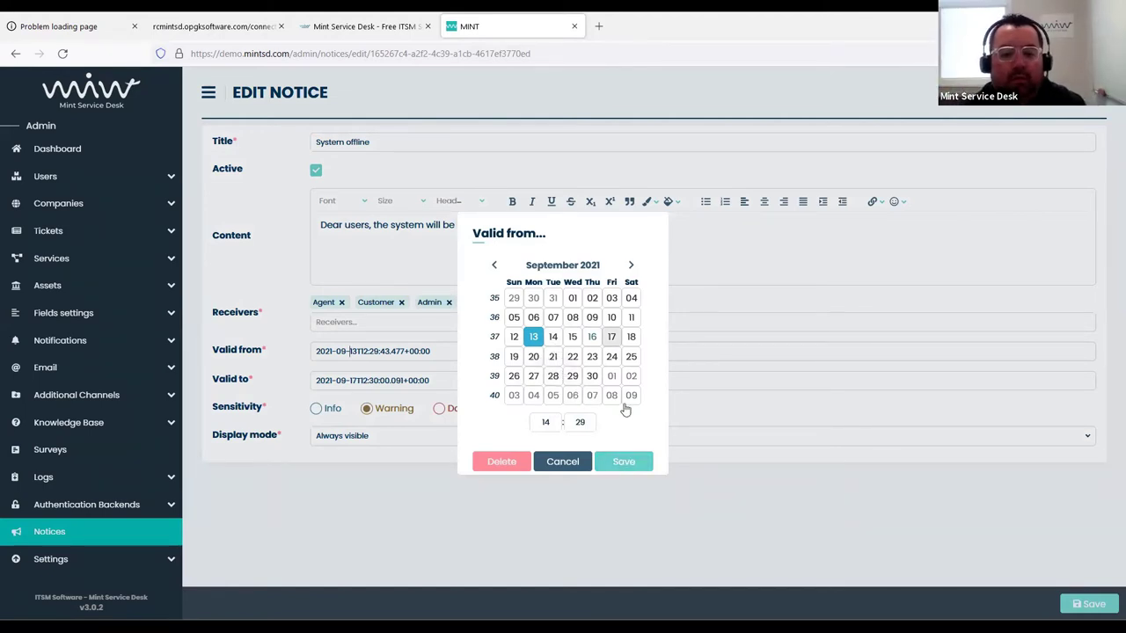
left_click(623, 462)
left_click(511, 378)
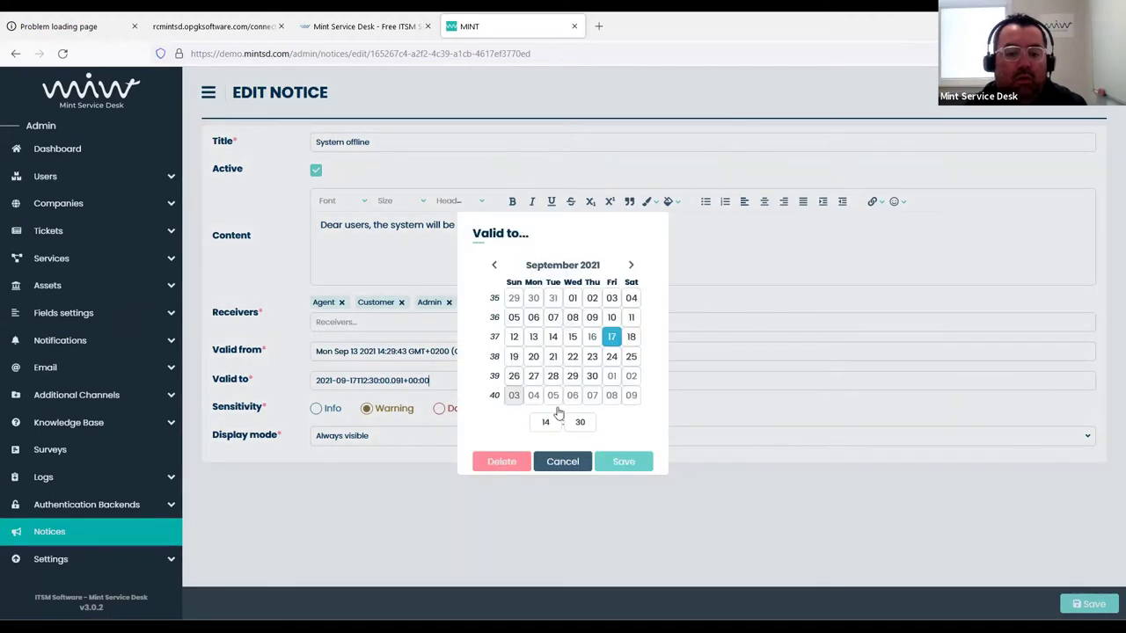
left_click(623, 462)
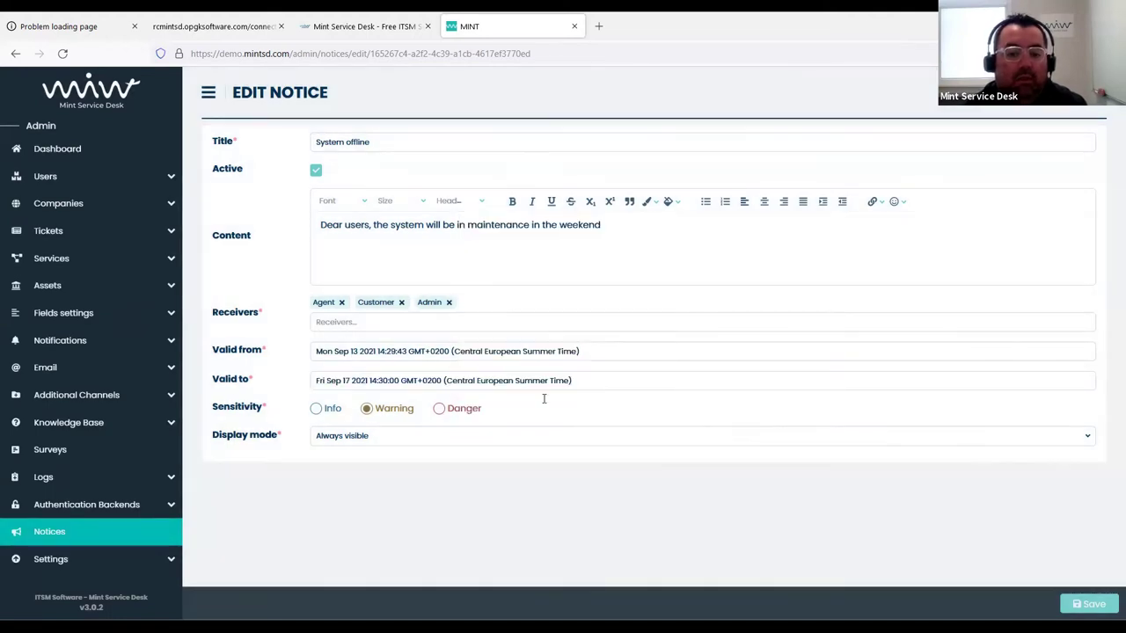
left_click(481, 351)
left_click(694, 484)
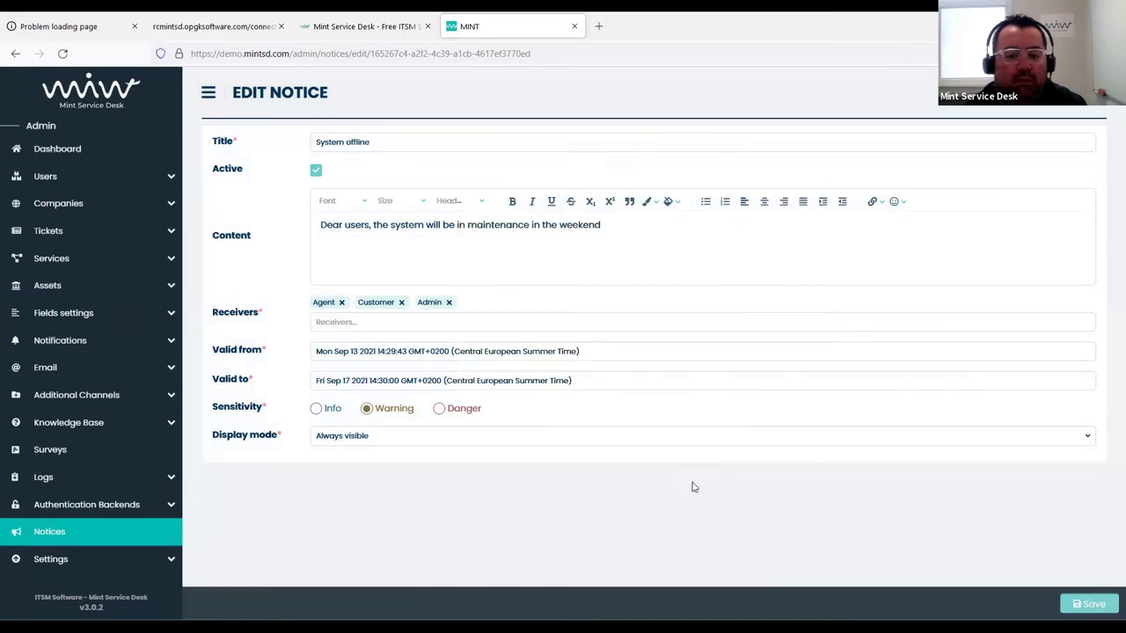
Set sensitivity to Danger and keep the display mode Always visible
left_click(316, 409)
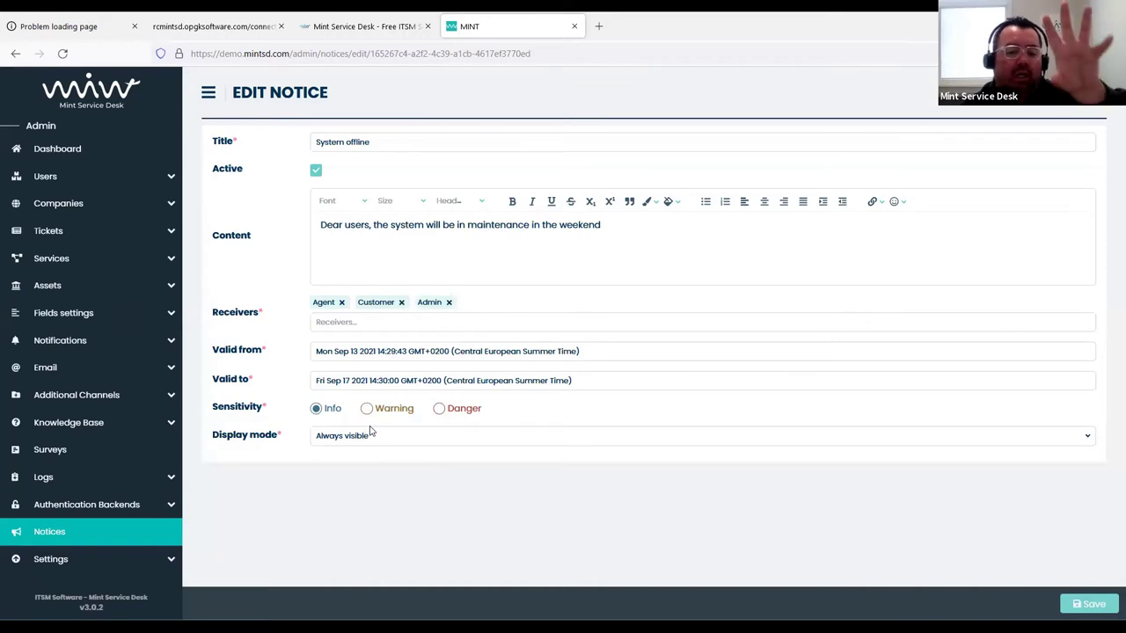
left_click(439, 410)
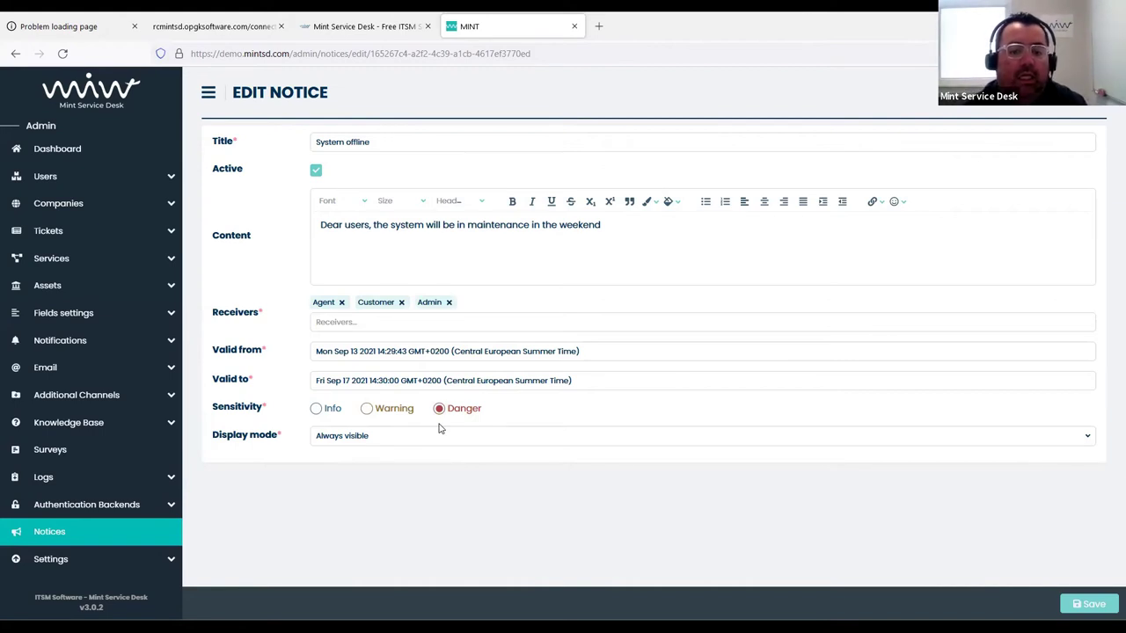
left_click(356, 436)
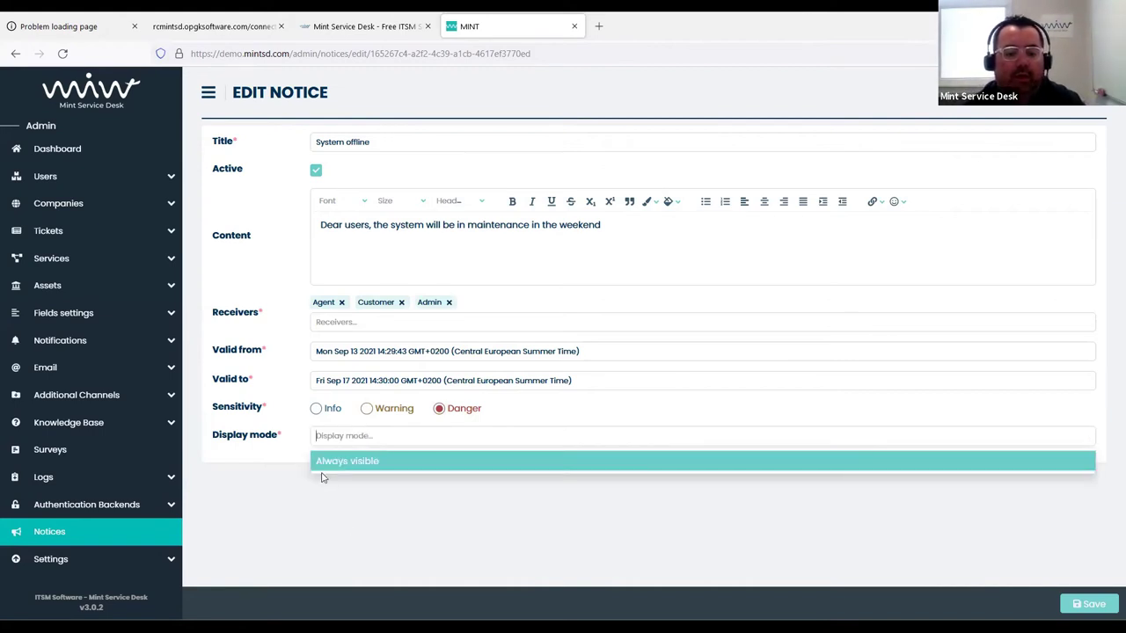
left_click(322, 468)
left_click(393, 138)
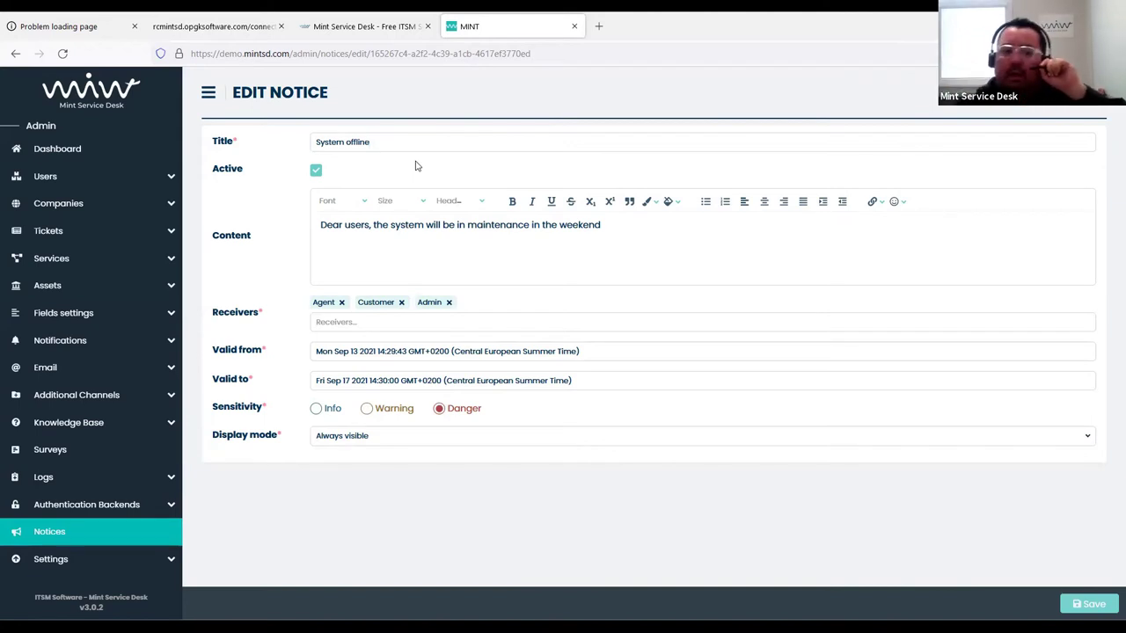
Retitle the notice to 'ALERT: The system will be in maintenance' and save it
left_click_drag(404, 139, 304, 137)
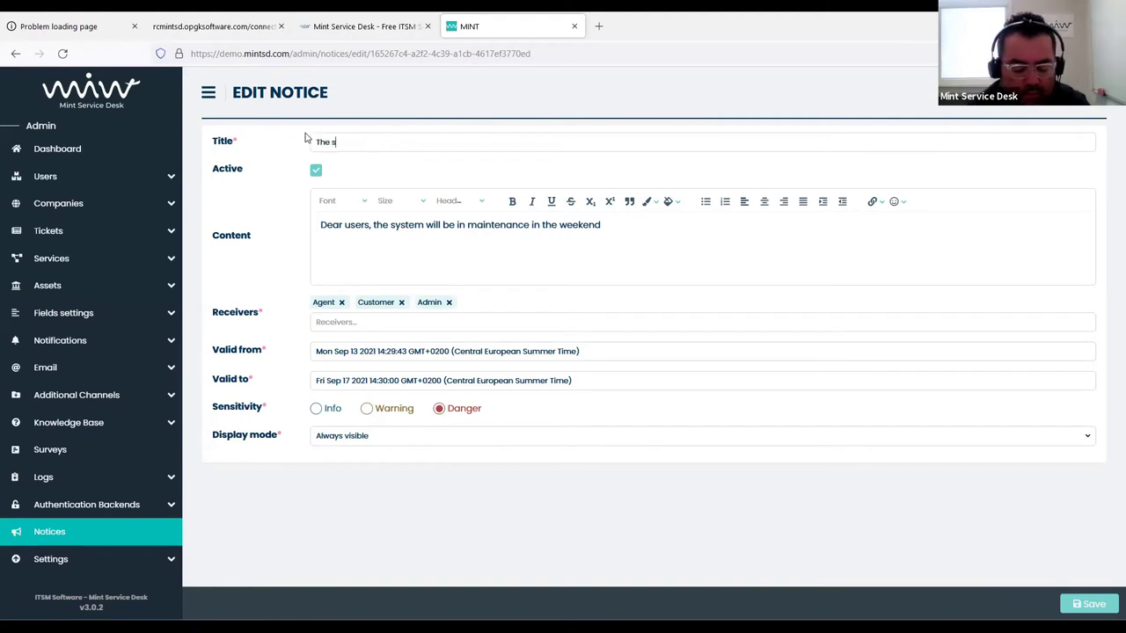
type("em will be in maintenance")
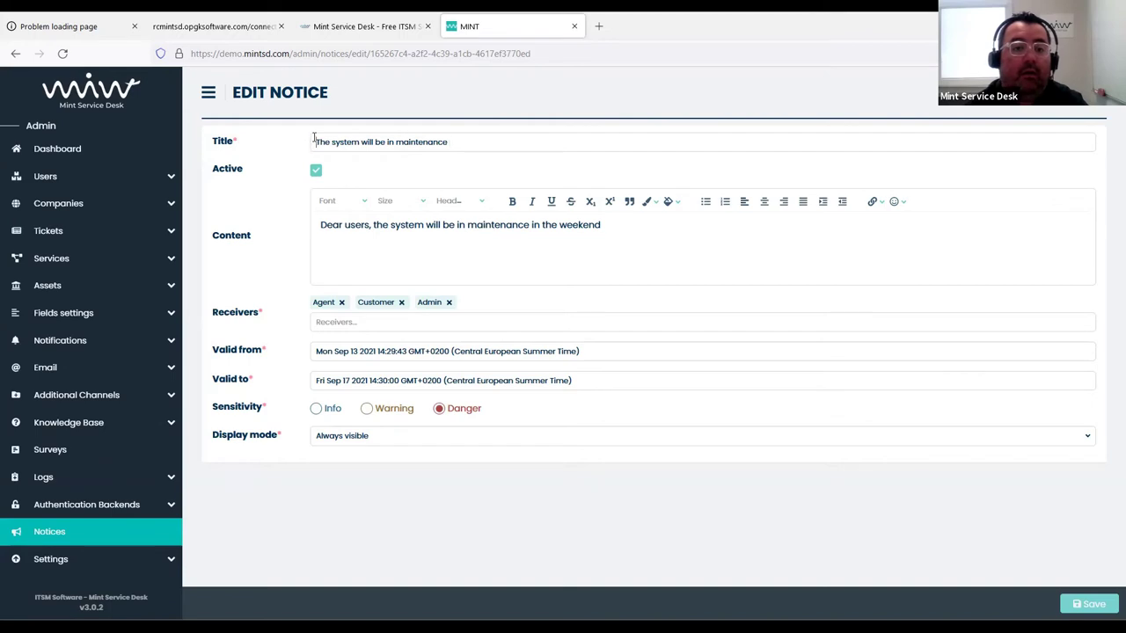
left_click(315, 142)
type("ALERT!")
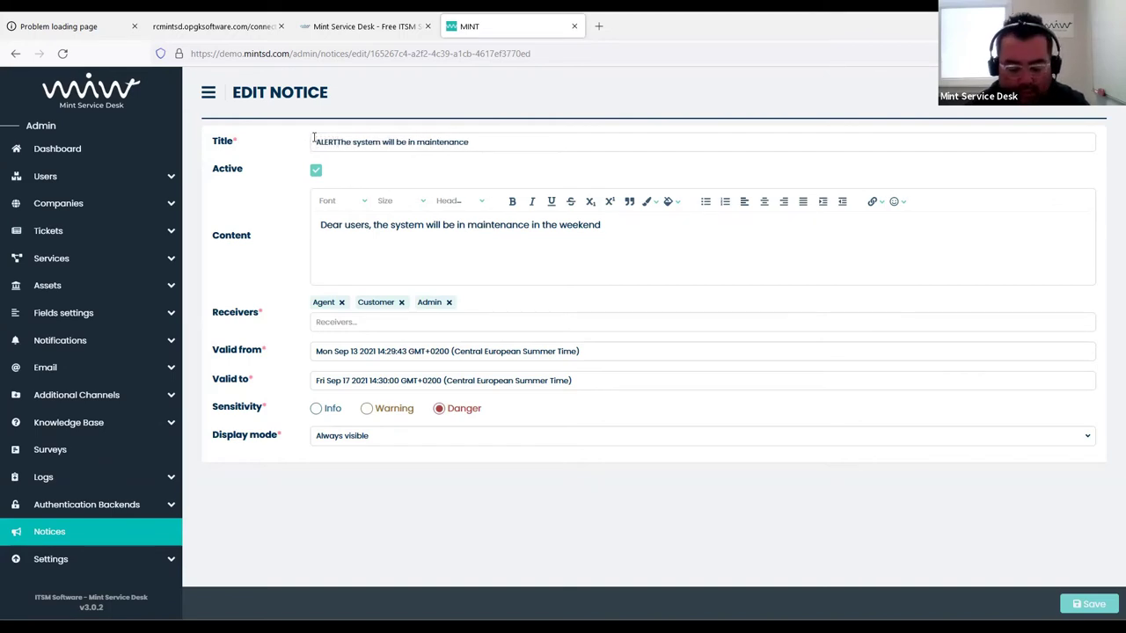
type("!")
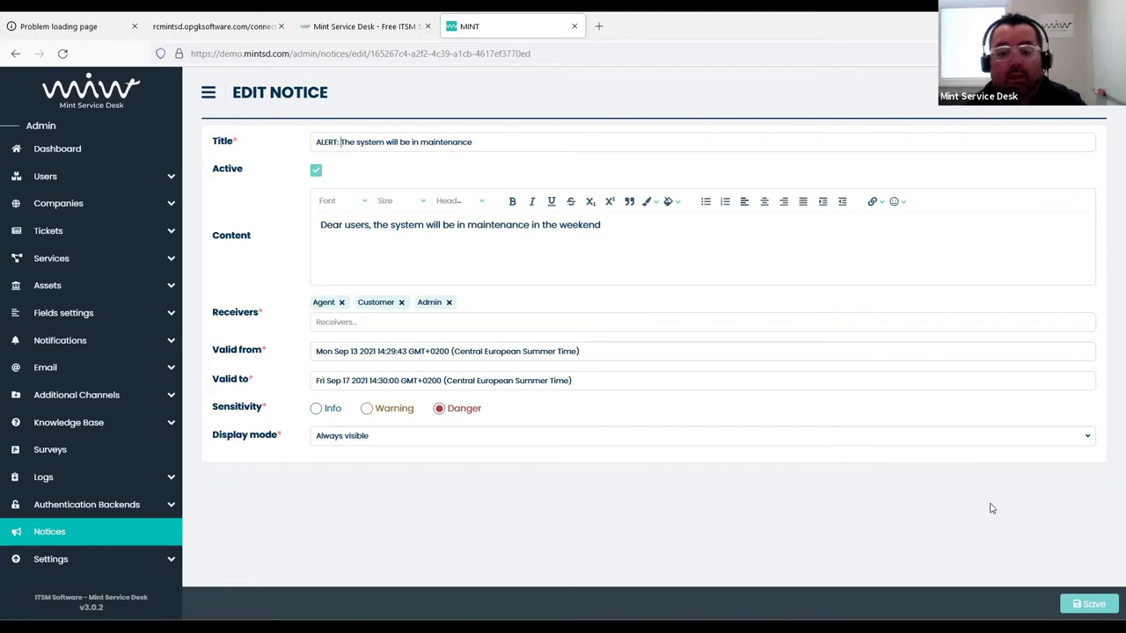
left_click(1087, 604)
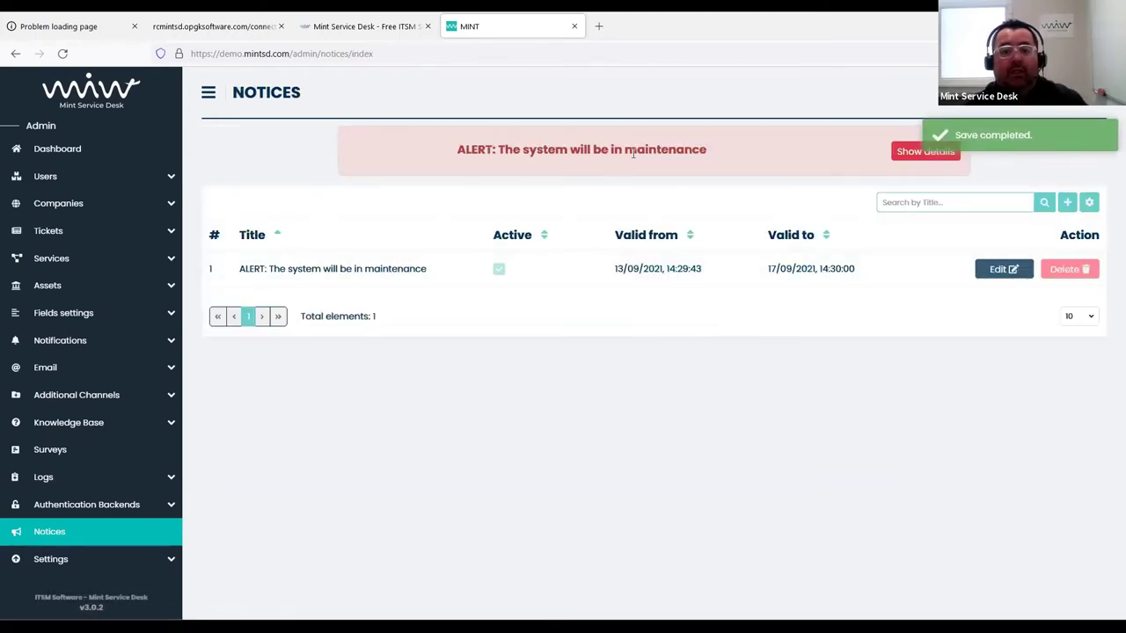
View and close the alert banner's details, then sign out of the administrator account
left_click(911, 161)
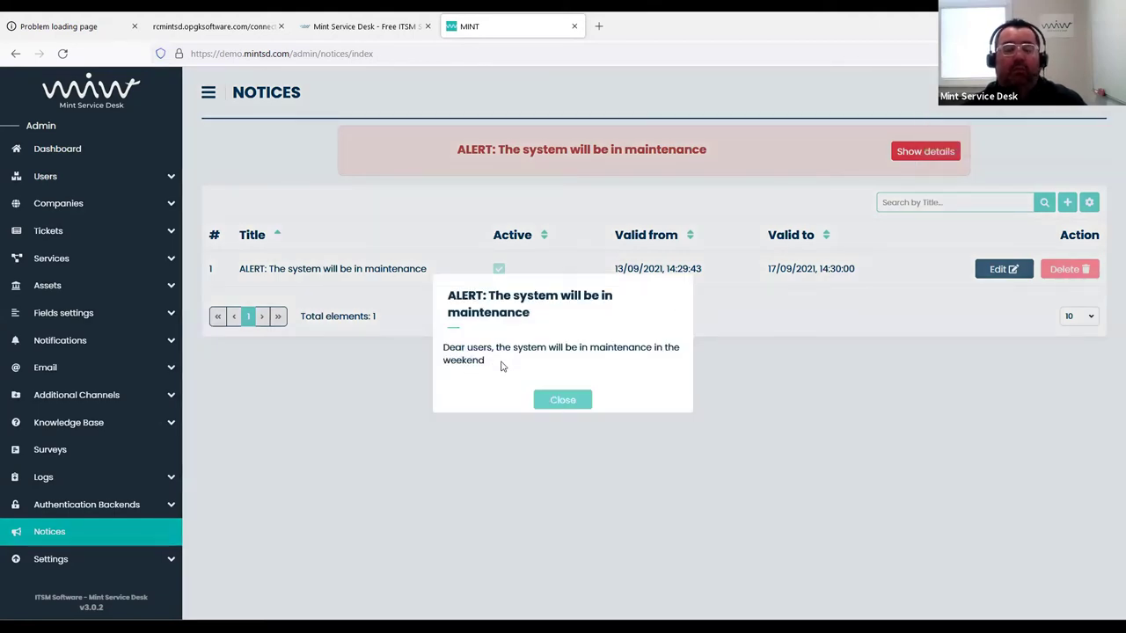
left_click(554, 401)
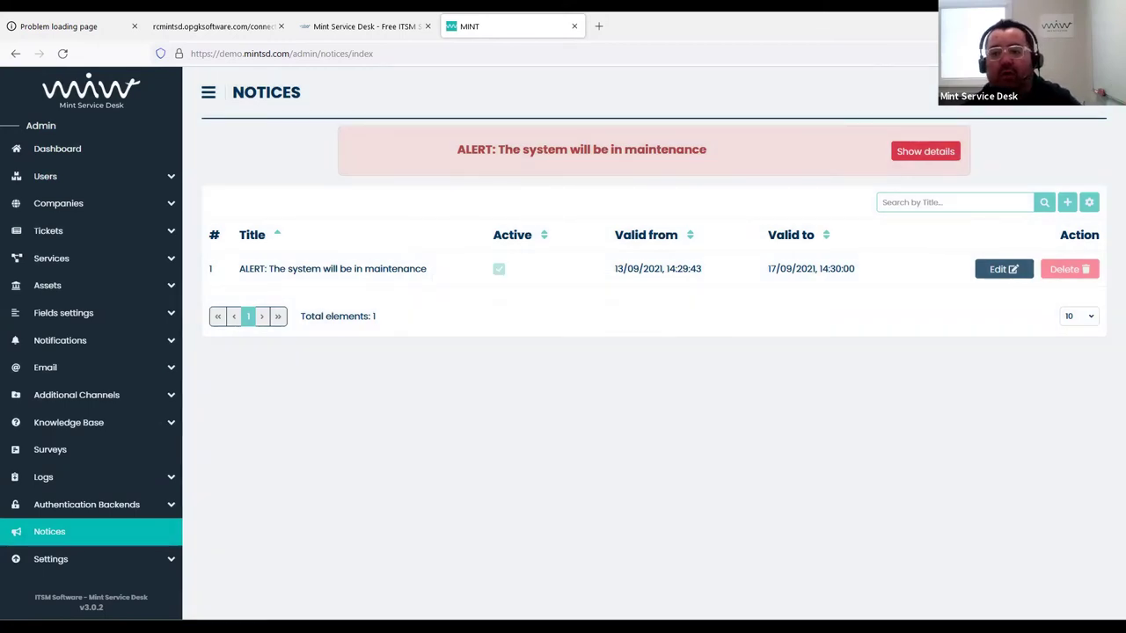
left_click(1087, 92)
left_click(1000, 211)
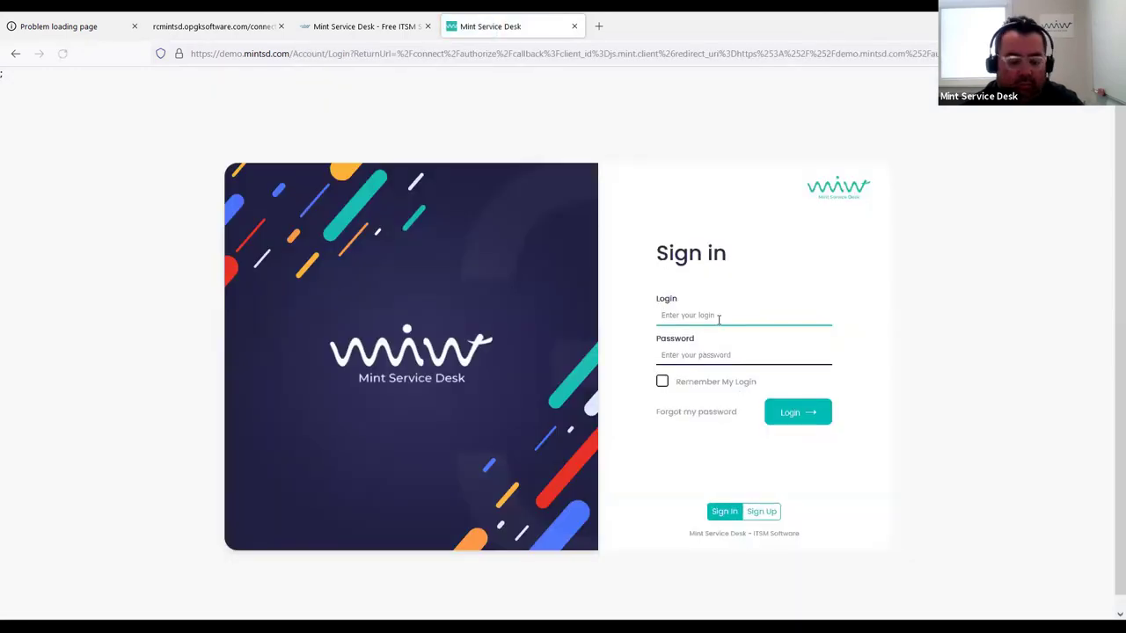
Sign in with the demo customer account
type("d")
type("ustomer")
key("Tab")
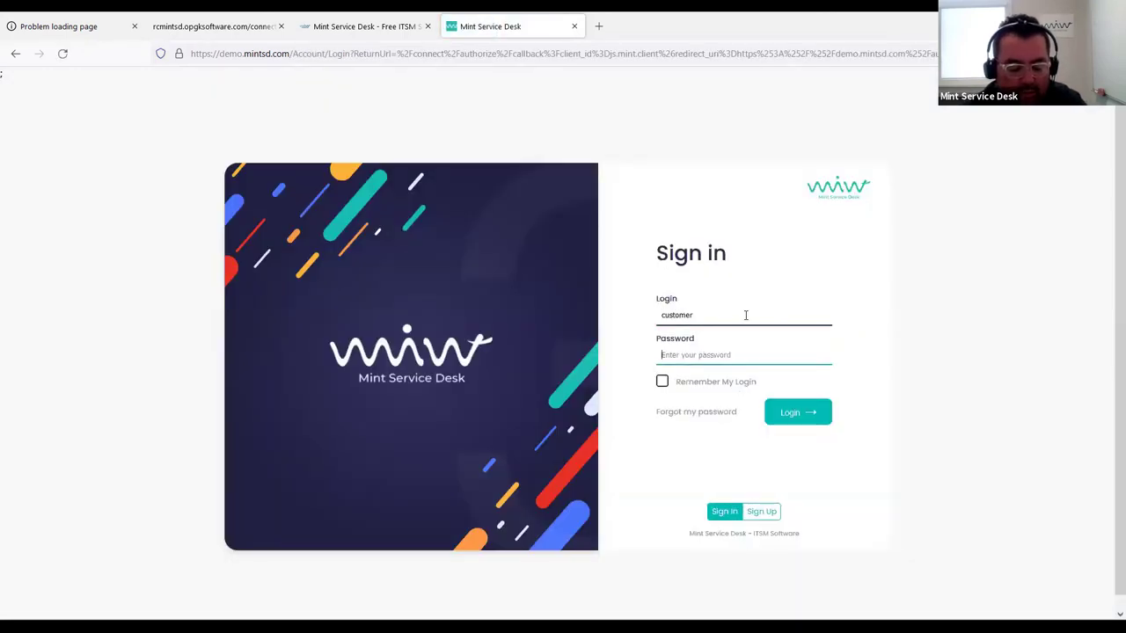
type("customer")
key("Return")
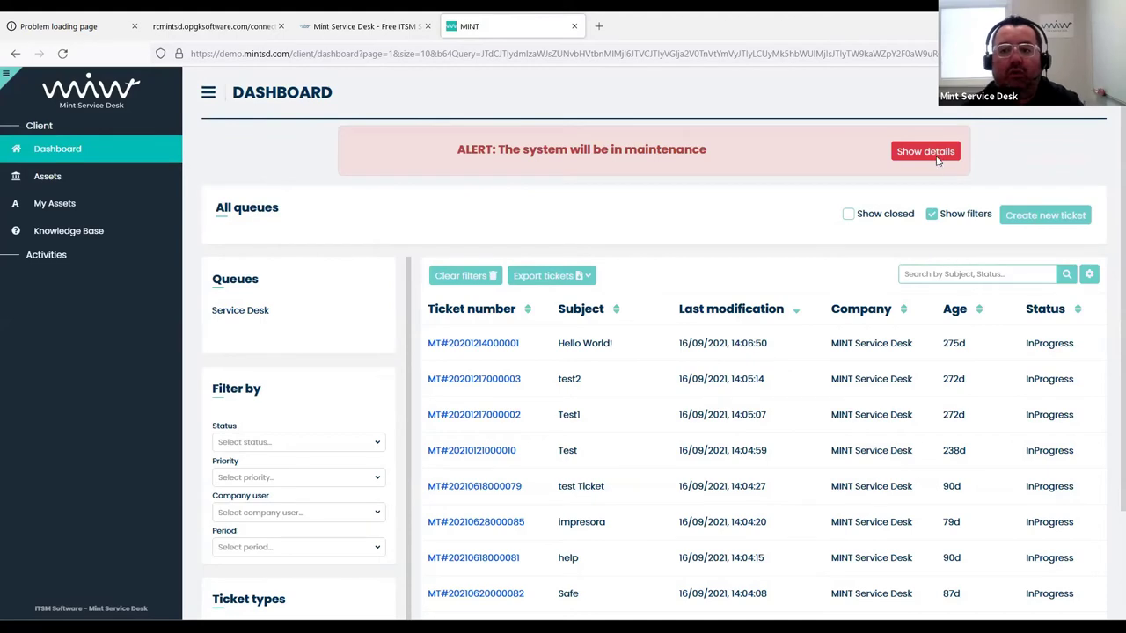
View and close the maintenance alert details, then sign out of the customer account
left_click(935, 159)
left_click(562, 399)
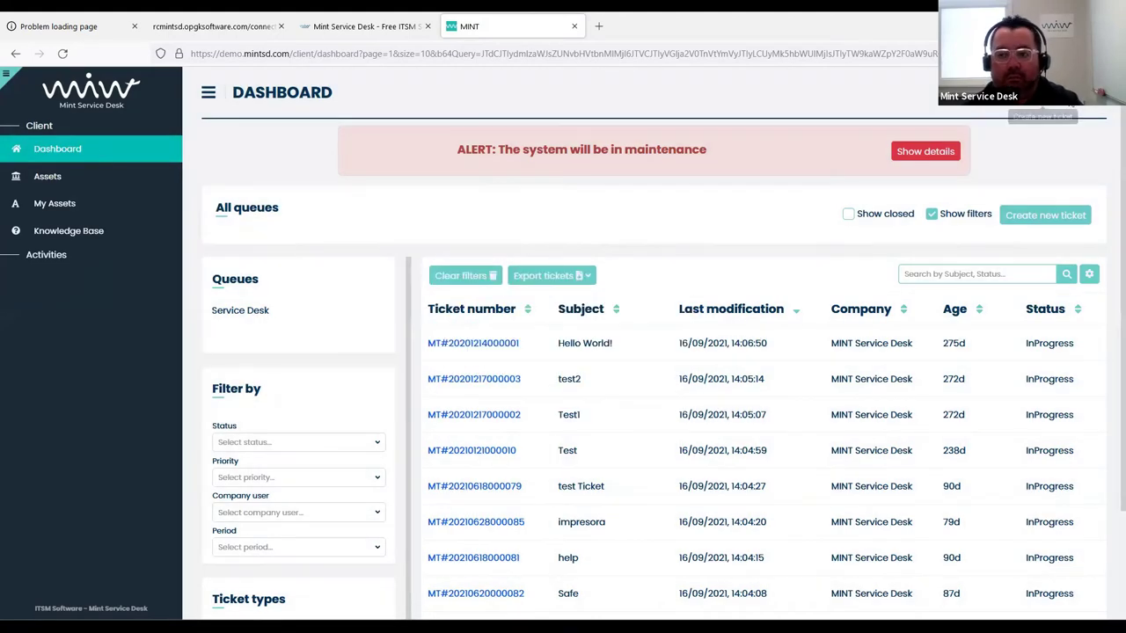
left_click(1090, 93)
left_click(969, 241)
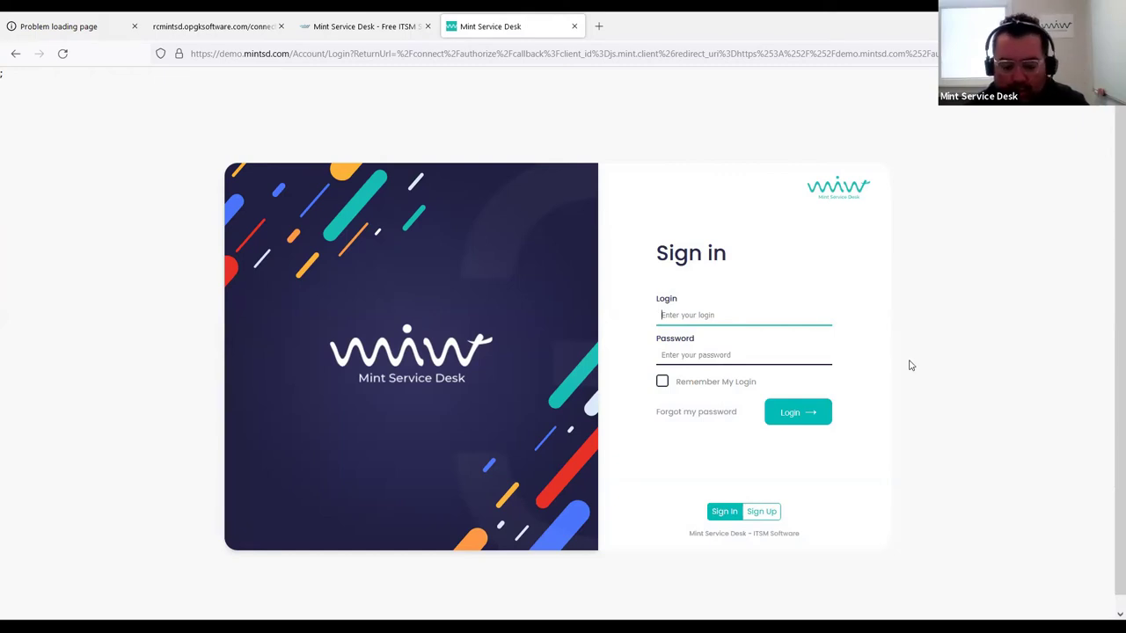
Sign back in with the admin account
type("admin")
key("Tab")
type("a")
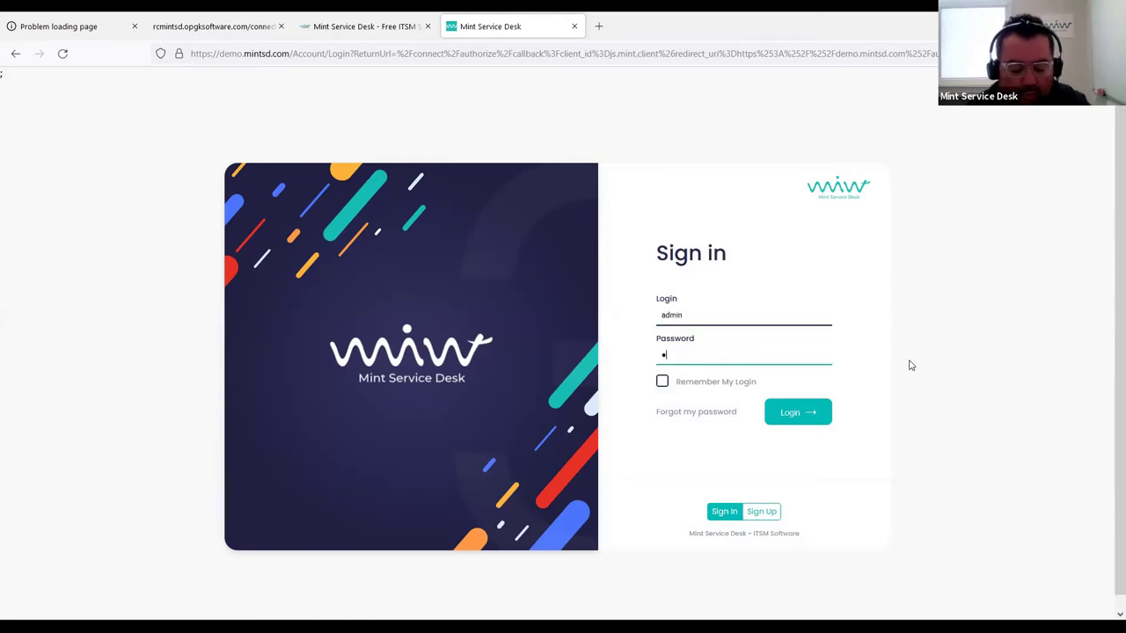
key("Return")
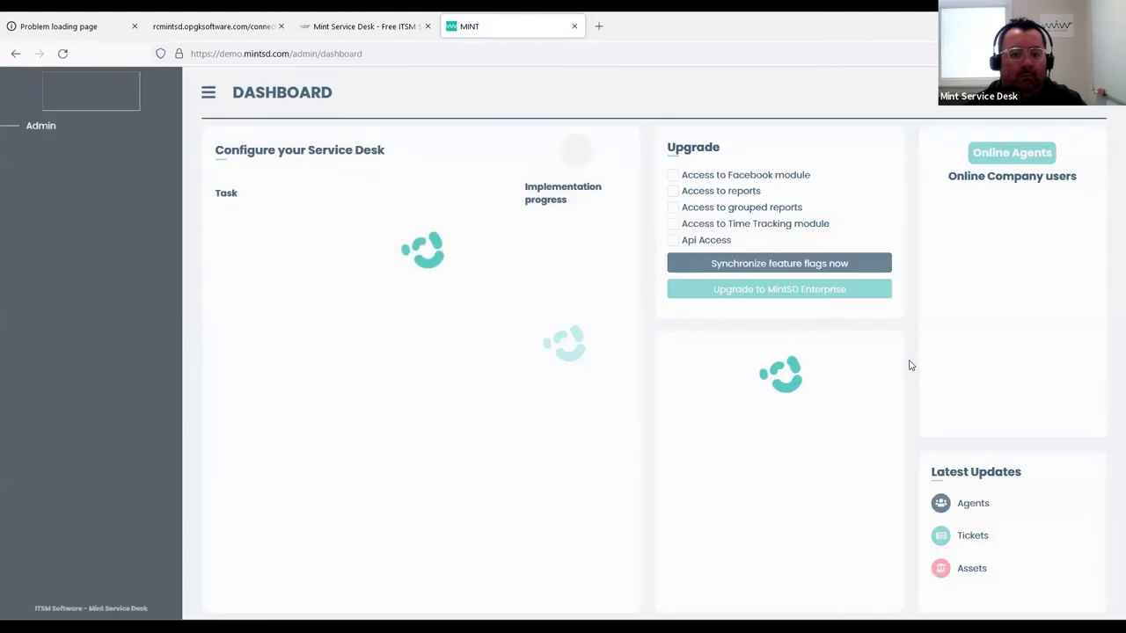
Go to Settings > General and open the Logo and login page options
scroll(97, 483, "down", 1)
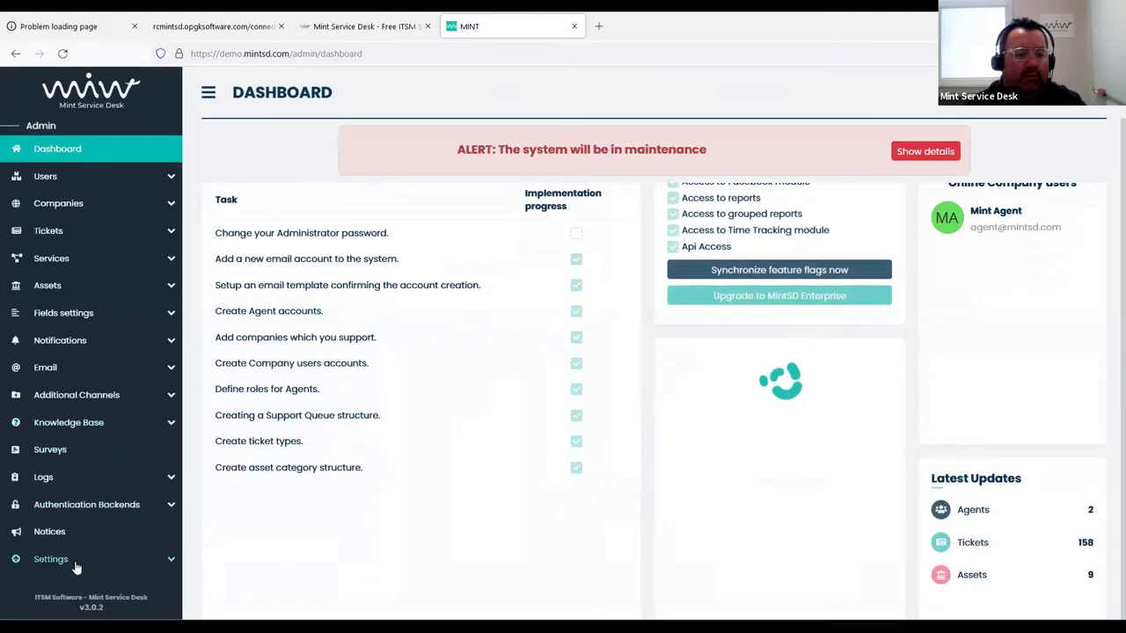
left_click(66, 559)
scroll(66, 554, "down", 1)
left_click(50, 565)
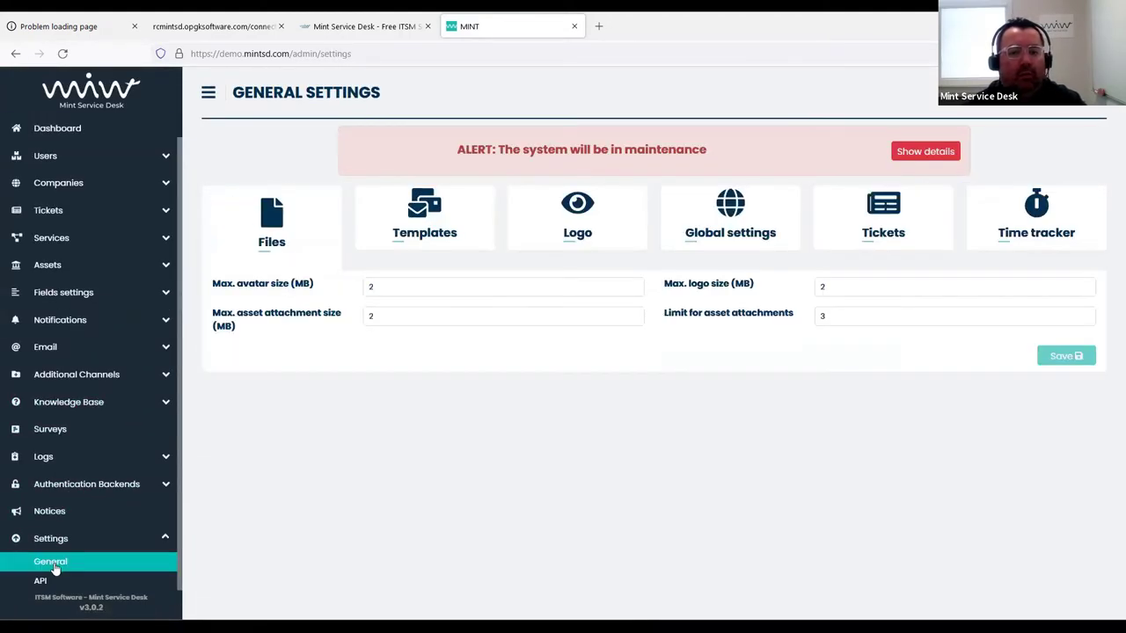
left_click(590, 231)
scroll(580, 318, "down", 1)
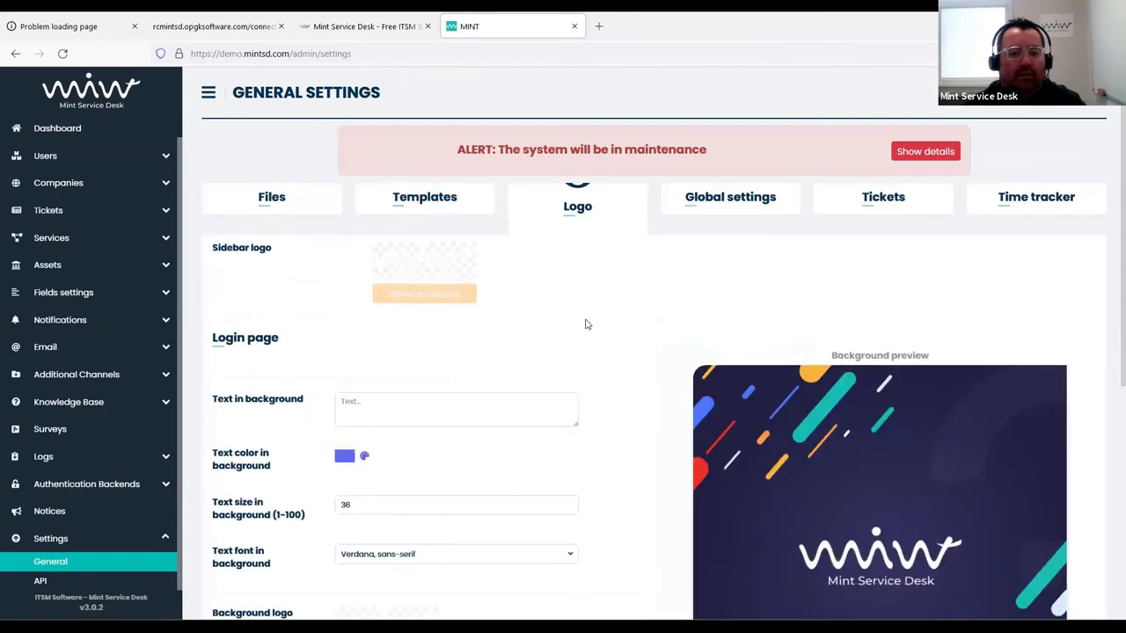
scroll(545, 304, "up", 1)
scroll(616, 357, "down", 3)
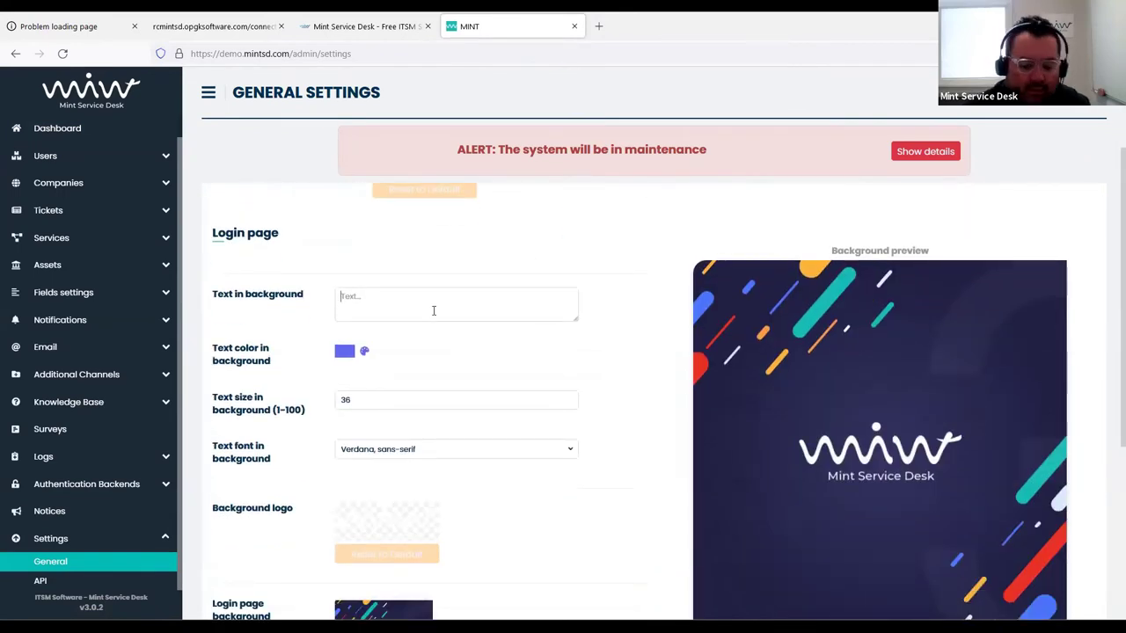
Set the login background text to 'MintSystem Demo' in green
type("Mint")
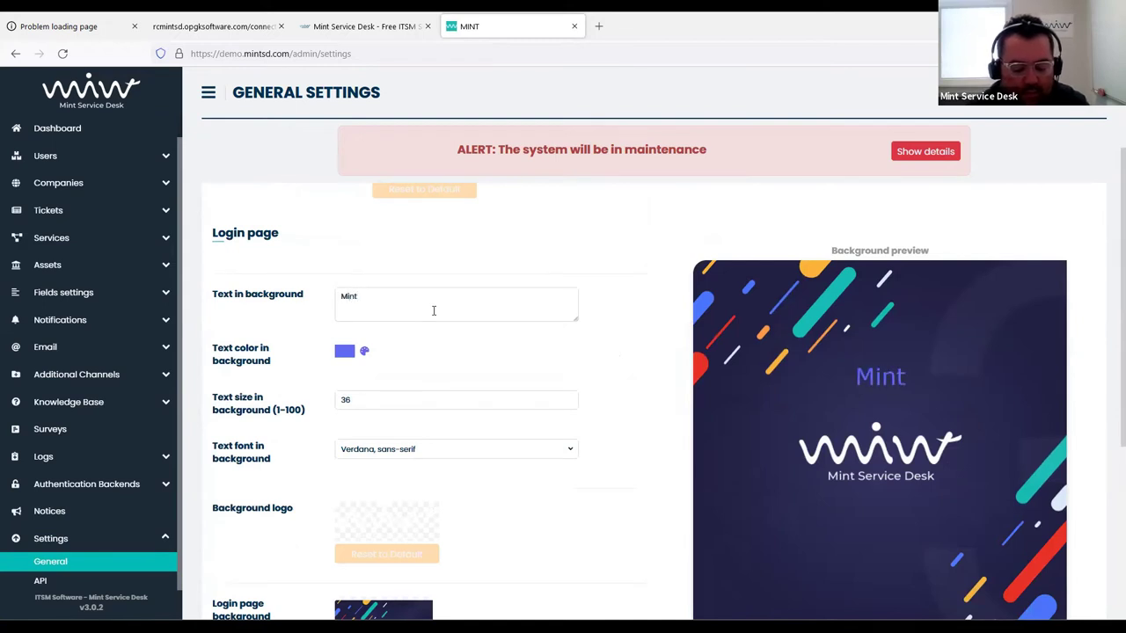
type("System Pro")
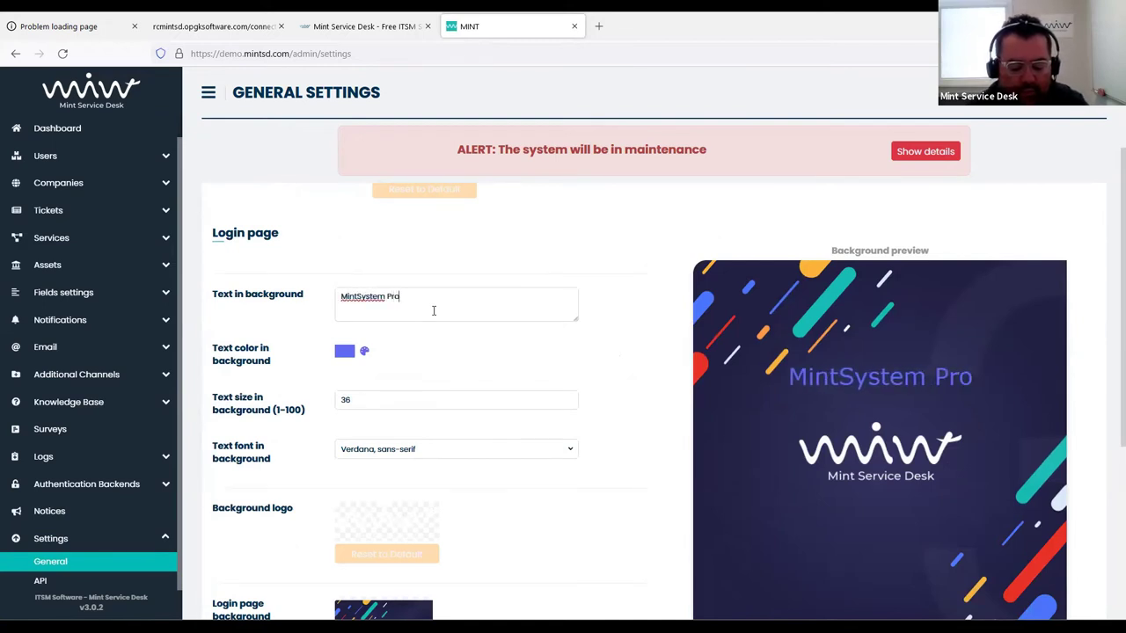
type("duct")
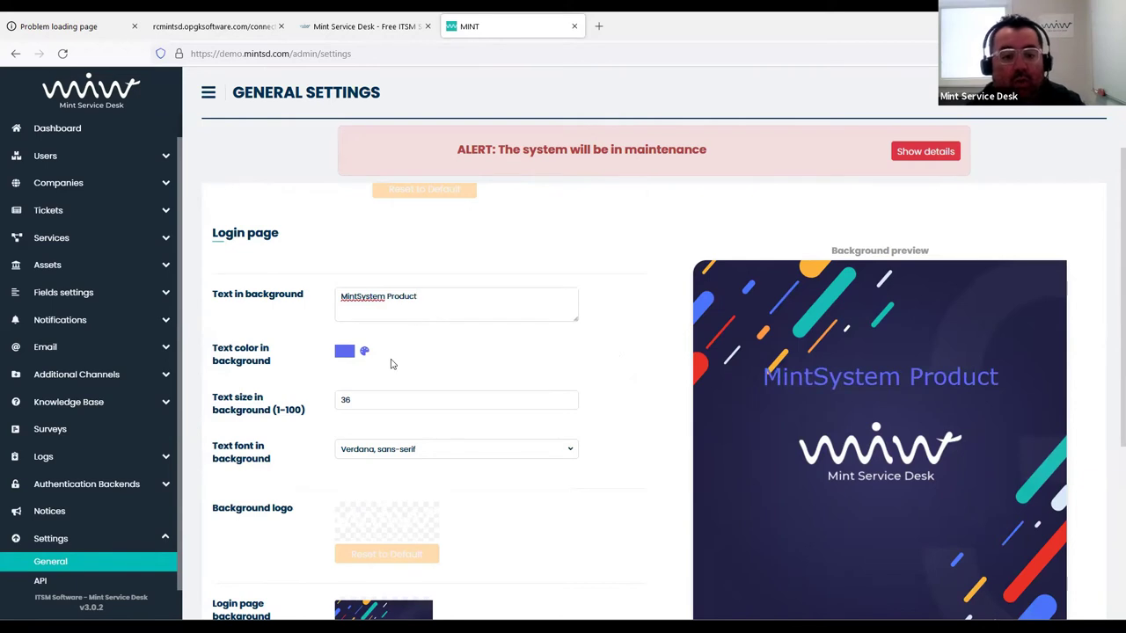
left_click(343, 356)
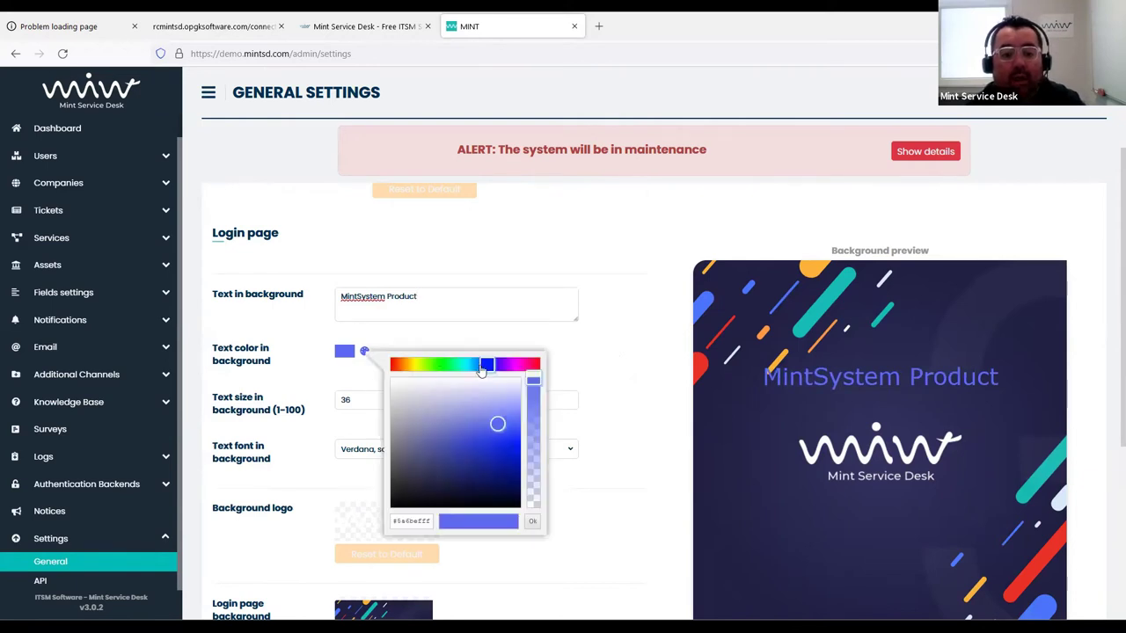
left_click_drag(437, 362, 424, 363)
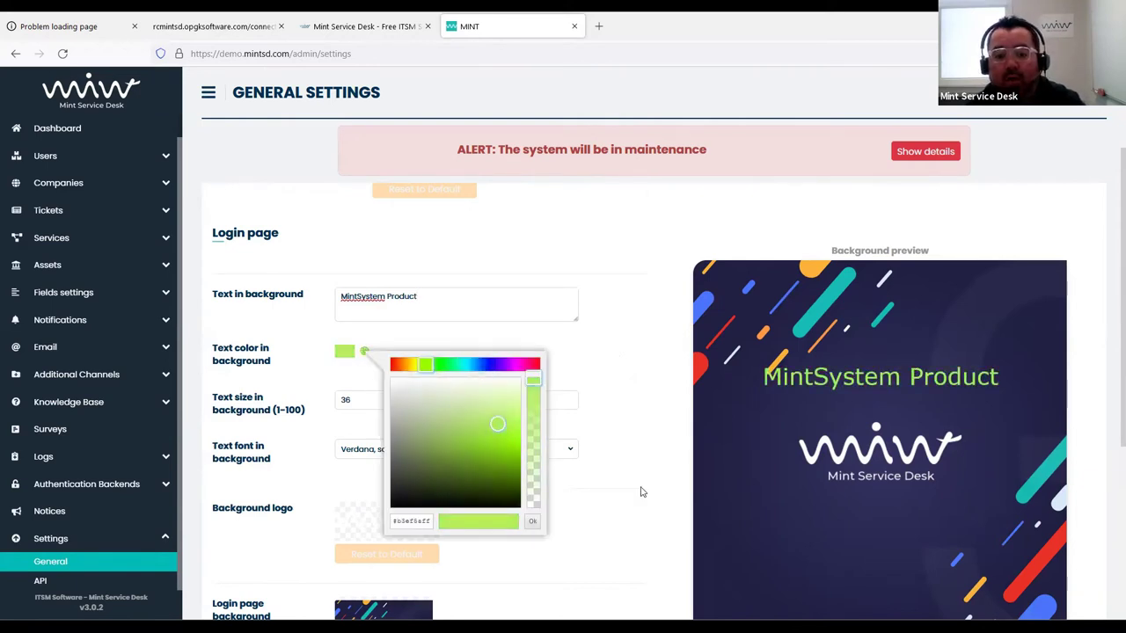
left_click(532, 521)
left_click_drag(391, 302, 446, 301)
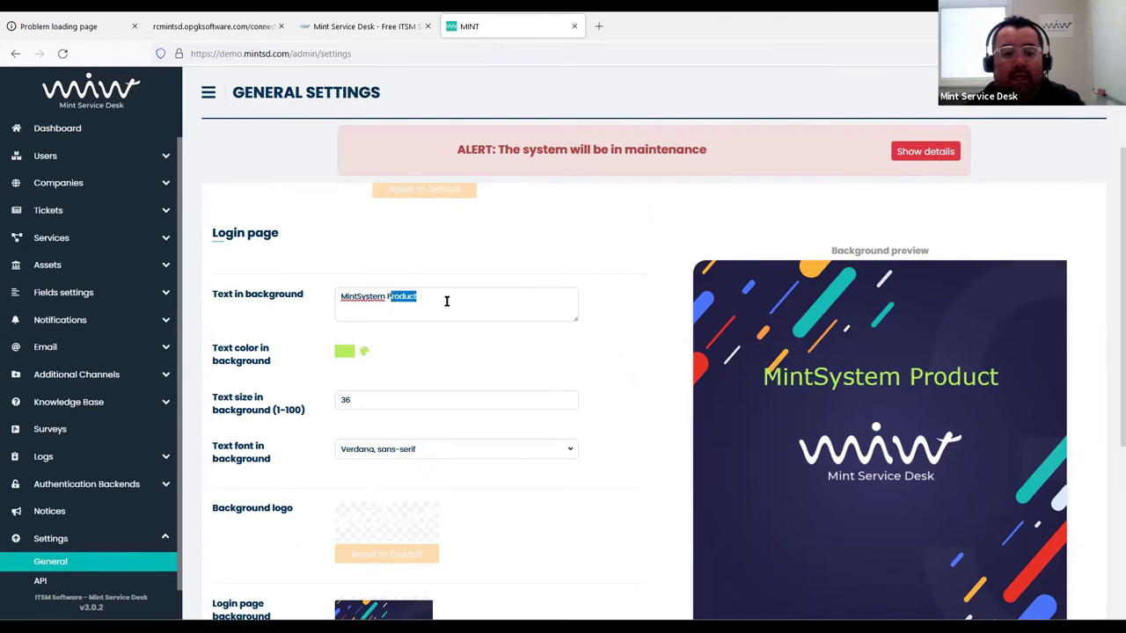
key("BackSpace")
type("Demo")
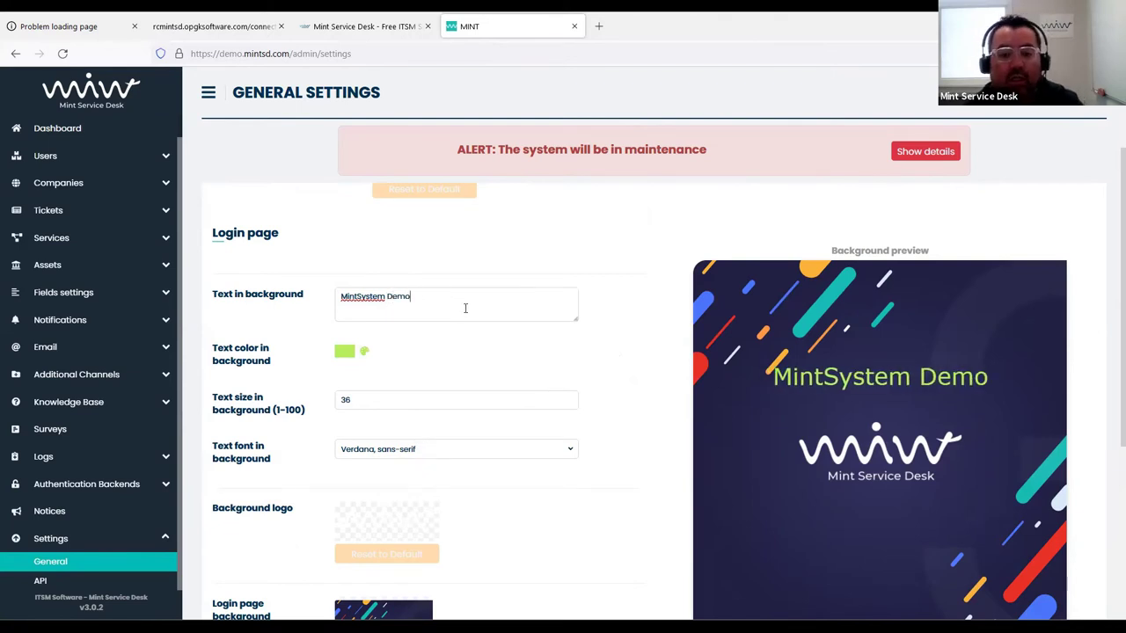
Check the background text font list, keeping Verdana
scroll(598, 332, "down", 1)
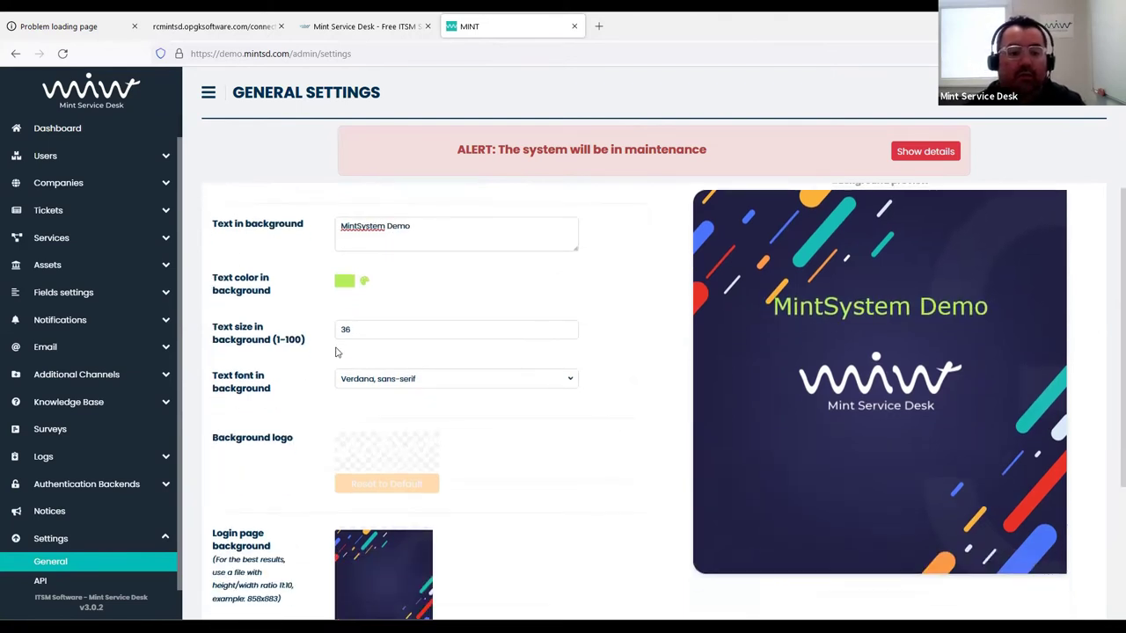
left_click(439, 390)
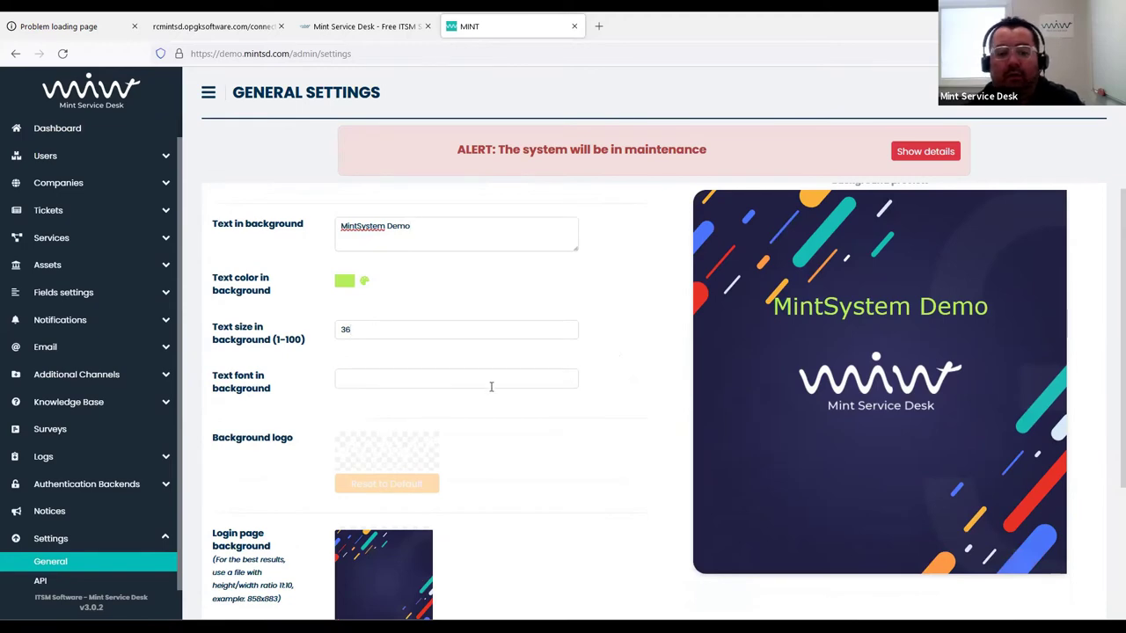
left_click(633, 424)
Preview several predefined login backgrounds and settle on the dark teal-streaked one
scroll(440, 405, "down", 2)
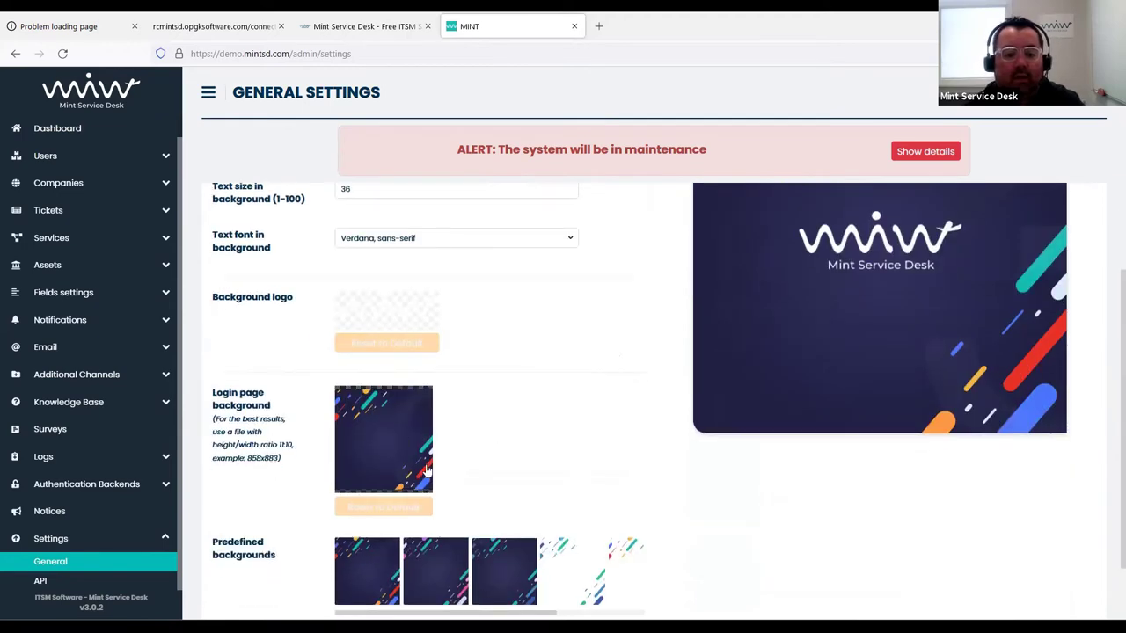
scroll(595, 480, "down", 2)
left_click(566, 488)
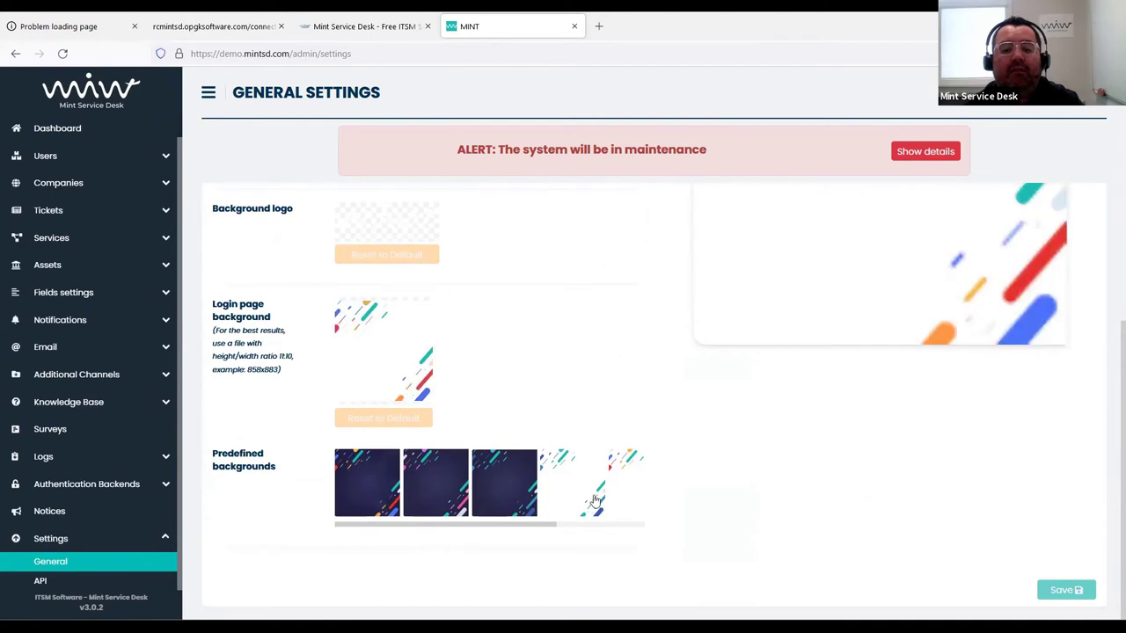
left_click(485, 501)
left_click(364, 489)
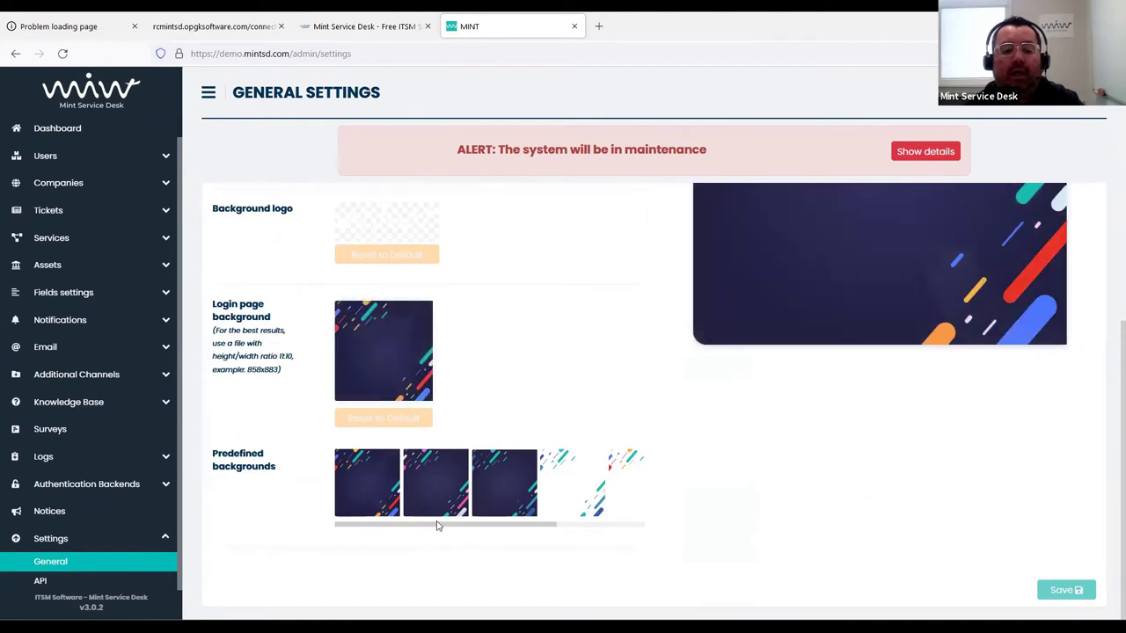
left_click_drag(437, 522, 555, 528)
left_click(592, 498)
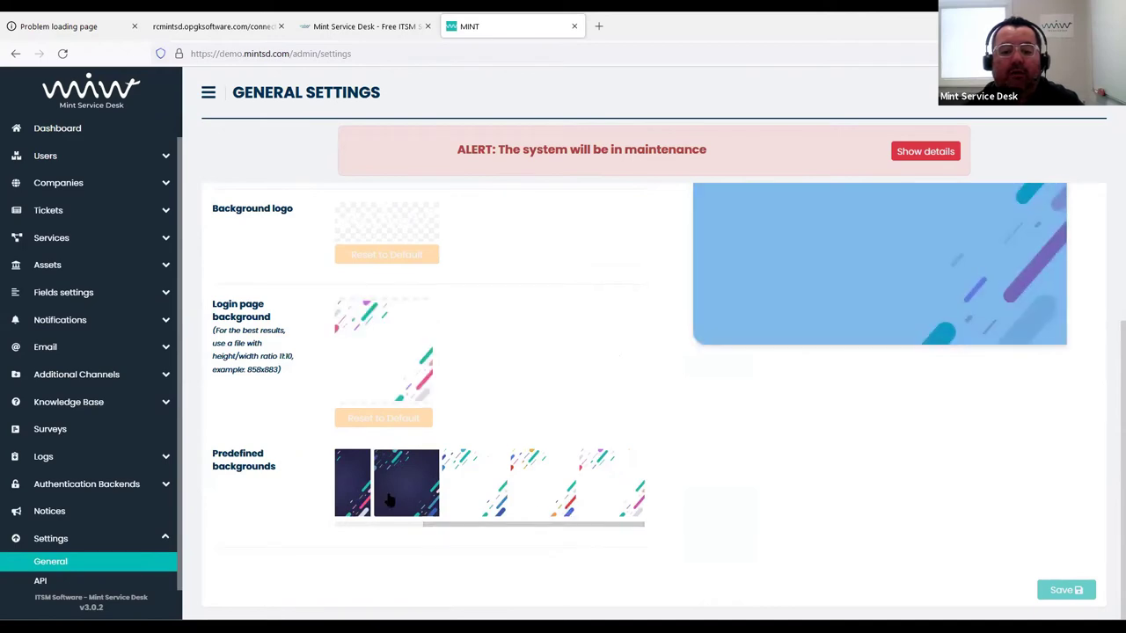
left_click(390, 500)
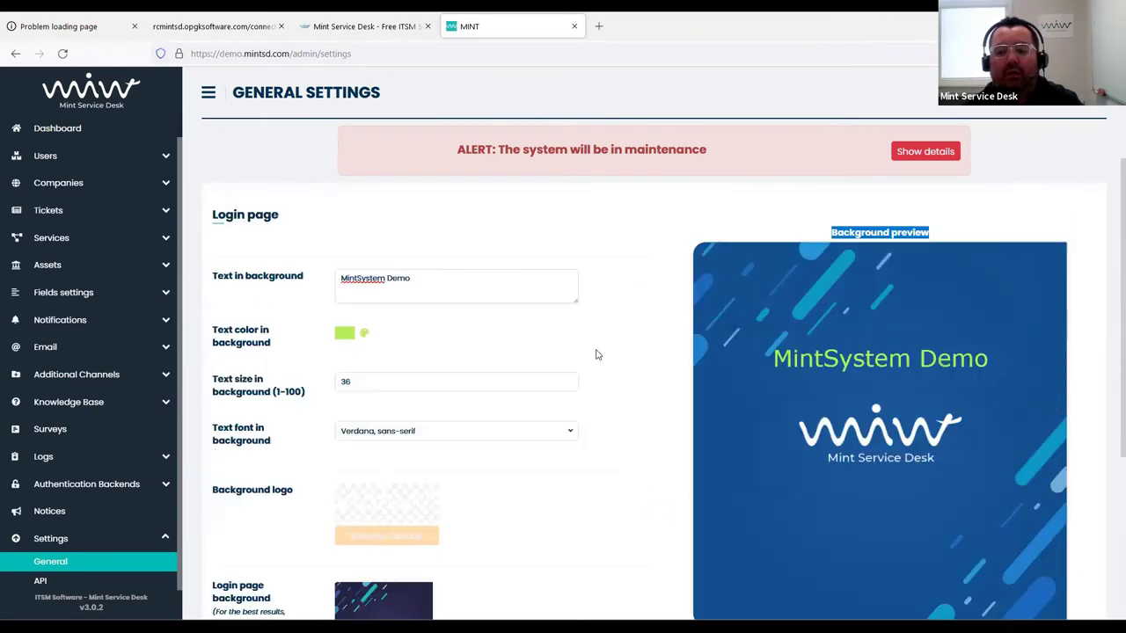
Clear the background text from the login page preview
scroll(595, 351, "up", 3)
scroll(672, 405, "down", 3)
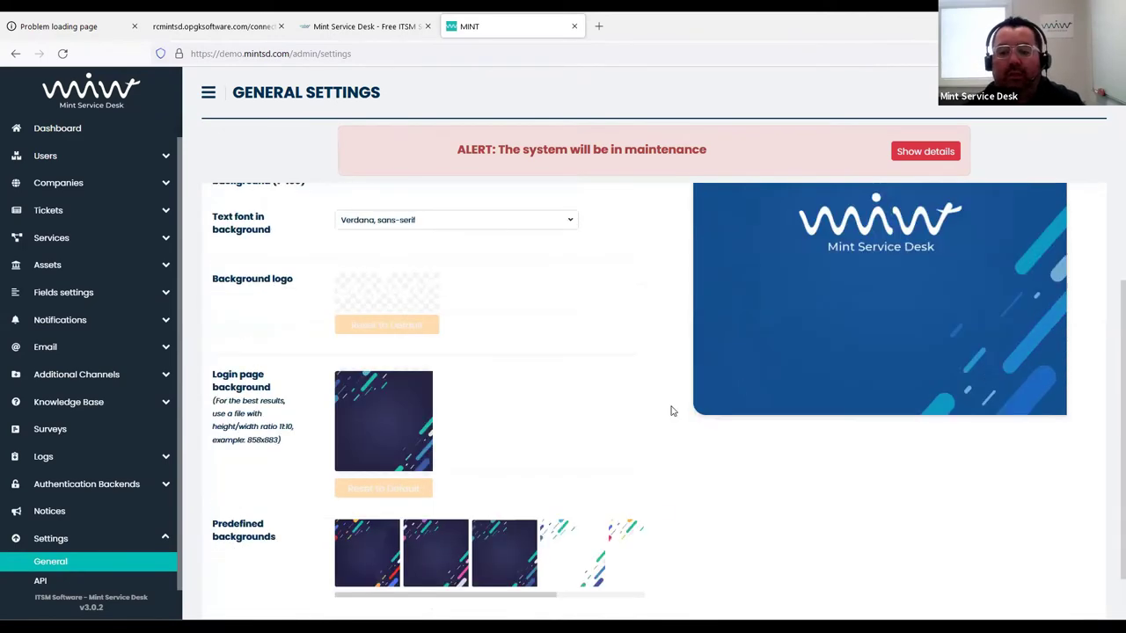
scroll(708, 391, "up", 2)
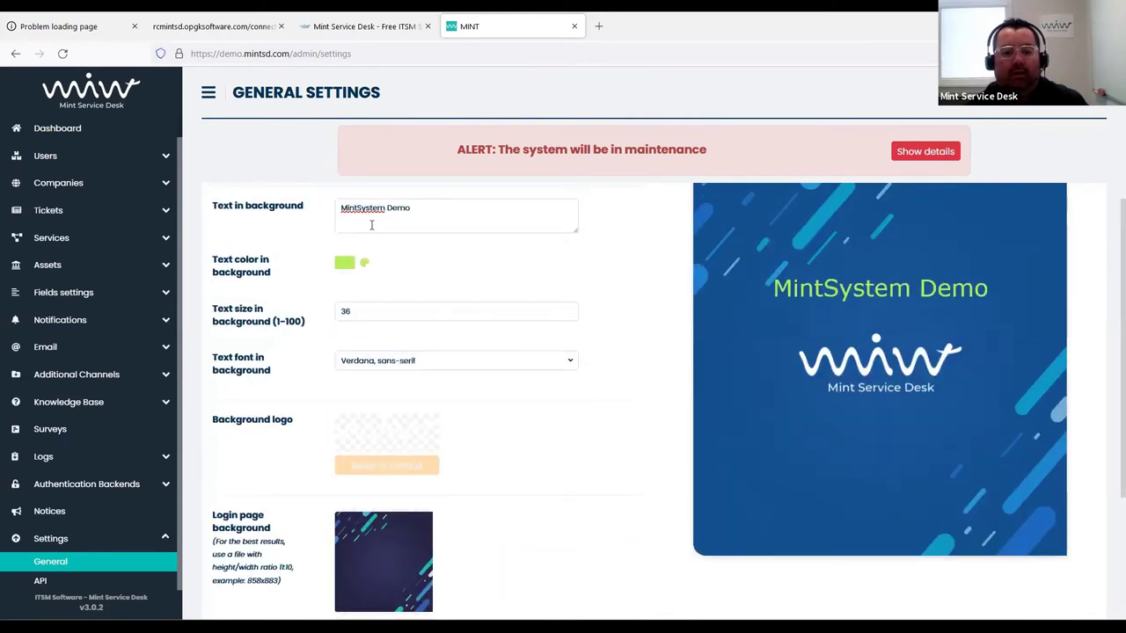
left_click_drag(437, 209, 300, 205)
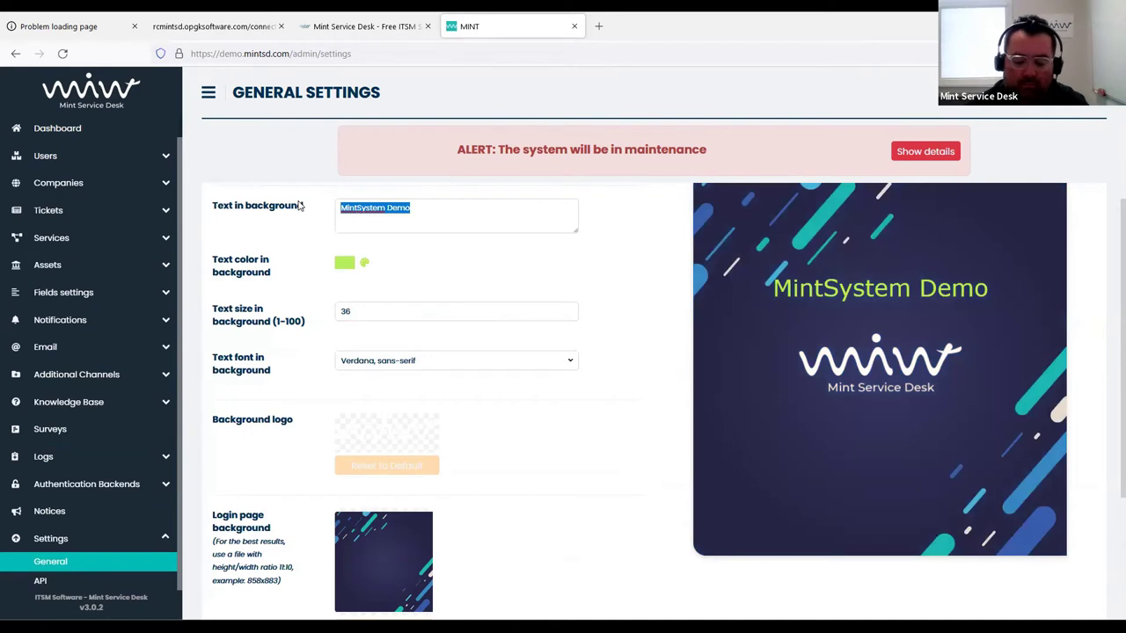
key("BackSpace")
scroll(583, 322, "down", 4)
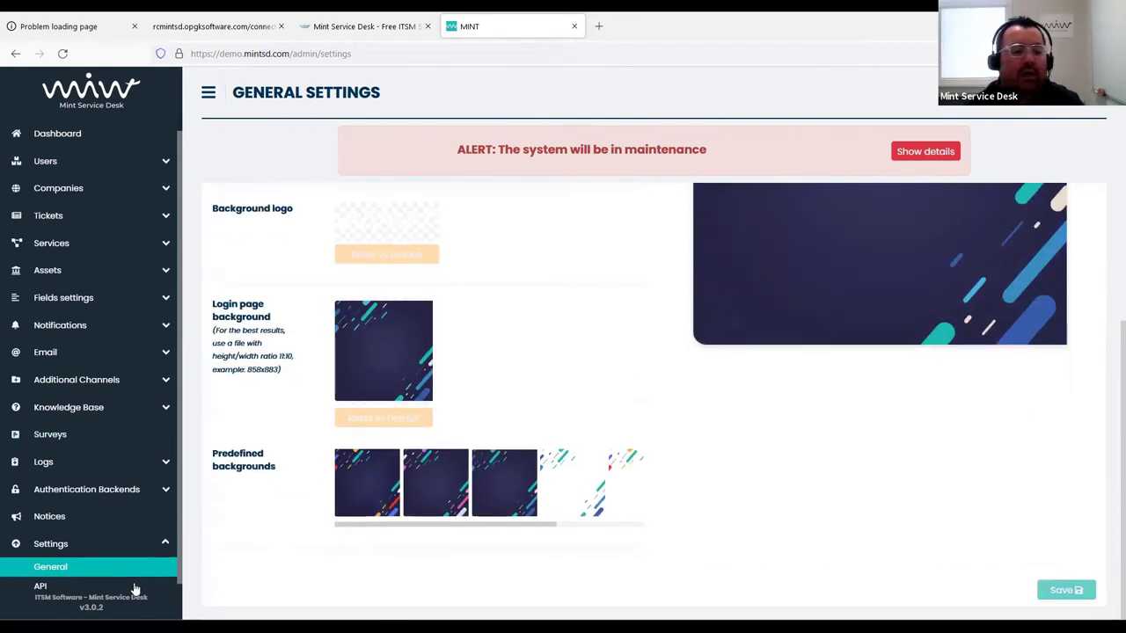
scroll(136, 587, "up", 1)
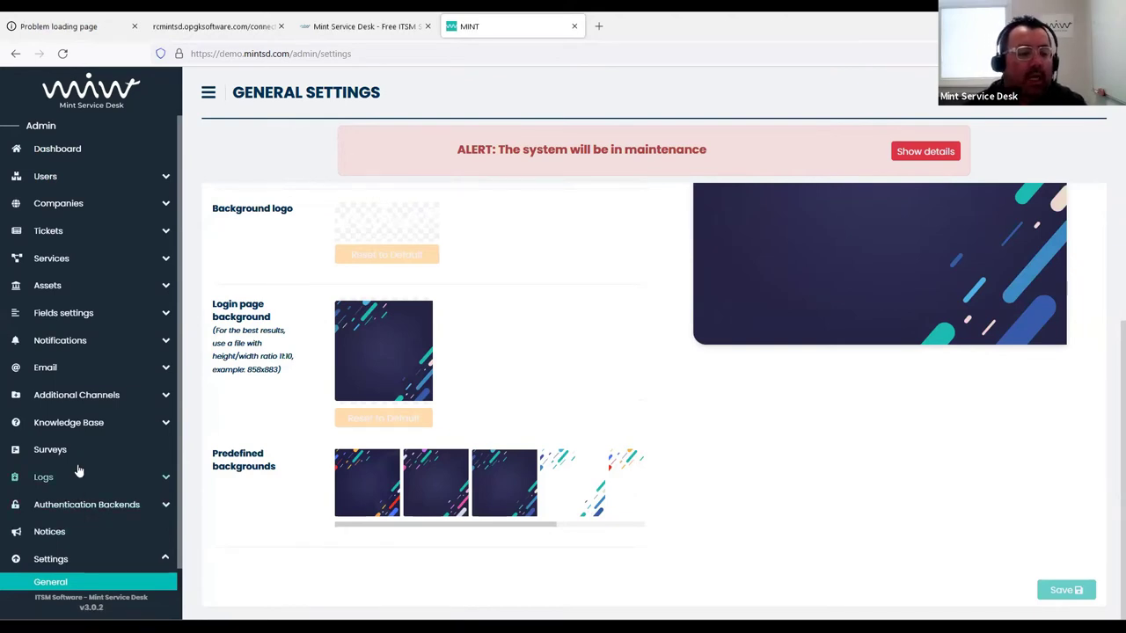
Start a new account from the Email accounts list
left_click(72, 369)
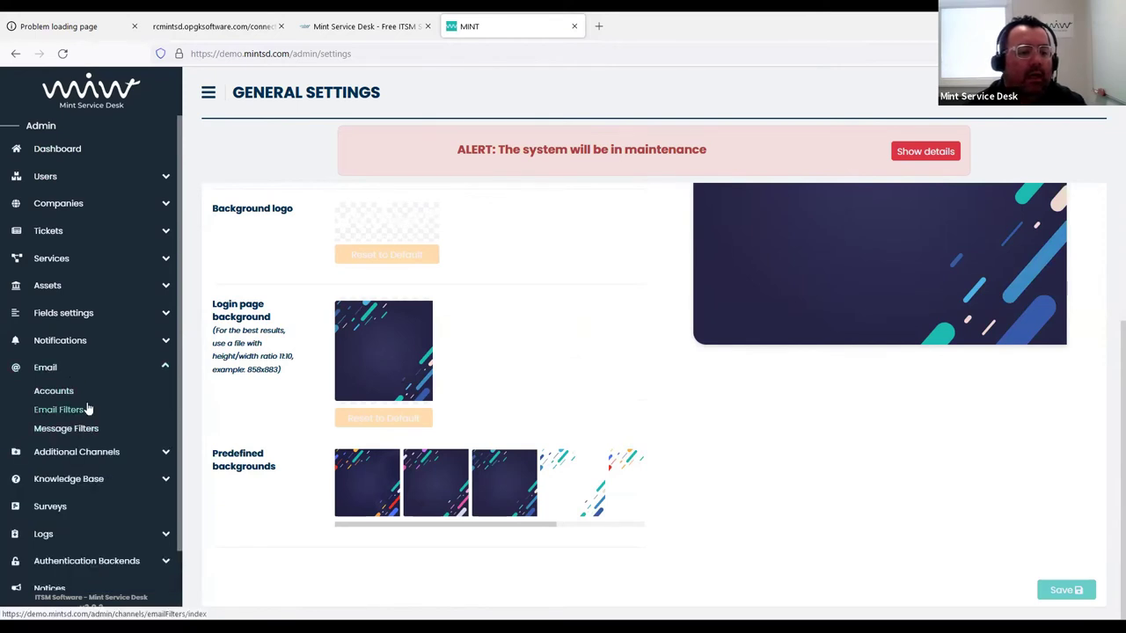
left_click(68, 392)
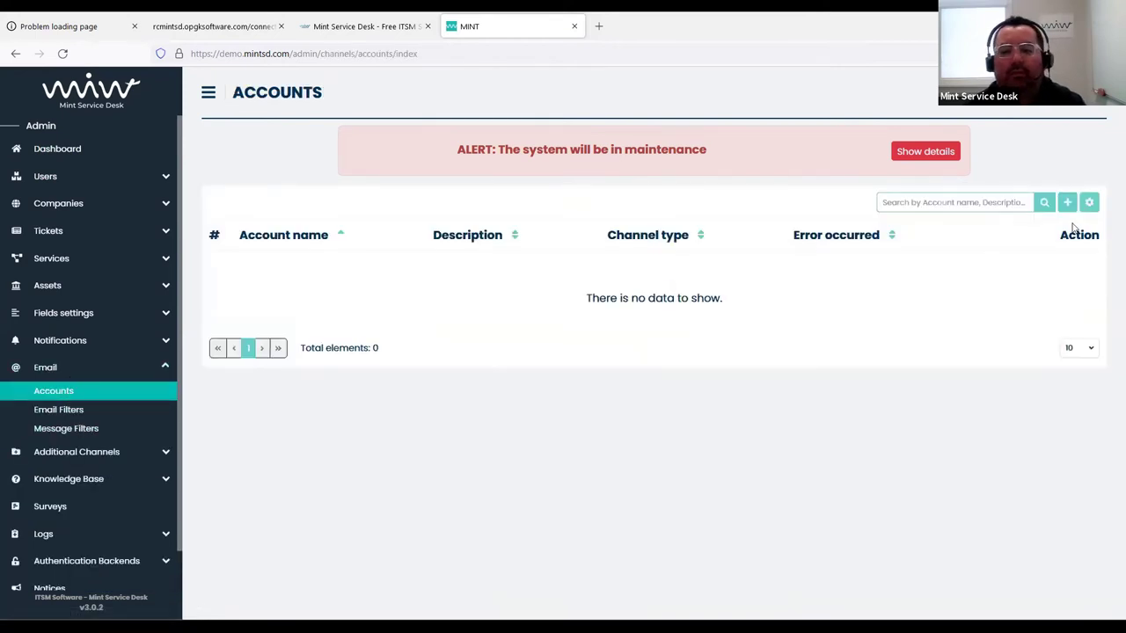
left_click(1066, 201)
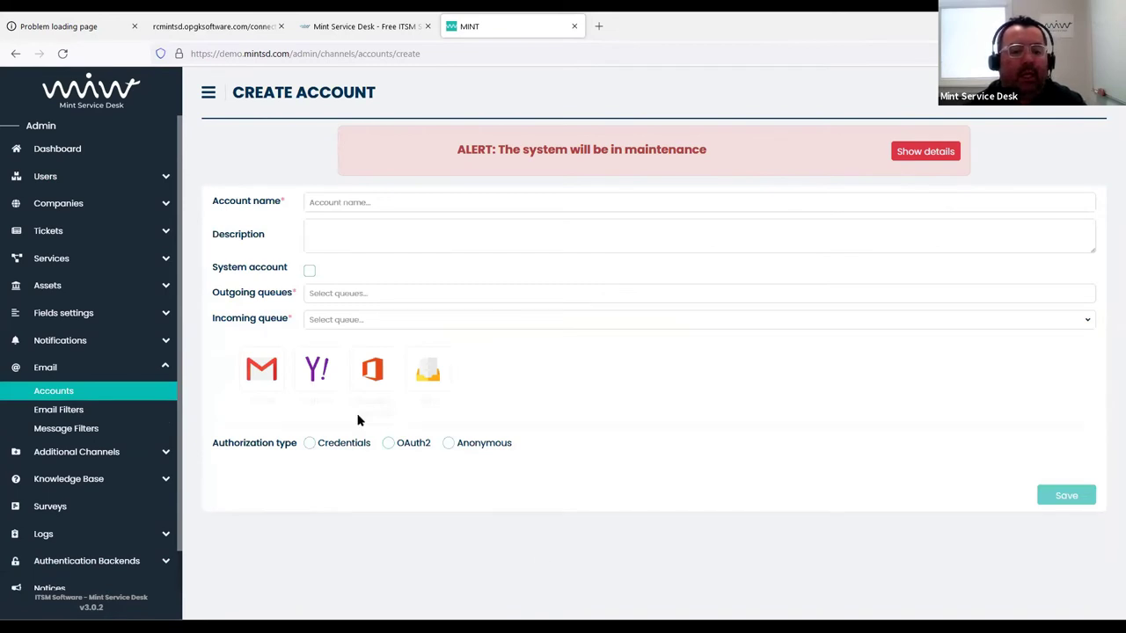
Choose the Other mail provider and switch authorization from Credentials to Anonymous
left_click(427, 374)
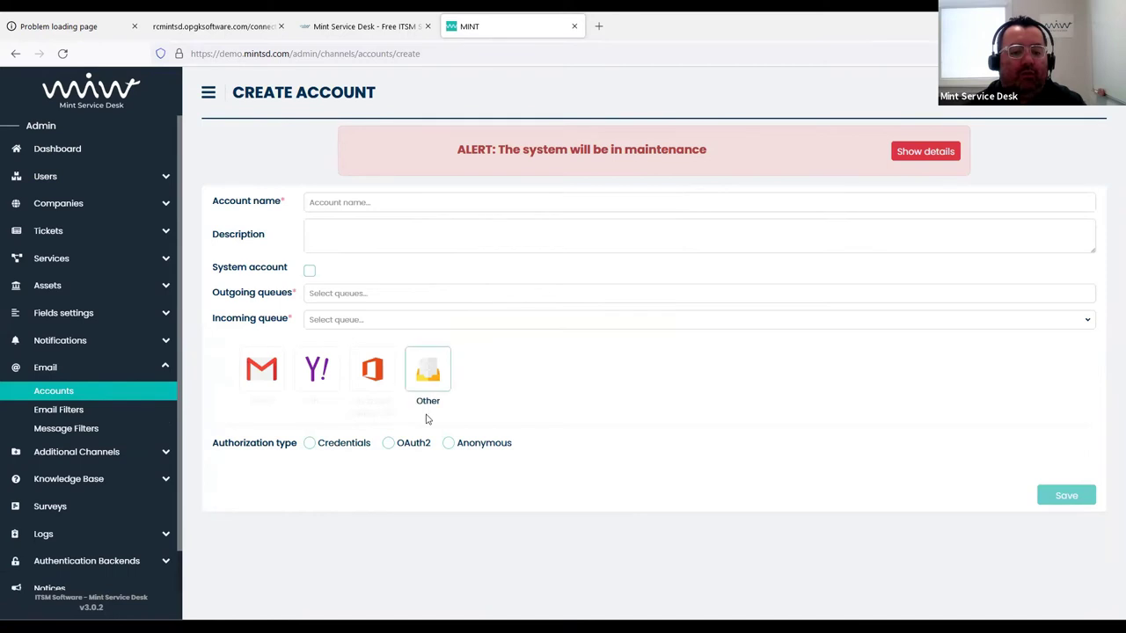
left_click(310, 443)
scroll(479, 386, "down", 3)
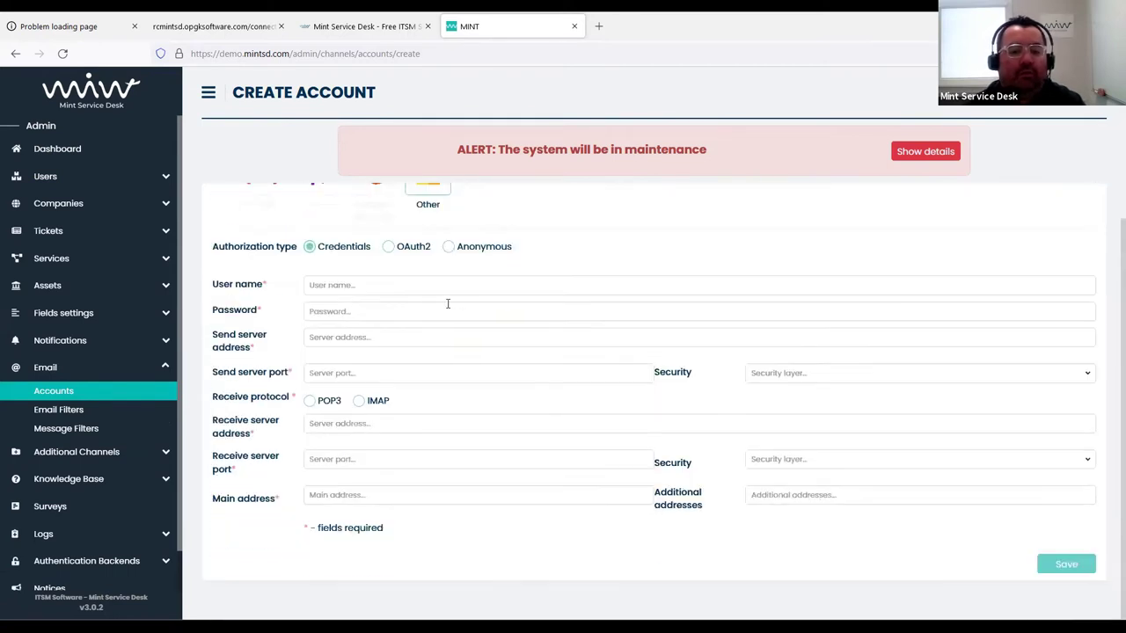
left_click(450, 247)
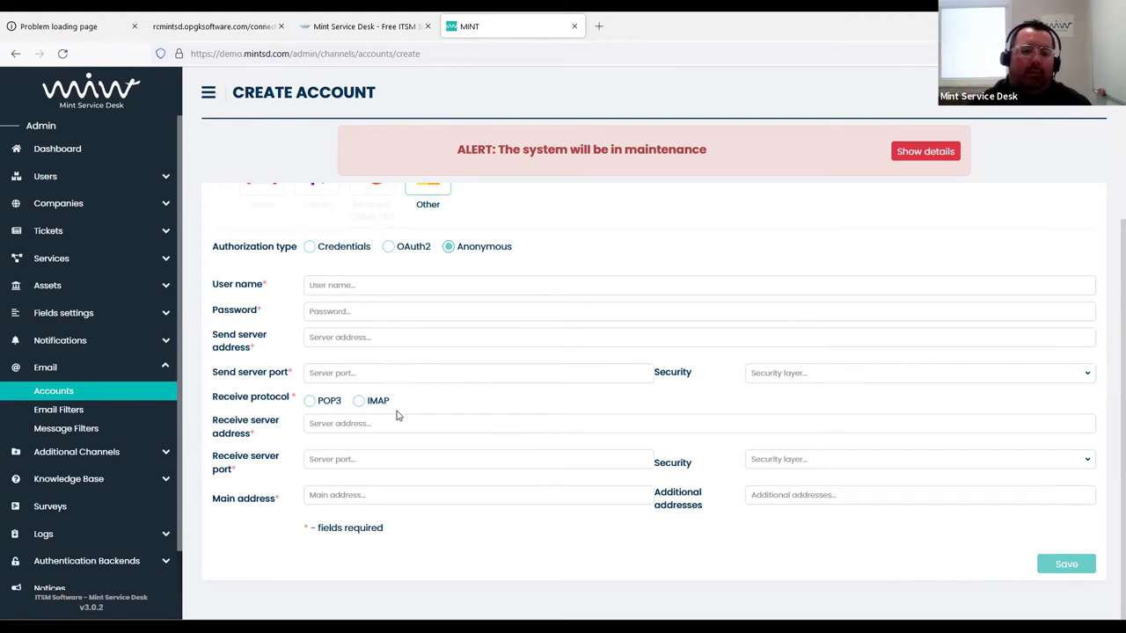
scroll(385, 415, "up", 3)
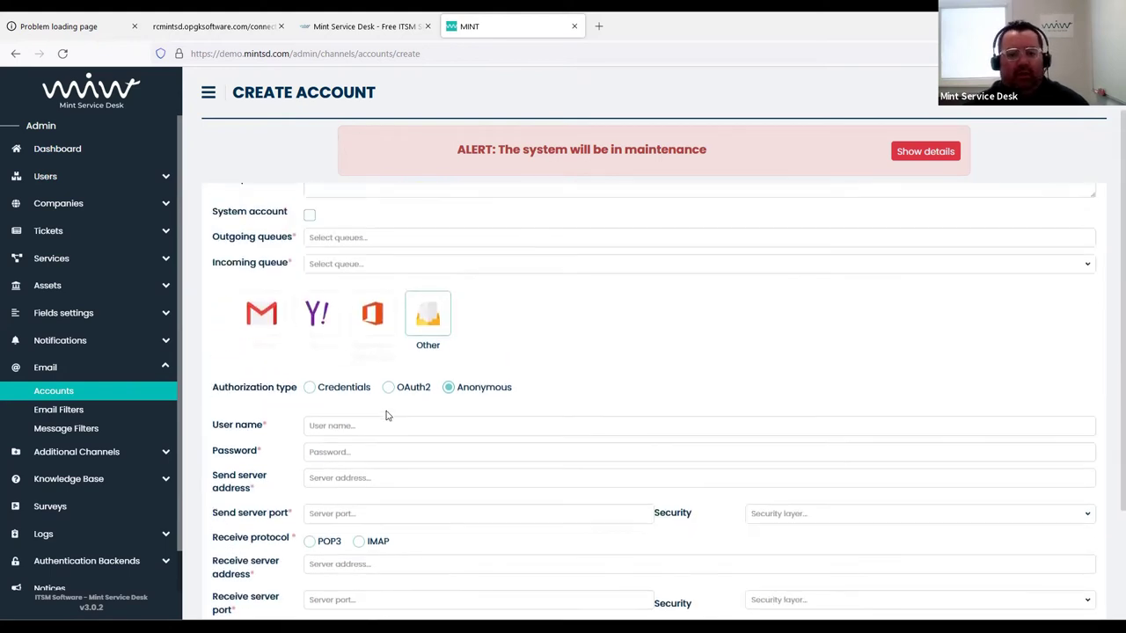
Leave the account form for the Dashboard, discarding the unsaved email account
left_click(79, 152)
left_click(555, 371)
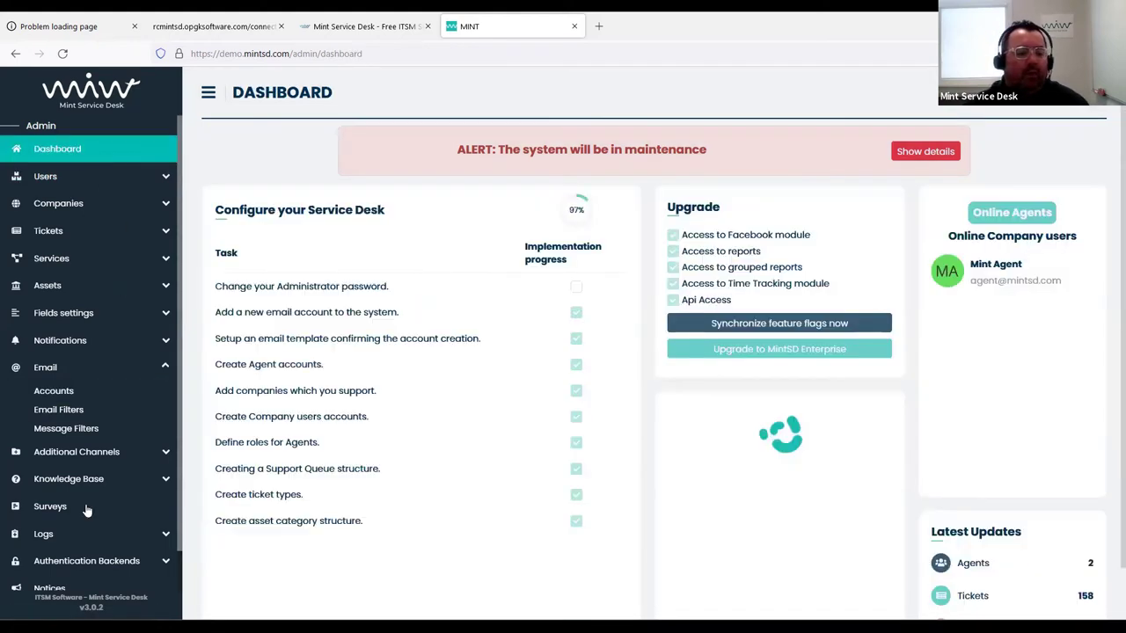
scroll(102, 475, "down", 1)
Uncheck Active on the maintenance alert notice, save it, and return to the Dashboard
left_click(76, 550)
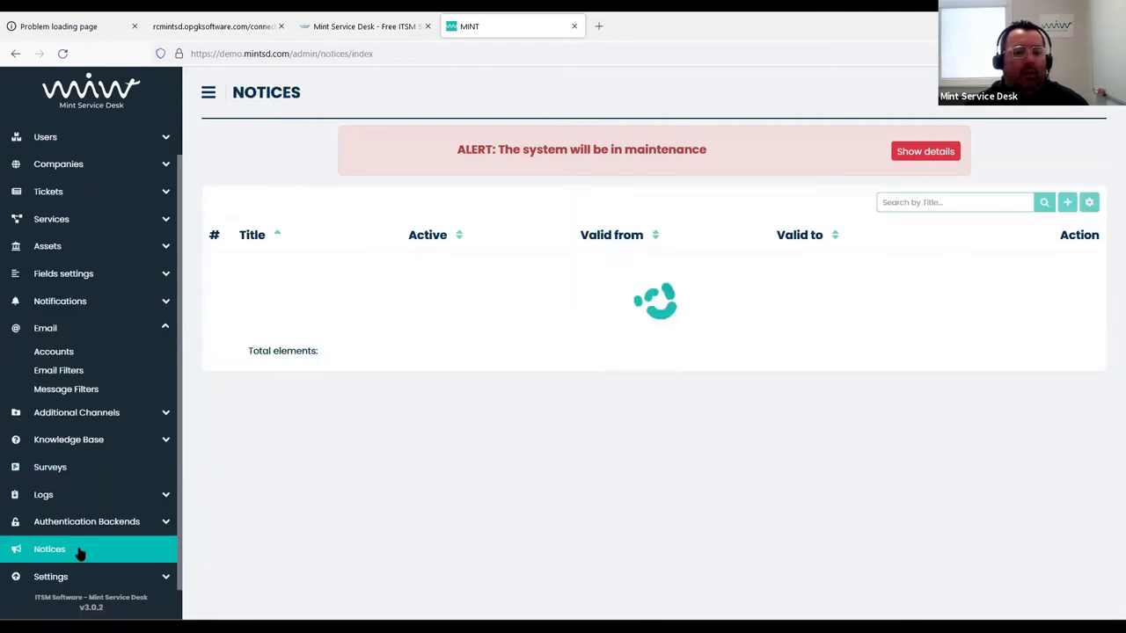
left_click(1012, 269)
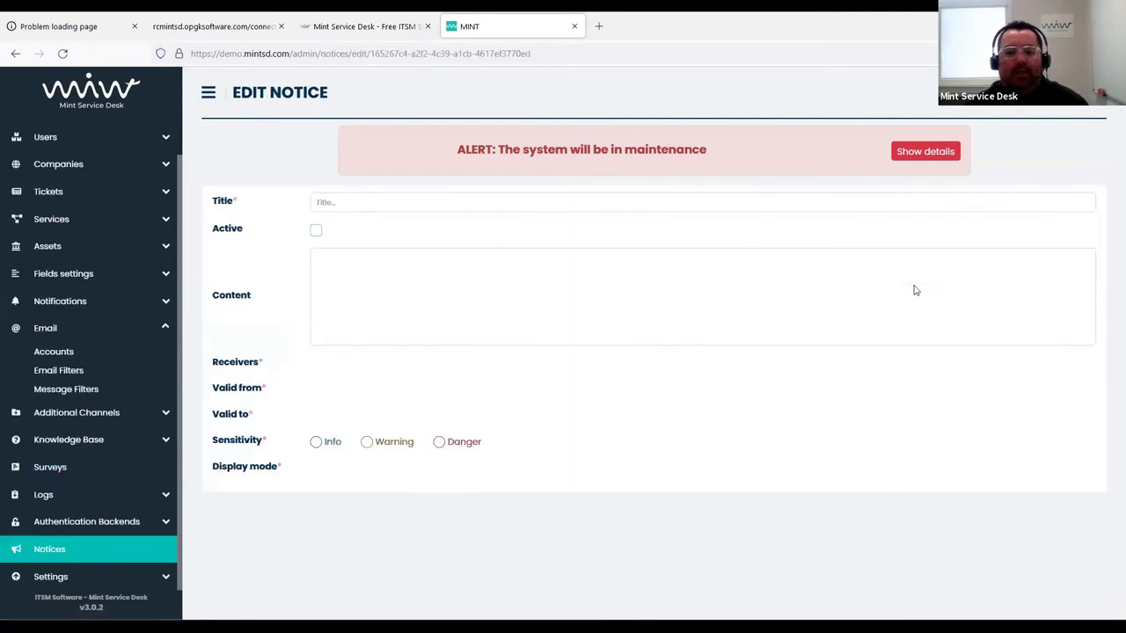
left_click(315, 232)
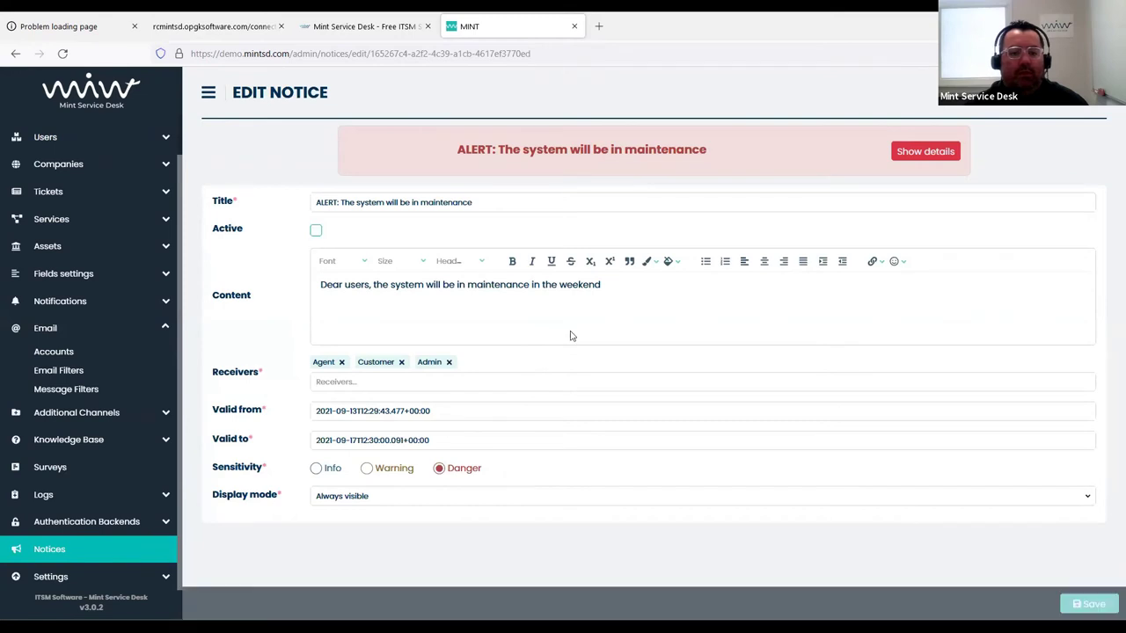
left_click(1081, 604)
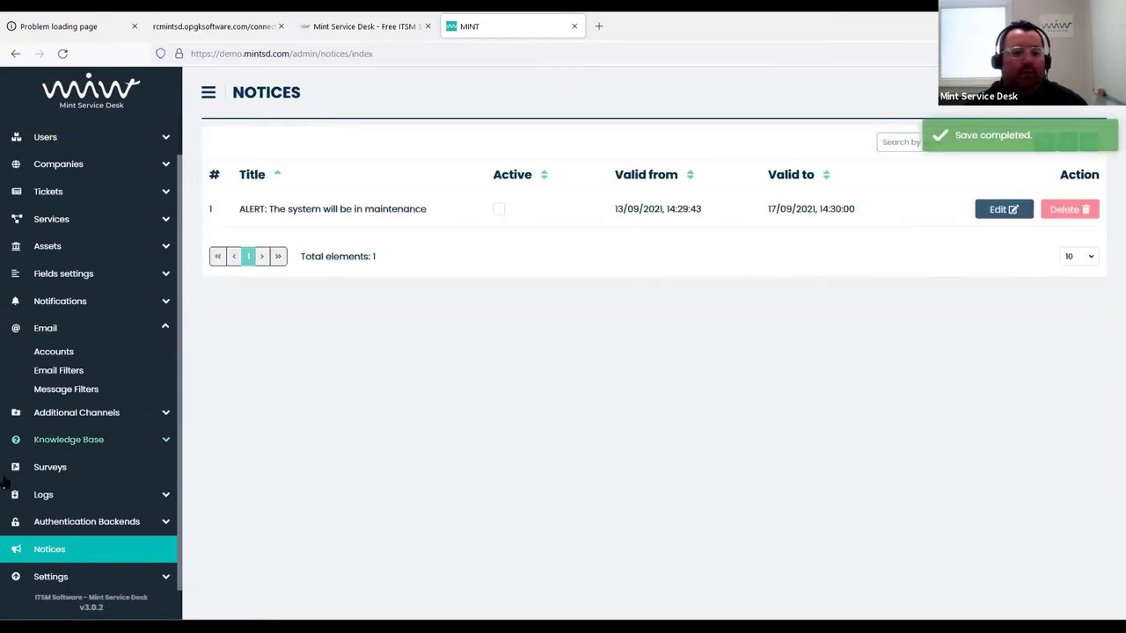
scroll(97, 172, "up", 1)
left_click(83, 154)
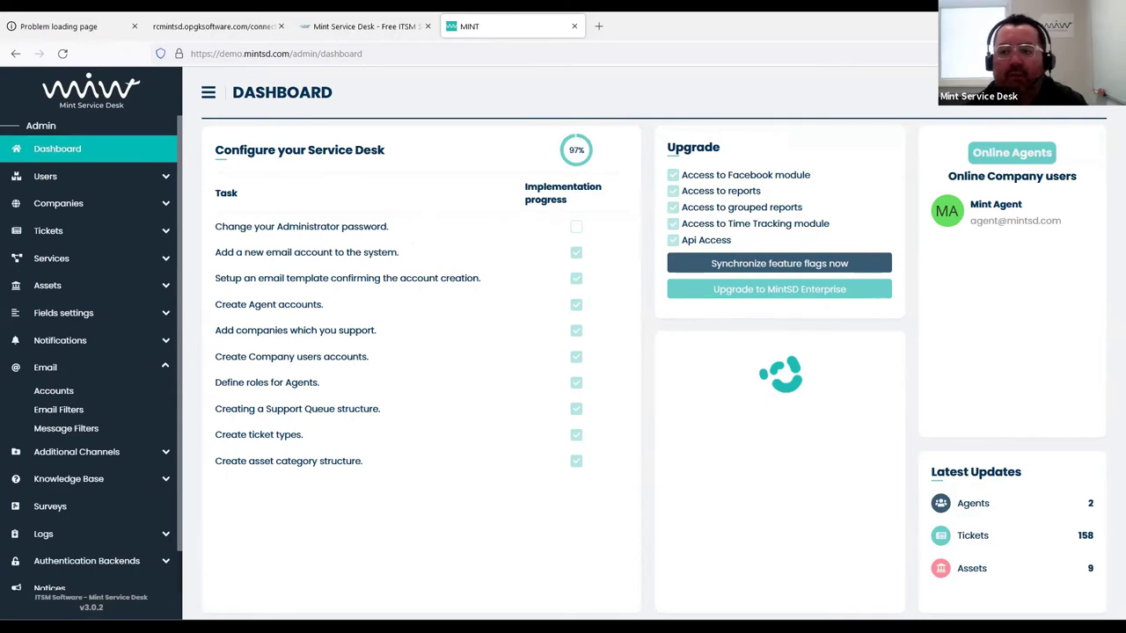
left_click(1082, 92)
Sign out of the admin account and sign in as user rs
left_click(997, 211)
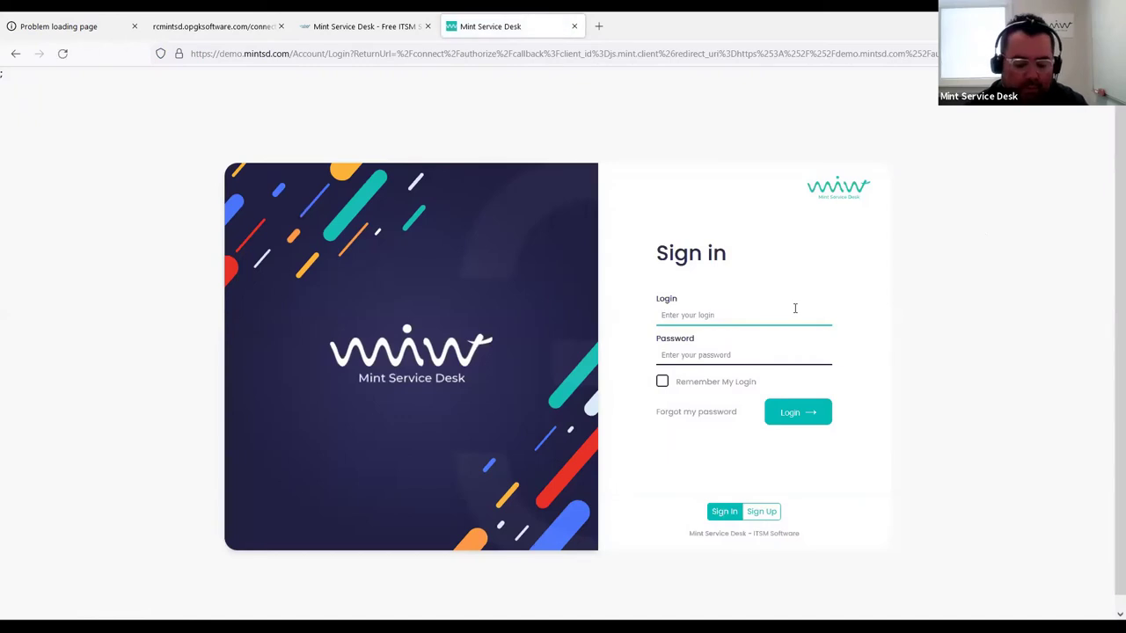
type("rs")
key("Tab")
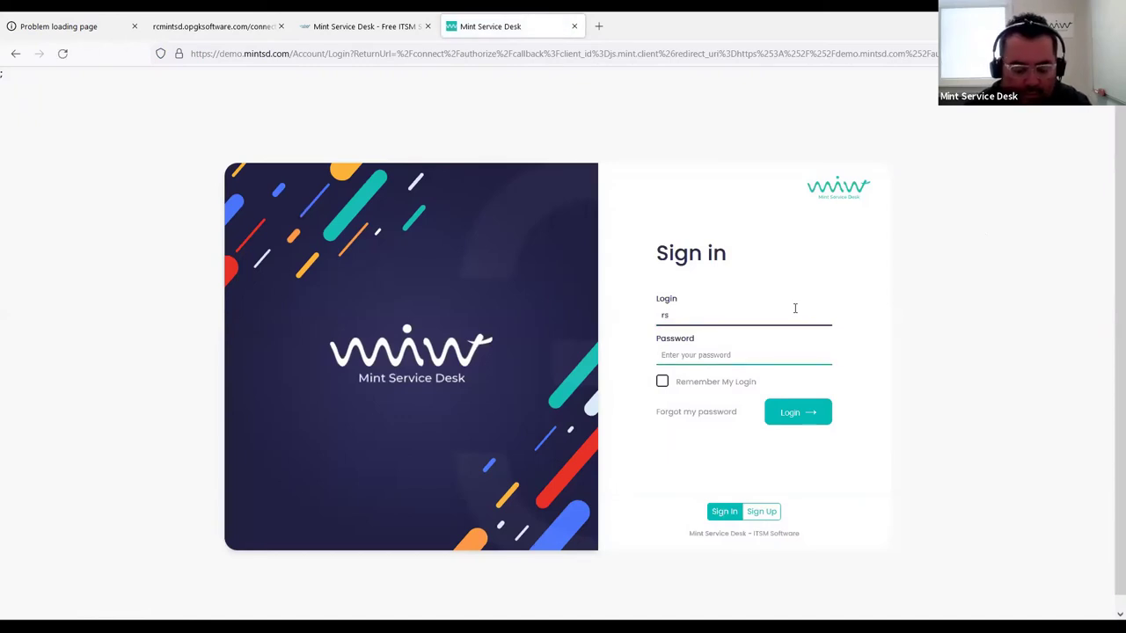
type("*********")
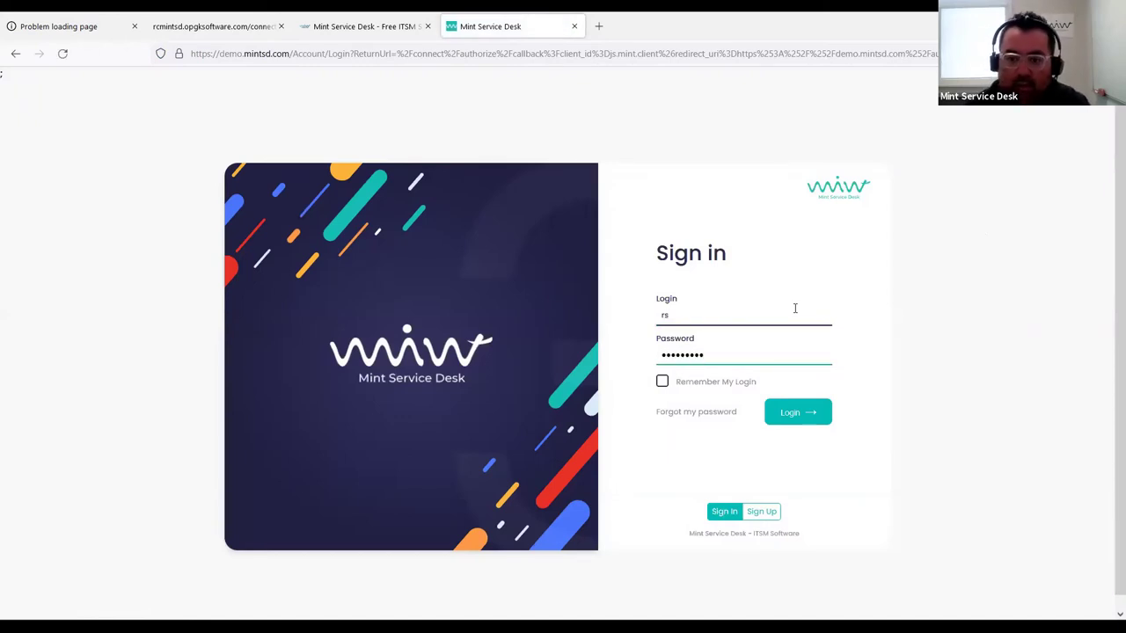
key("Return")
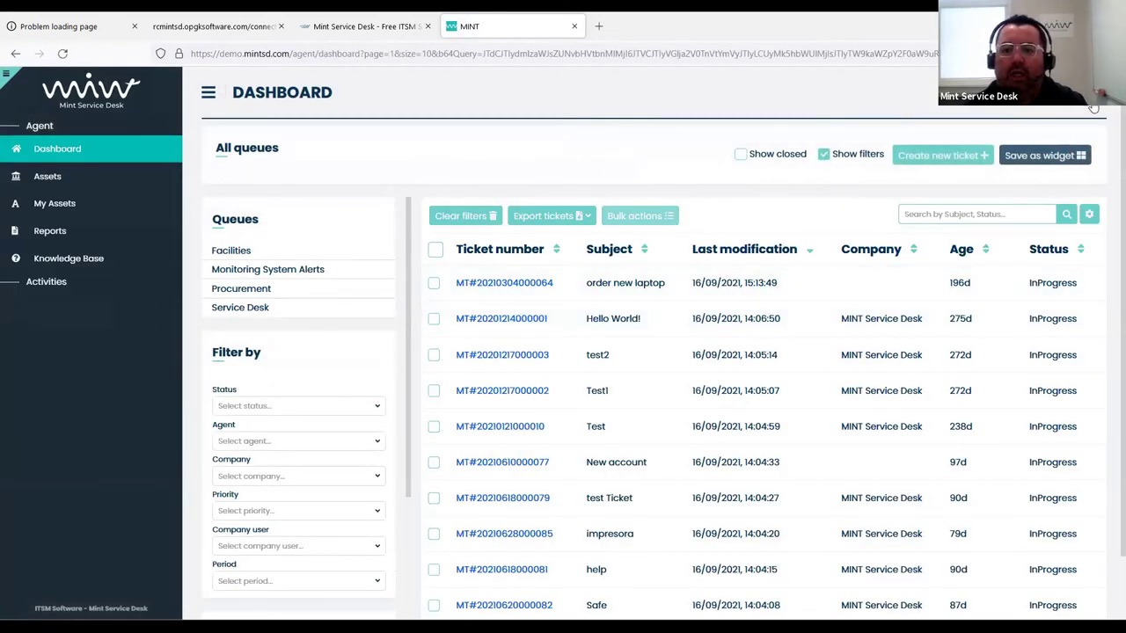
Review the Out of office dates on the rs user's profile page
left_click(1093, 106)
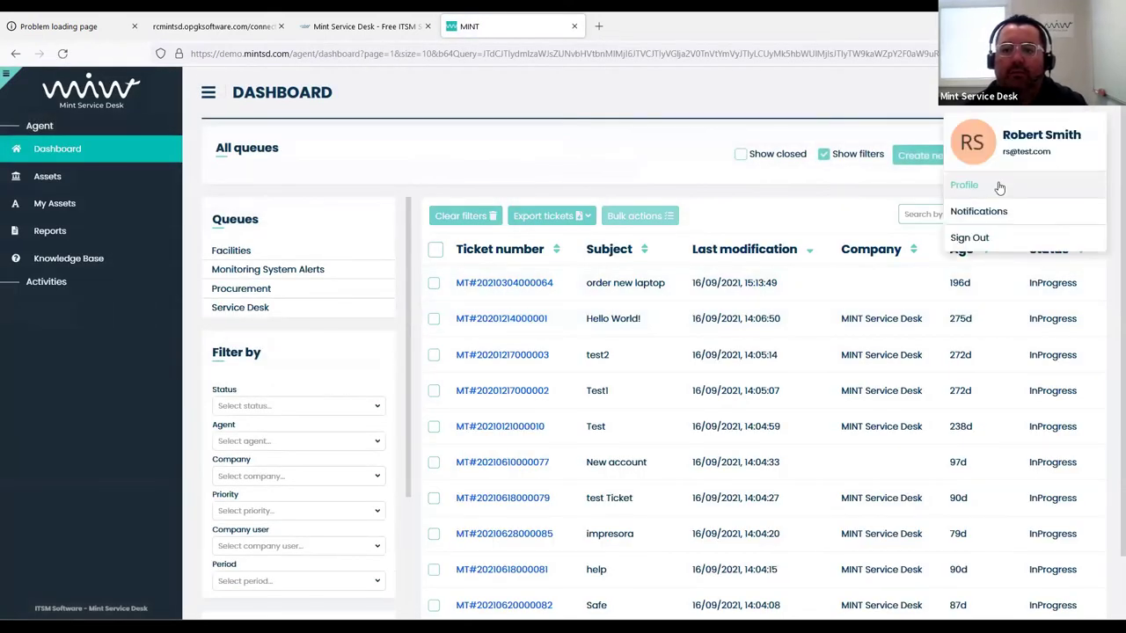
left_click(997, 185)
scroll(603, 354, "down", 3)
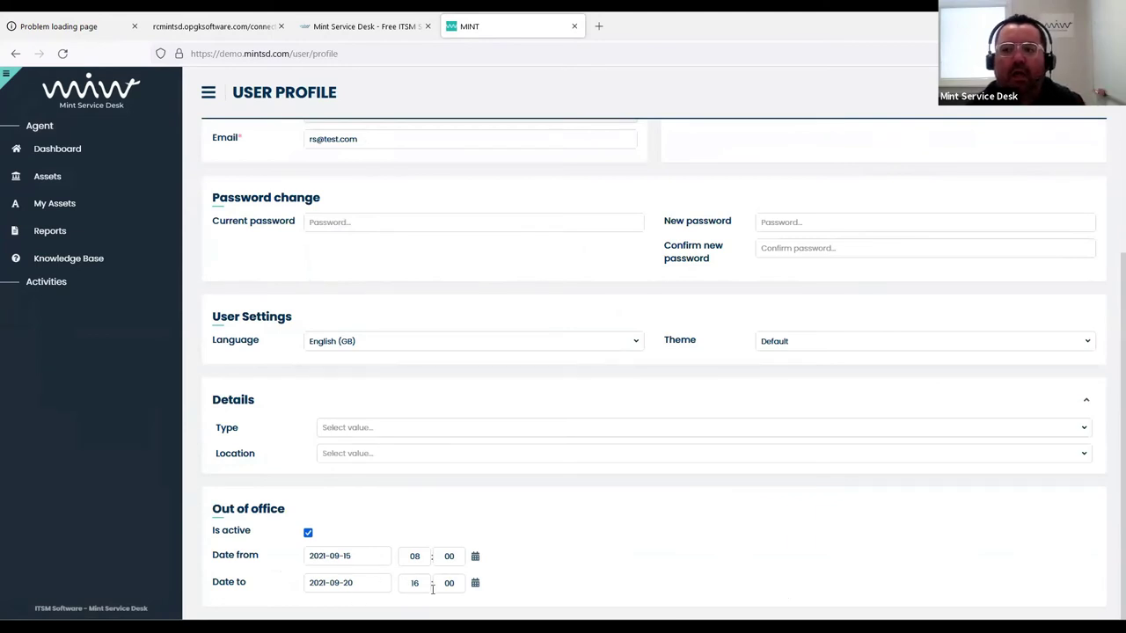
Sign out and log in with the agent account
left_click(1086, 92)
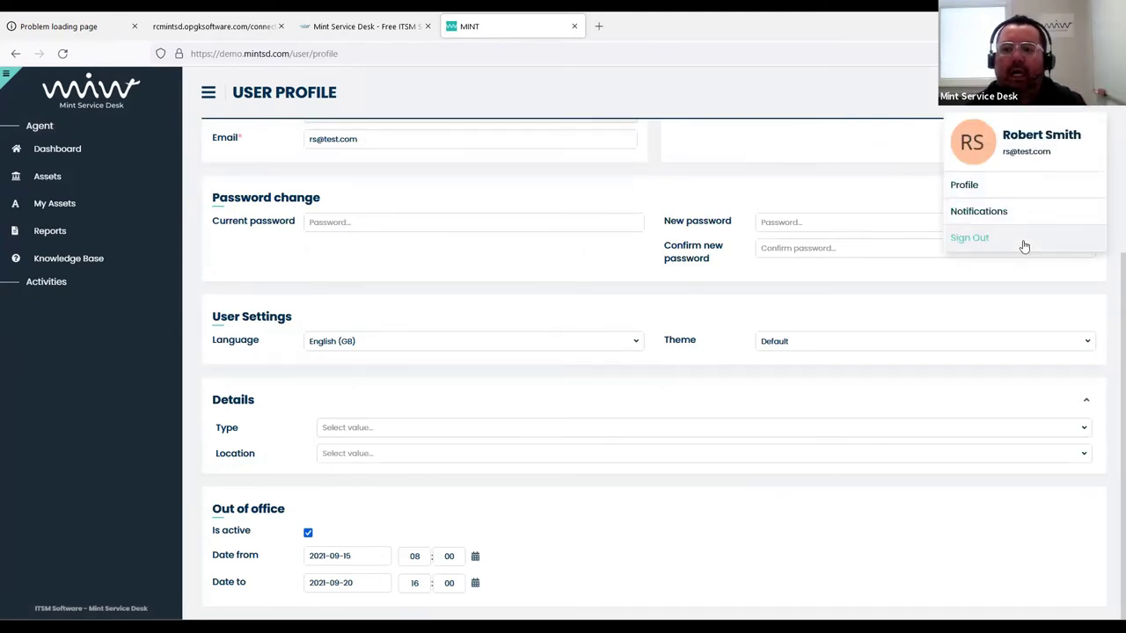
left_click(1020, 240)
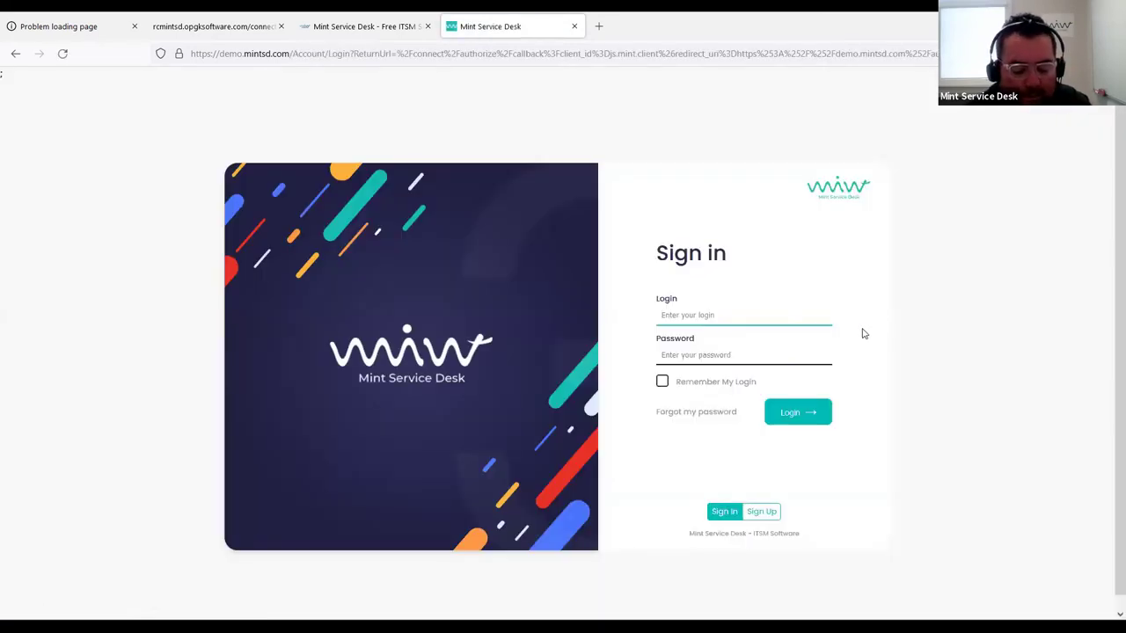
type("agent")
key("Tab")
type("agen")
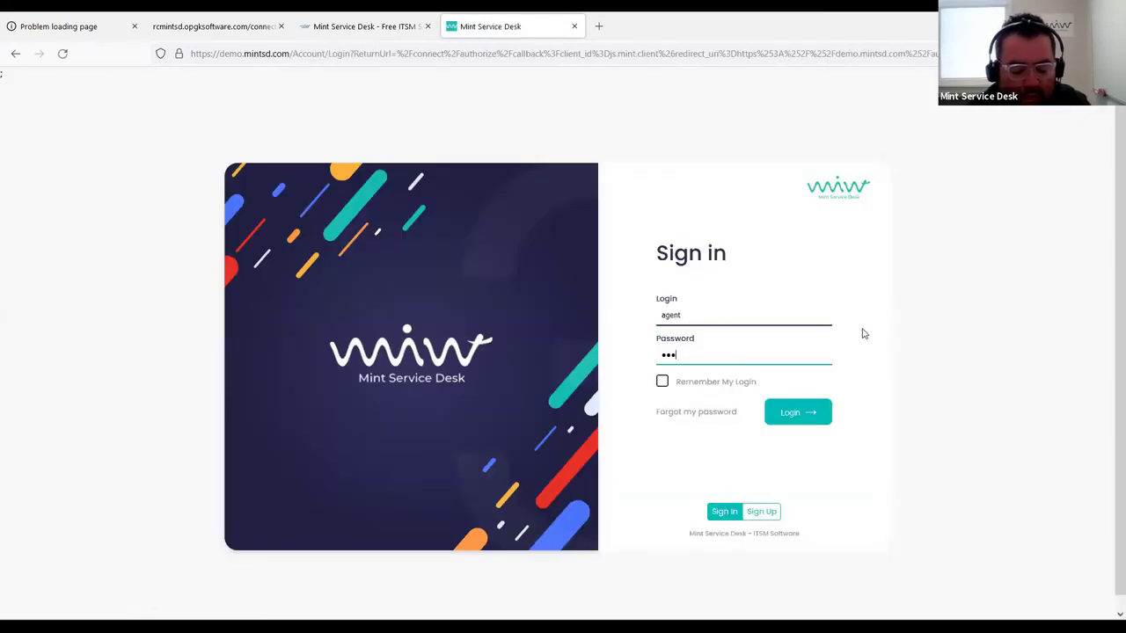
type("t")
key("Return")
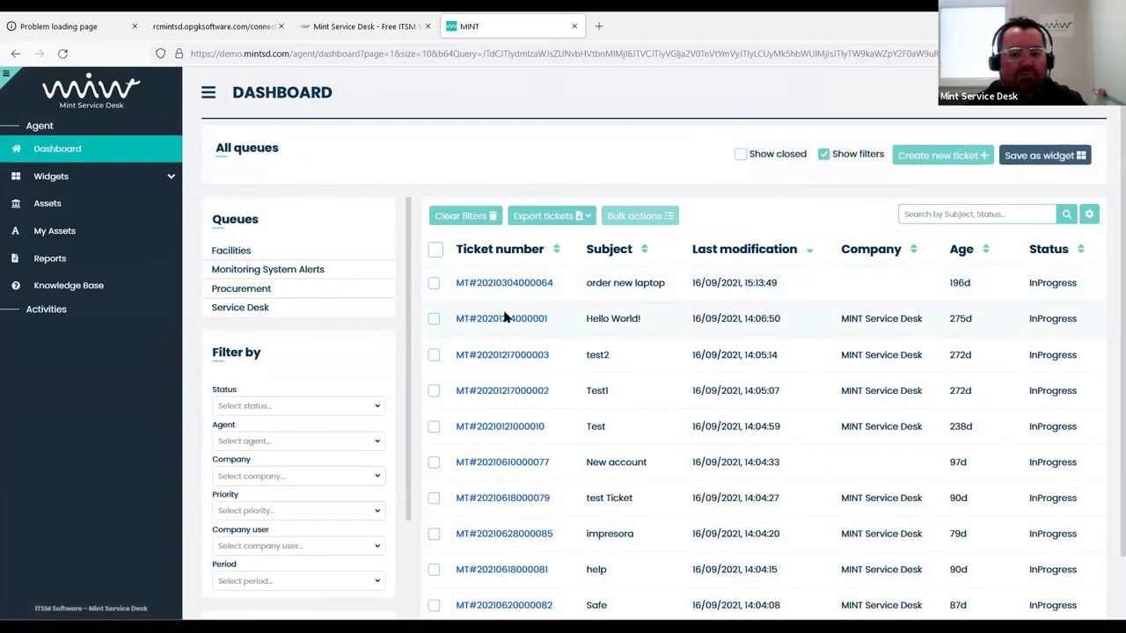
left_click(515, 286)
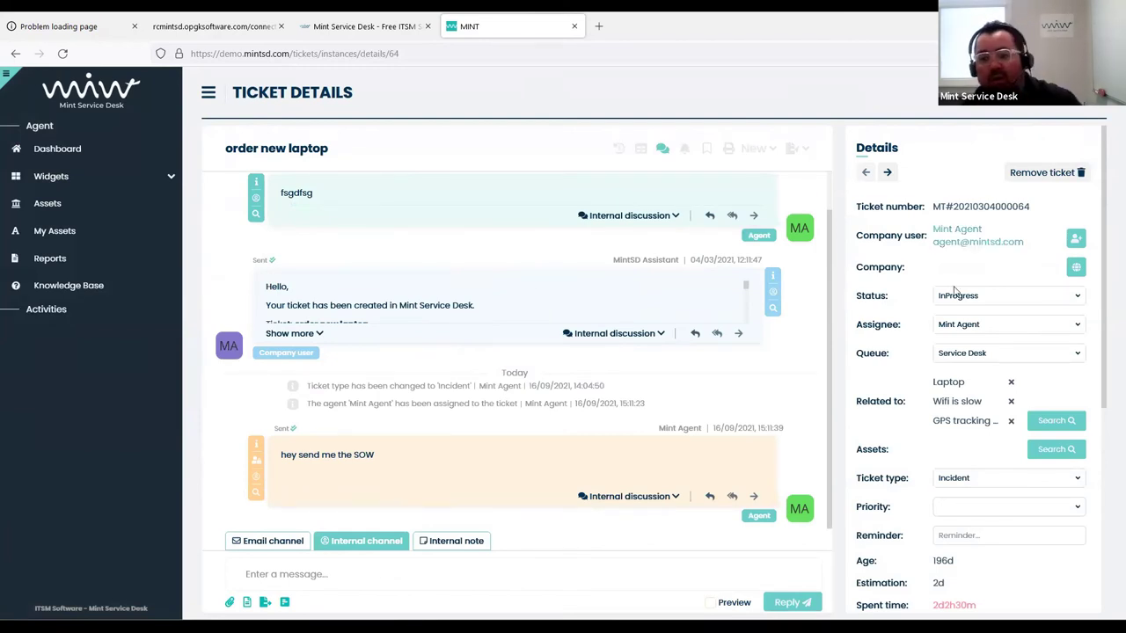
left_click(970, 320)
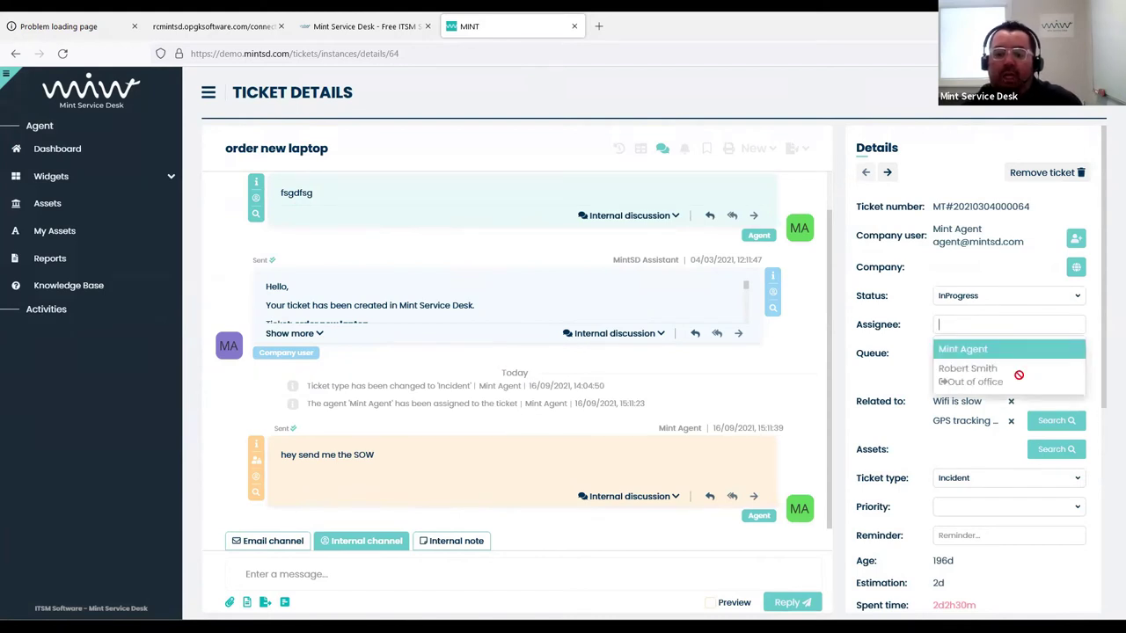
left_click_drag(986, 380, 969, 382)
left_click(969, 382)
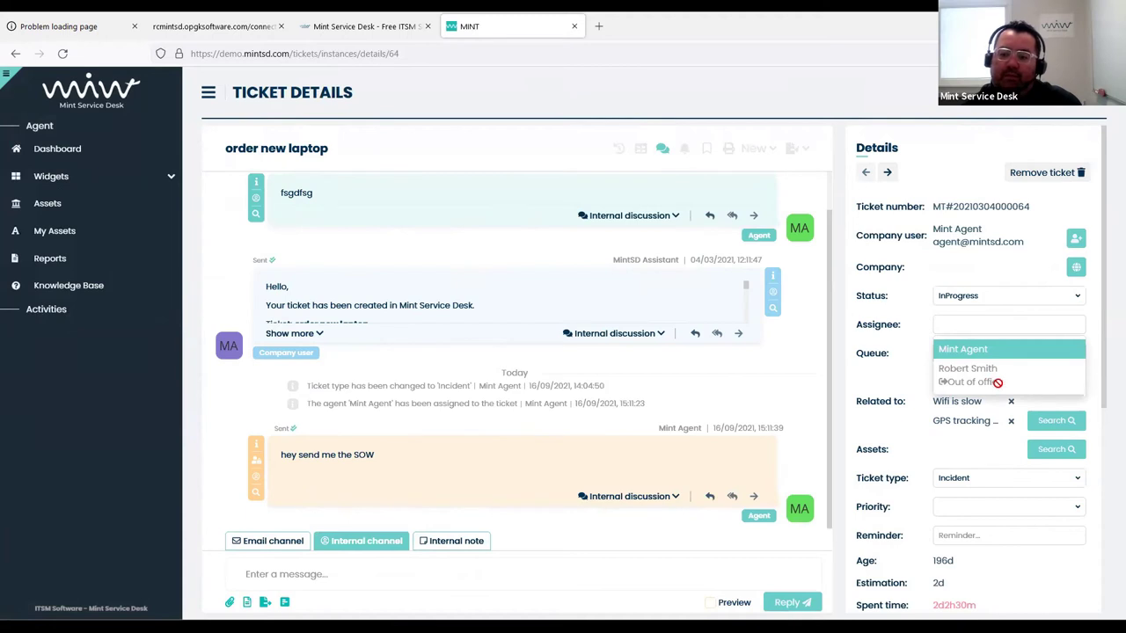
double_click(987, 382)
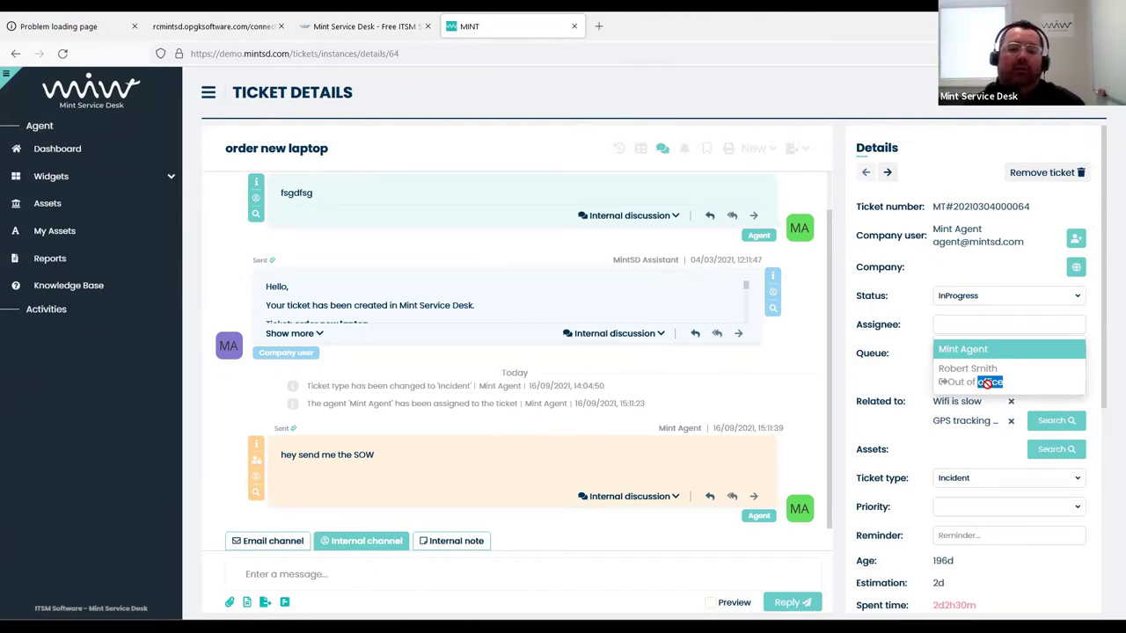
Back on the Dashboard, hide the queues and filters side panel
left_click(104, 149)
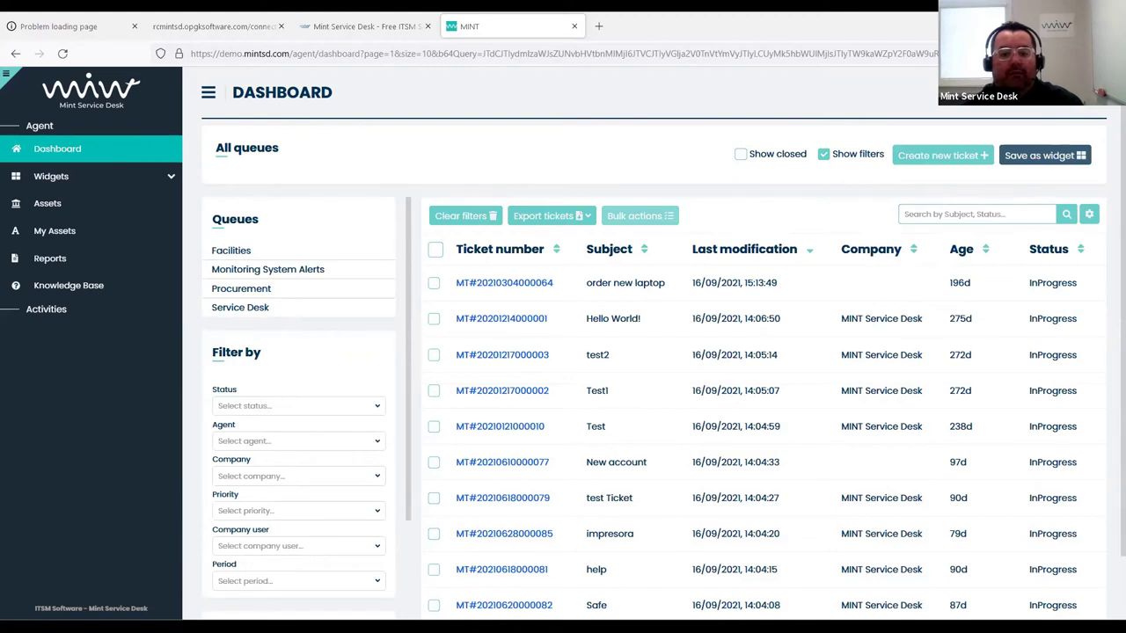
left_click(84, 154)
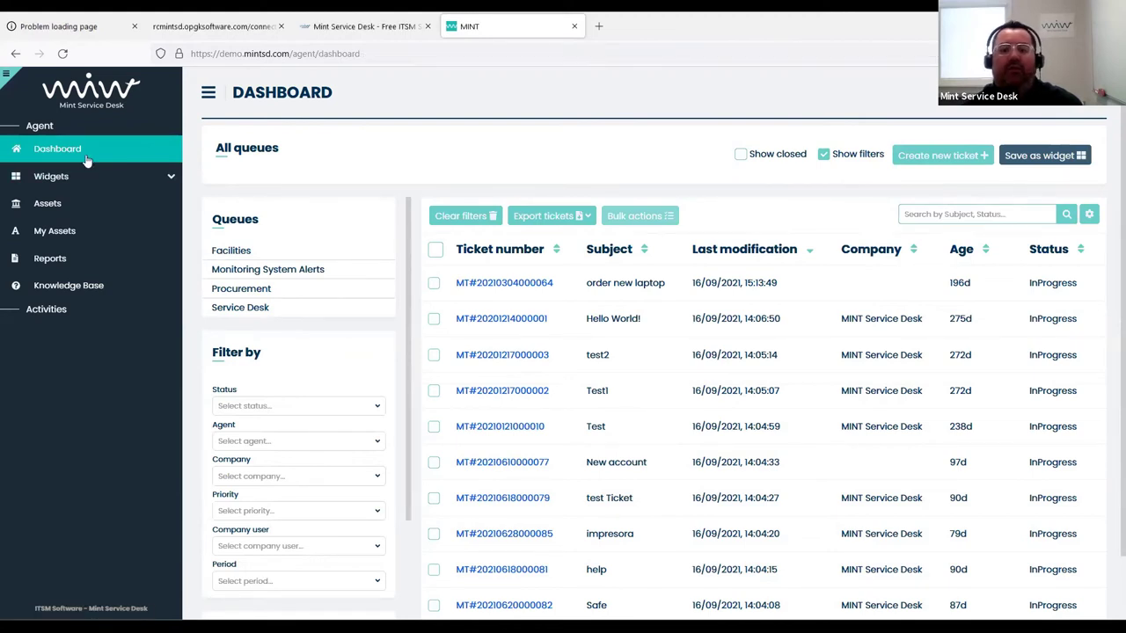
left_click(823, 154)
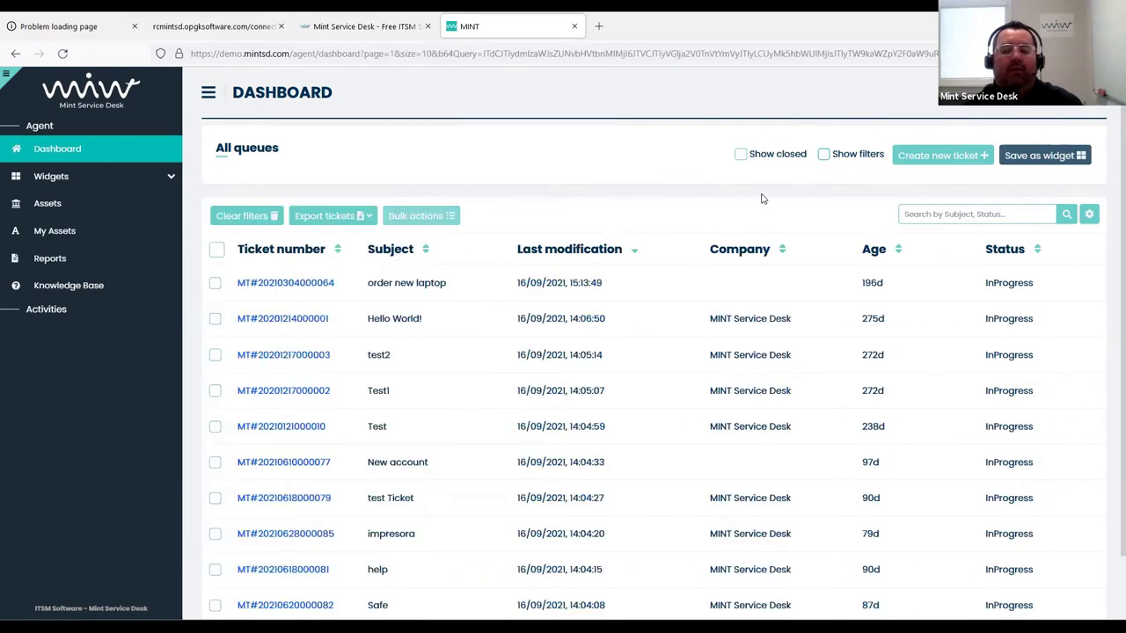
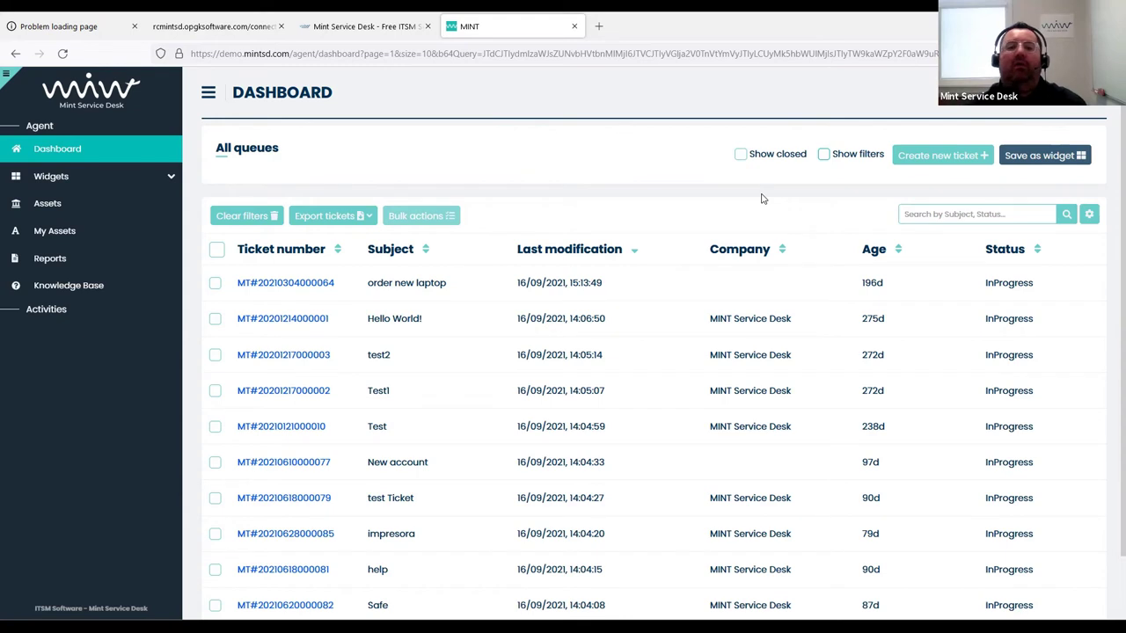
Hide the Ticket number, Subject, Last modification, Company and Age columns
left_click(1089, 213)
left_click(983, 384)
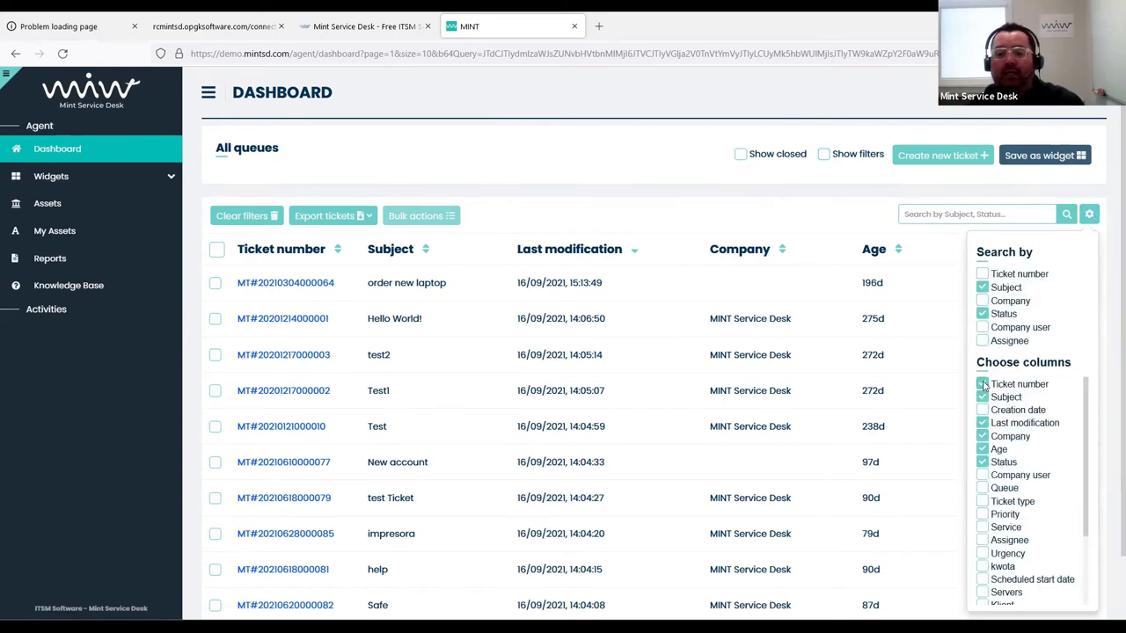
left_click(982, 397)
left_click(982, 423)
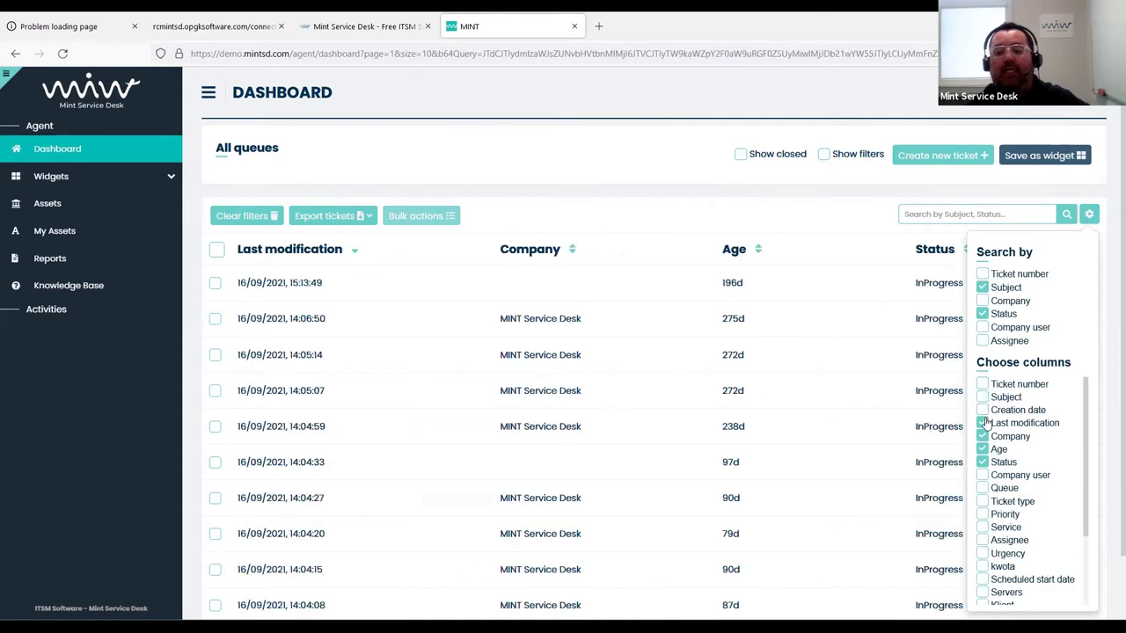
left_click(982, 436)
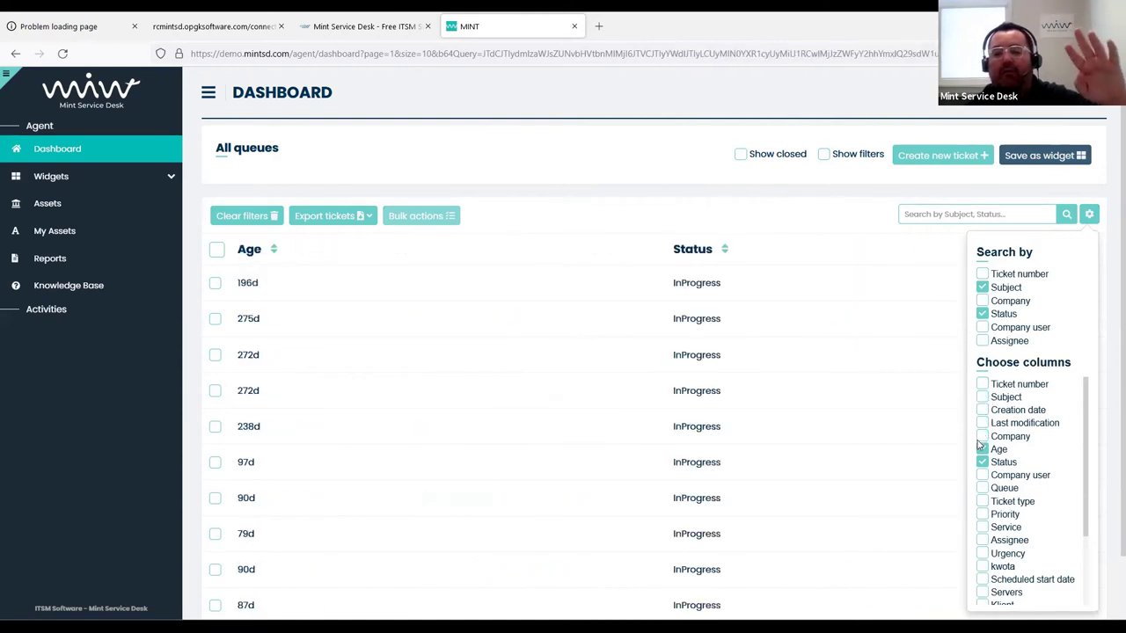
left_click(983, 449)
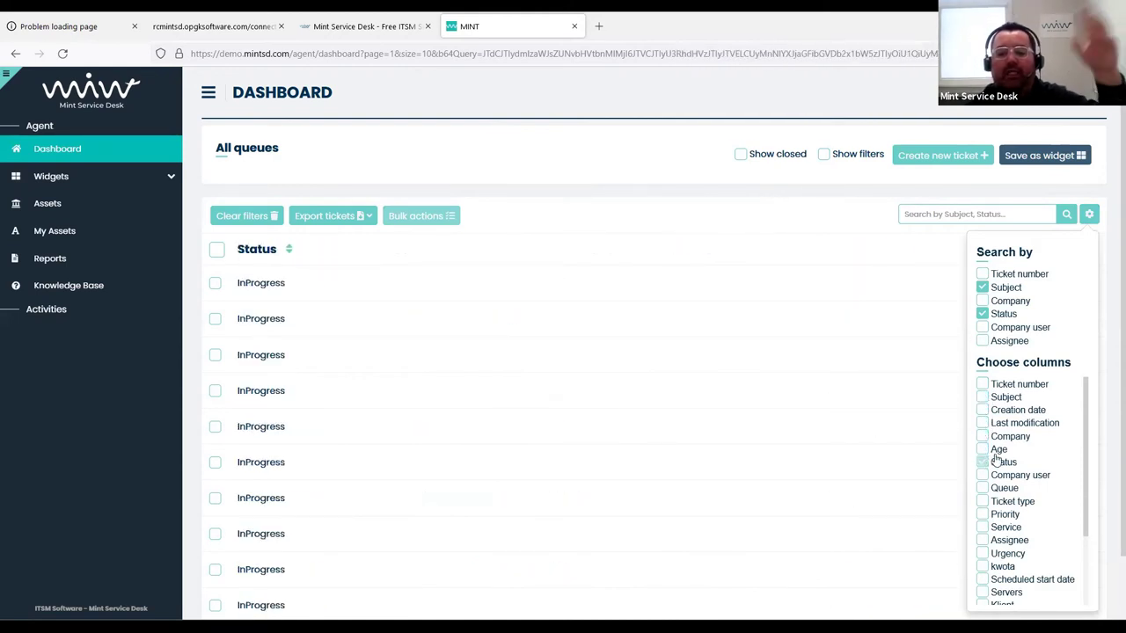
Add the Urgency, Scheduled start date, Major Incident, Change Type and Impact columns
scroll(1004, 430, "down", 3)
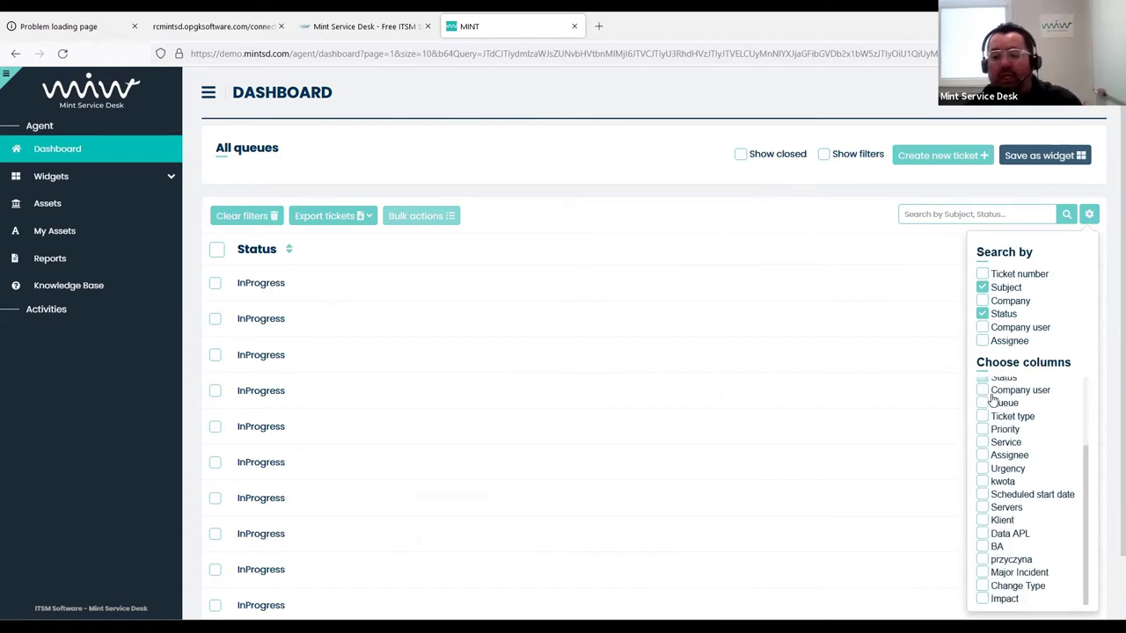
scroll(998, 457, "down", 2)
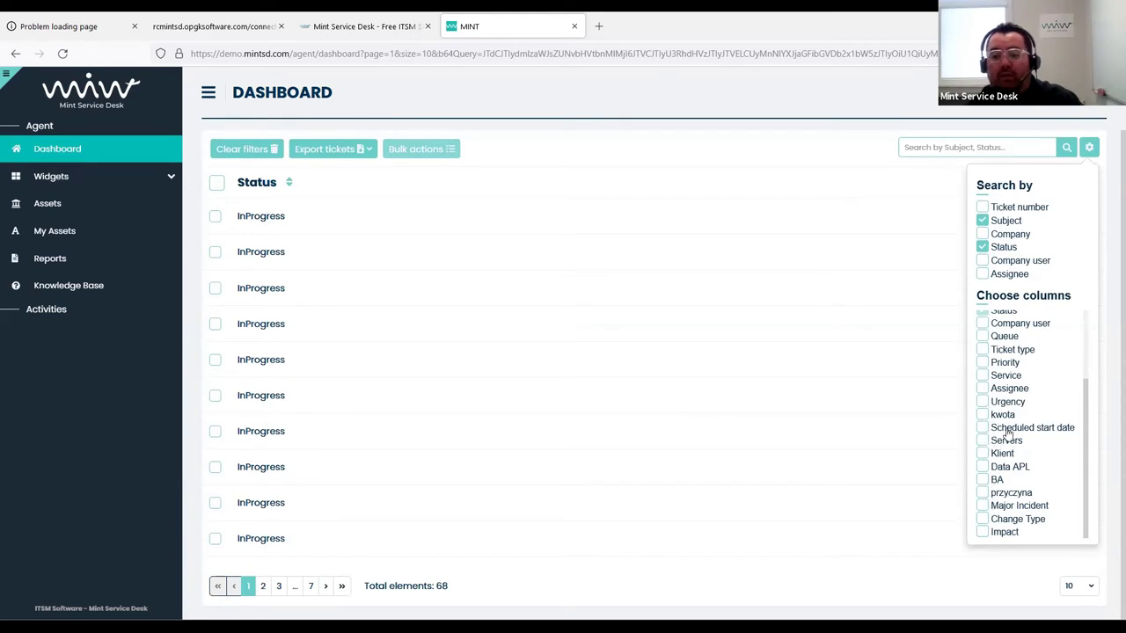
left_click(983, 402)
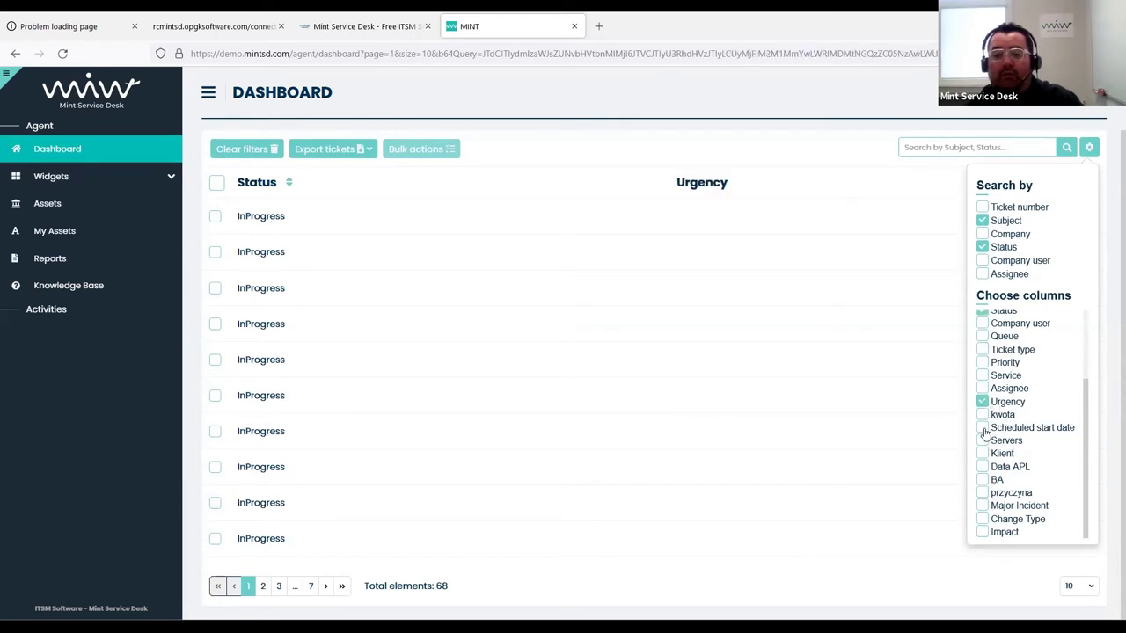
left_click(983, 428)
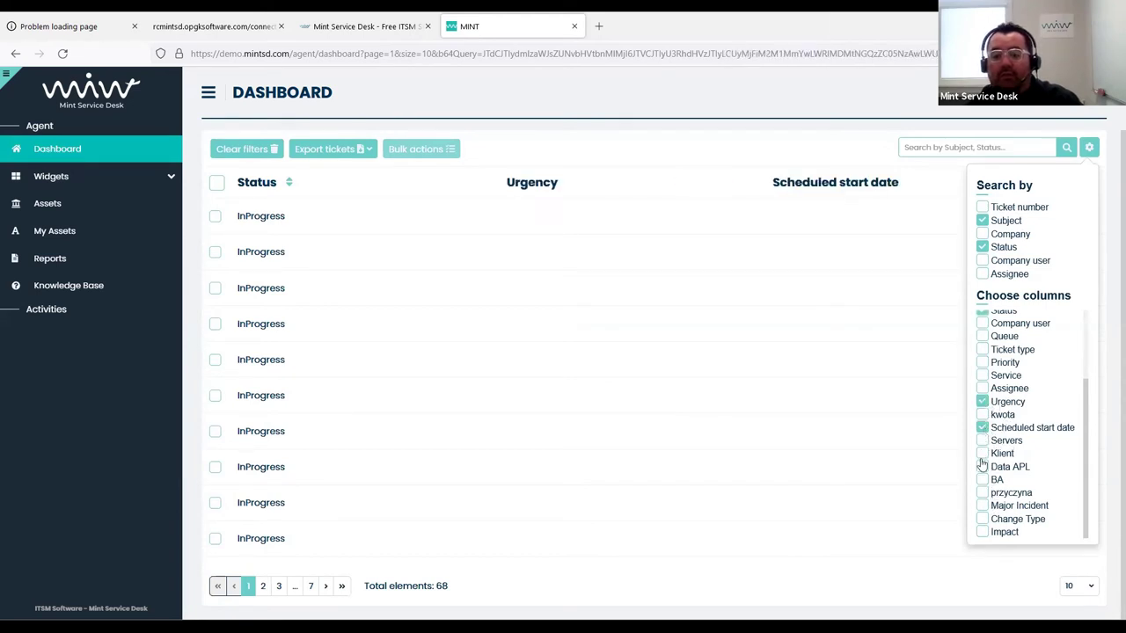
left_click(983, 506)
left_click(983, 519)
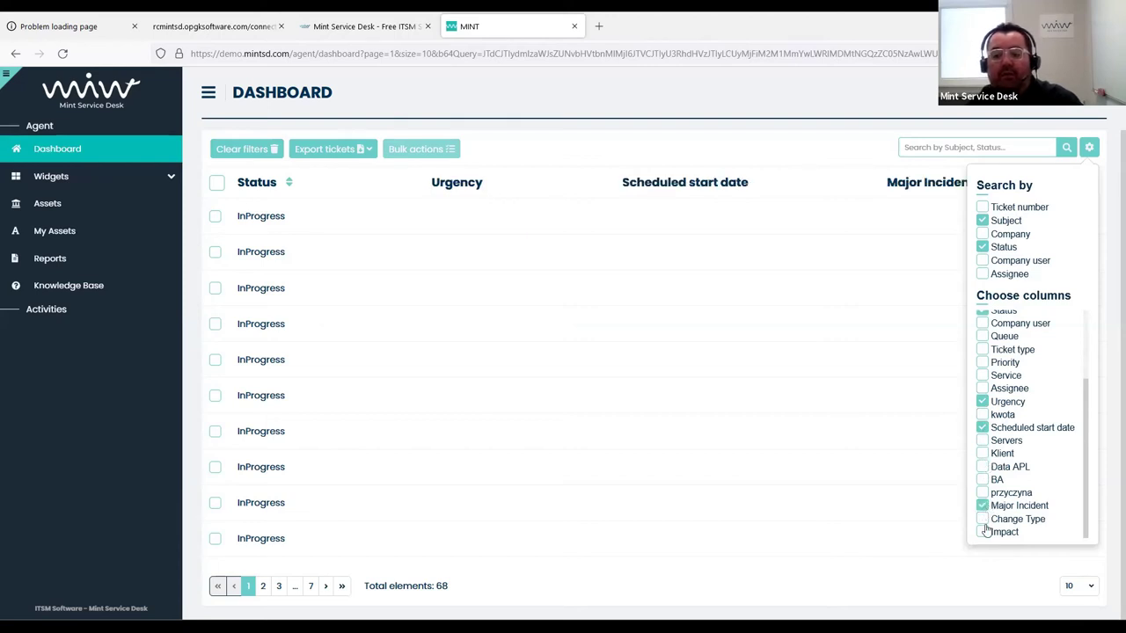
left_click(983, 533)
scroll(1002, 425, "up", 3)
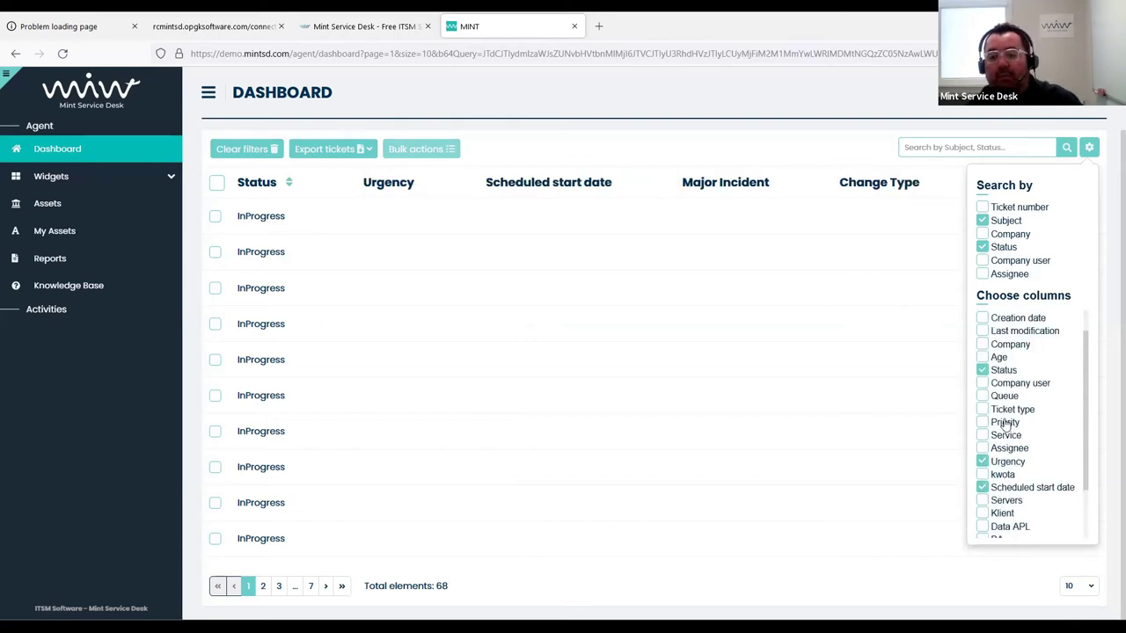
left_click(767, 315)
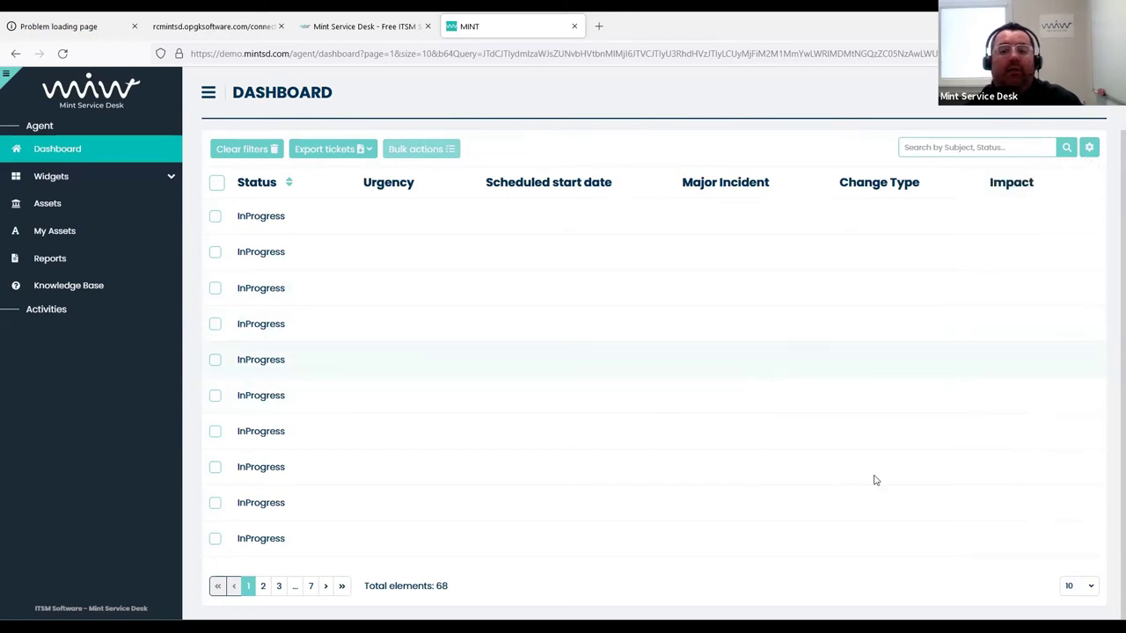
left_click(1087, 586)
Show 100 tickets per page, restore the Ticket number and Subject columns, and show filters
left_click(1045, 575)
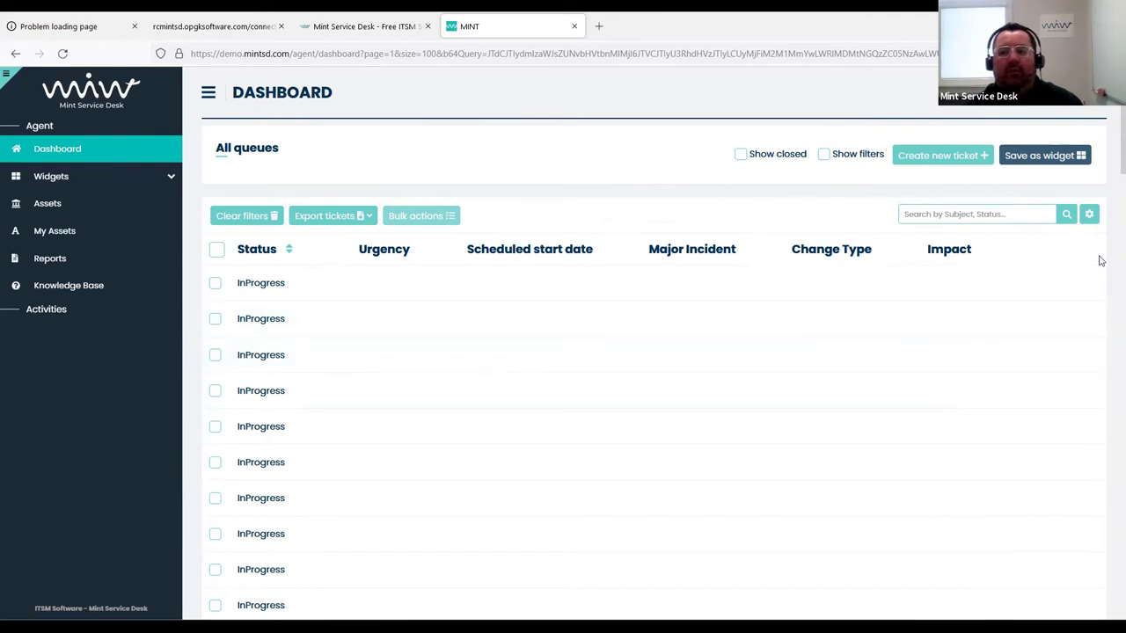
left_click(1089, 213)
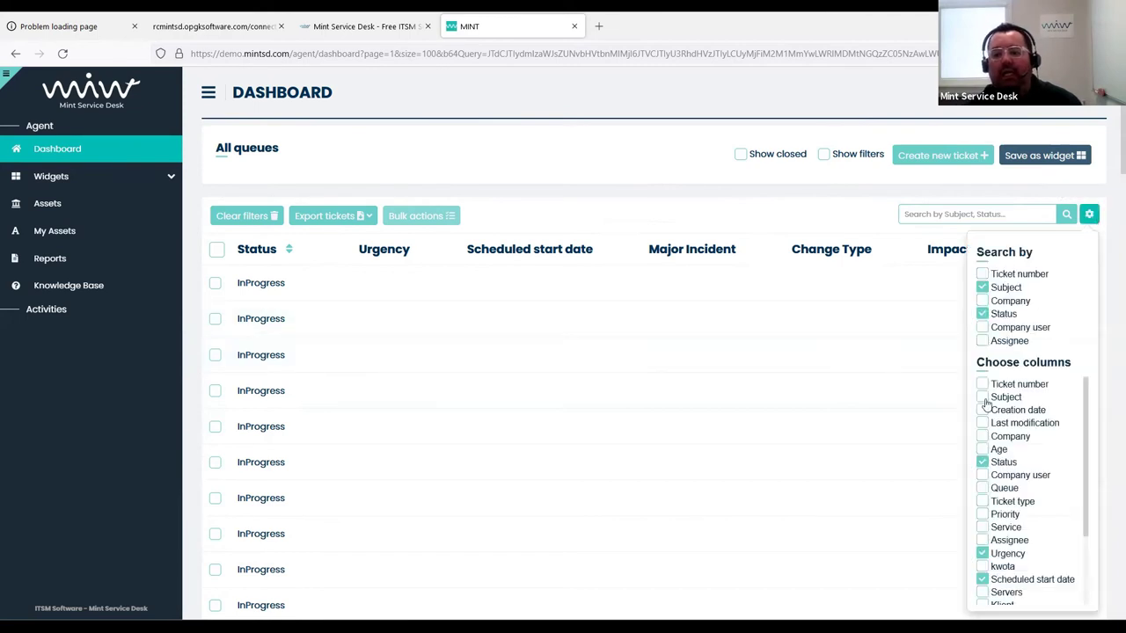
left_click(983, 384)
left_click(982, 397)
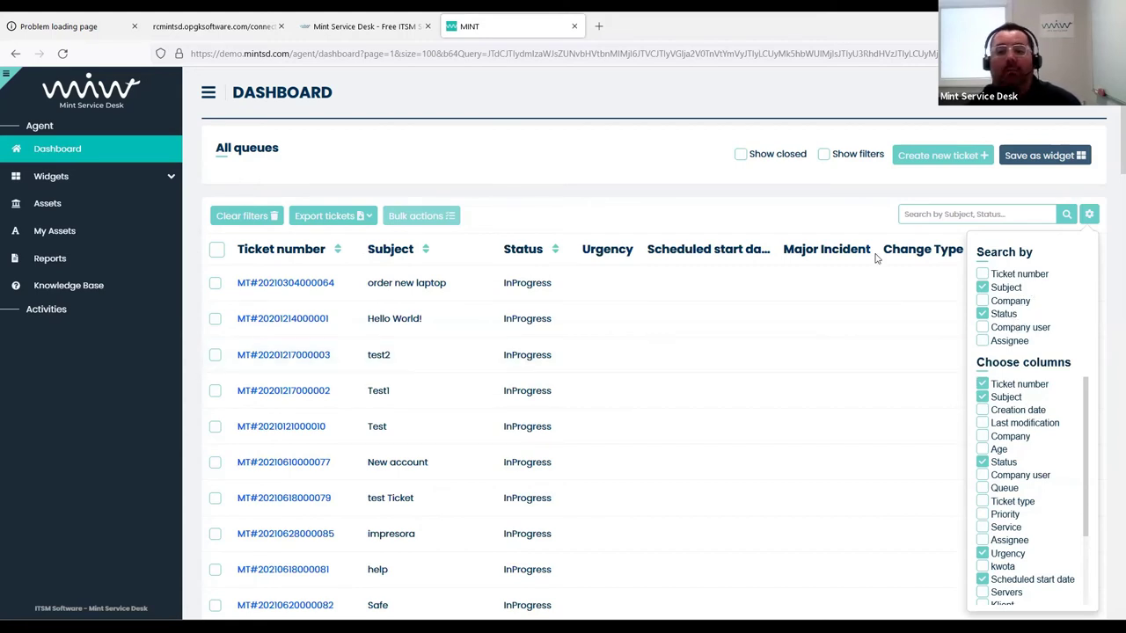
left_click(361, 103)
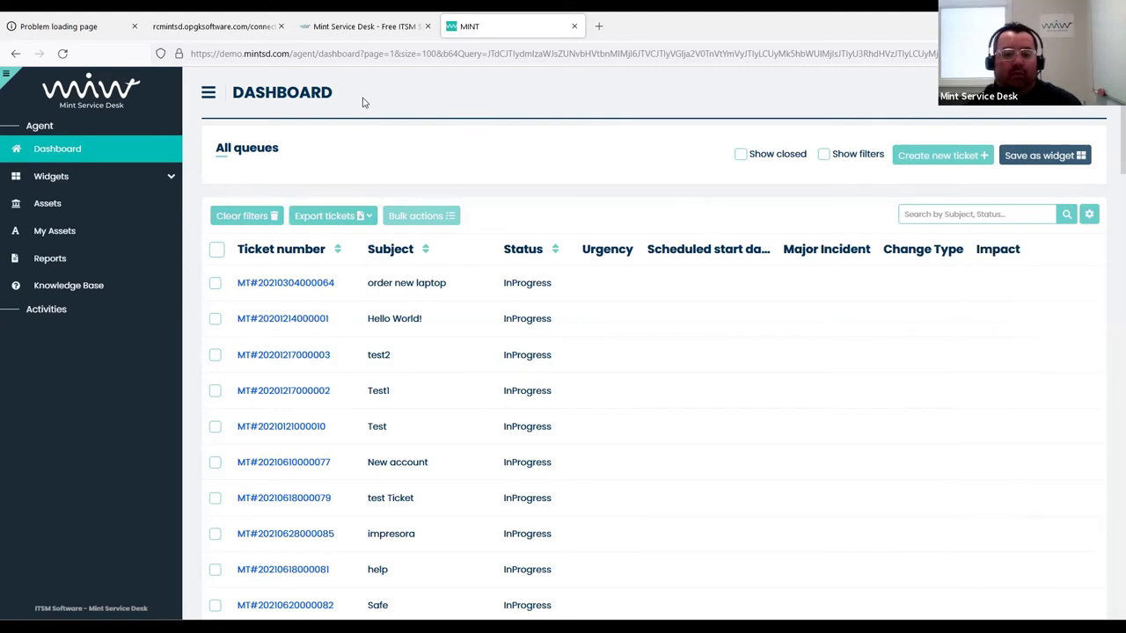
left_click(823, 154)
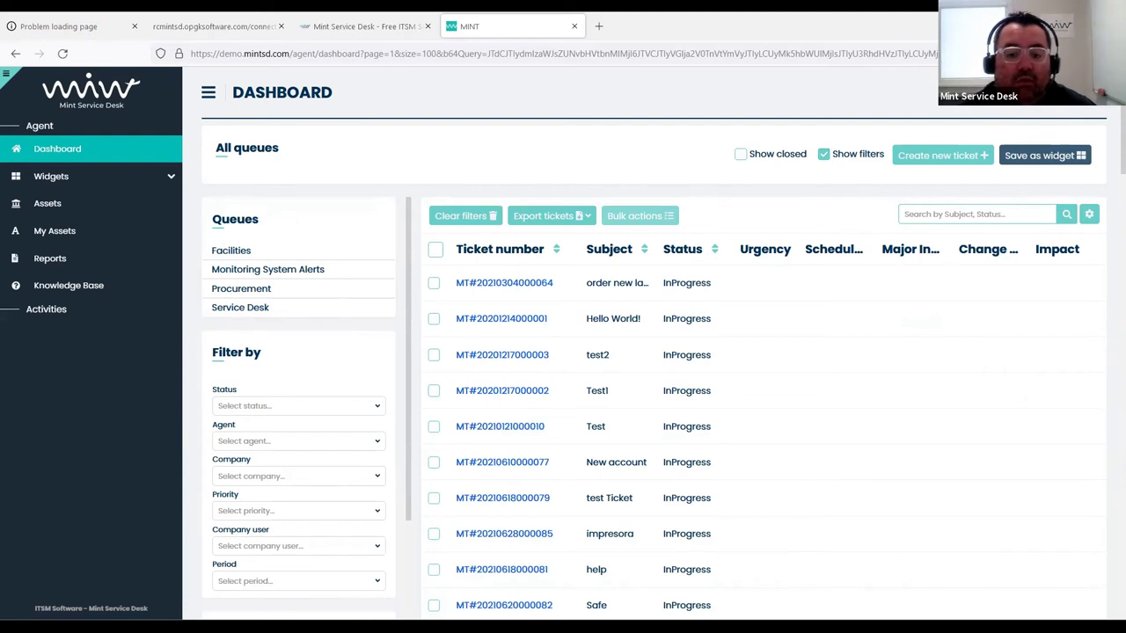
Sign out, log back in with the administrator credentials, and expand Notifications
left_click(1085, 105)
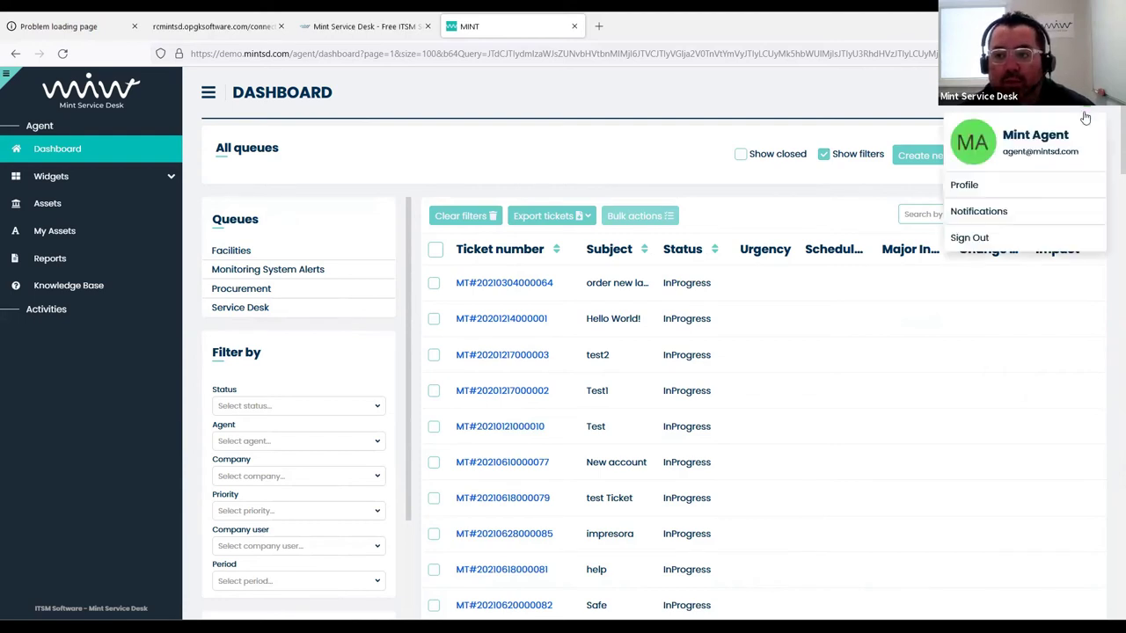
left_click(1001, 238)
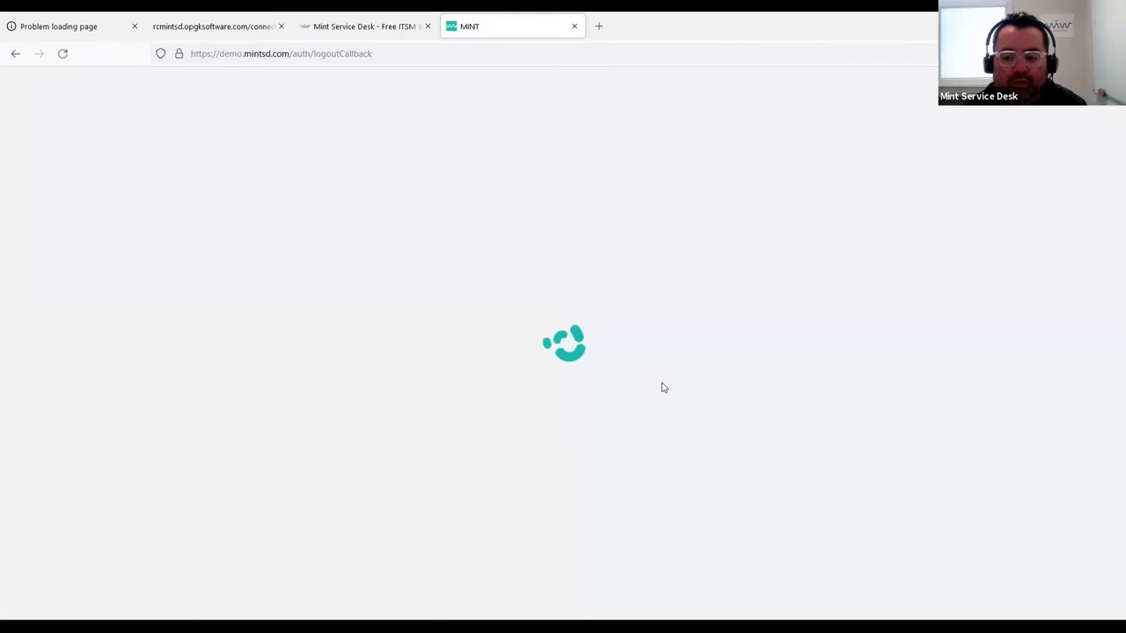
type("admin")
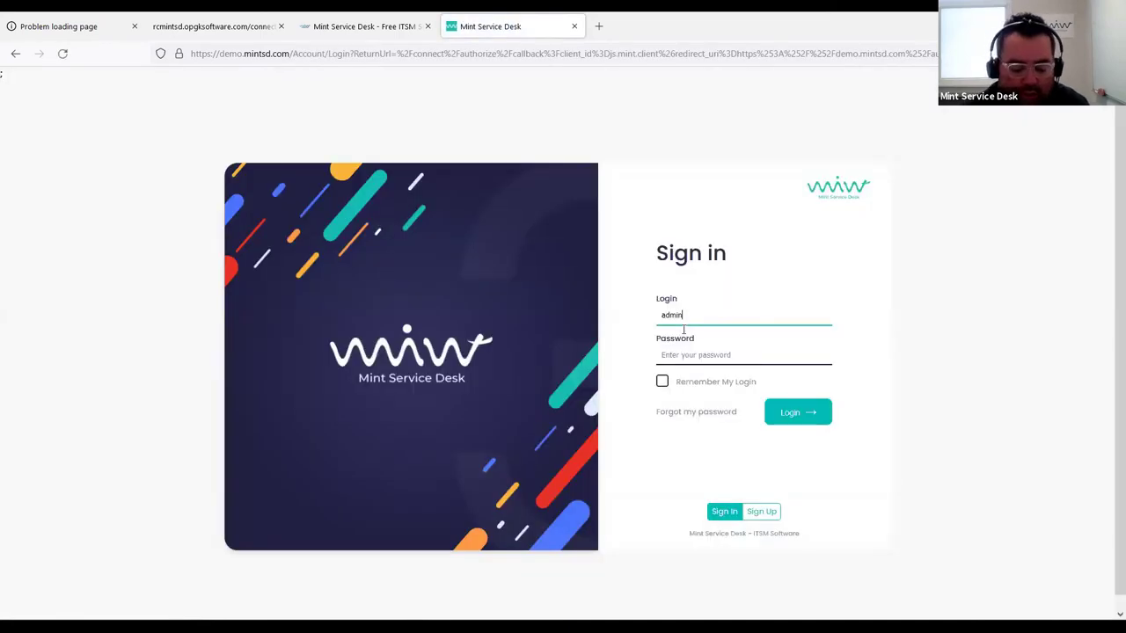
key("Tab")
type("admin")
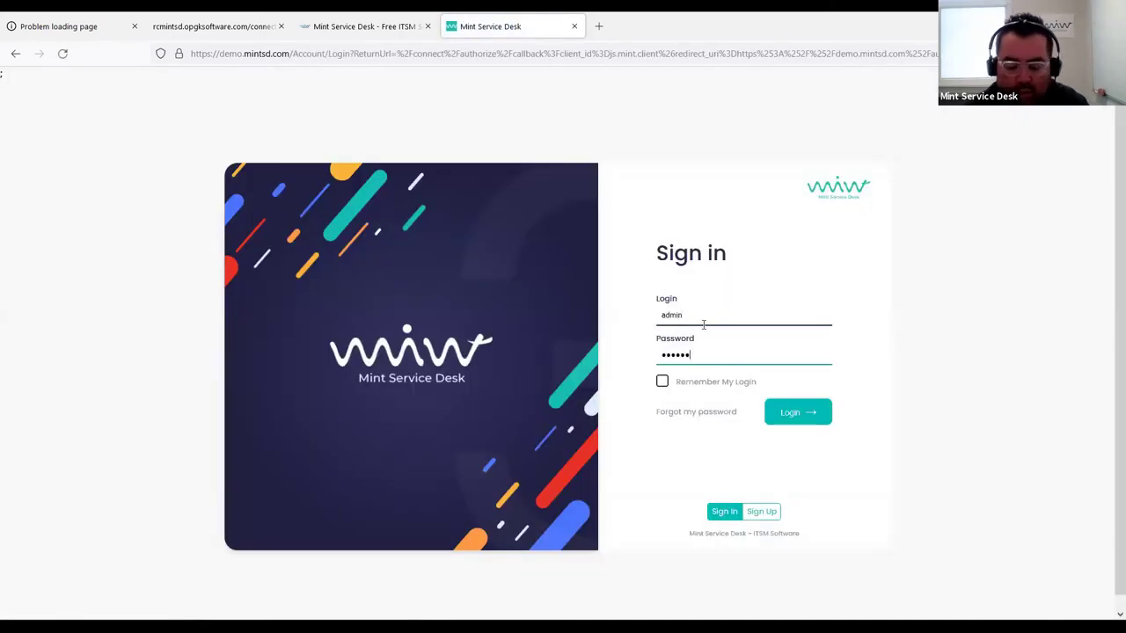
key("Return")
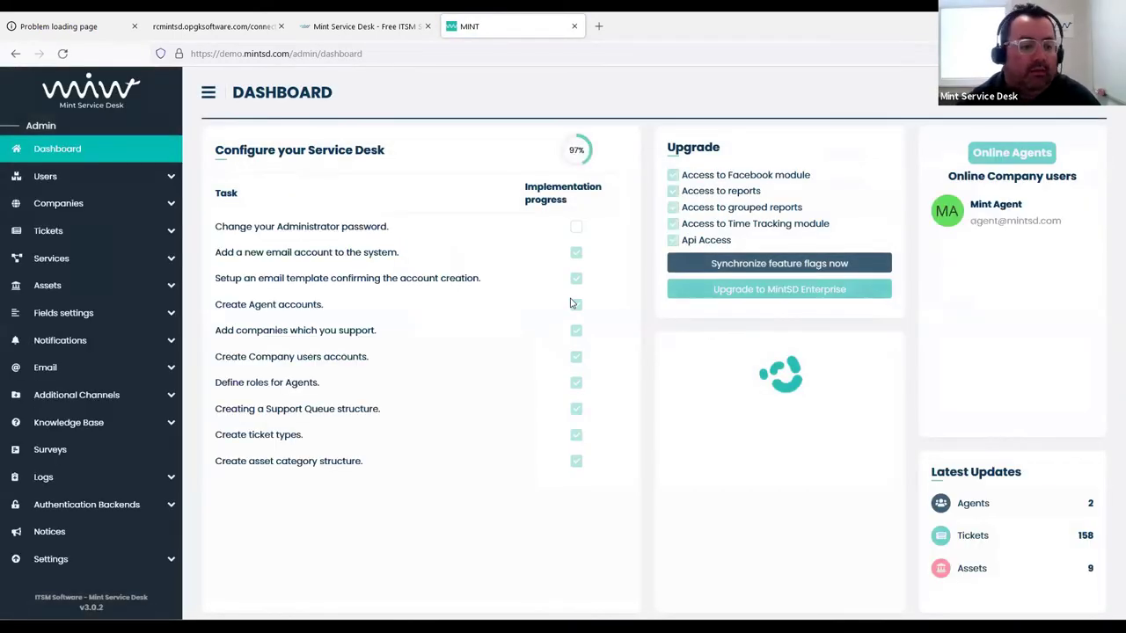
left_click(55, 344)
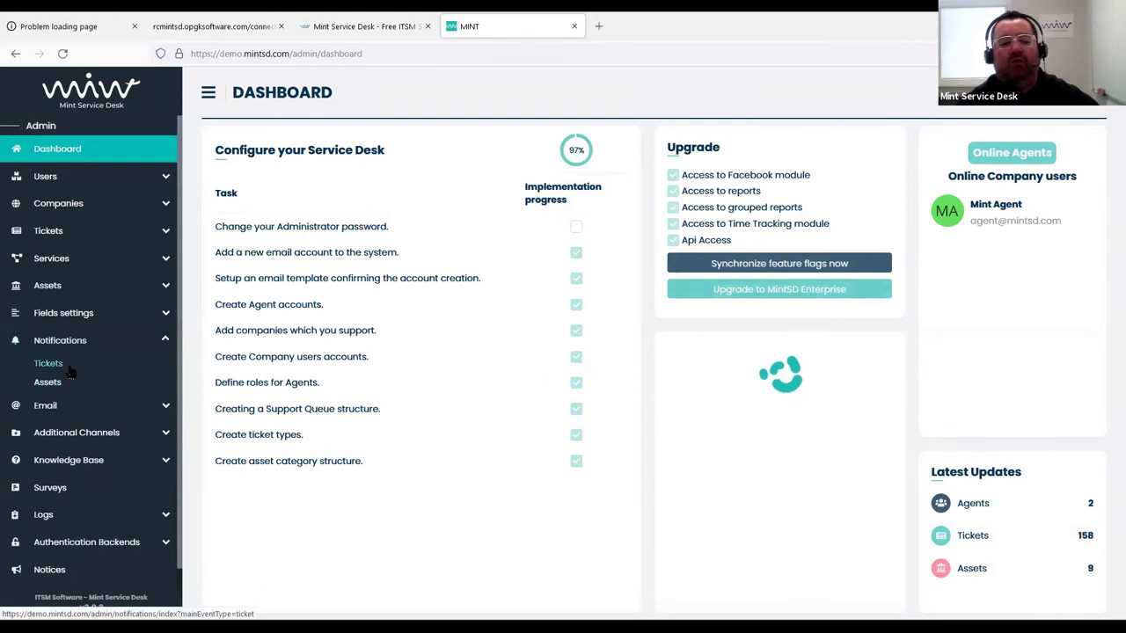
In the New ticket notification, add Español as the template language
left_click(71, 372)
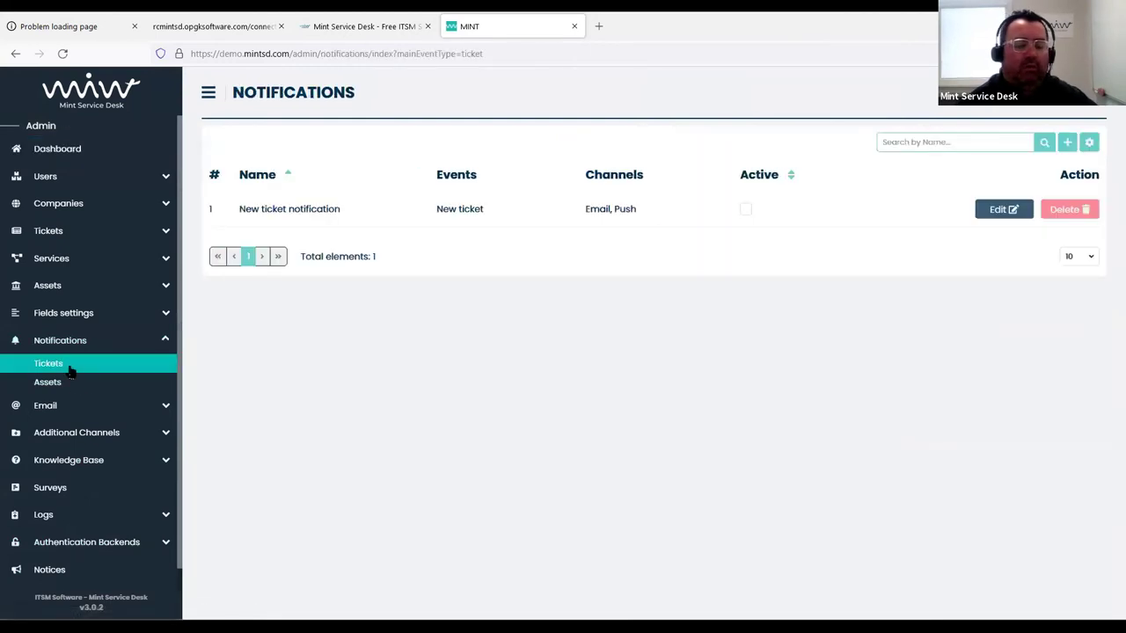
left_click(1005, 213)
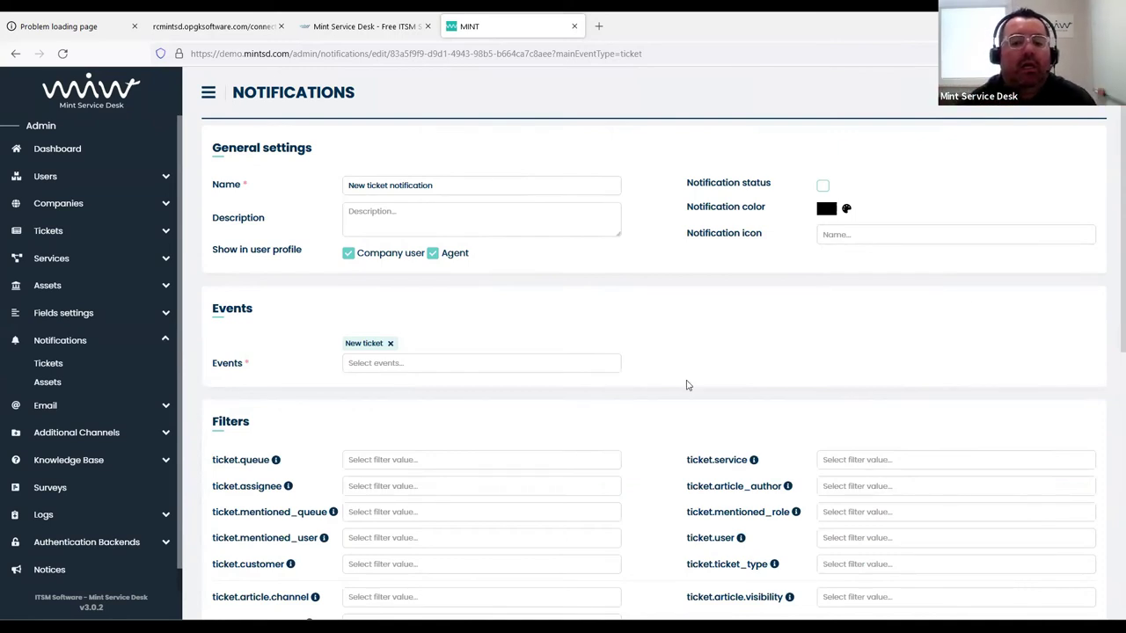
scroll(673, 383, "down", 5)
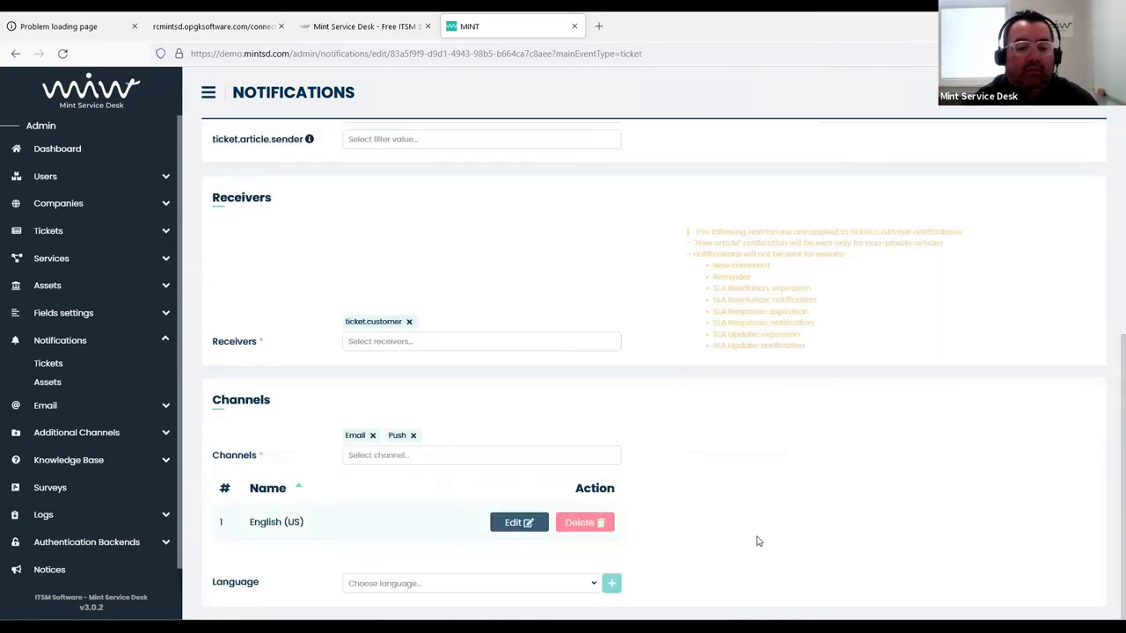
left_click(434, 591)
left_click(774, 493)
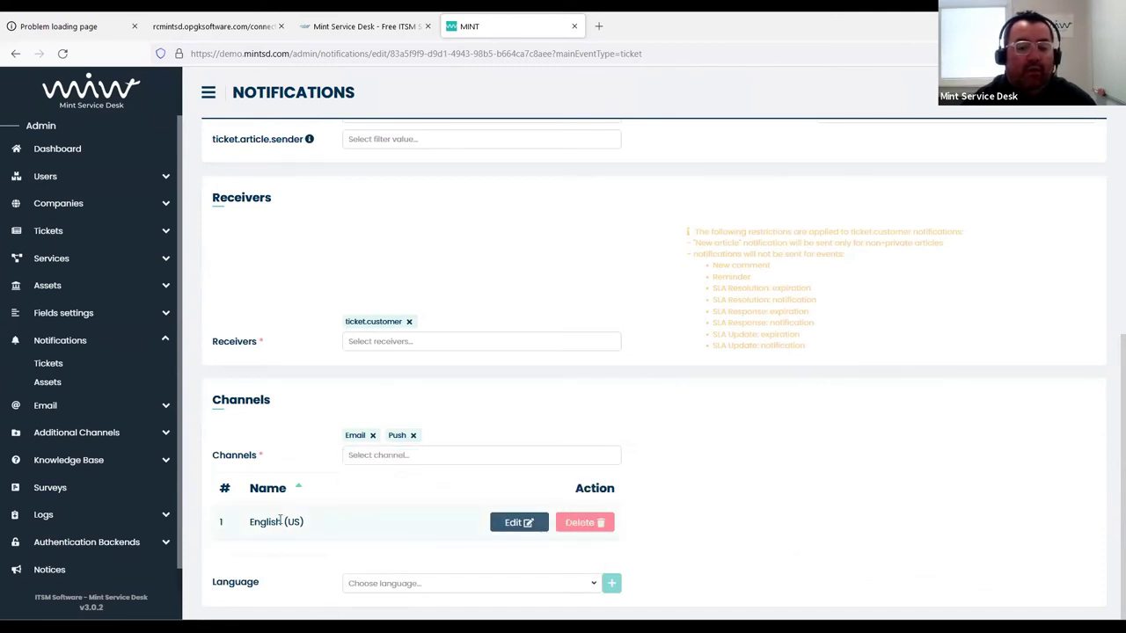
left_click(460, 584)
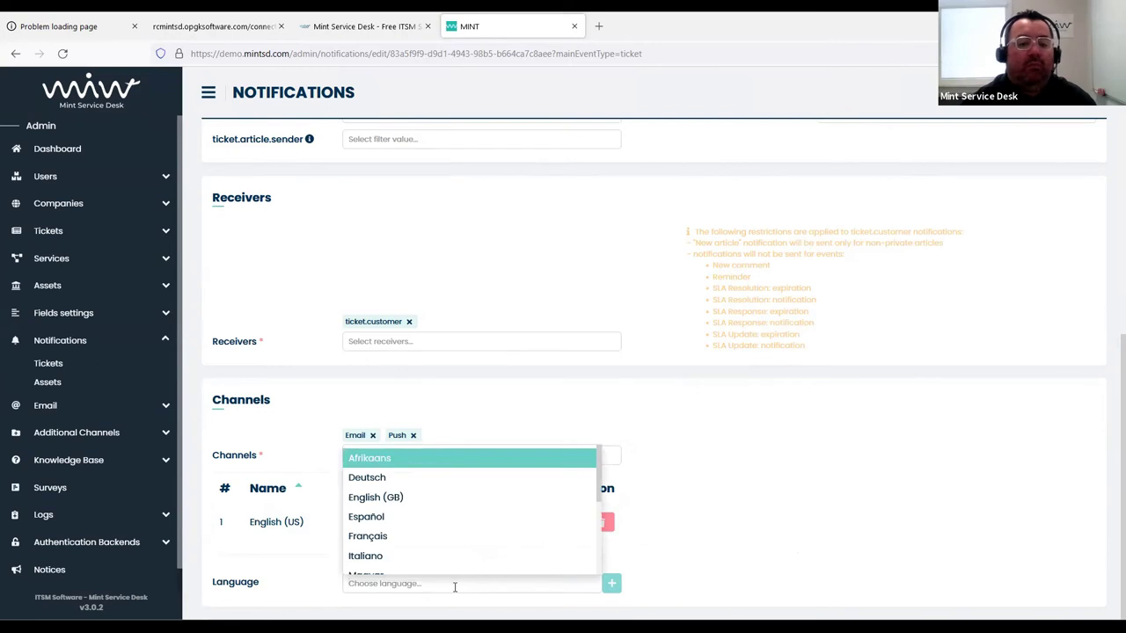
left_click(380, 517)
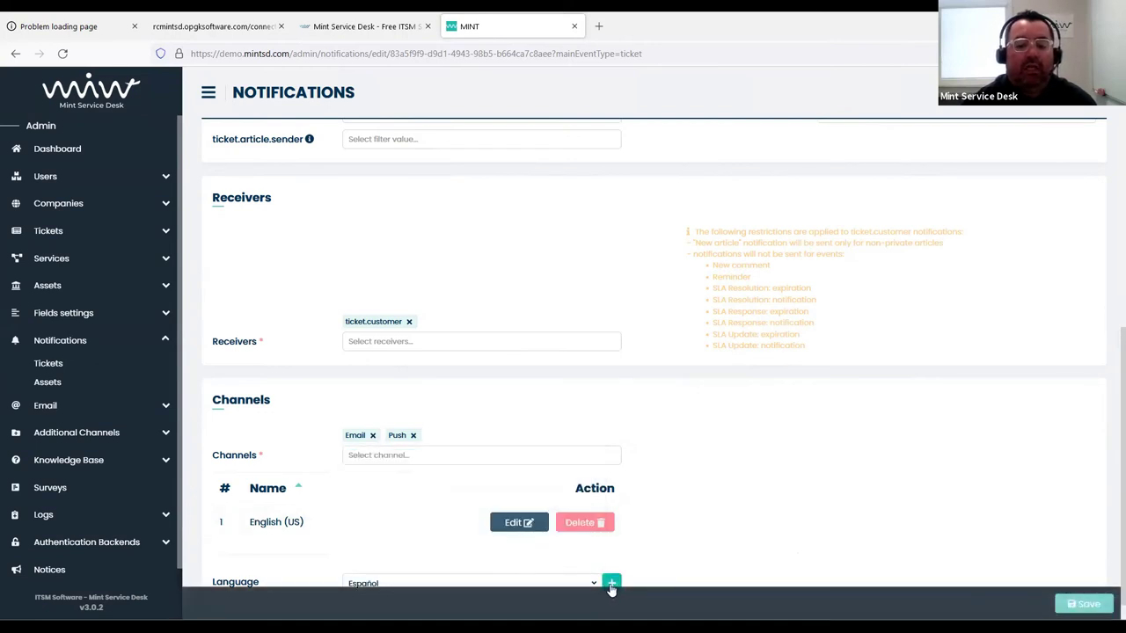
left_click(611, 583)
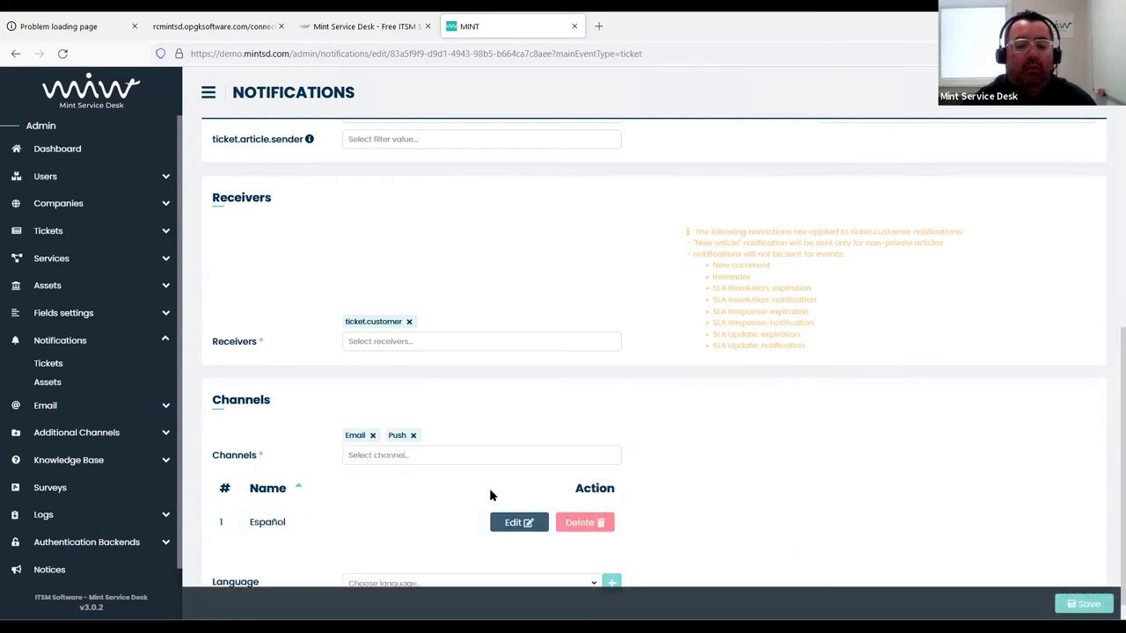
Open the Español row's Title, Email and Push template fields for editing
scroll(491, 496, "down", 1)
left_click(518, 496)
scroll(410, 455, "down", 2)
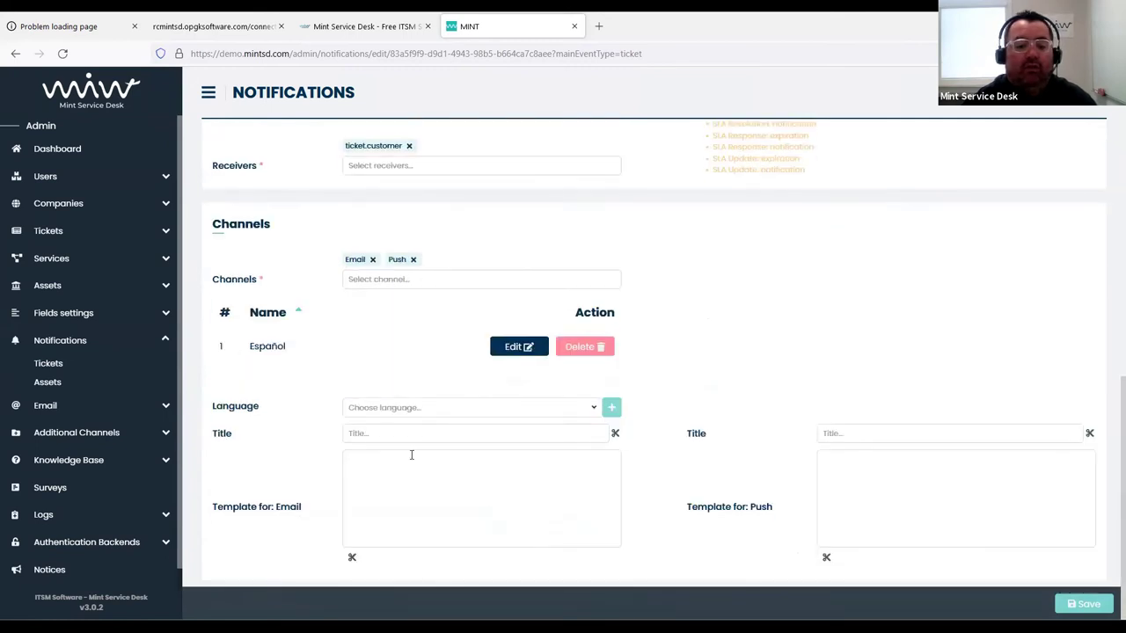
left_click(421, 475)
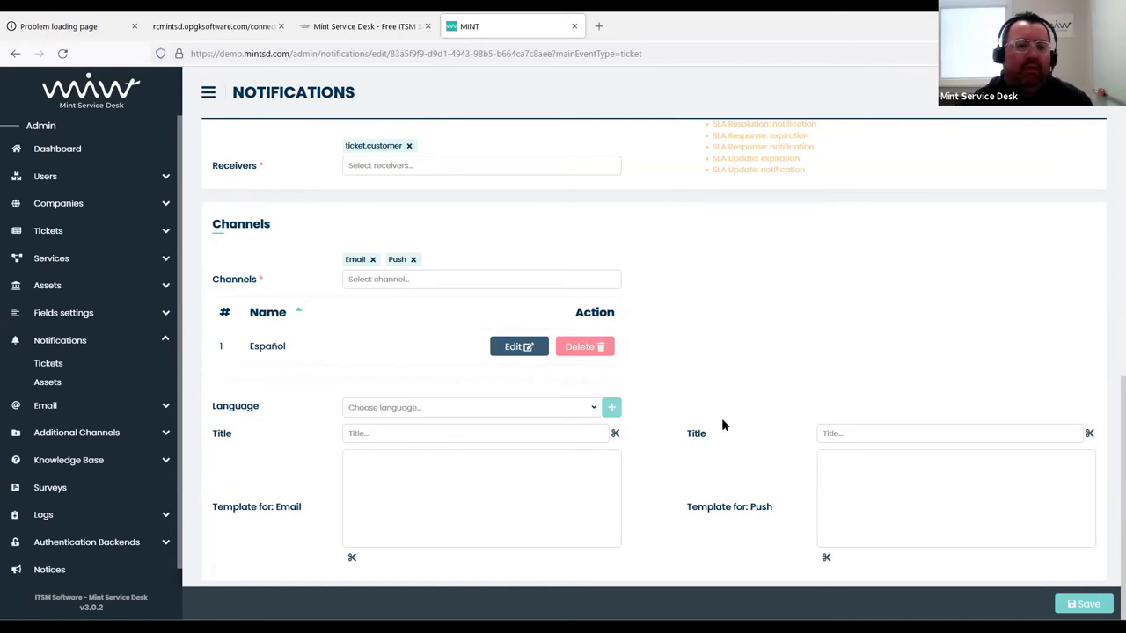
Discard the unsaved notification changes and go back to the admin dashboard
left_click(70, 369)
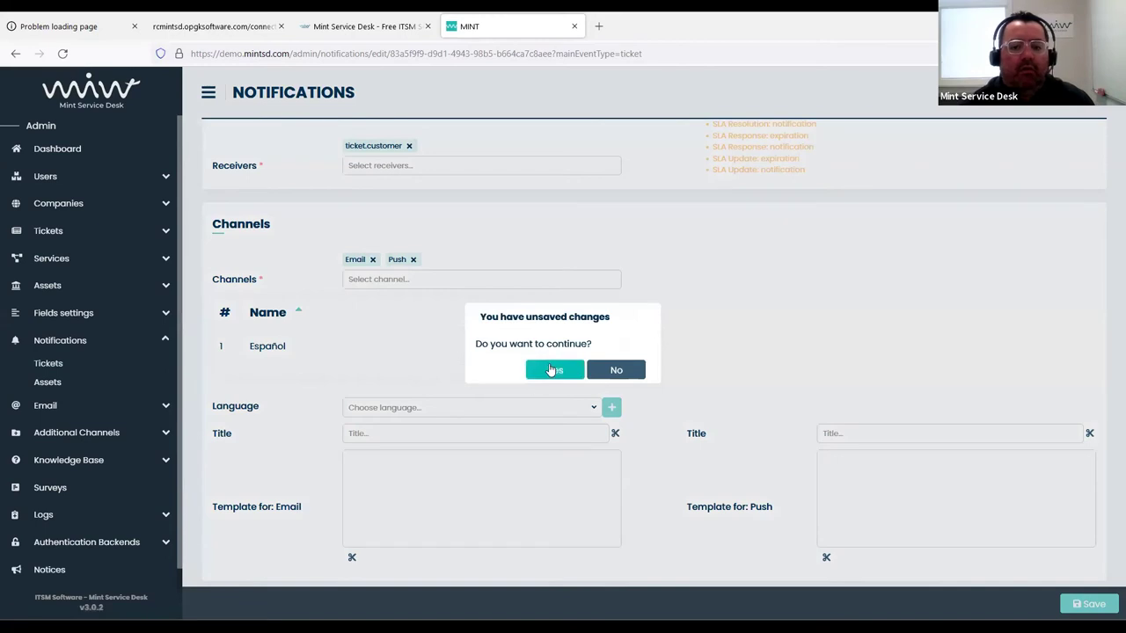
left_click(550, 372)
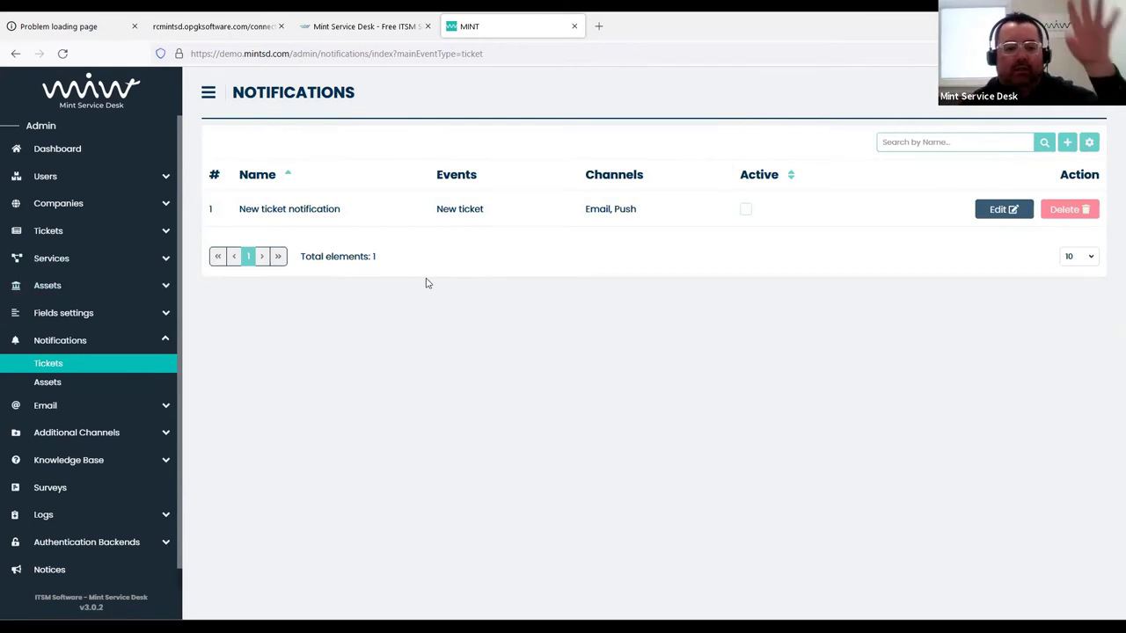
left_click(98, 149)
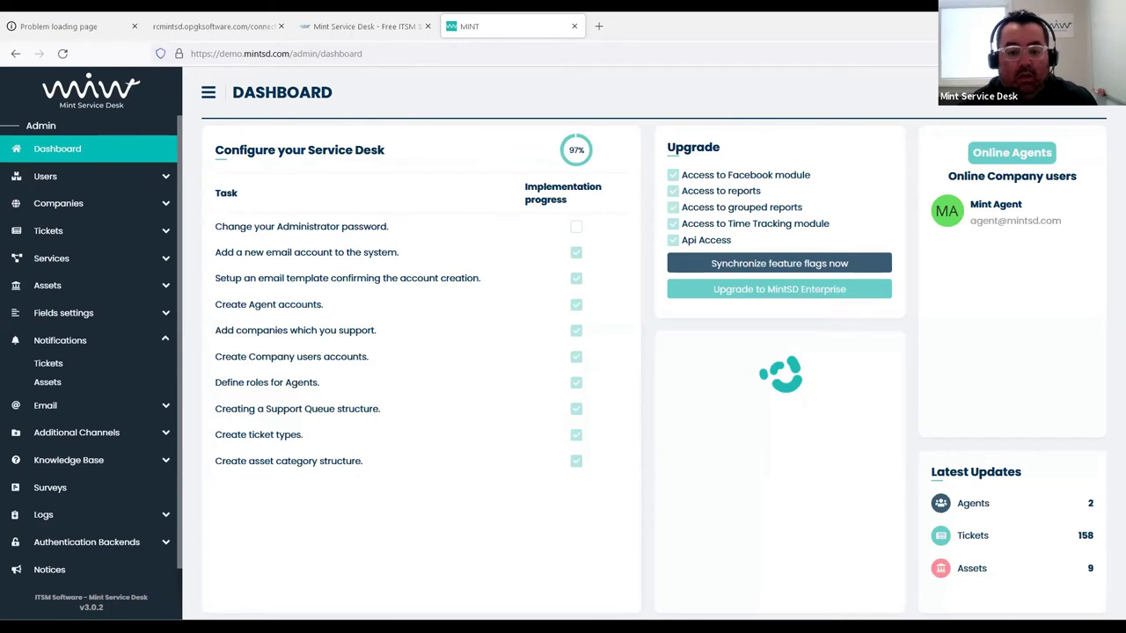
left_click(65, 237)
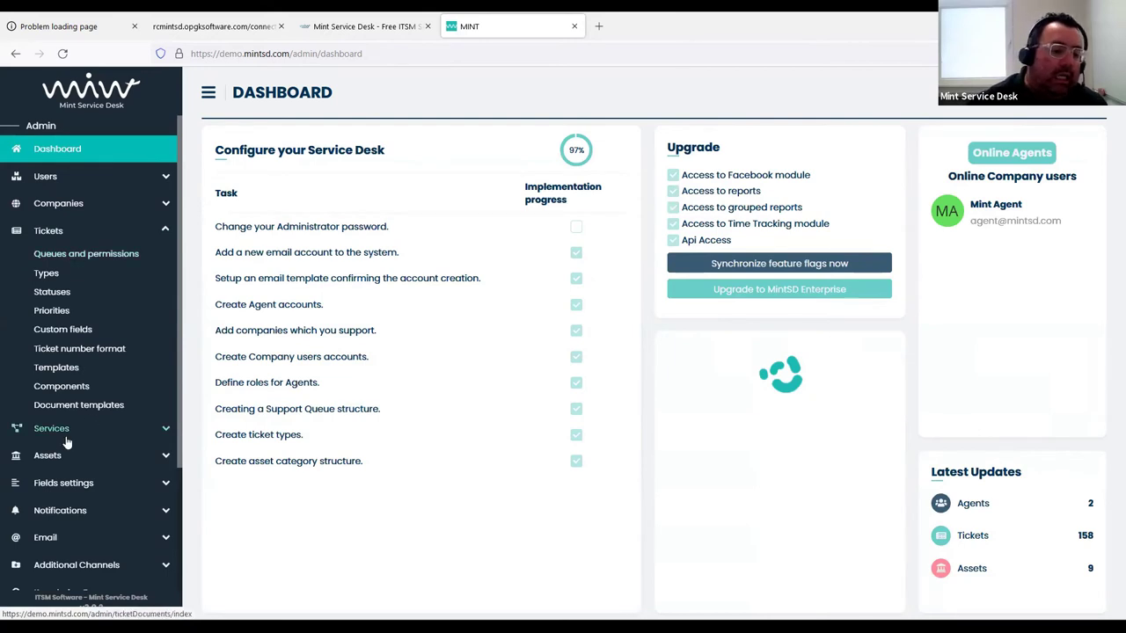
Expand Request for Change custom fields, toggling Required on Change Type, Scheduled start, Maintenance Window and back
left_click(71, 337)
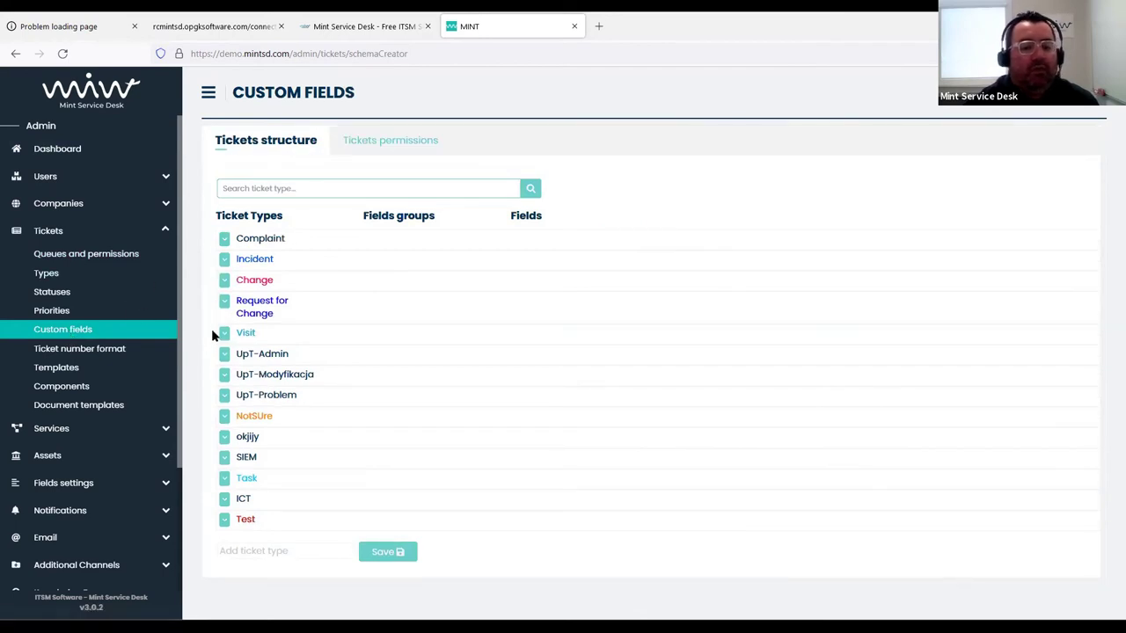
left_click(225, 302)
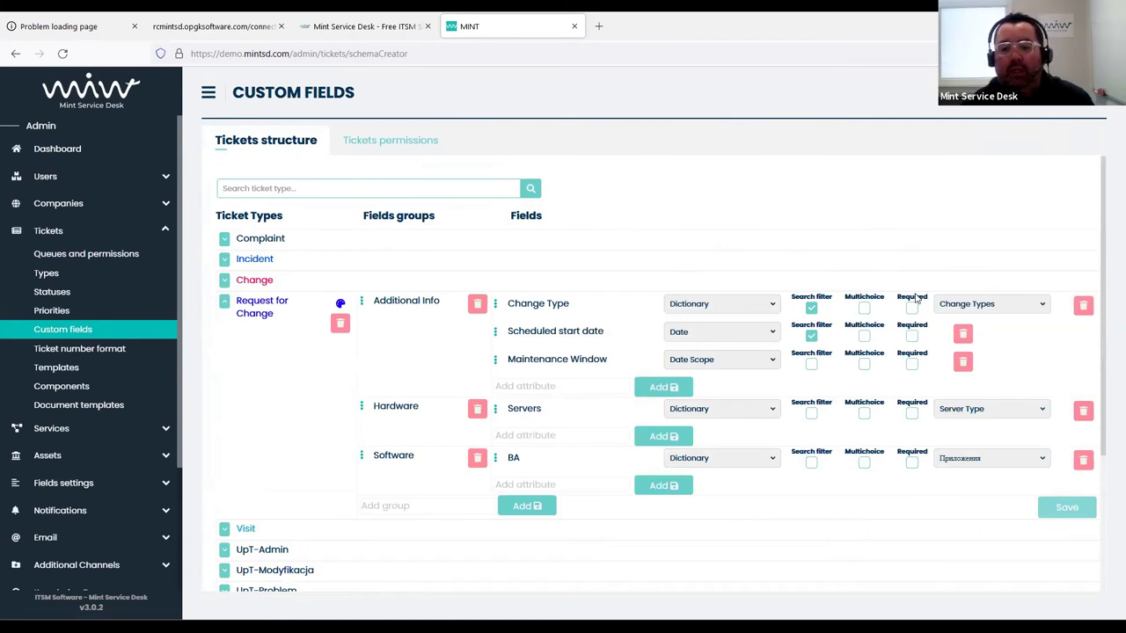
left_click(912, 307)
left_click(912, 336)
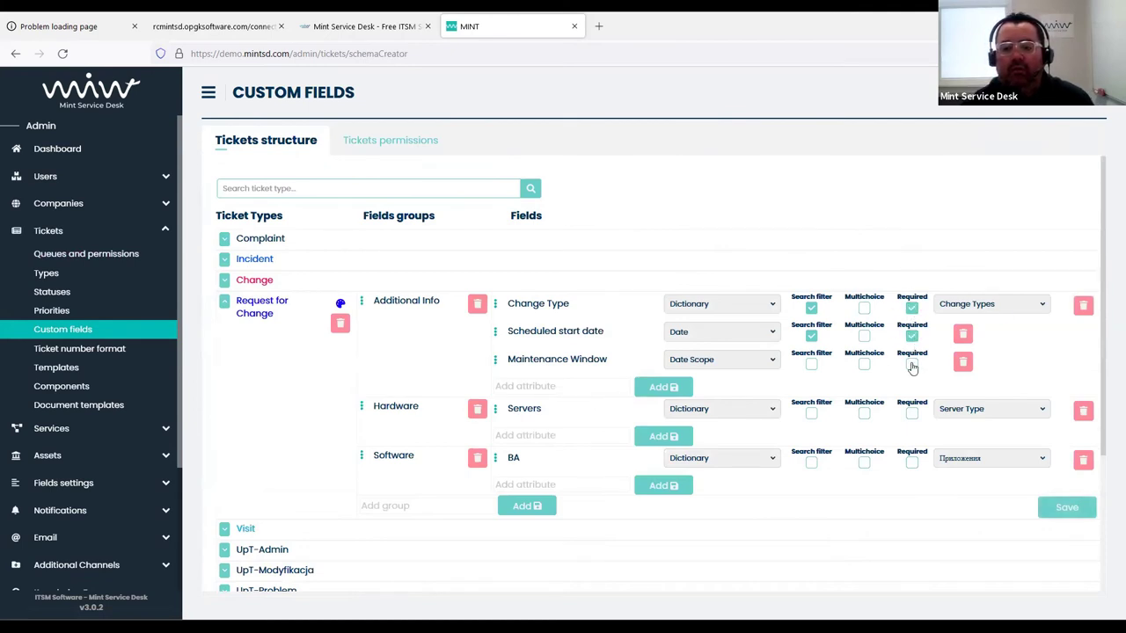
left_click(912, 363)
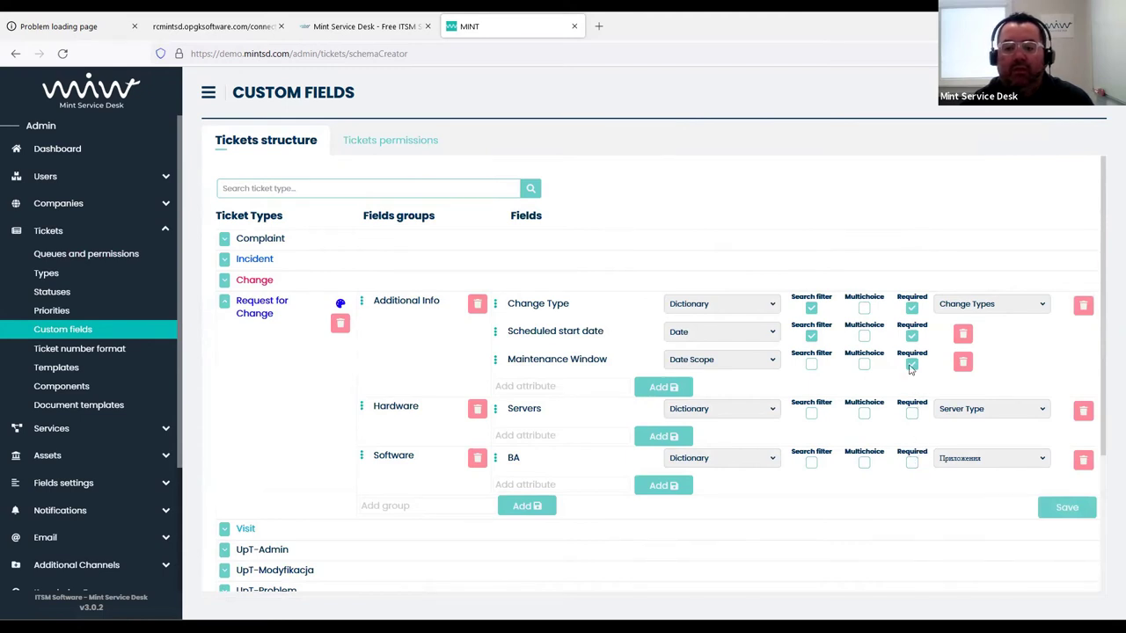
left_click(912, 363)
left_click(912, 335)
left_click(912, 307)
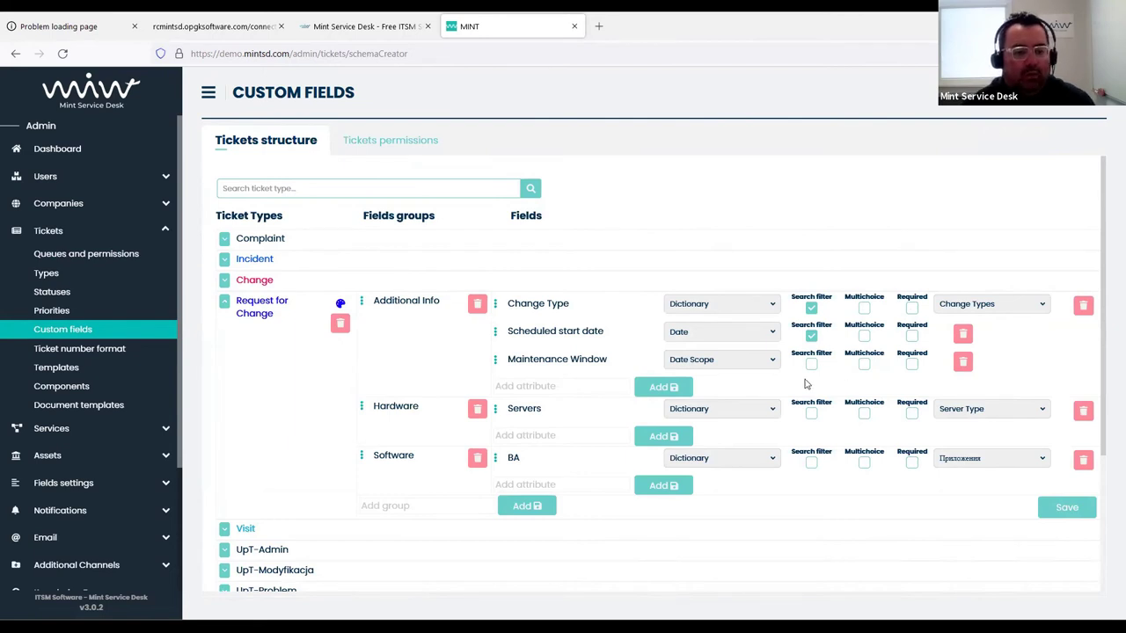
left_click(101, 458)
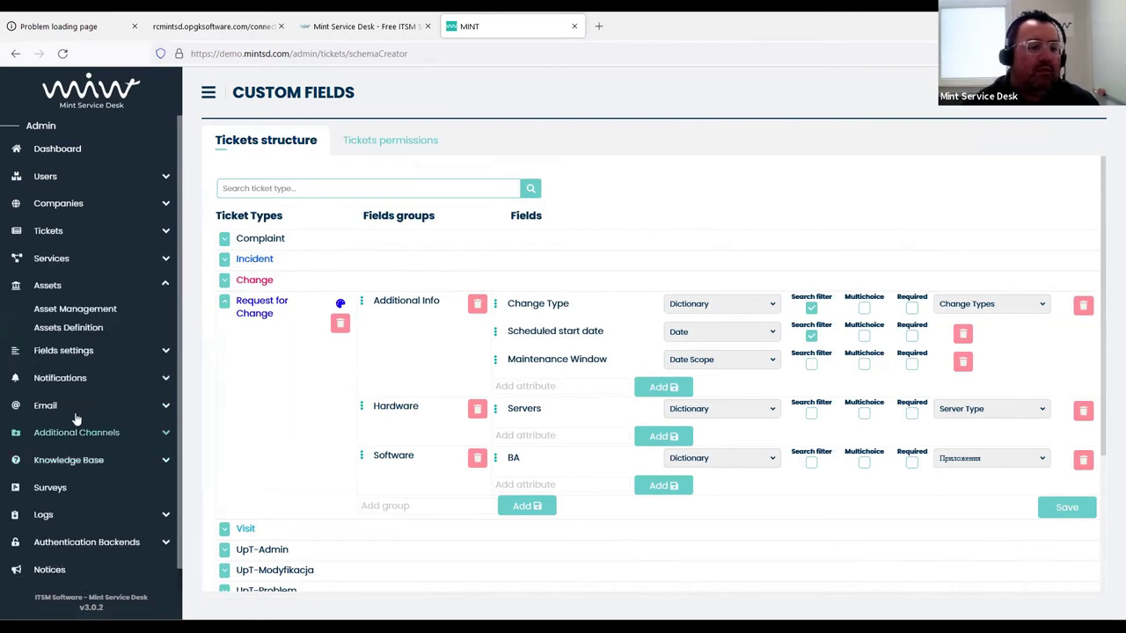
Open Assets Definition, expand then collapse the Printers category, and return to the dashboard
left_click(92, 328)
left_click(224, 241)
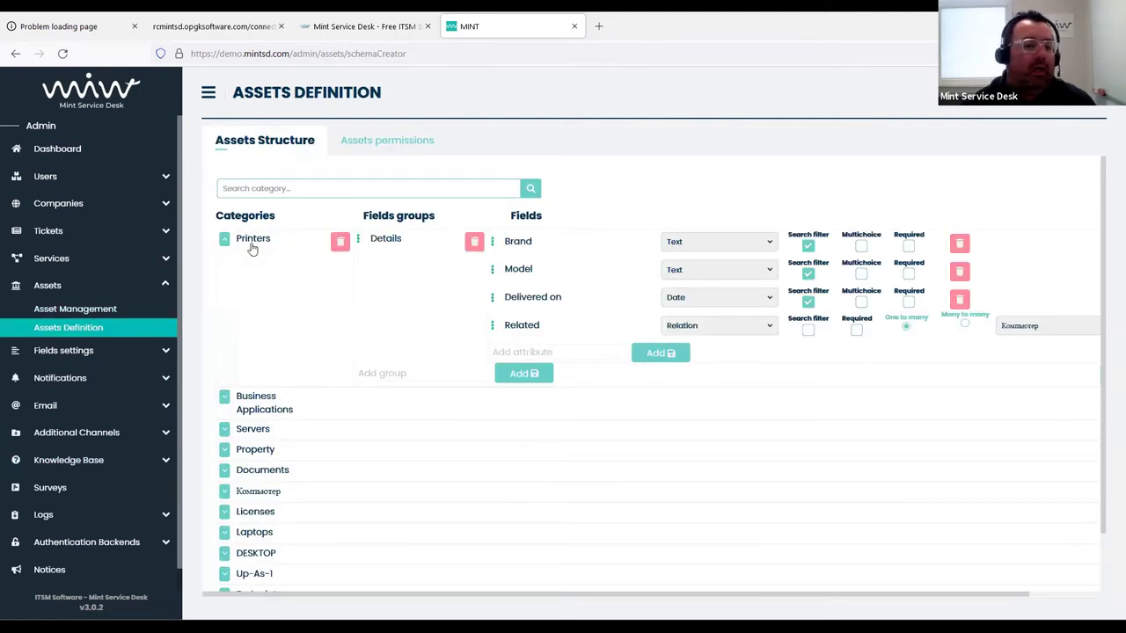
left_click(225, 241)
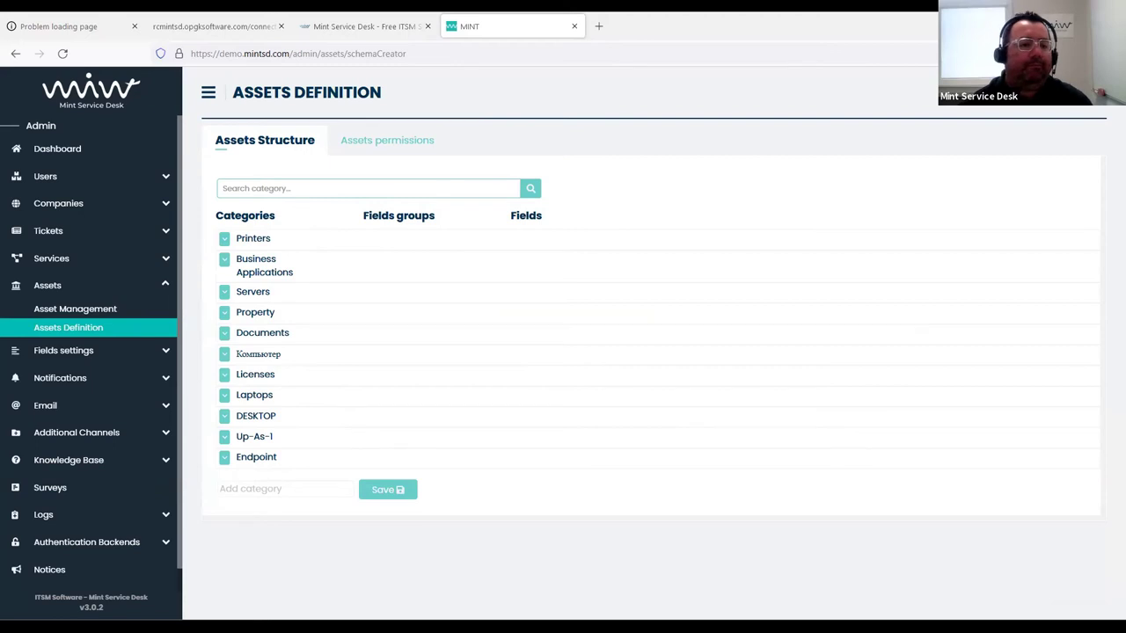
left_click(105, 155)
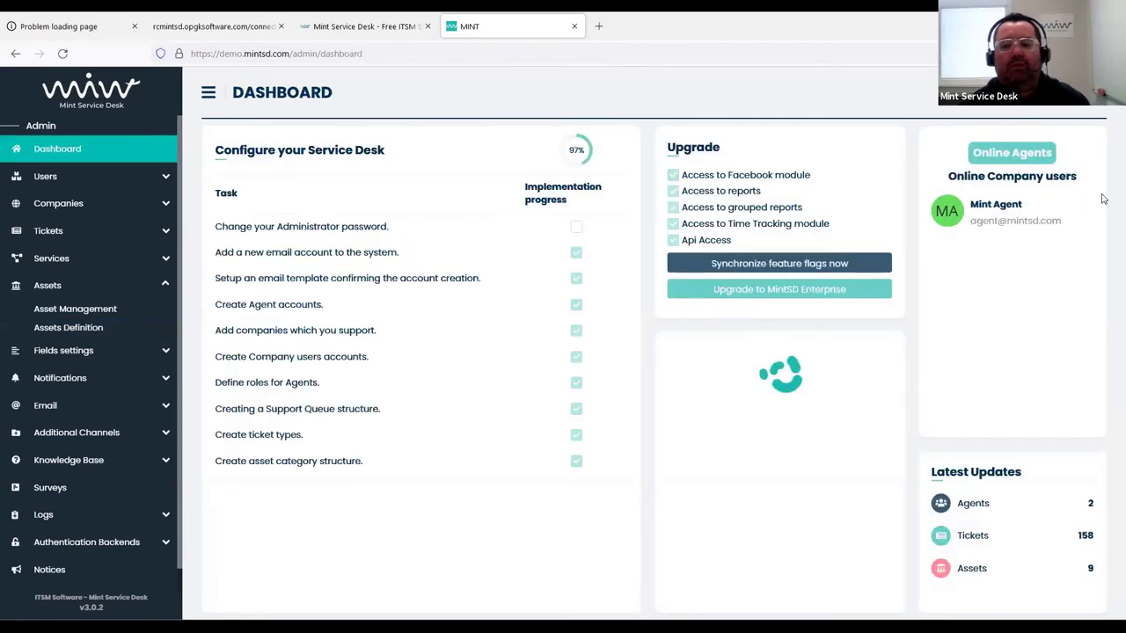
Sign out of the admin account and sign in with the agent's login and password
left_click(1086, 91)
left_click(961, 211)
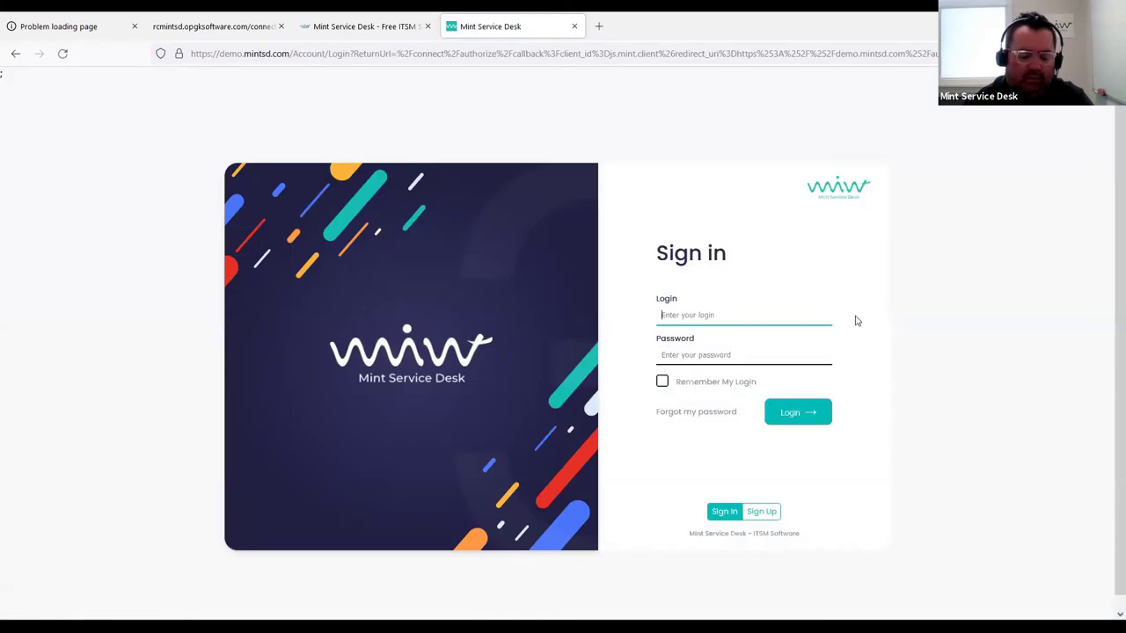
type("agent")
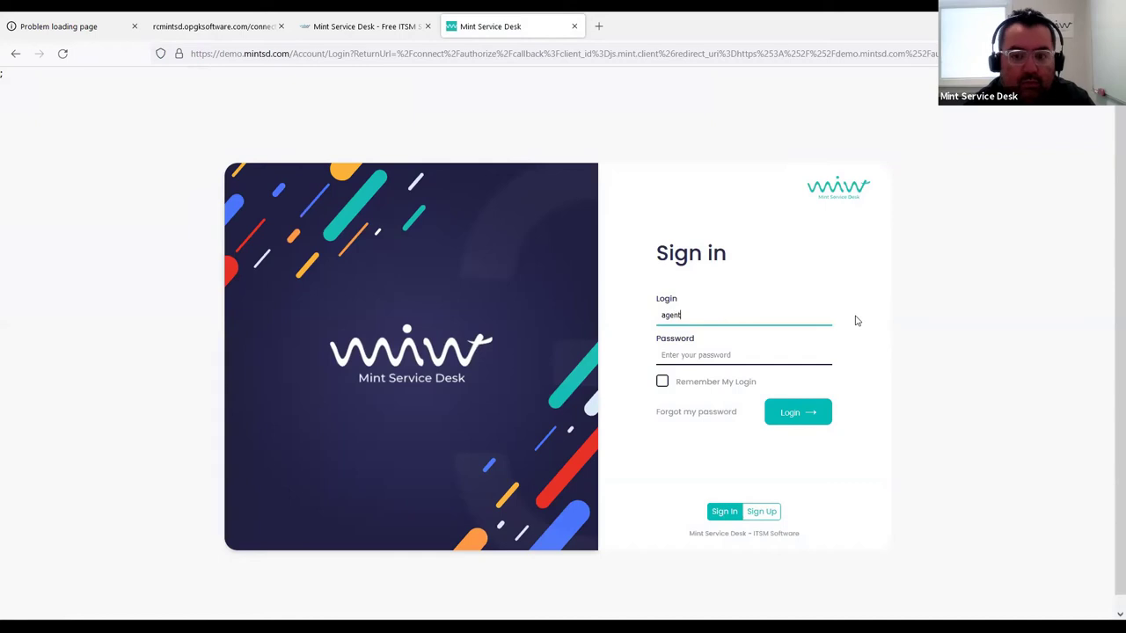
key("Tab")
type("a")
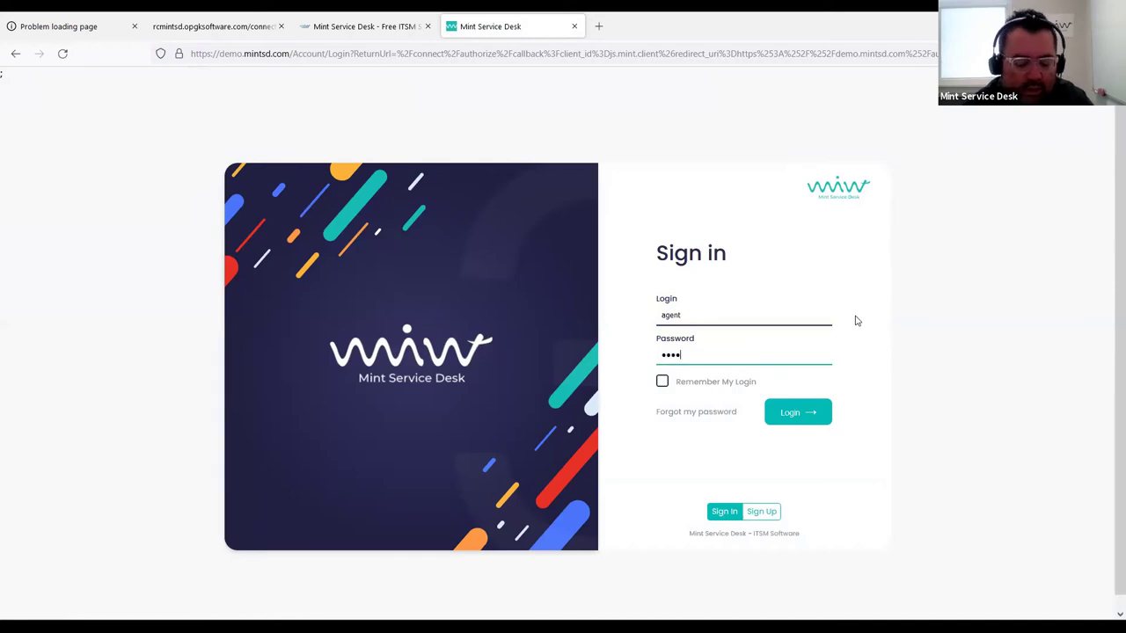
key("Return")
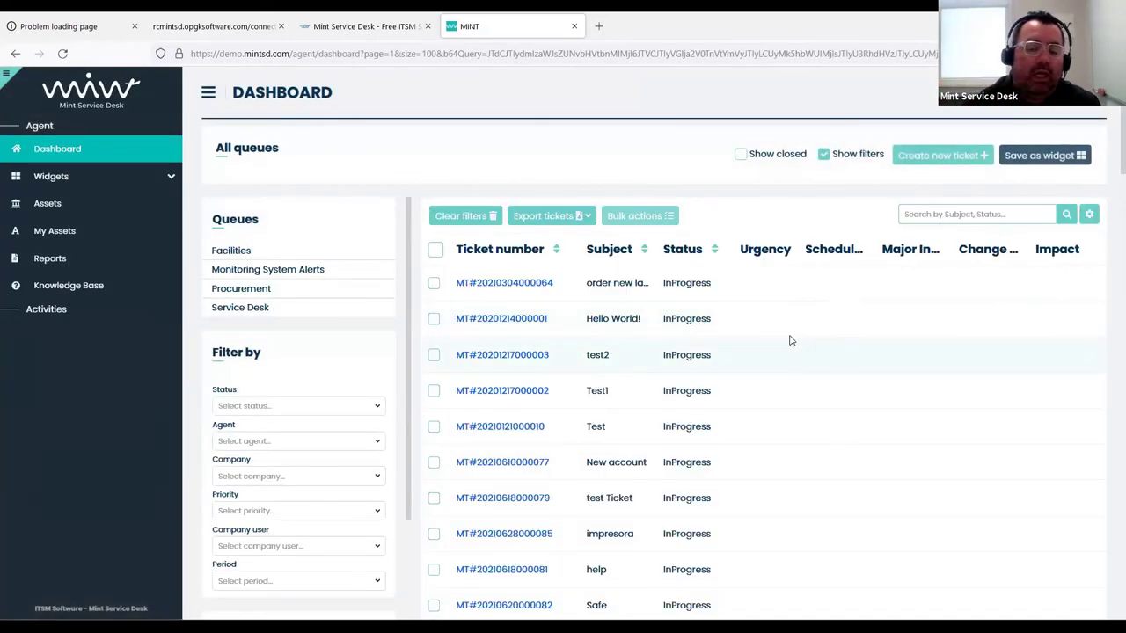
Open the order new laptop and help tickets, returning to the dashboard after each
left_click(500, 288)
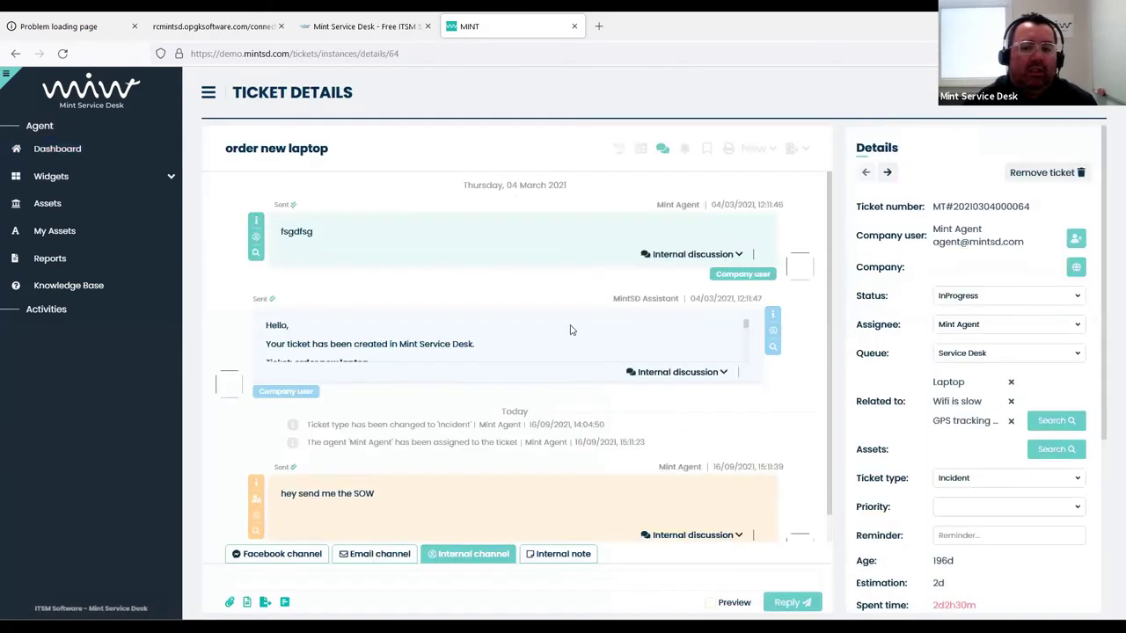
left_click(60, 151)
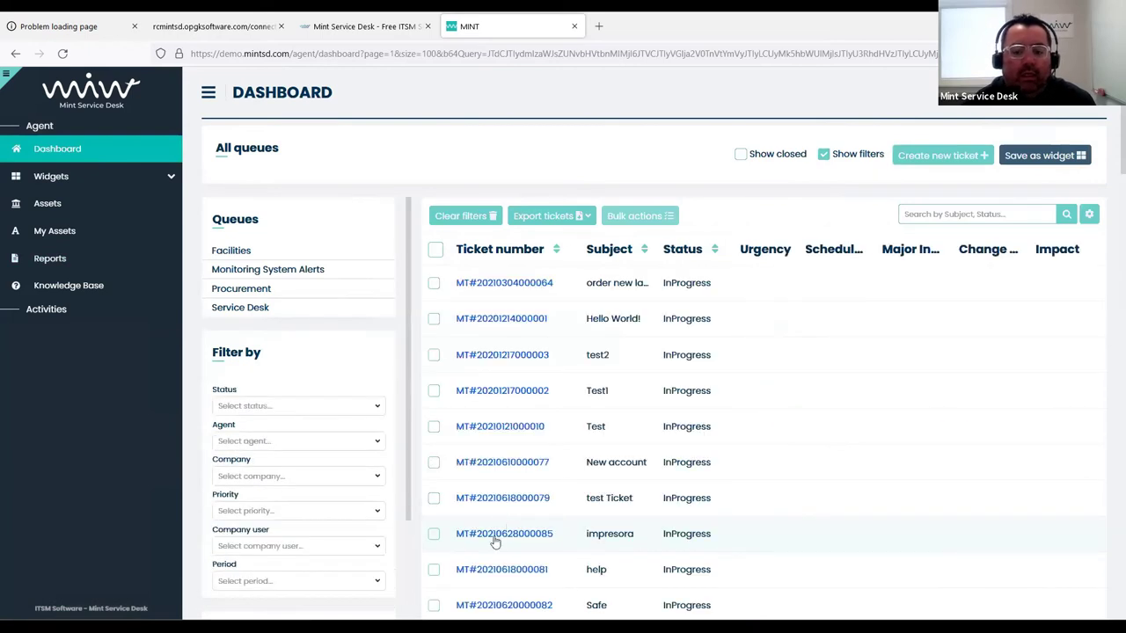
left_click(510, 570)
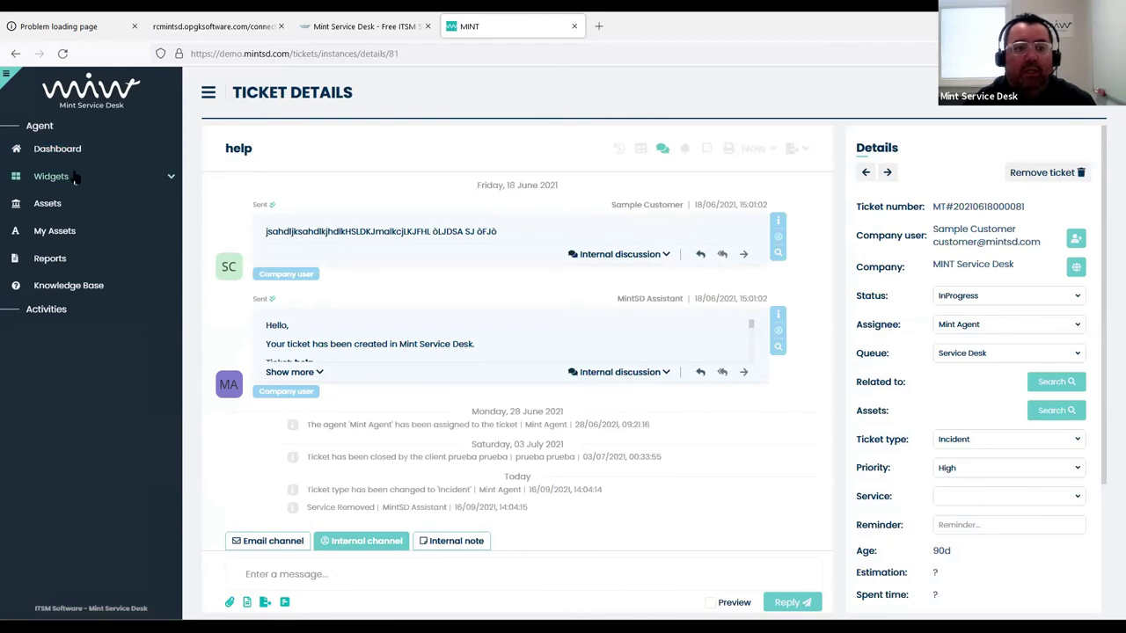
left_click(75, 155)
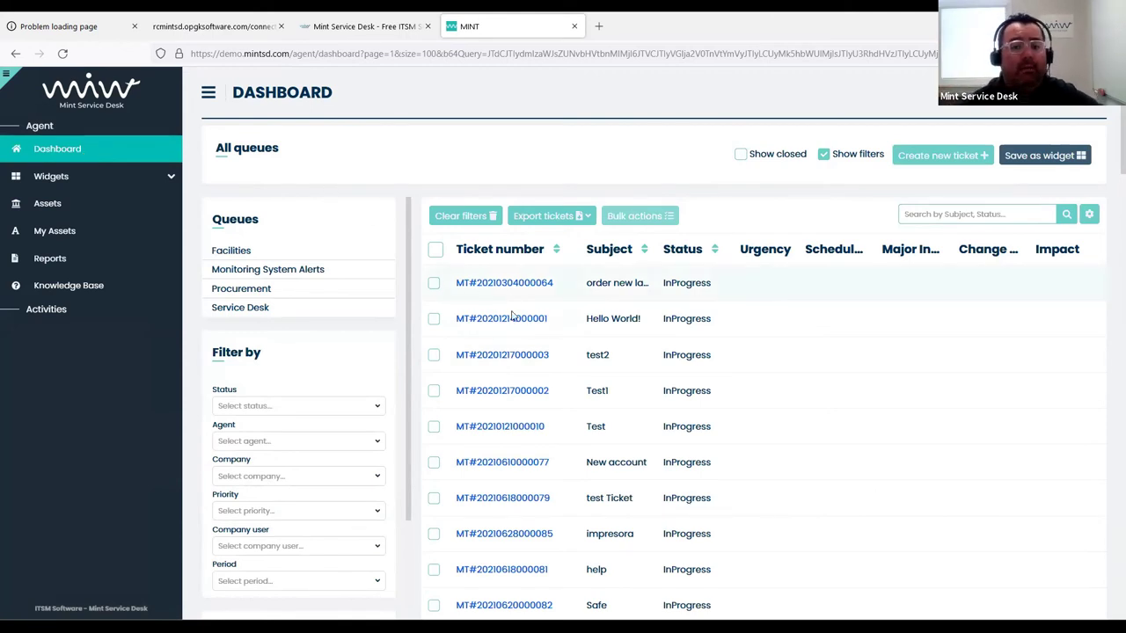
From the My Incidents widget, open the order new laptop ticket and advance to test2
left_click(105, 180)
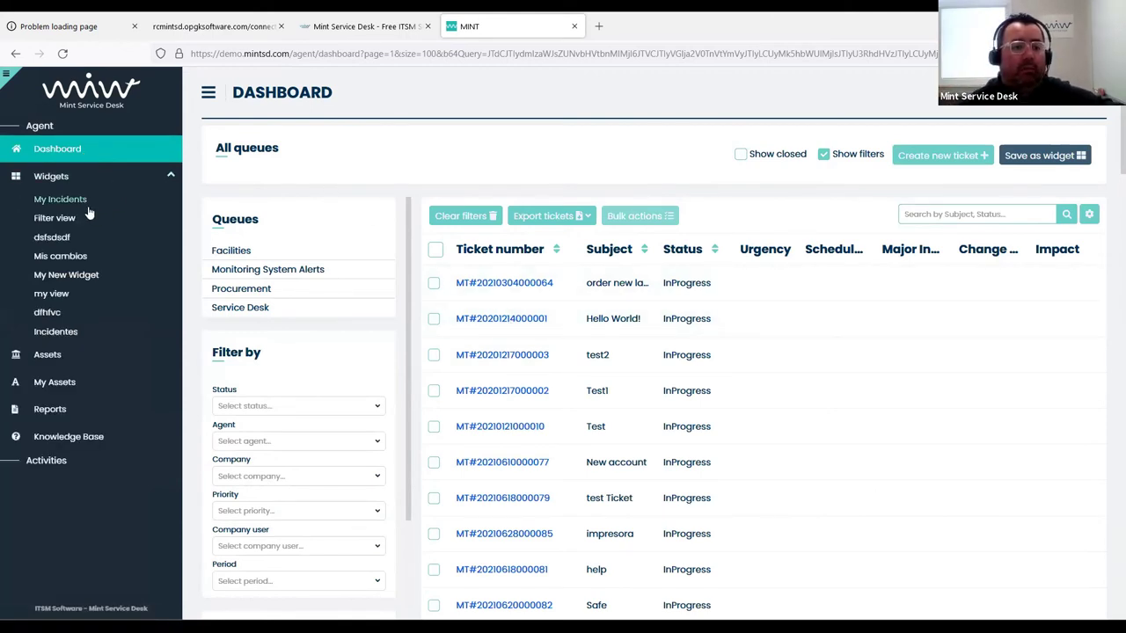
left_click(79, 201)
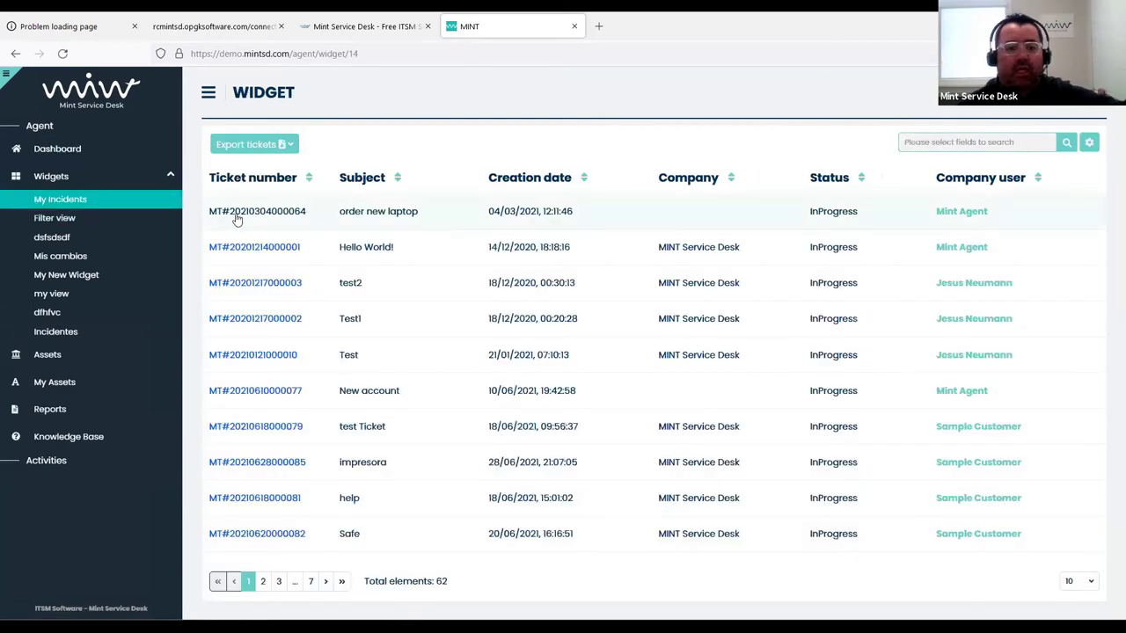
left_click(247, 215)
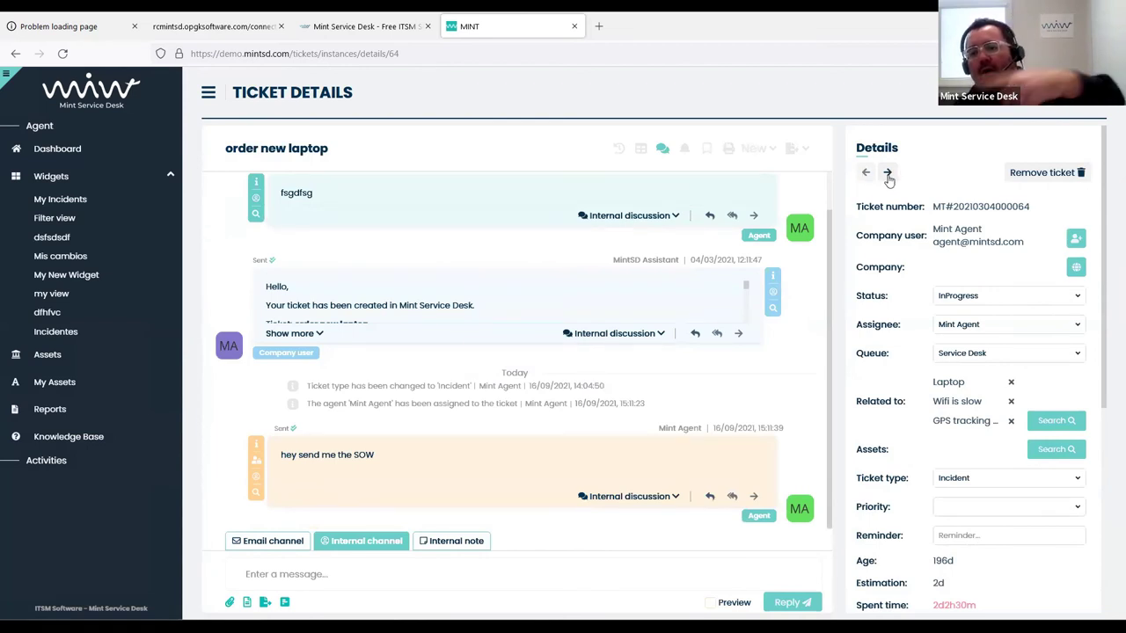
left_click(887, 174)
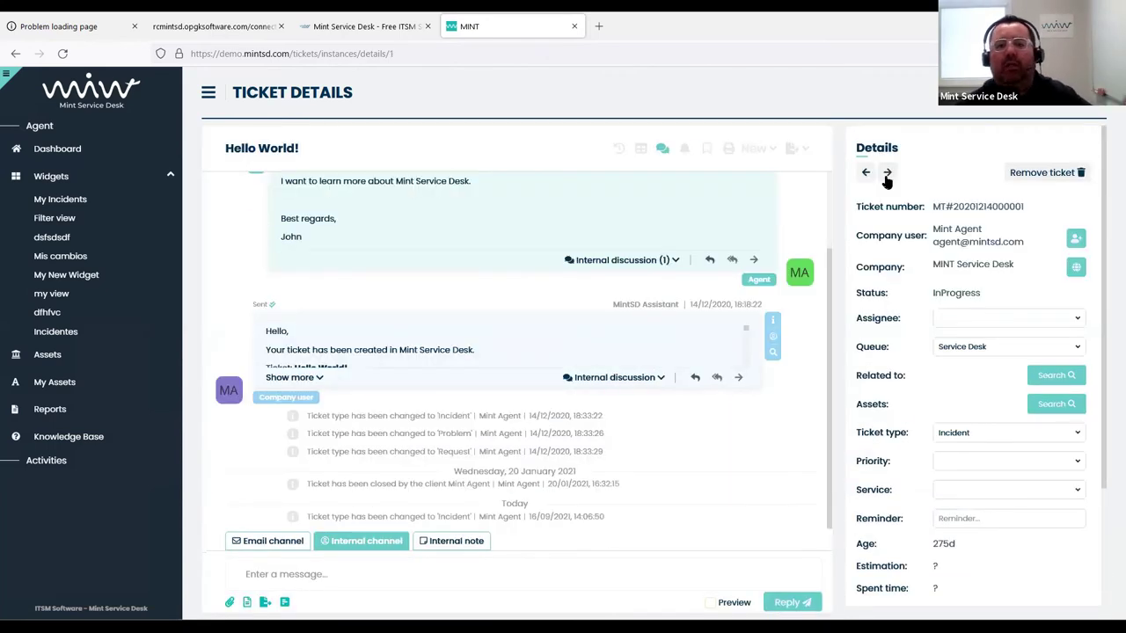
left_click(887, 175)
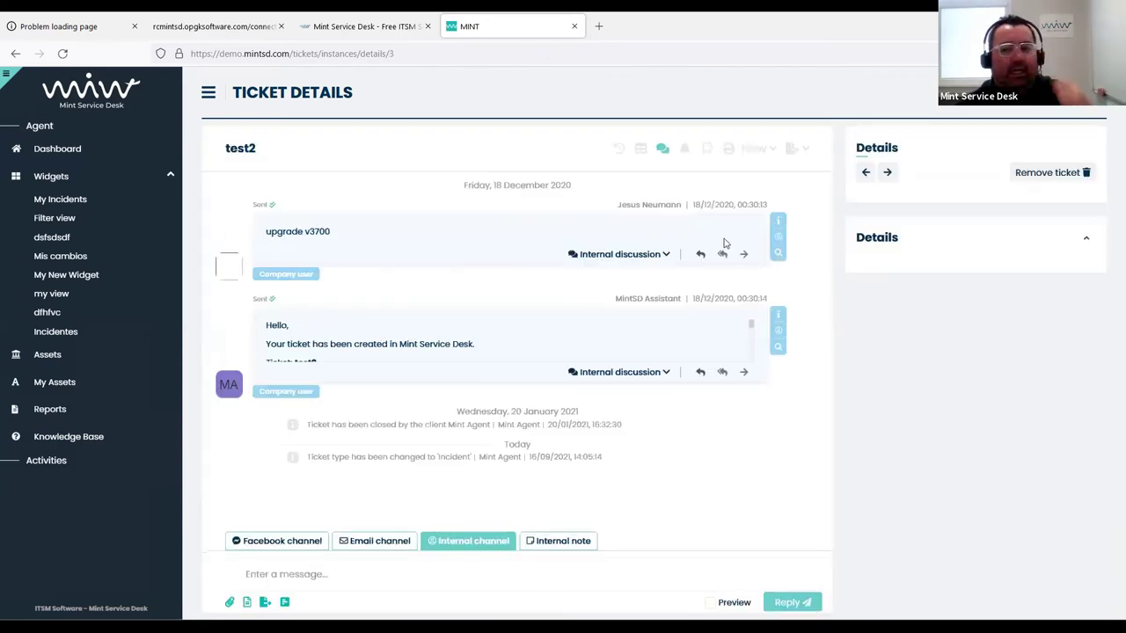
Post the internal note 'ryreyr' on ticket test2
scroll(915, 239, "down", 2)
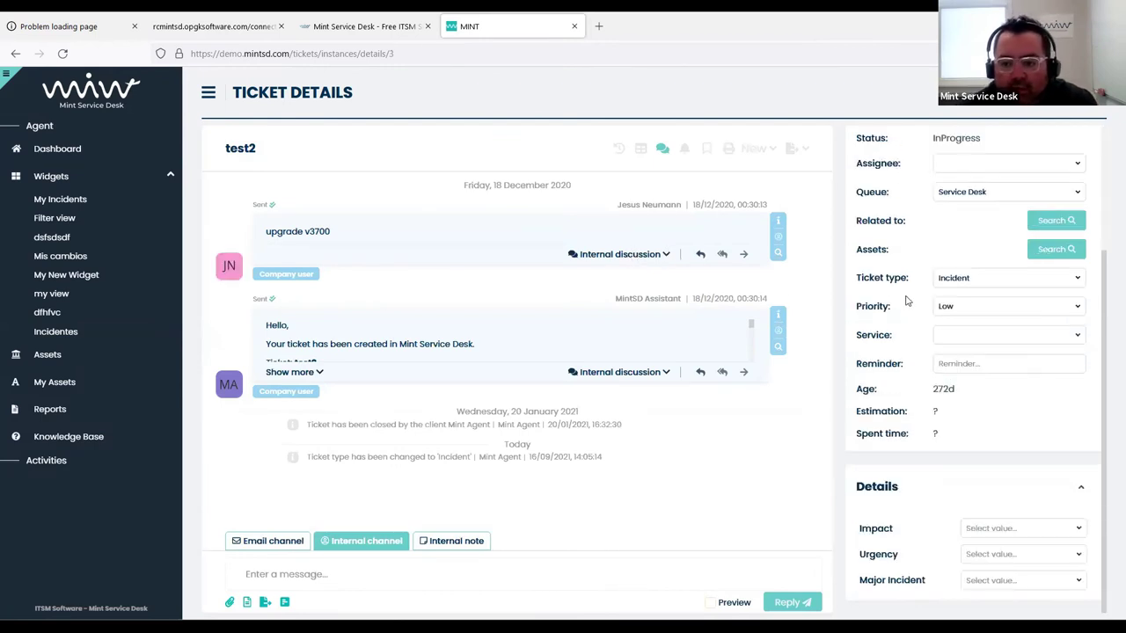
scroll(915, 264, "up", 2)
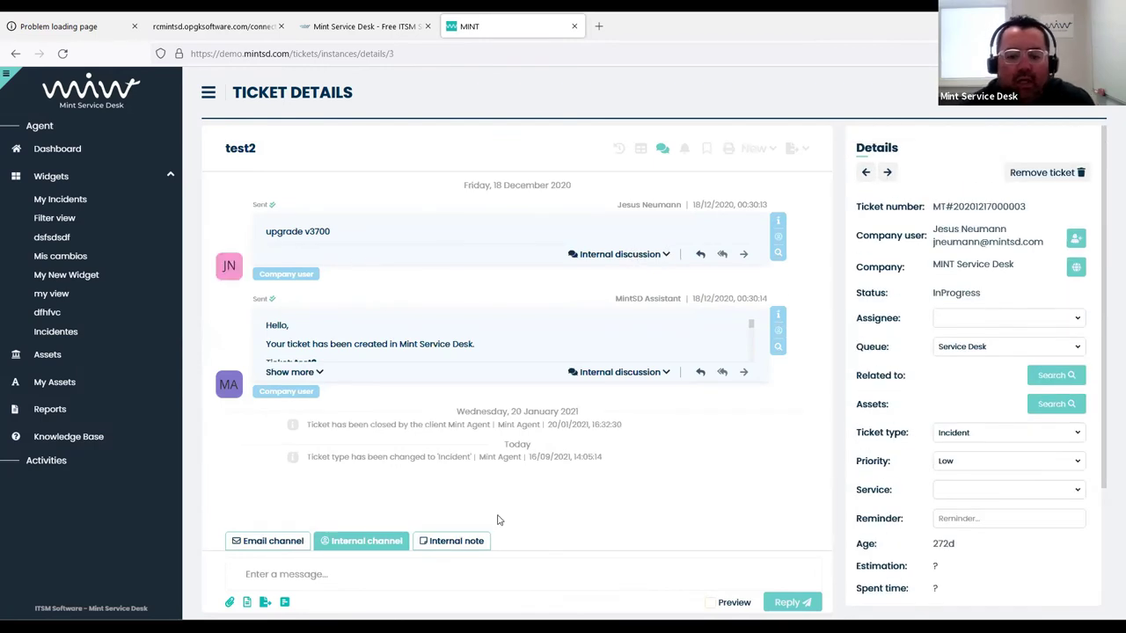
left_click(440, 542)
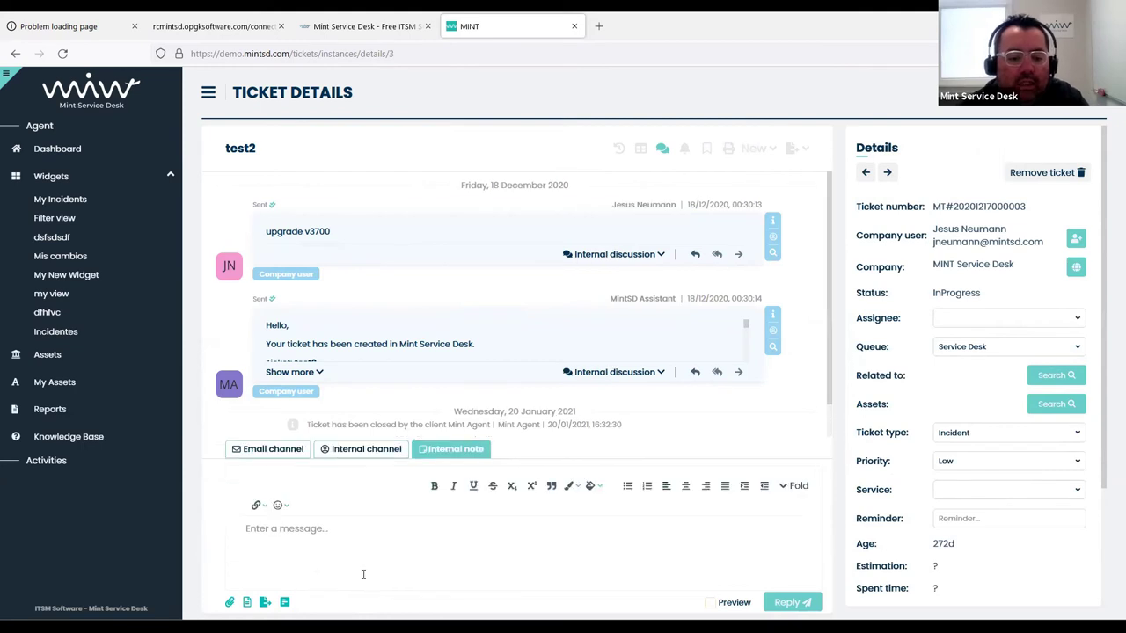
type("ryrey")
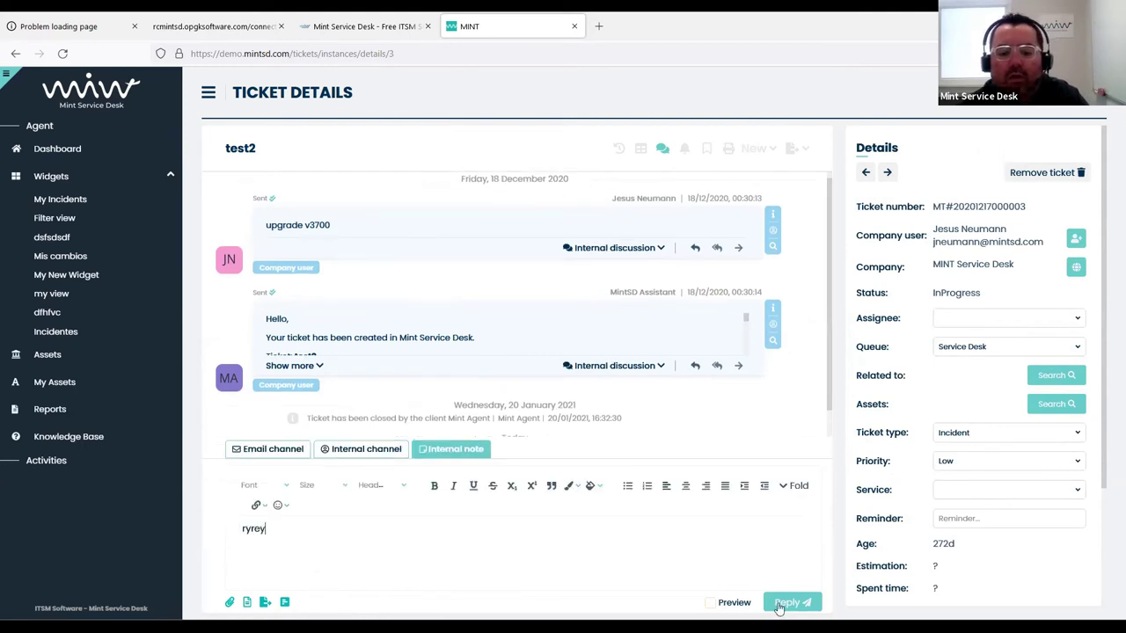
type("r")
key("ctrl+Return")
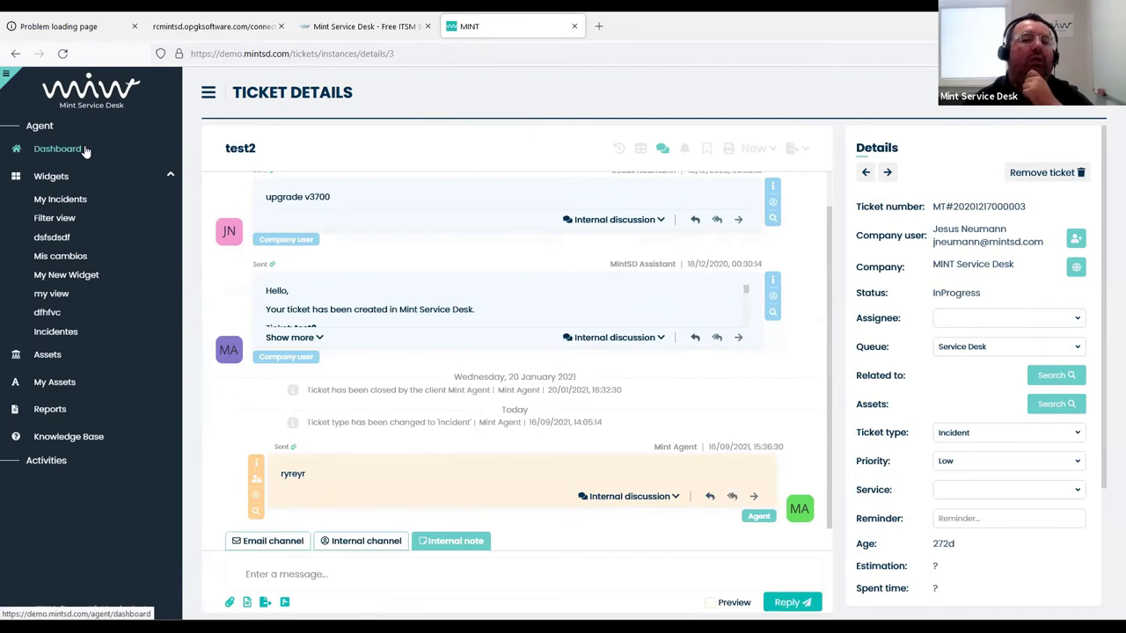
On Test1, post the internal note 'etet' and assign the ticket to the agent
left_click(890, 174)
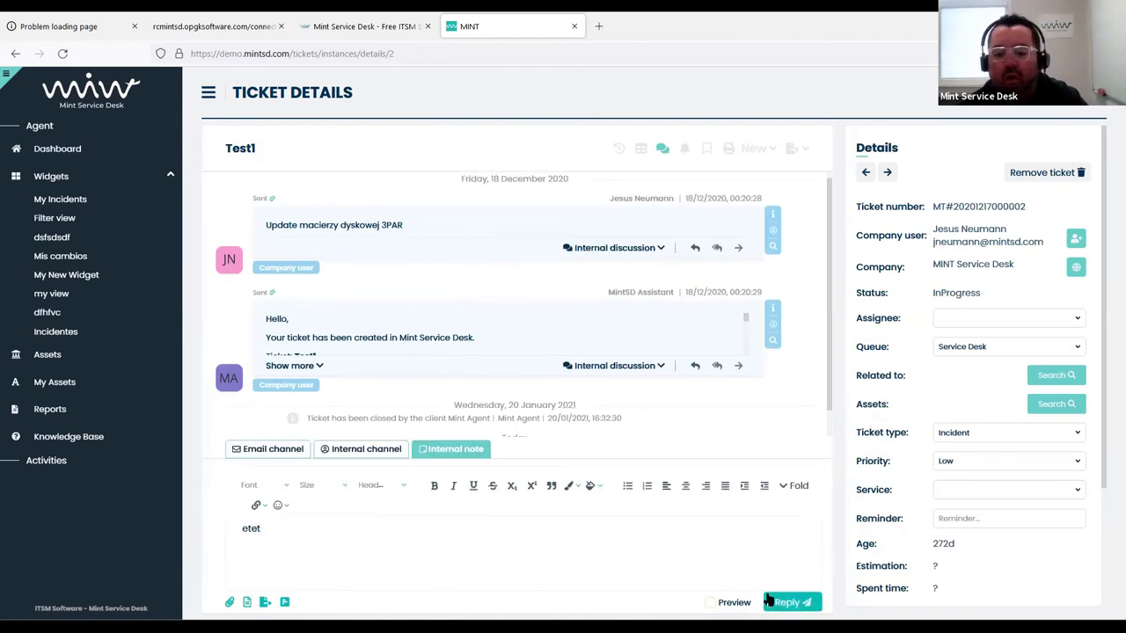
left_click(791, 602)
left_click(995, 320)
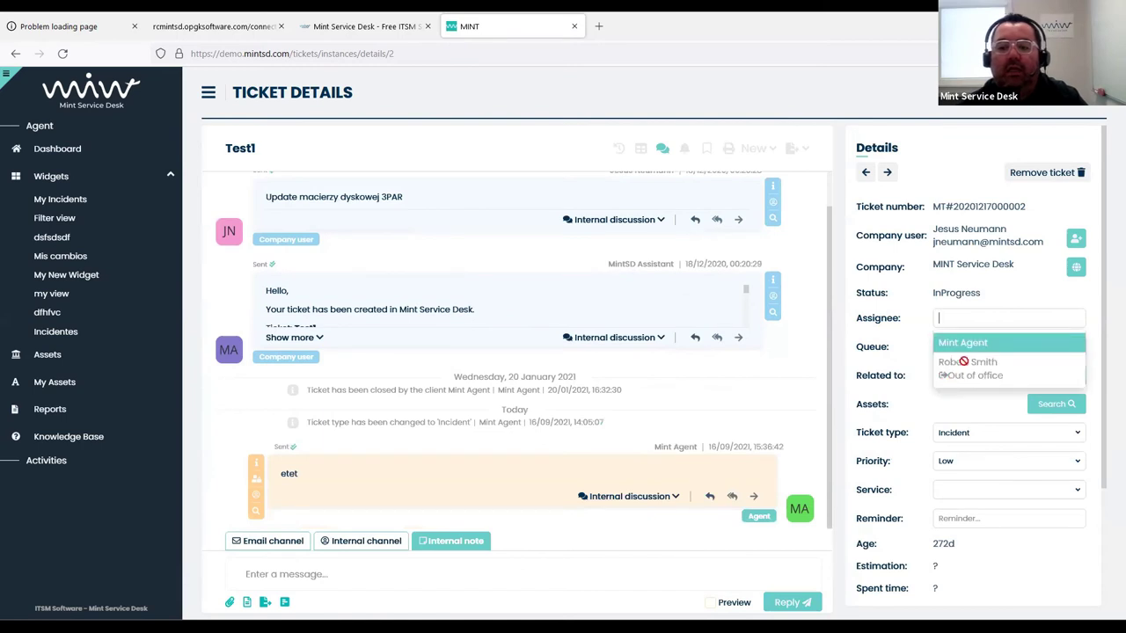
left_click(964, 340)
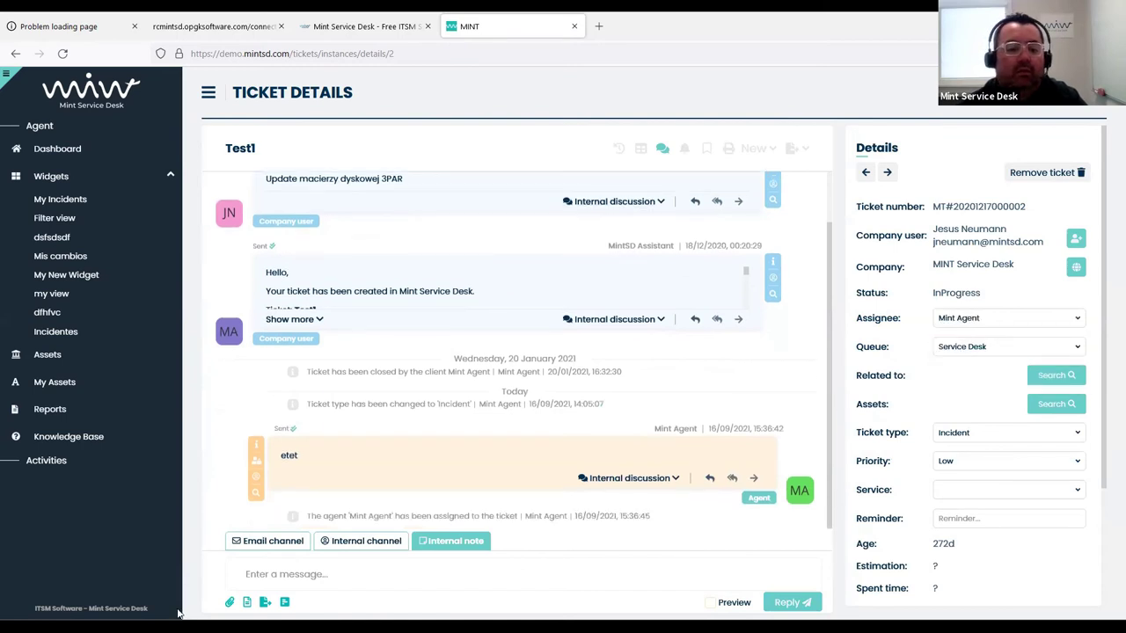
left_click(254, 544)
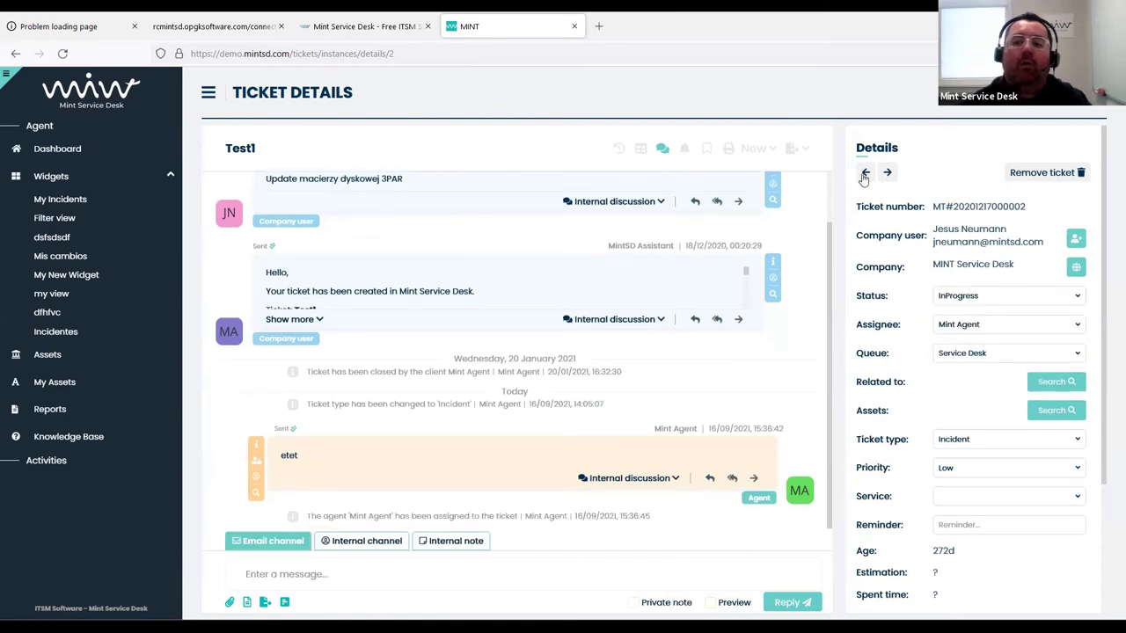
left_click(866, 173)
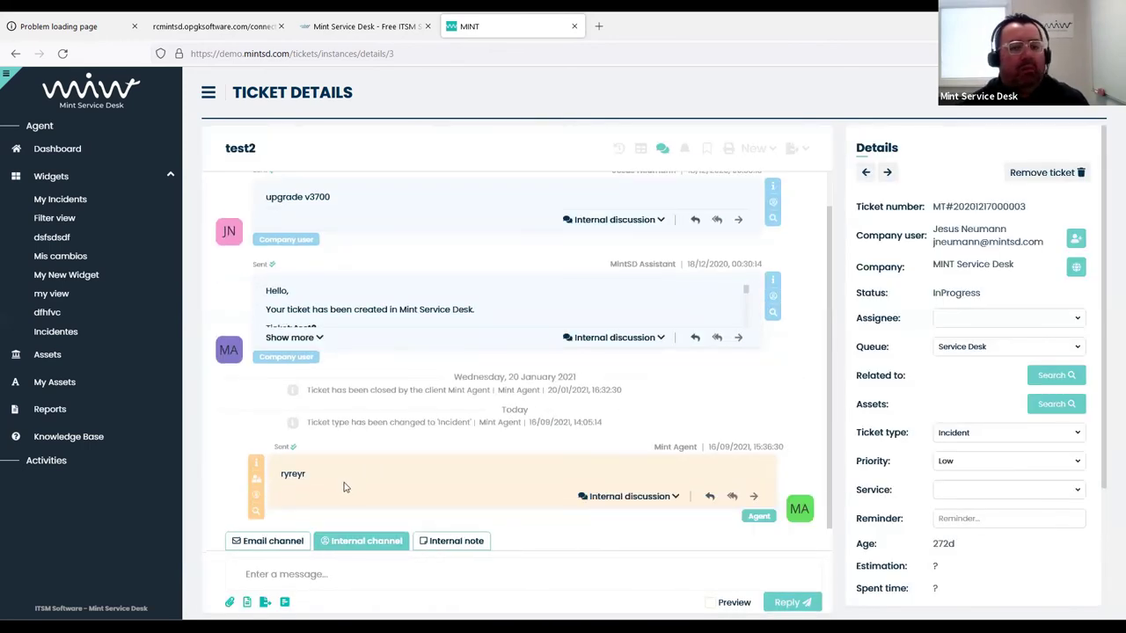
left_click(69, 160)
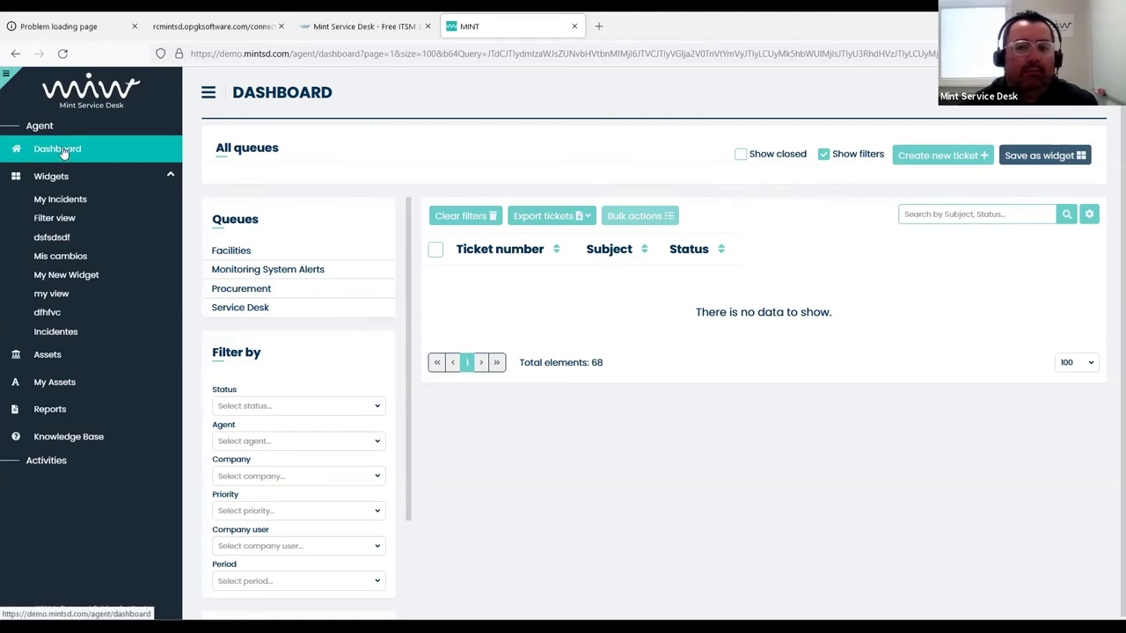
left_click(70, 148)
left_click(461, 214)
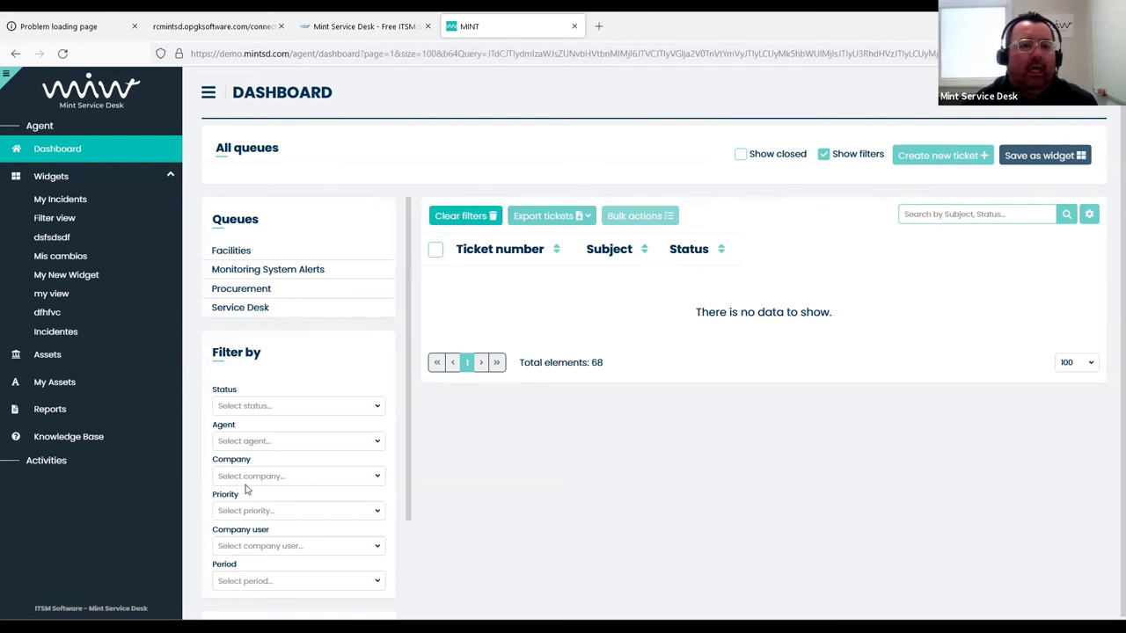
left_click(83, 202)
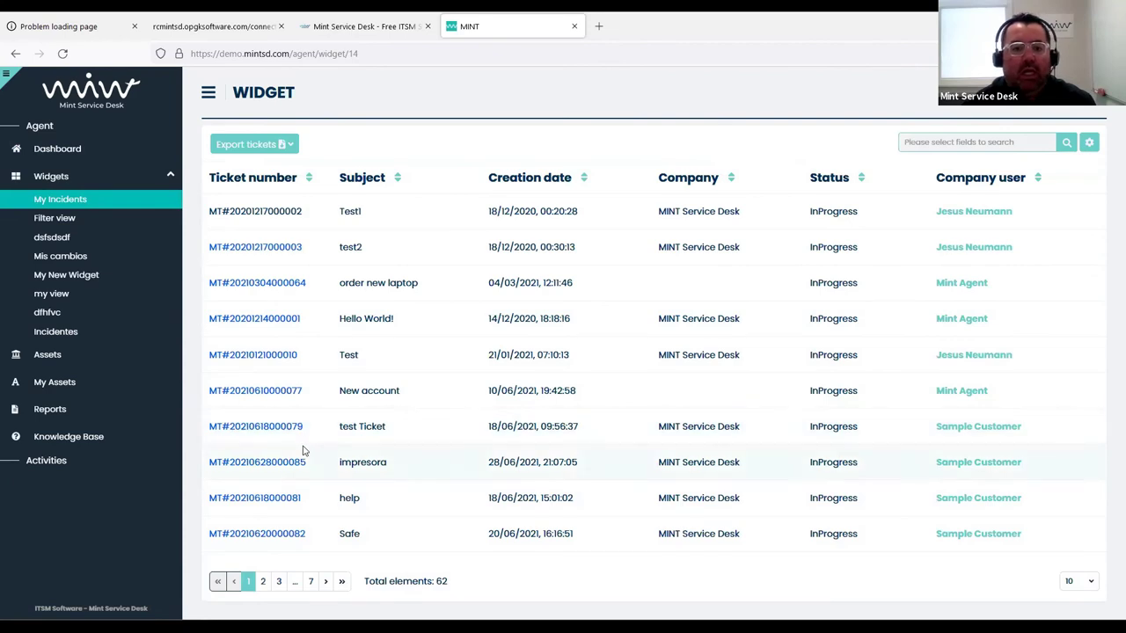
left_click(255, 285)
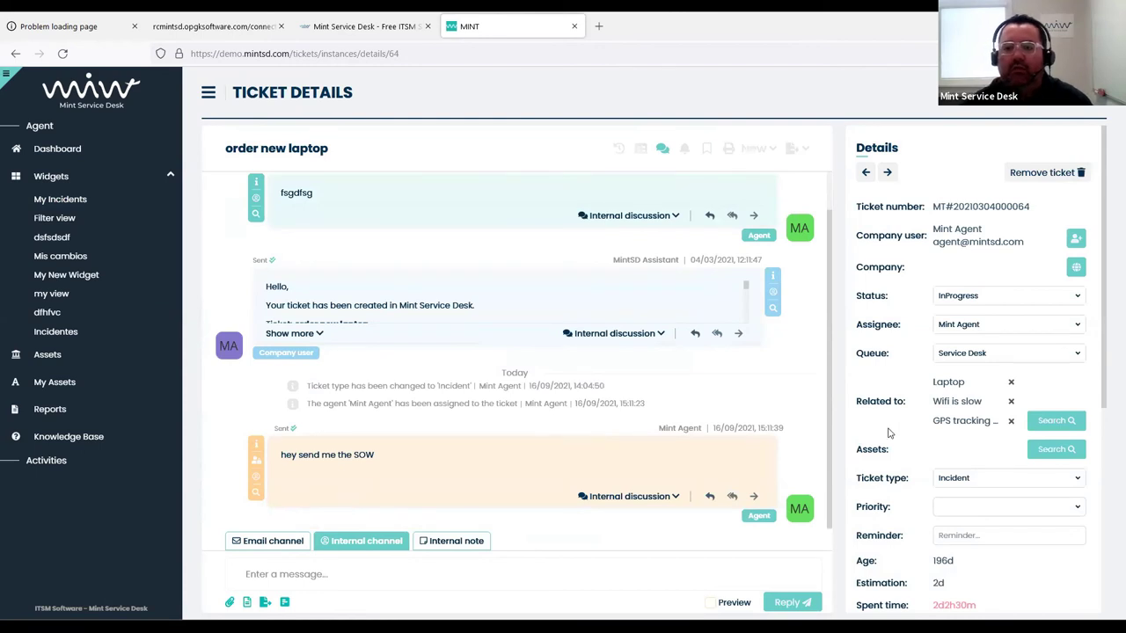
Try setting the ticket to Solved, then dismiss the related-tickets prompt without closing any
left_click(976, 297)
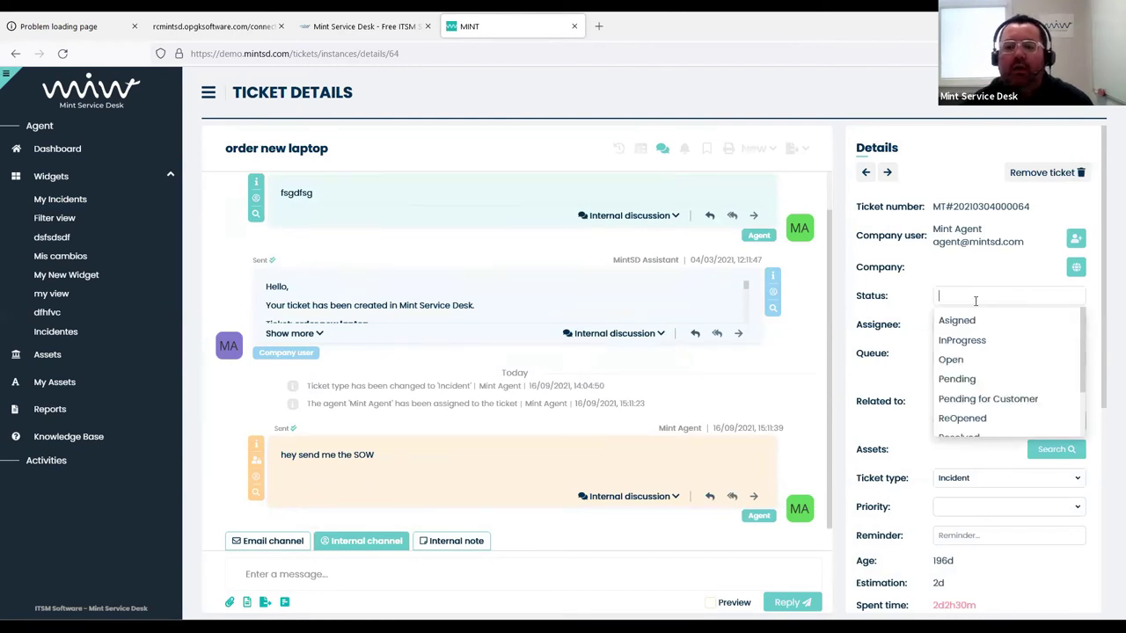
scroll(985, 378, "down", 2)
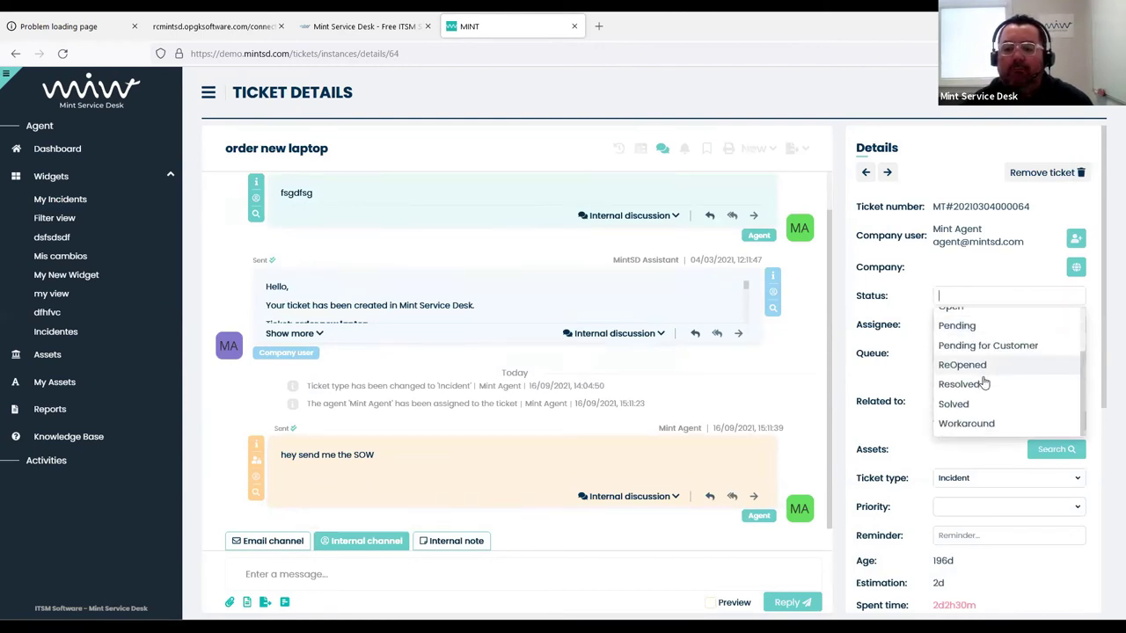
scroll(985, 384, "down", 2)
scroll(979, 327, "up", 2)
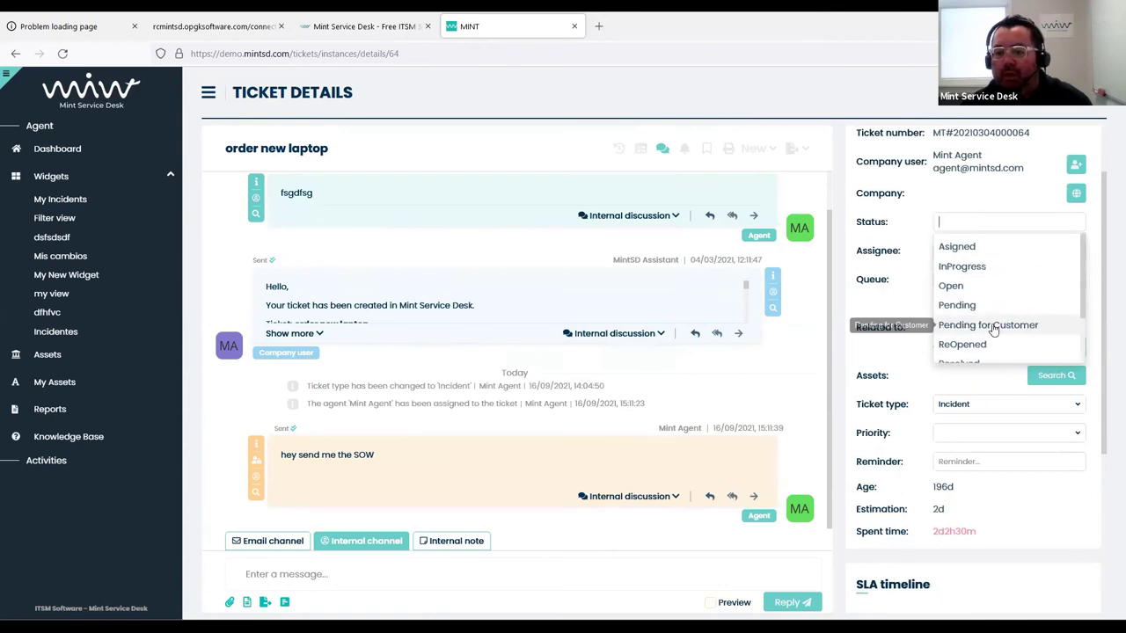
scroll(992, 330, "down", 2)
left_click(992, 330)
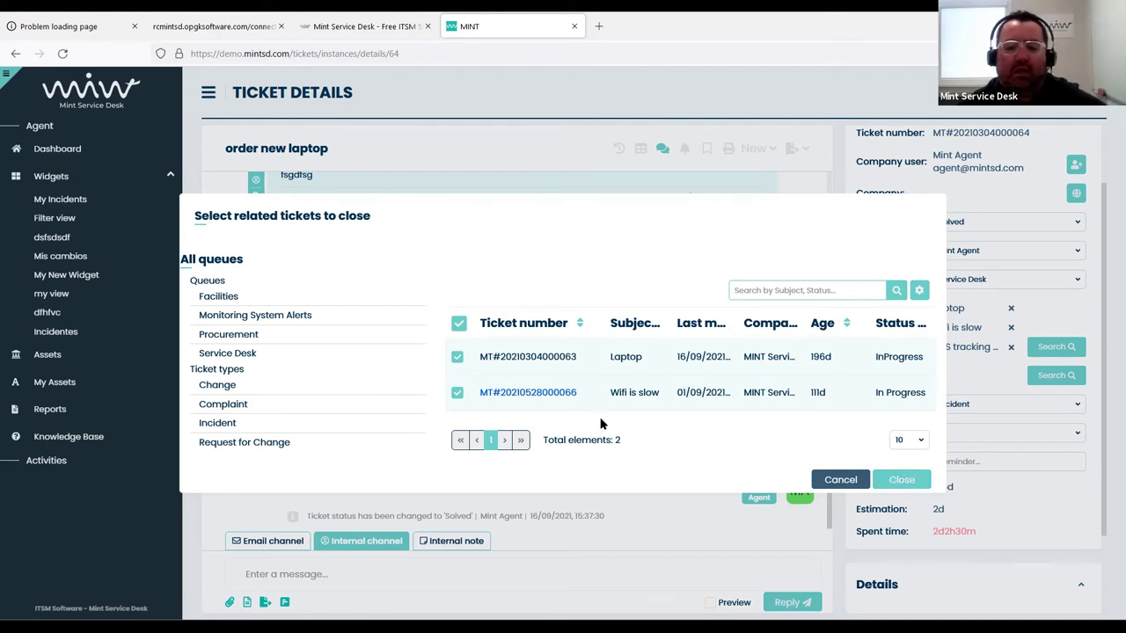
left_click(457, 358)
left_click(457, 392)
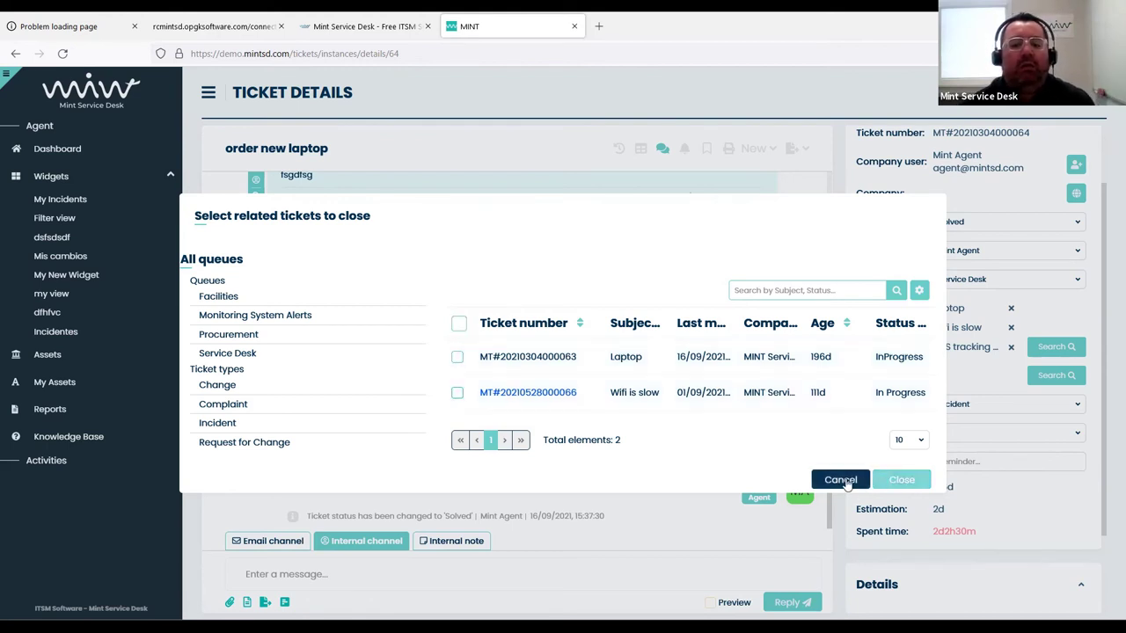
left_click(841, 480)
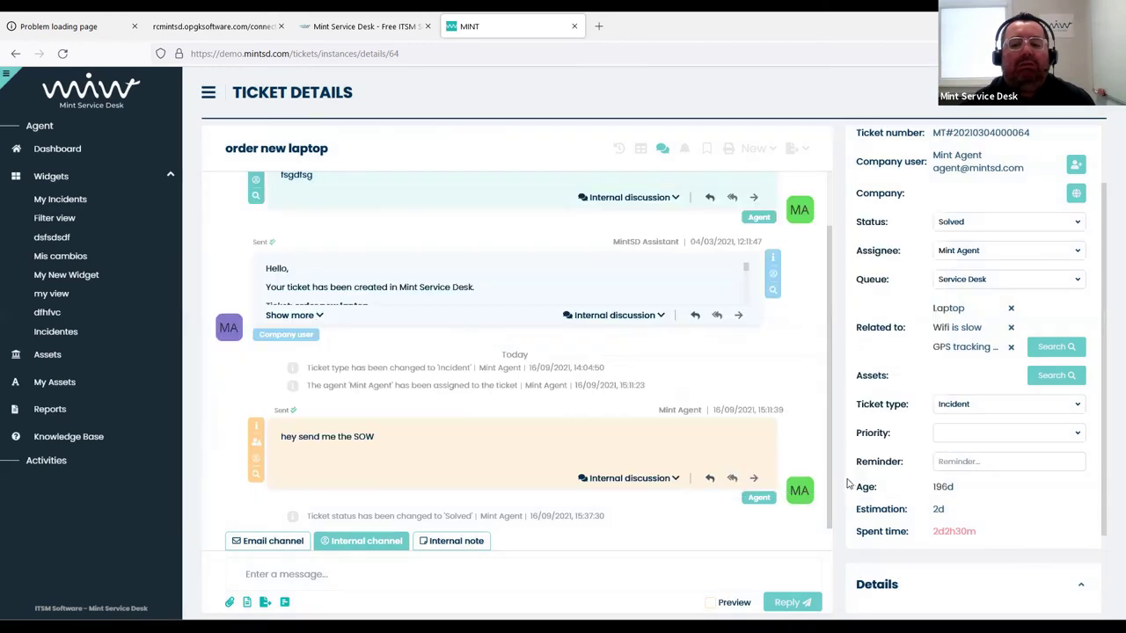
Set the ticket to Resolved, then Solved, closing its related tickets, and open 'Wifi is slow'
left_click(971, 224)
left_click(976, 305)
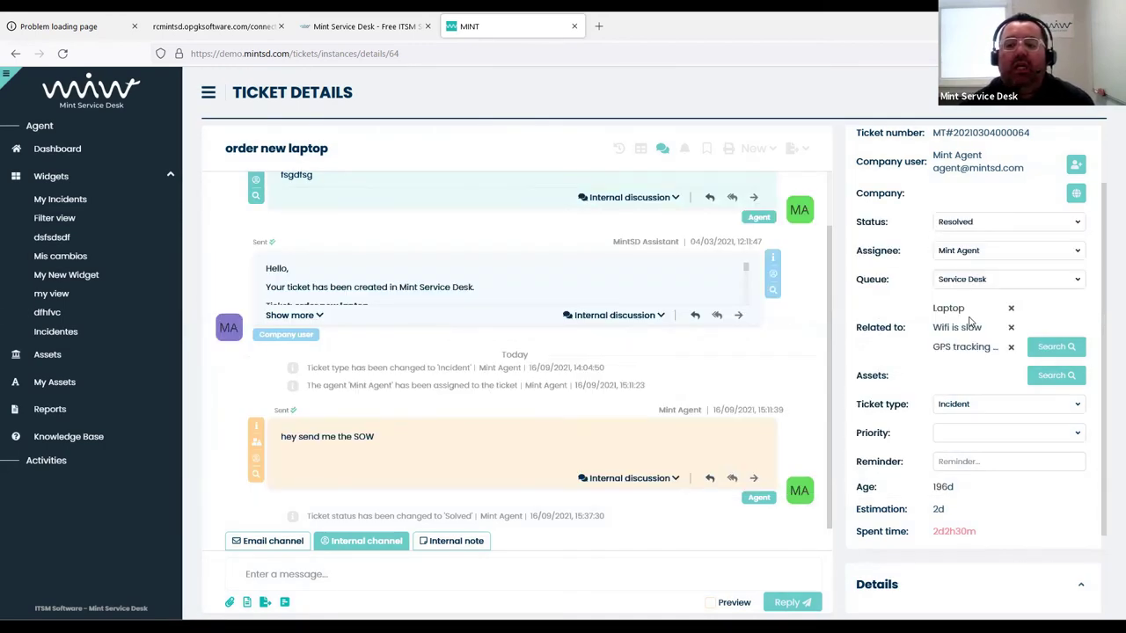
left_click(963, 223)
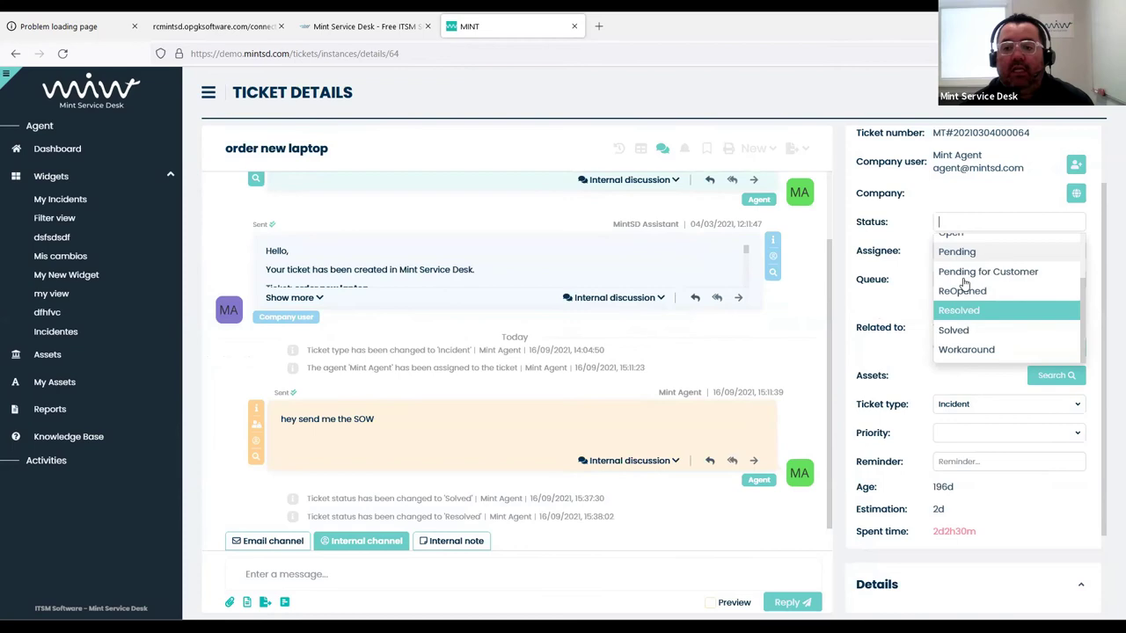
left_click(955, 330)
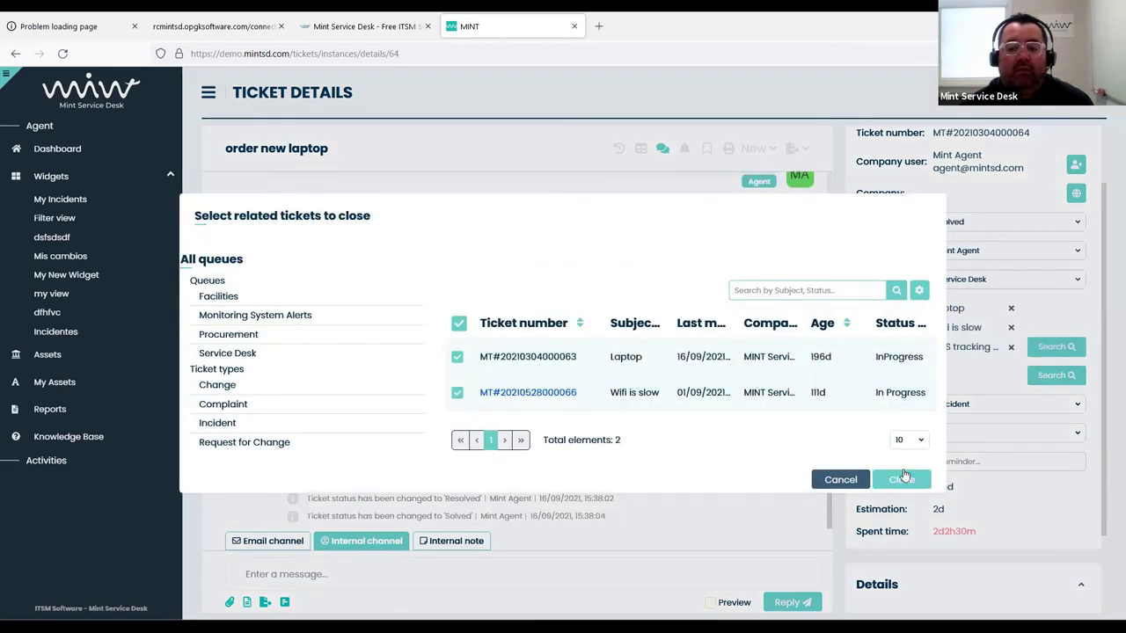
left_click(905, 476)
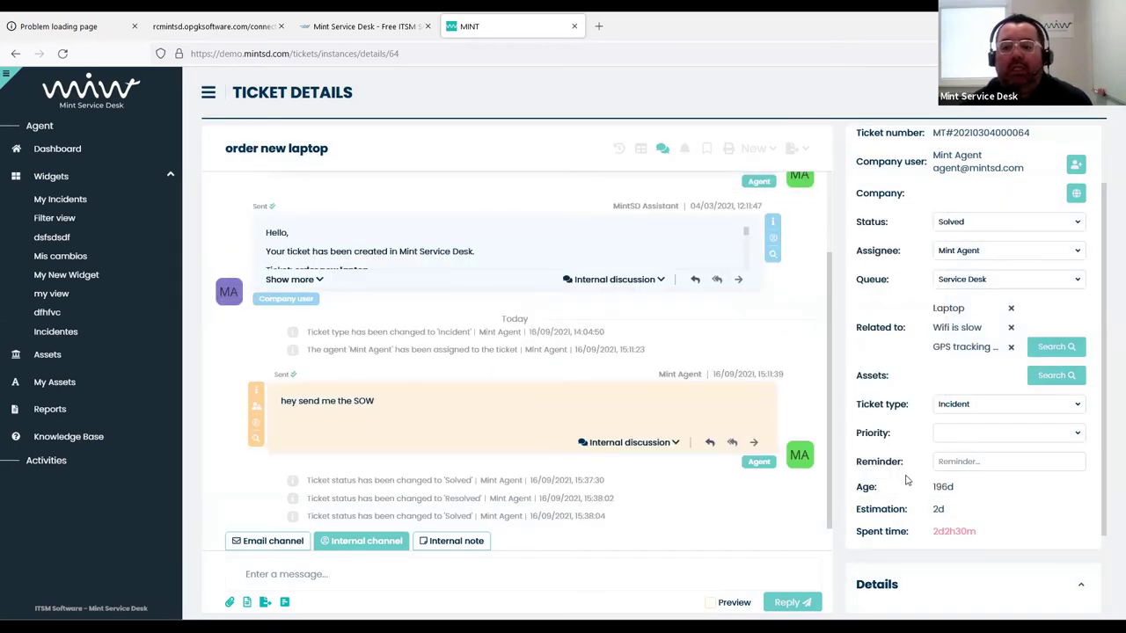
left_click(946, 328)
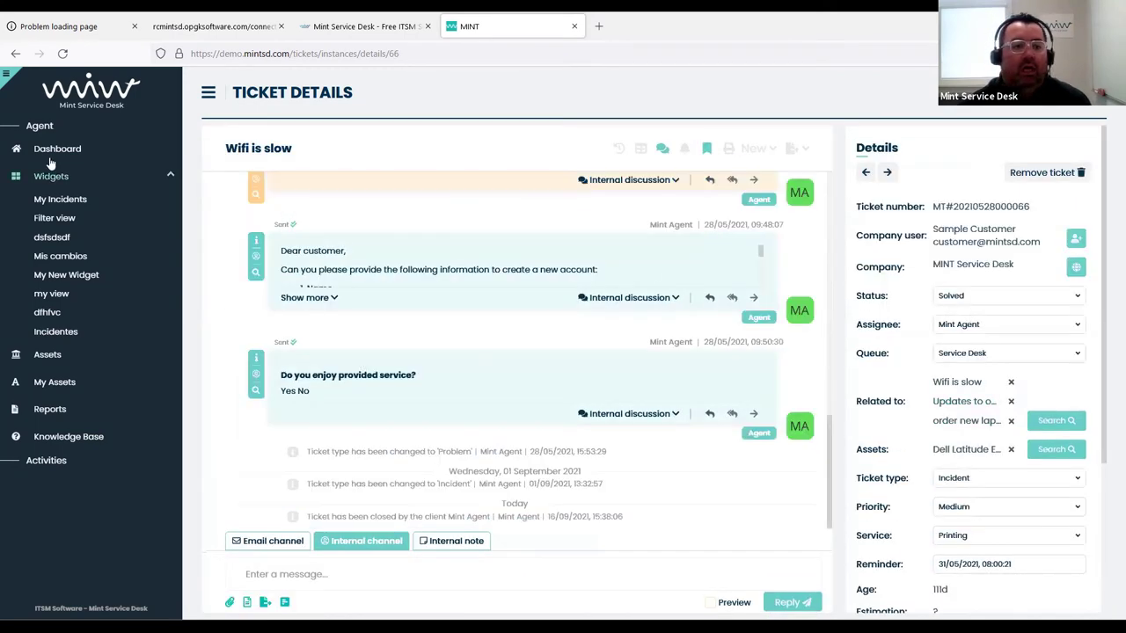
Reload the dashboard, clear all ticket filters, collapse Widgets, and go to the Knowledge Base
left_click(53, 151)
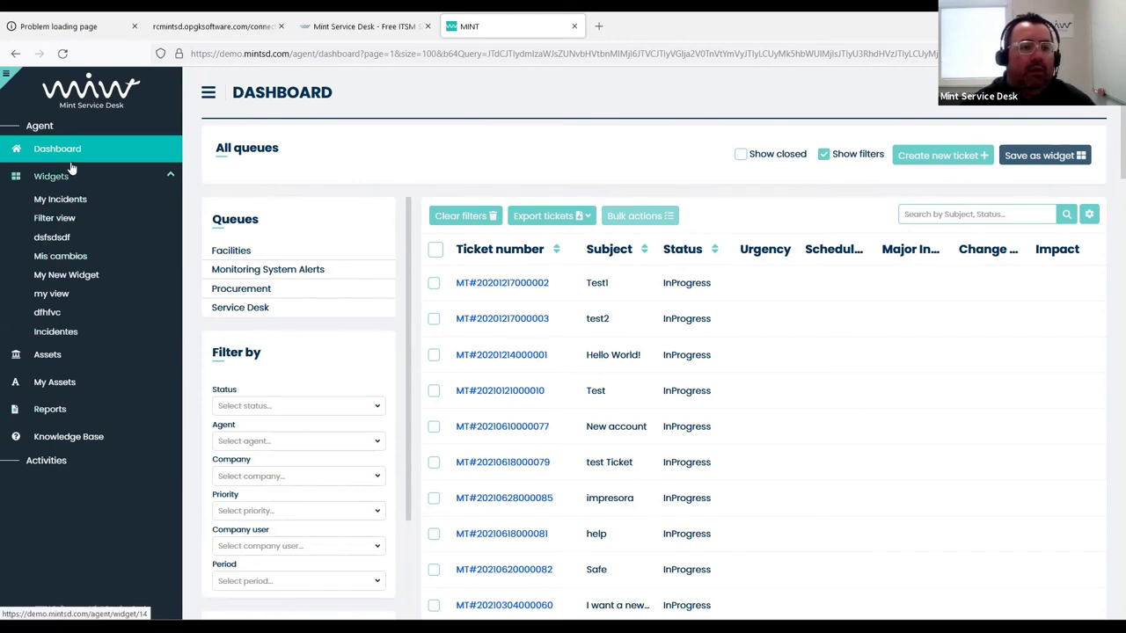
left_click(53, 150)
left_click(468, 216)
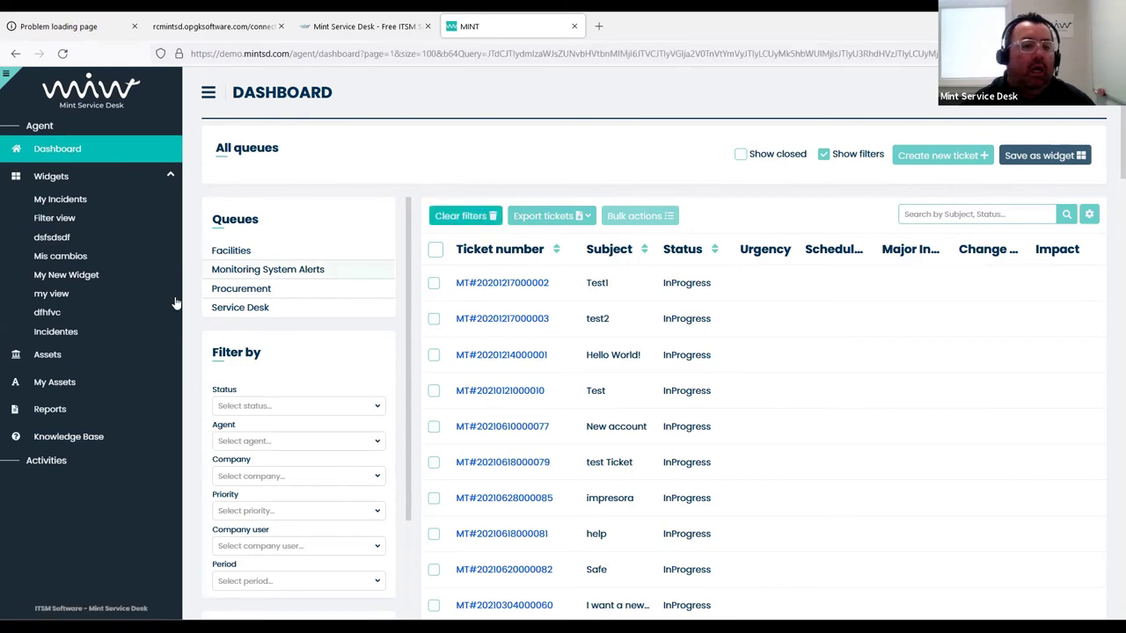
left_click(53, 177)
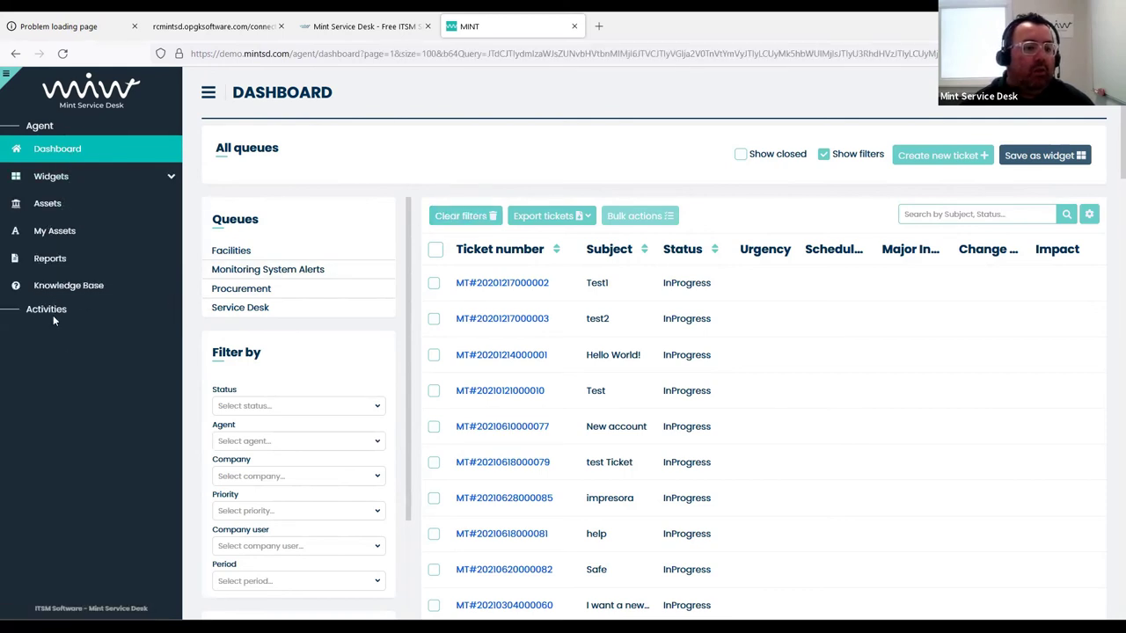
left_click(70, 286)
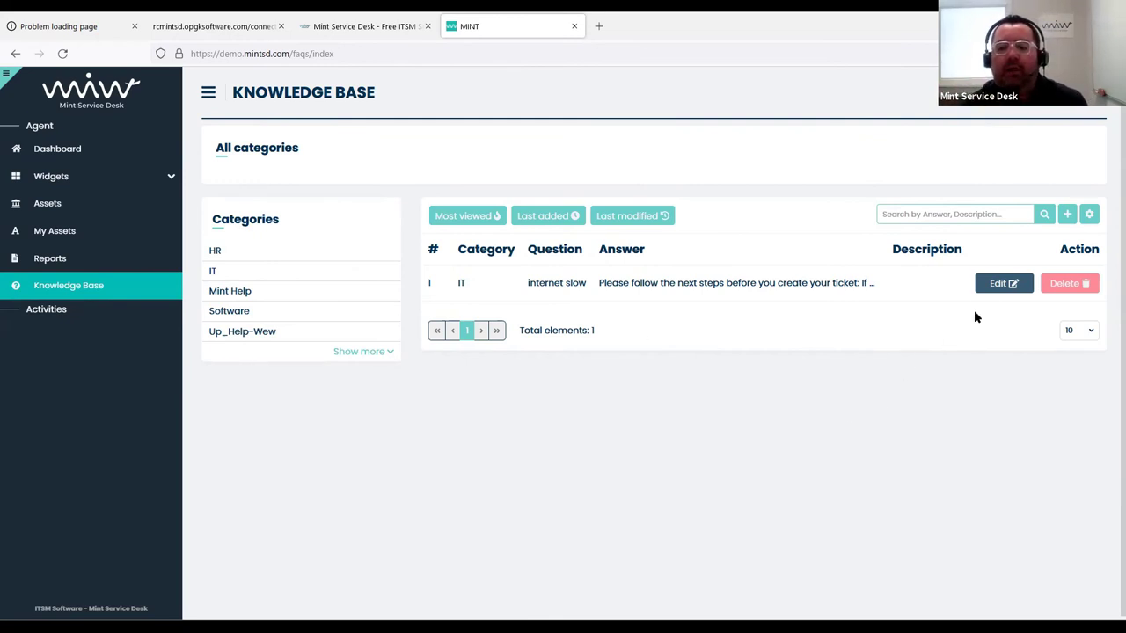
Edit the 'internet slow' article: remove the MINT Service Desk company and uncheck Share with everyone
left_click(1001, 284)
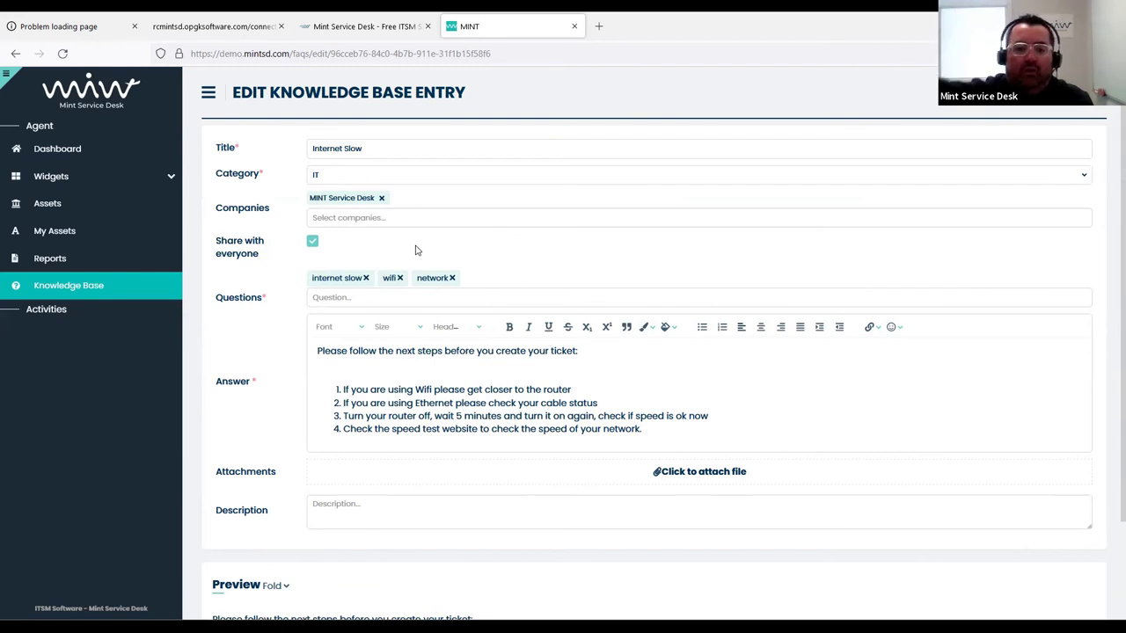
left_click(381, 198)
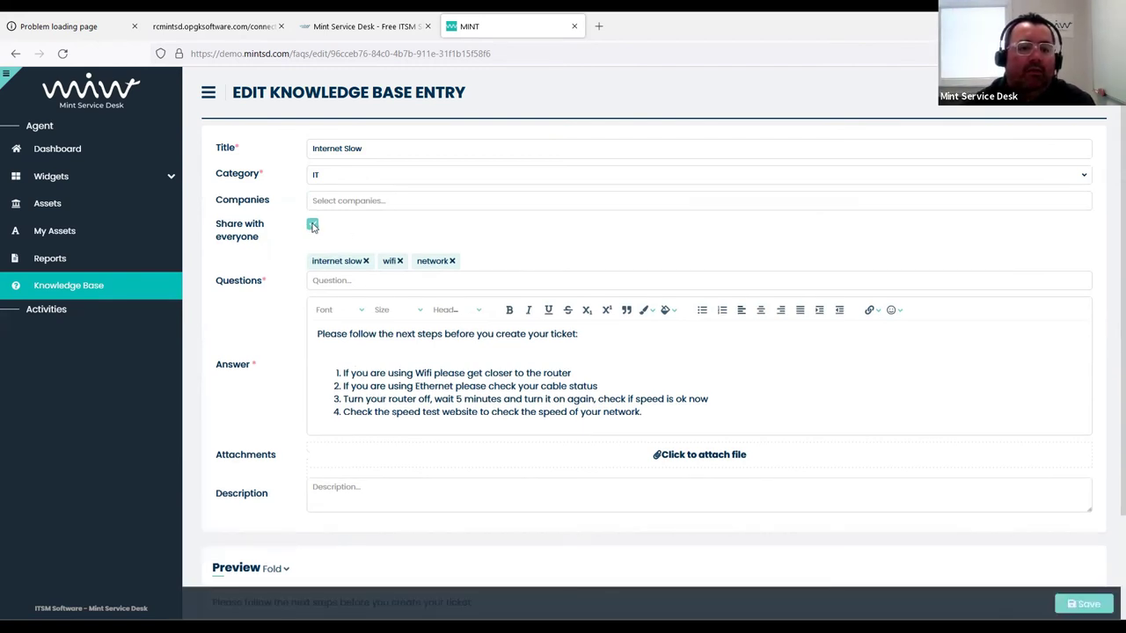
left_click(312, 226)
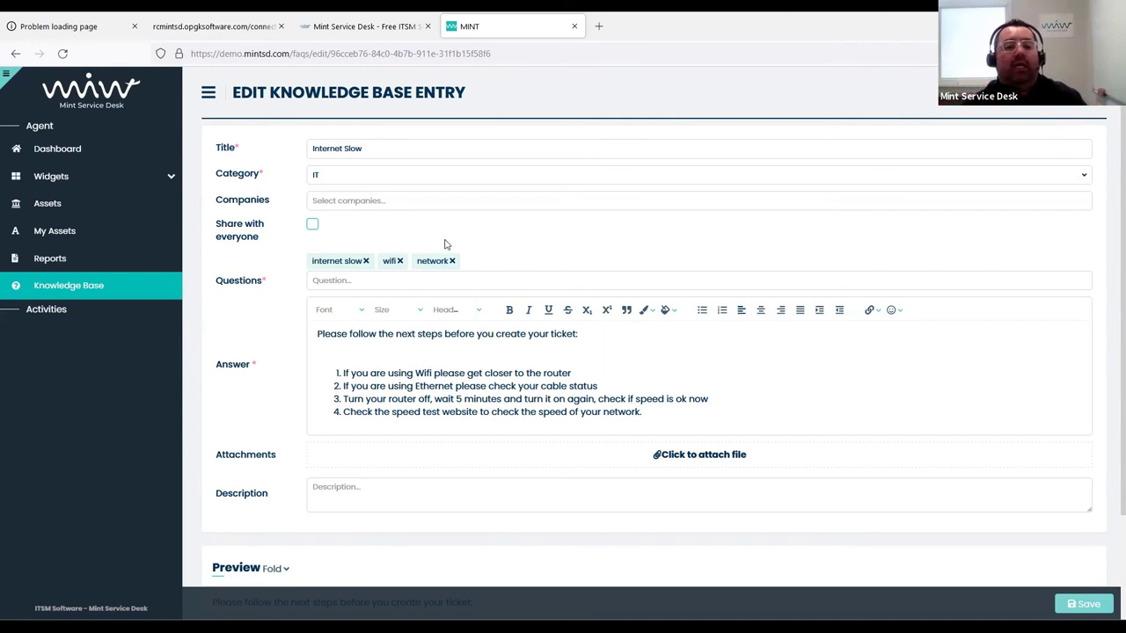
Re-add MINT Service Desk as company, re-enable Share with everyone, and save the 'internet slow' article
left_click(384, 199)
scroll(392, 294, "down", 2)
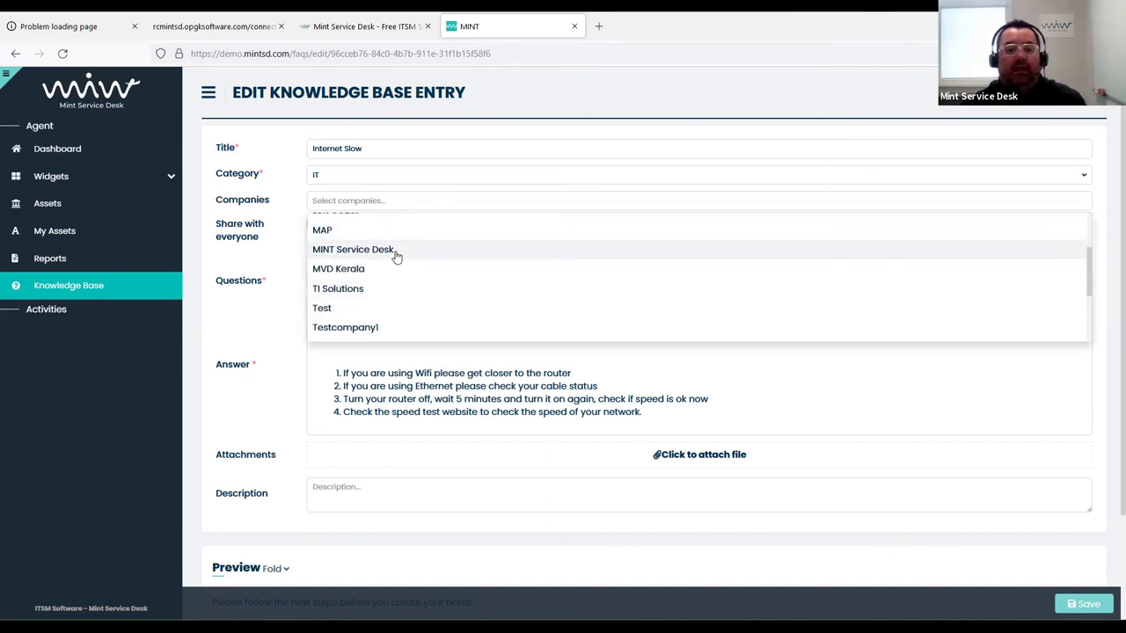
left_click(397, 253)
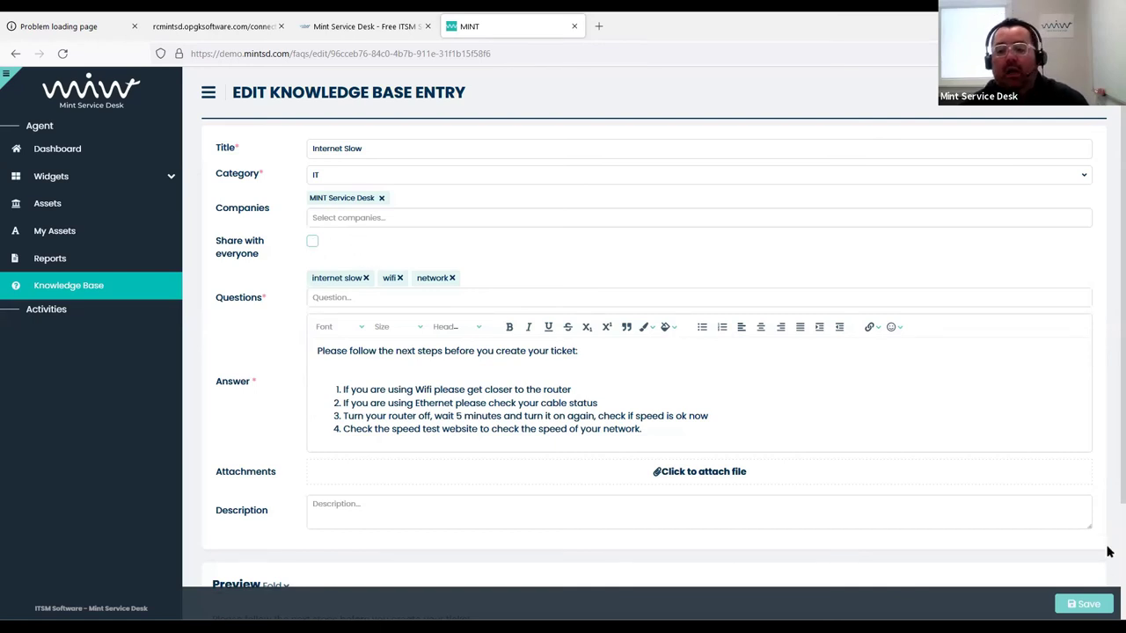
left_click(1099, 605)
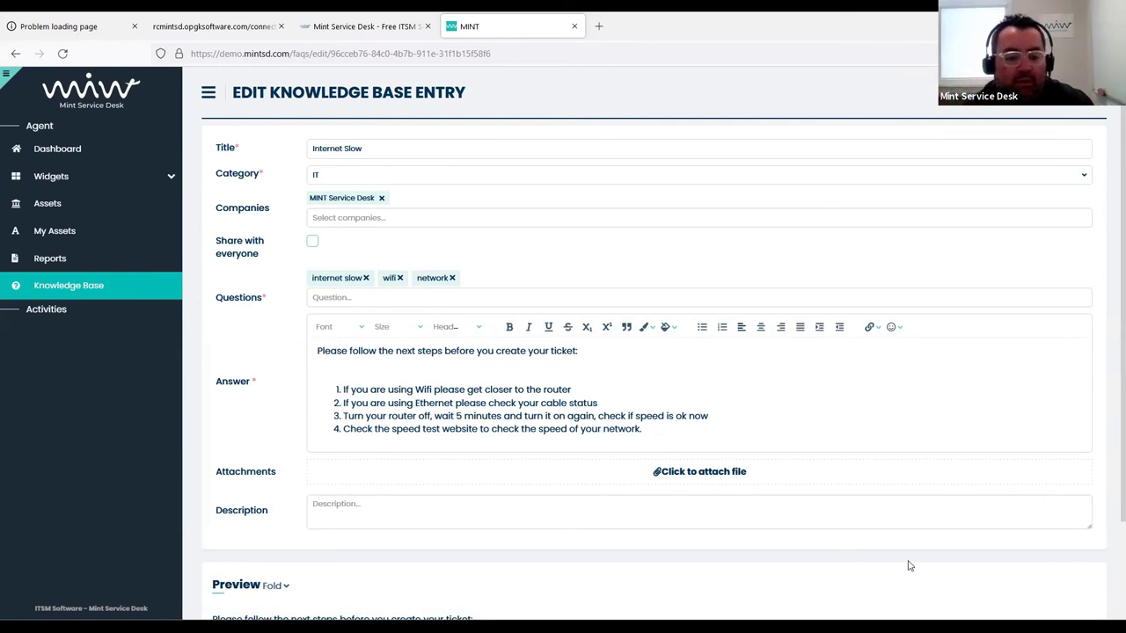
left_click(312, 241)
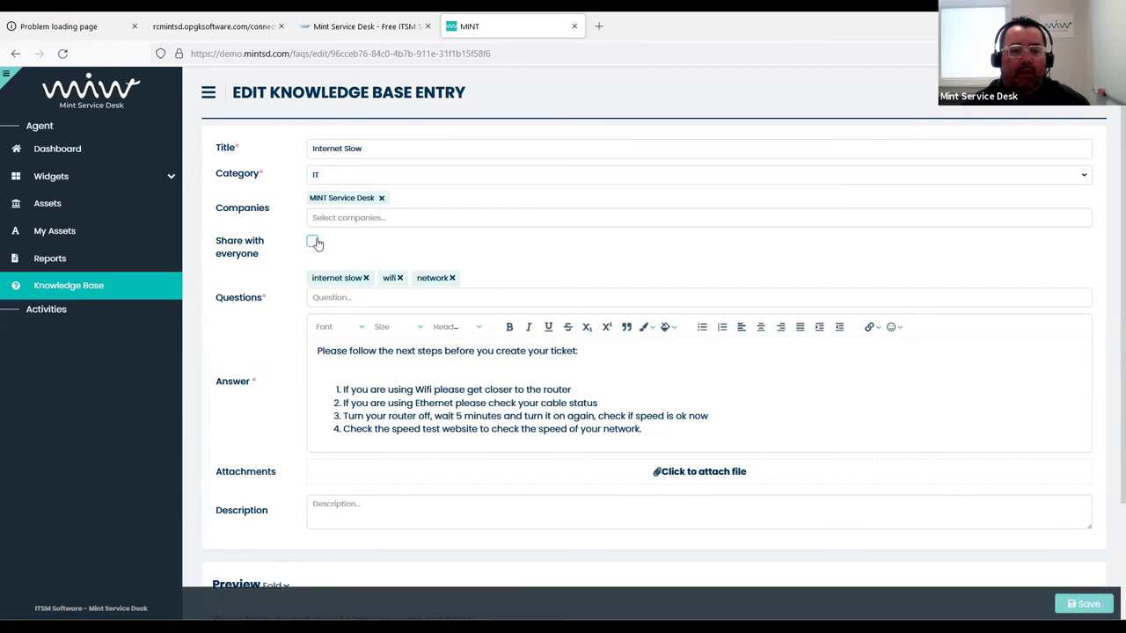
left_click(1083, 603)
left_click(57, 148)
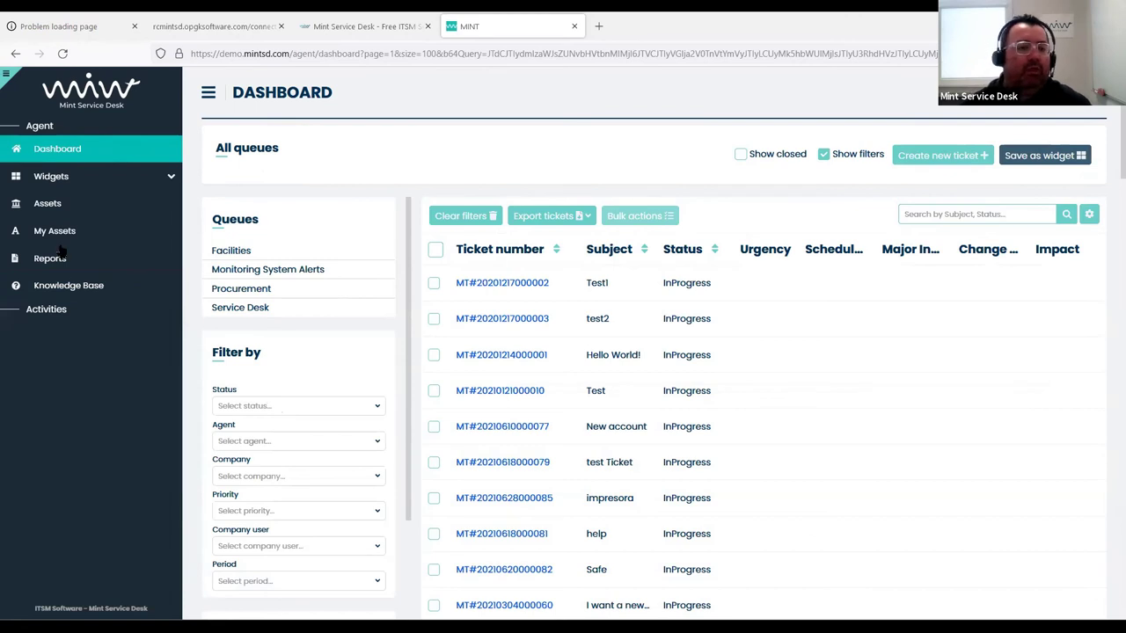
Open the Dell Latitude E7250 asset, start a new ticket, and discard the leftover draft
left_click(49, 210)
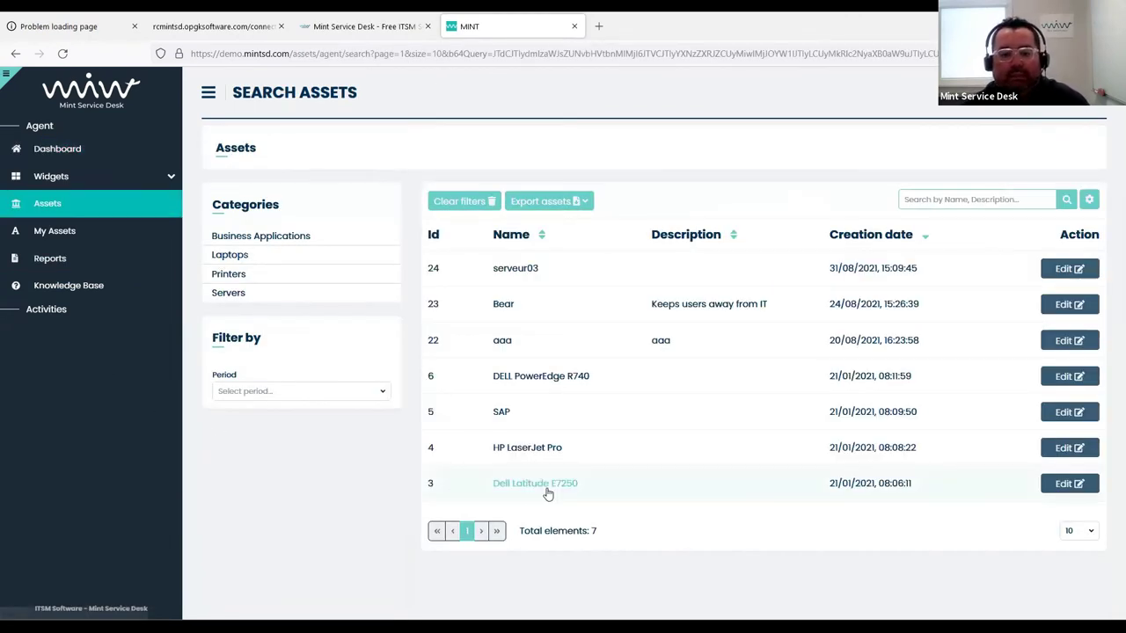
left_click(545, 492)
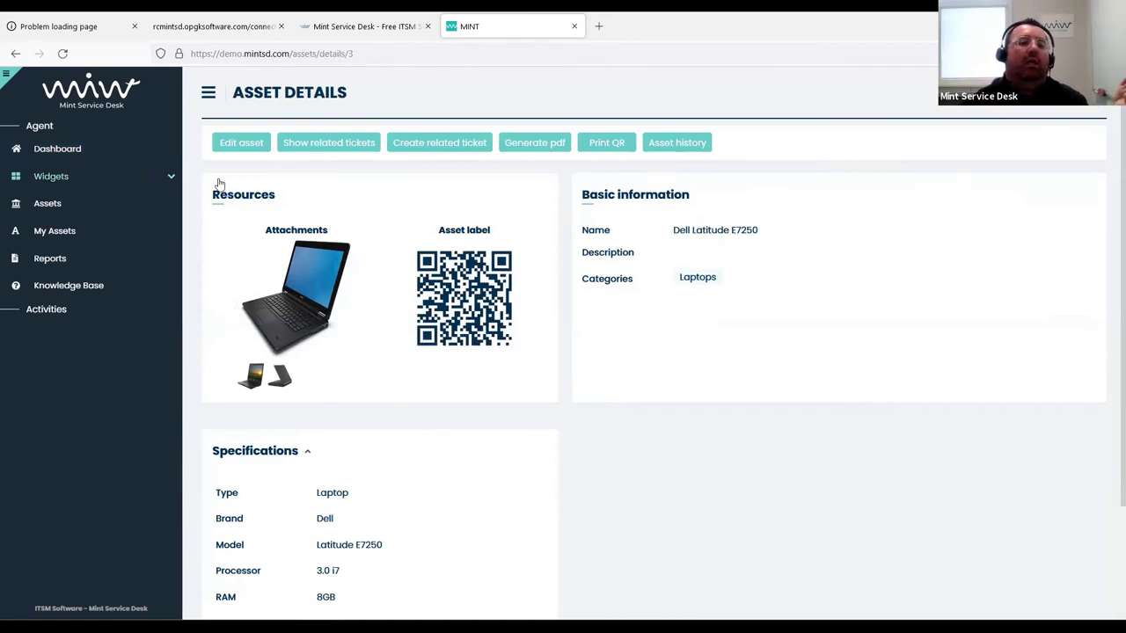
left_click(1048, 109)
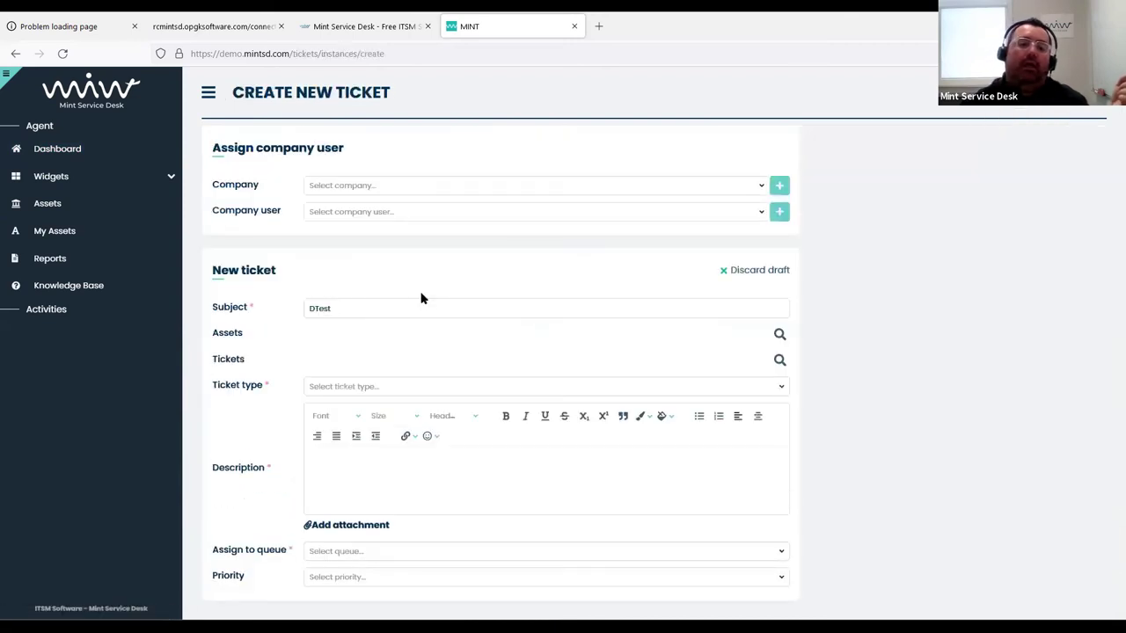
left_click(773, 271)
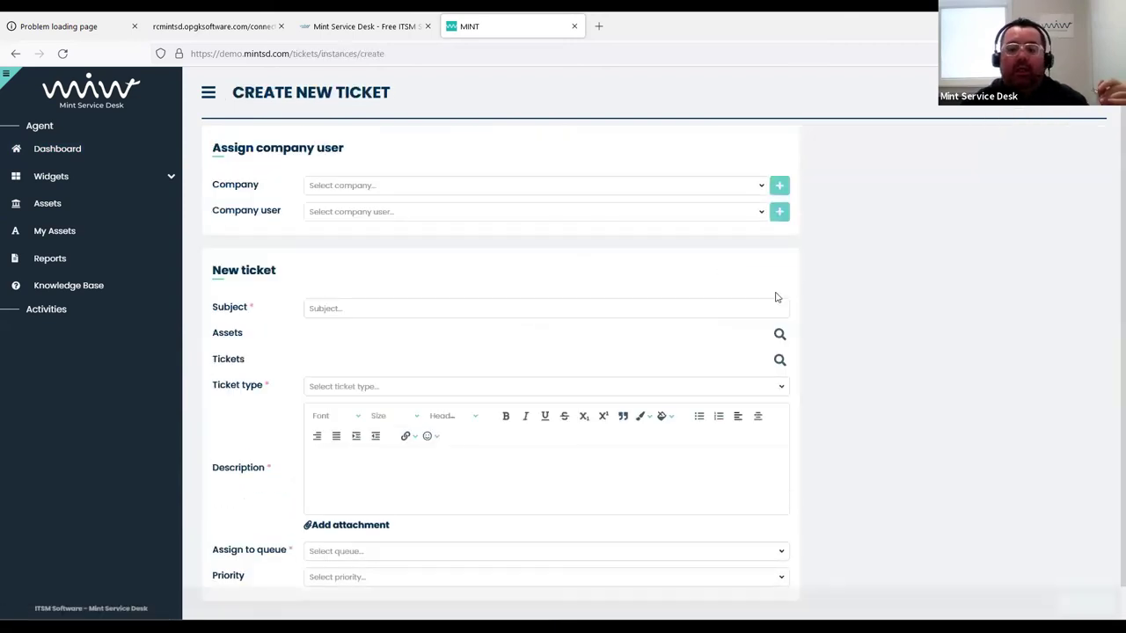
Cancel the asset picker, leave the unsaved ticket, and reopen the Dell Latitude E7250 asset
left_click(779, 334)
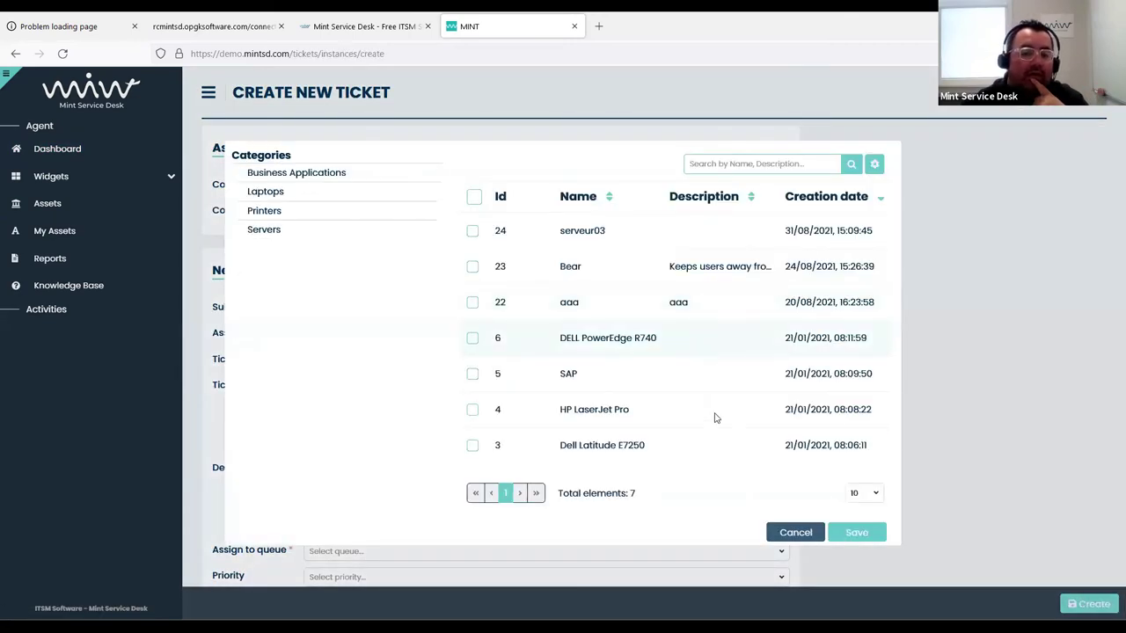
left_click(792, 531)
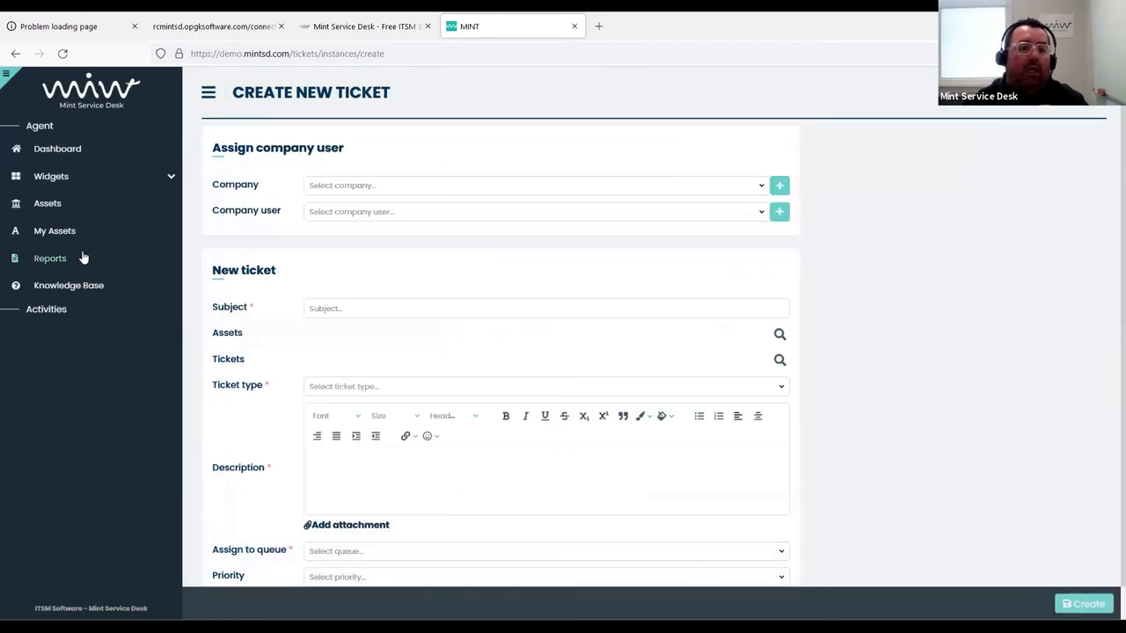
left_click(83, 256)
left_click(618, 374)
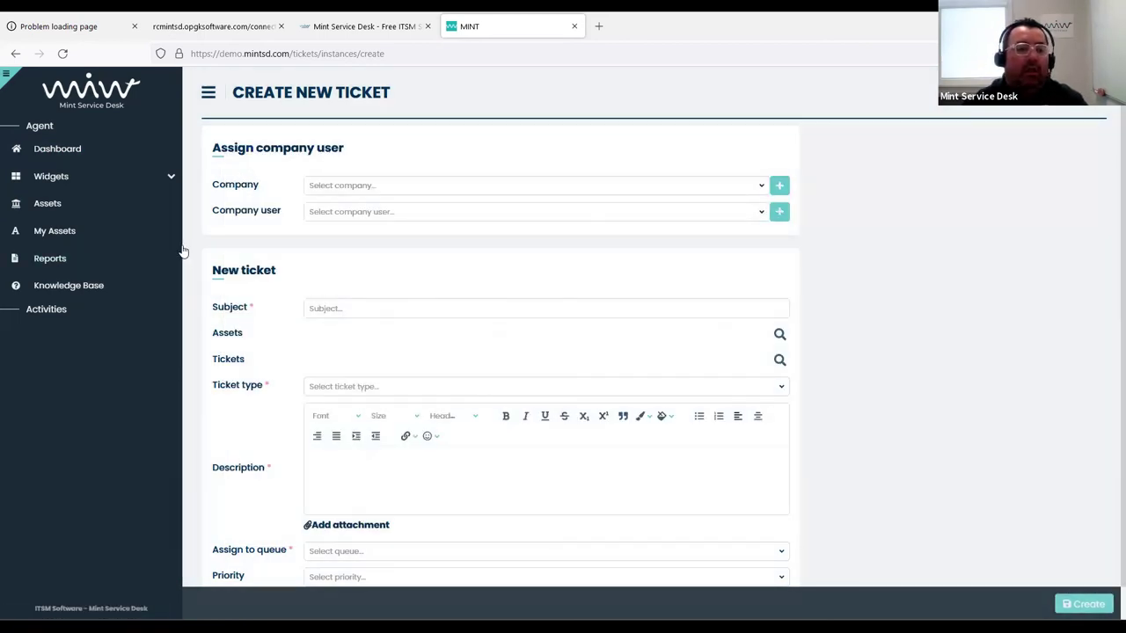
left_click(63, 204)
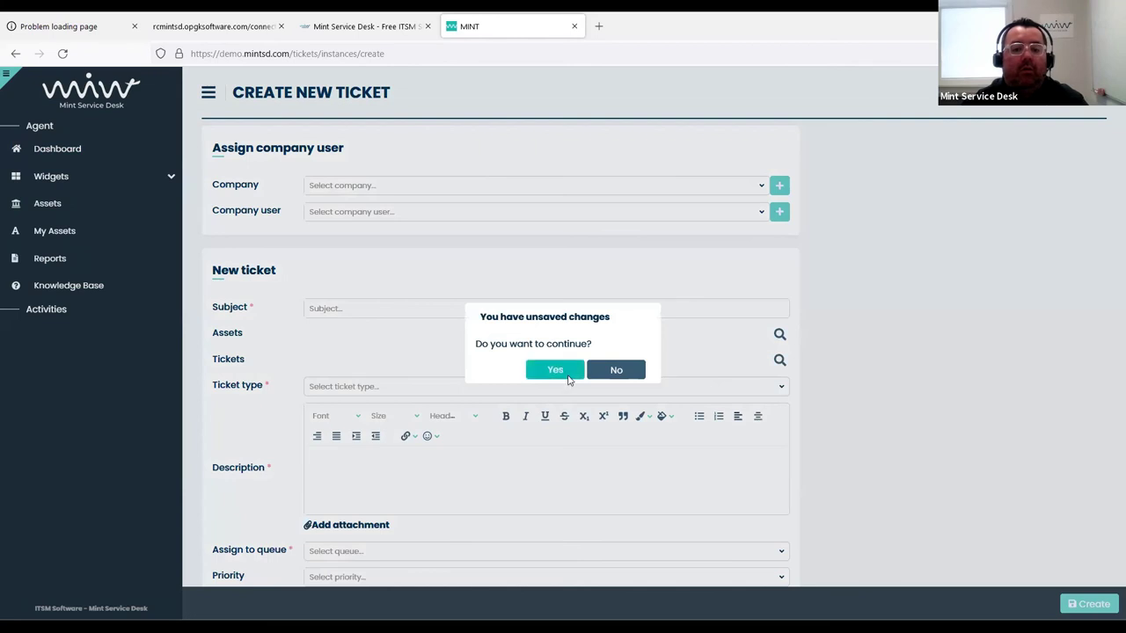
left_click(567, 376)
left_click(558, 485)
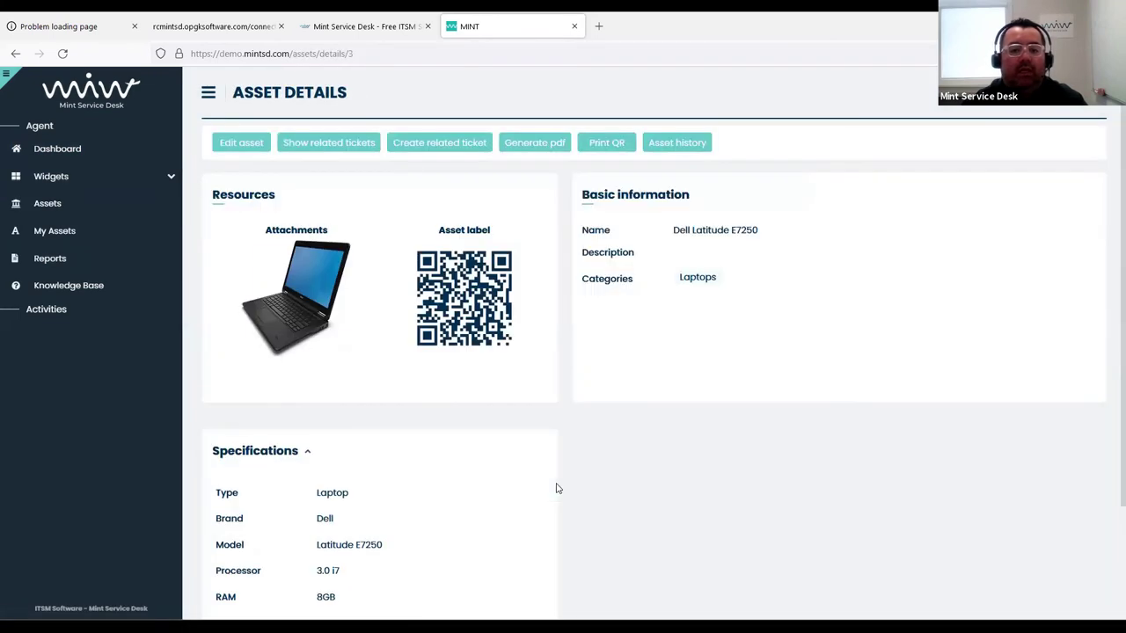
Create a Request for Change ticket for the Dell Latitude E7250 with a new description, Service Desk queue
left_click(438, 143)
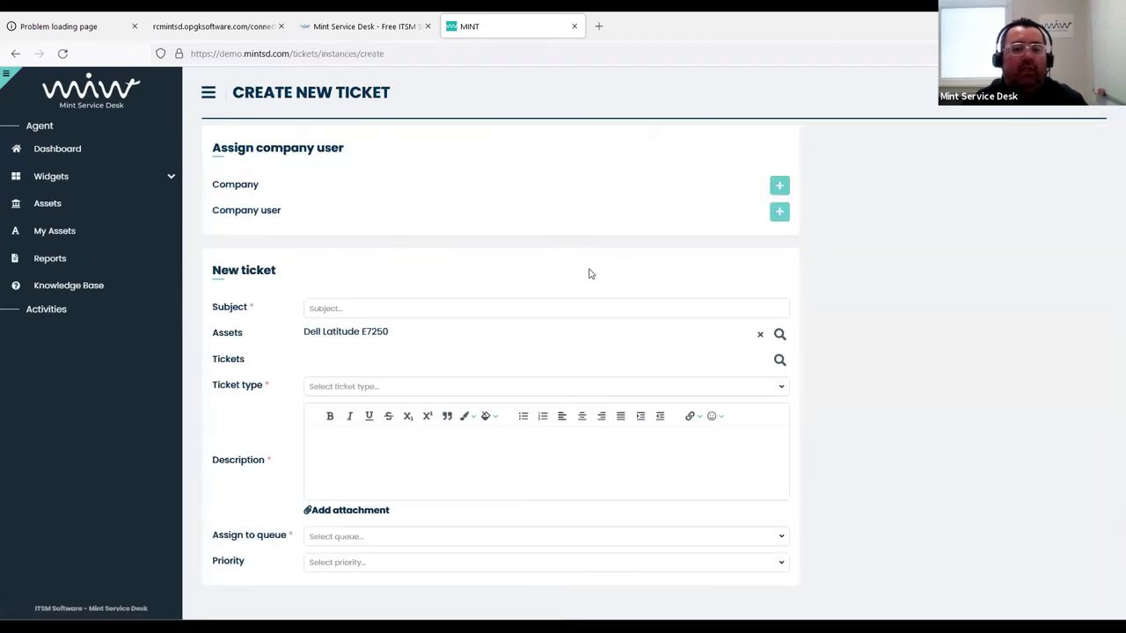
left_click(357, 386)
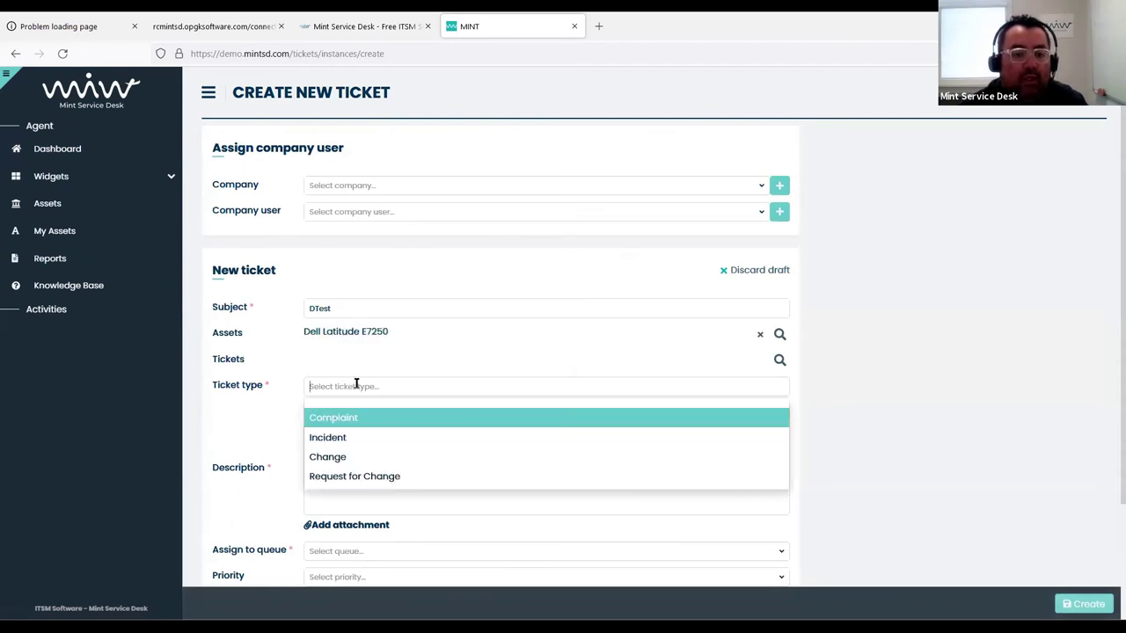
left_click(353, 476)
left_click_drag(364, 464, 312, 459)
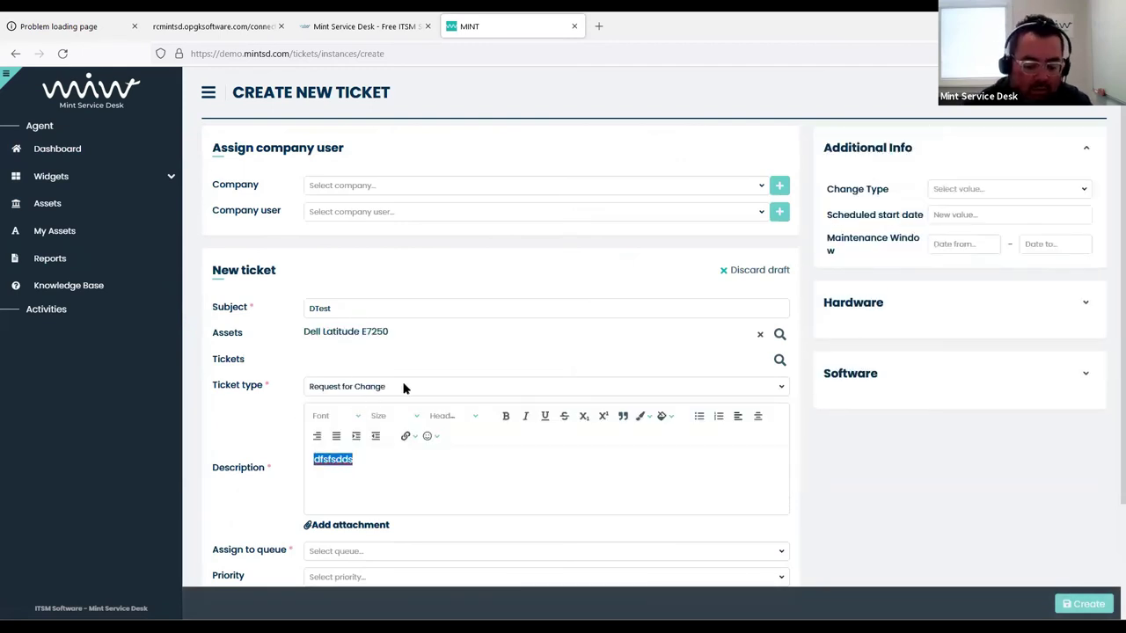
type("please maintence")
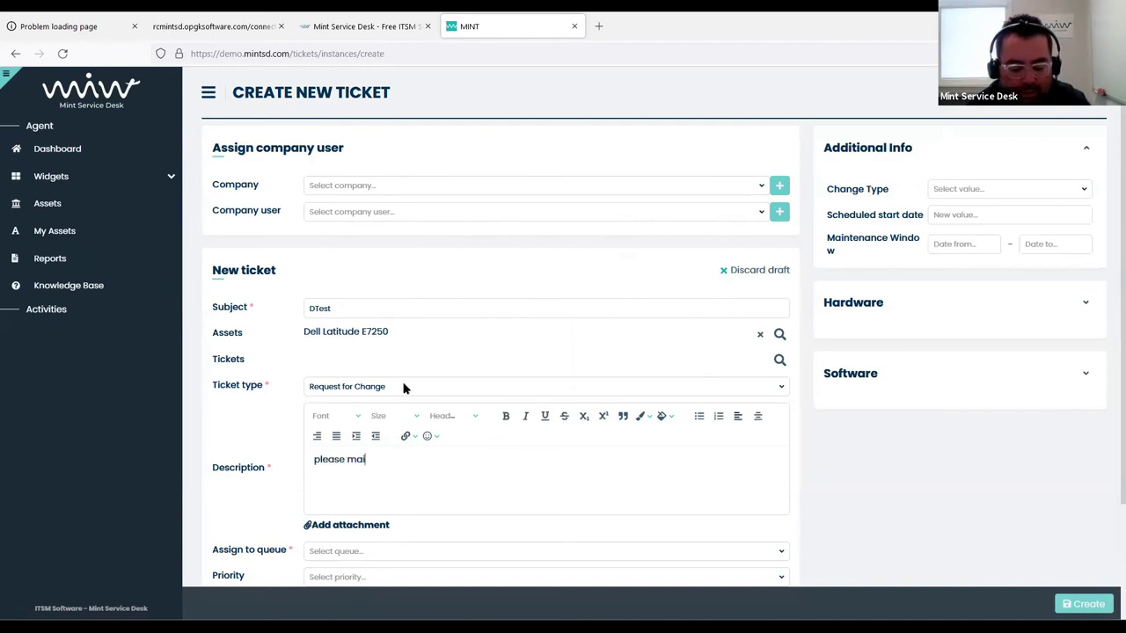
key("BackSpace")
key("BackSpace")
key("BackSpace")
key("BackSpace")
key("BackSpace")
key("BackSpace")
key("BackSpace")
key("BackSpace")
key("BackSpace")
key("BackSpace")
key("BackSpace")
key("BackSpace")
key("BackSpace")
key("BackSpace")
key("BackSpace")
key("BackSpace")
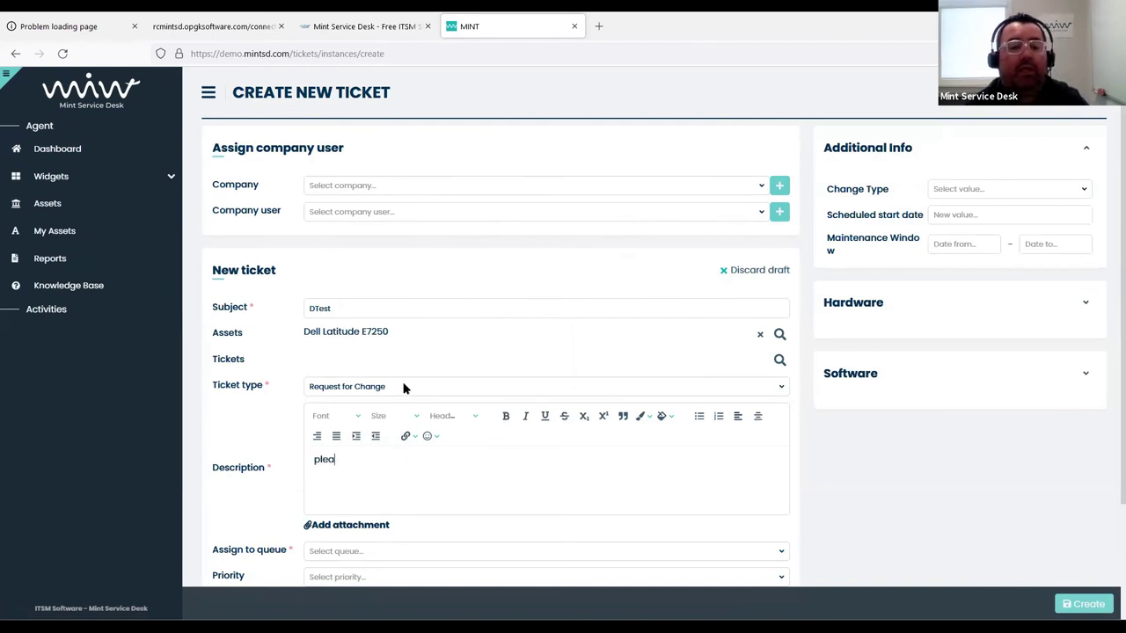
left_click(1099, 605)
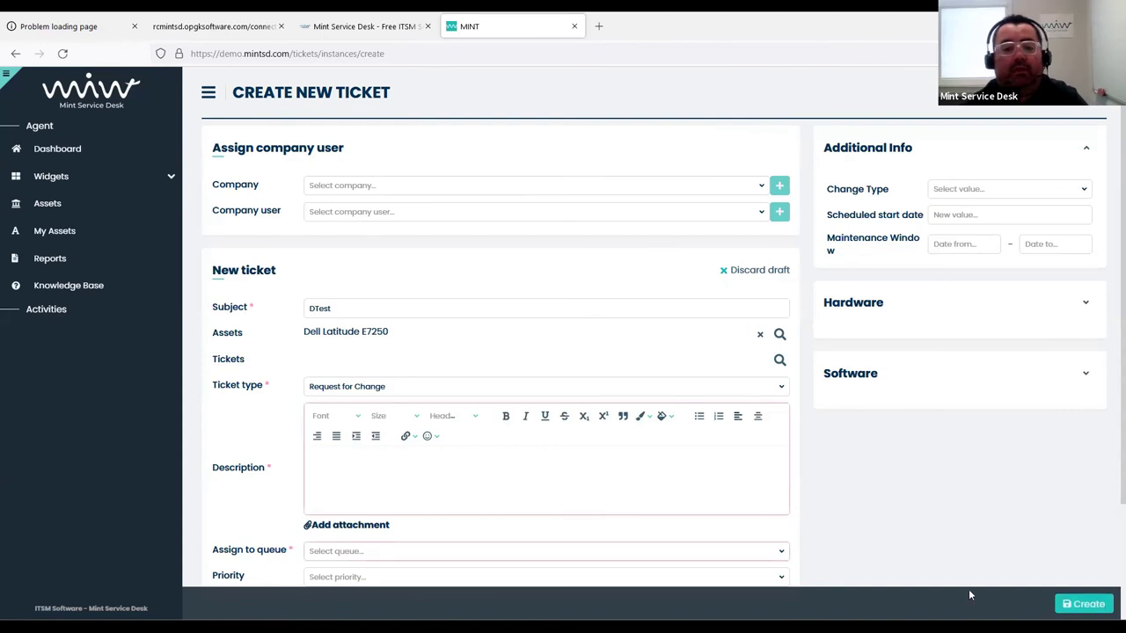
left_click(482, 495)
type("dvzxvz")
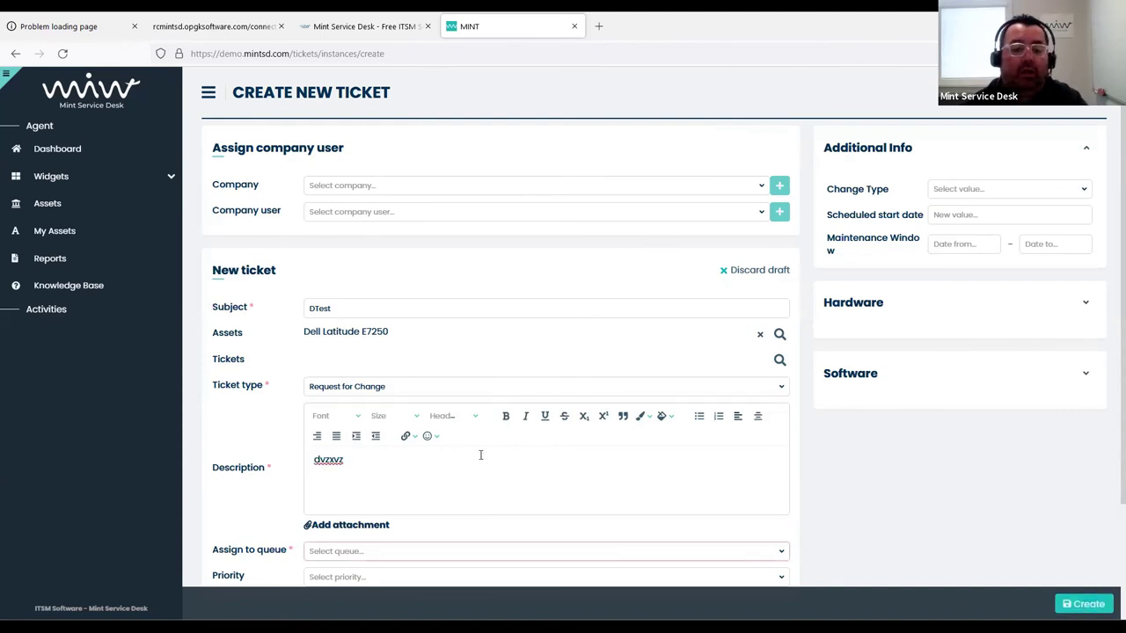
left_click(408, 549)
left_click(397, 529)
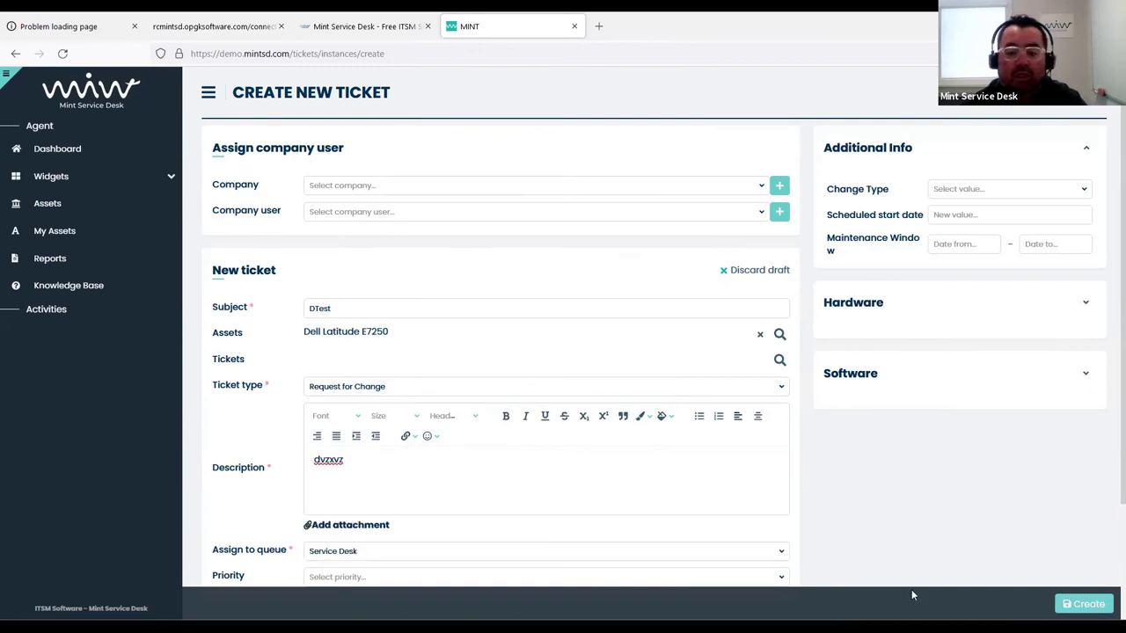
left_click(1082, 604)
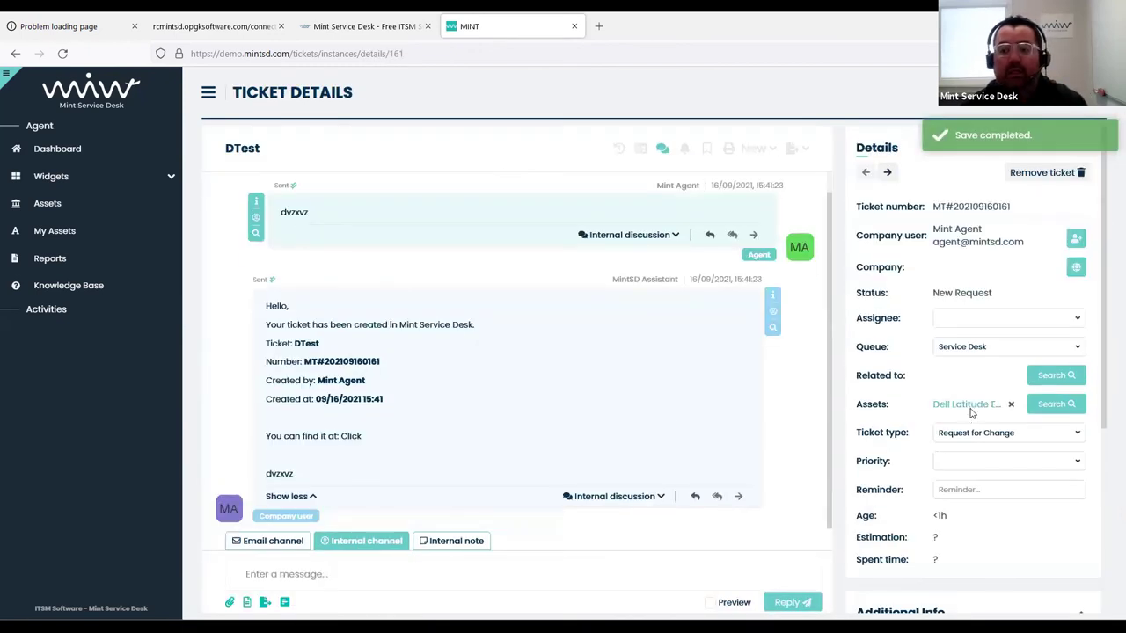
Review the linked Dell Latitude E7250's details, including additional info, then close the popup
left_click(967, 404)
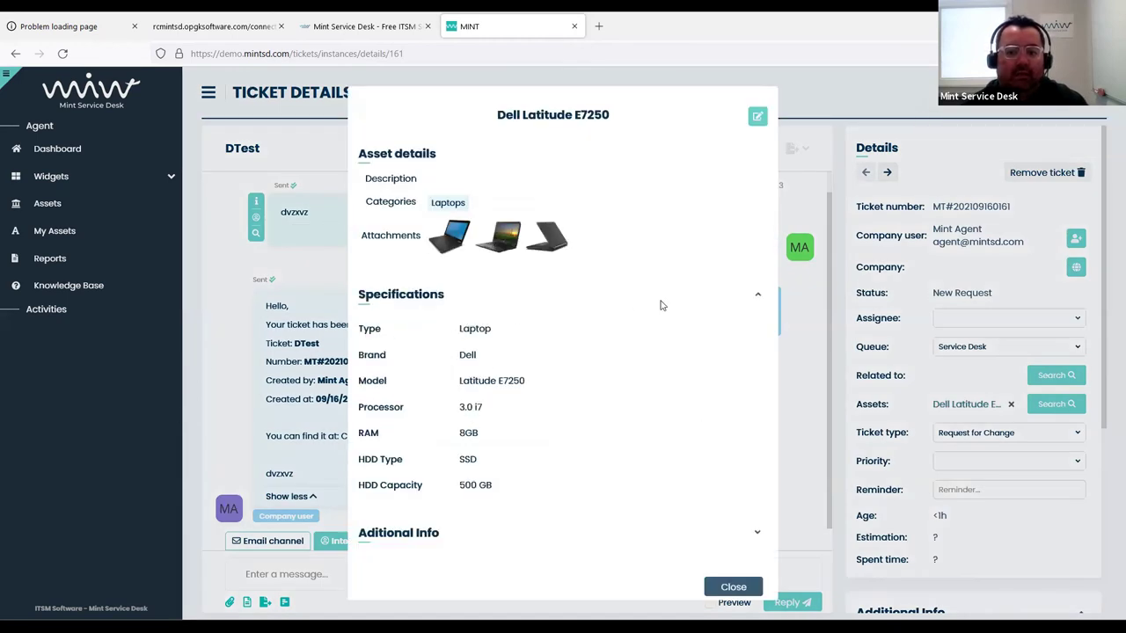
left_click(734, 535)
scroll(475, 495, "down", 1)
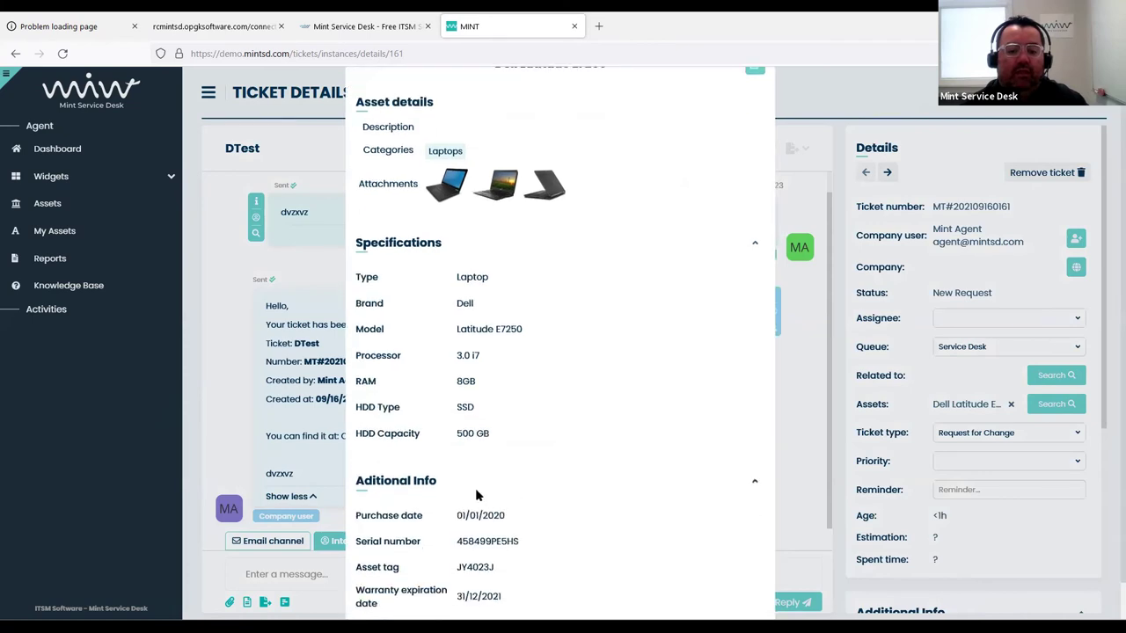
scroll(562, 356, "up", 1)
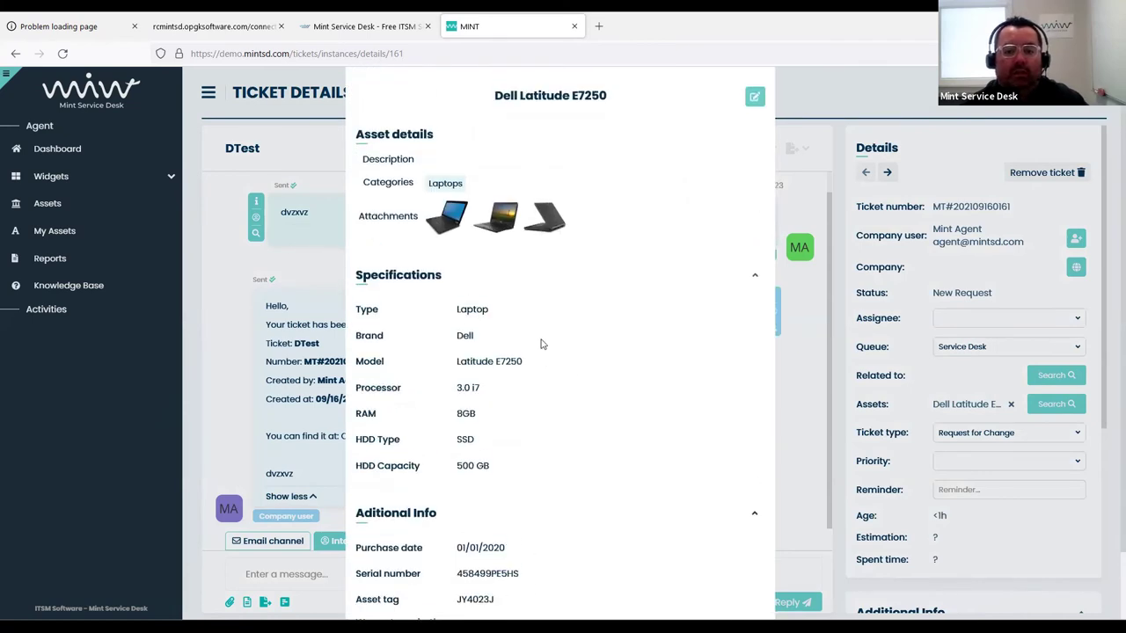
left_click(838, 343)
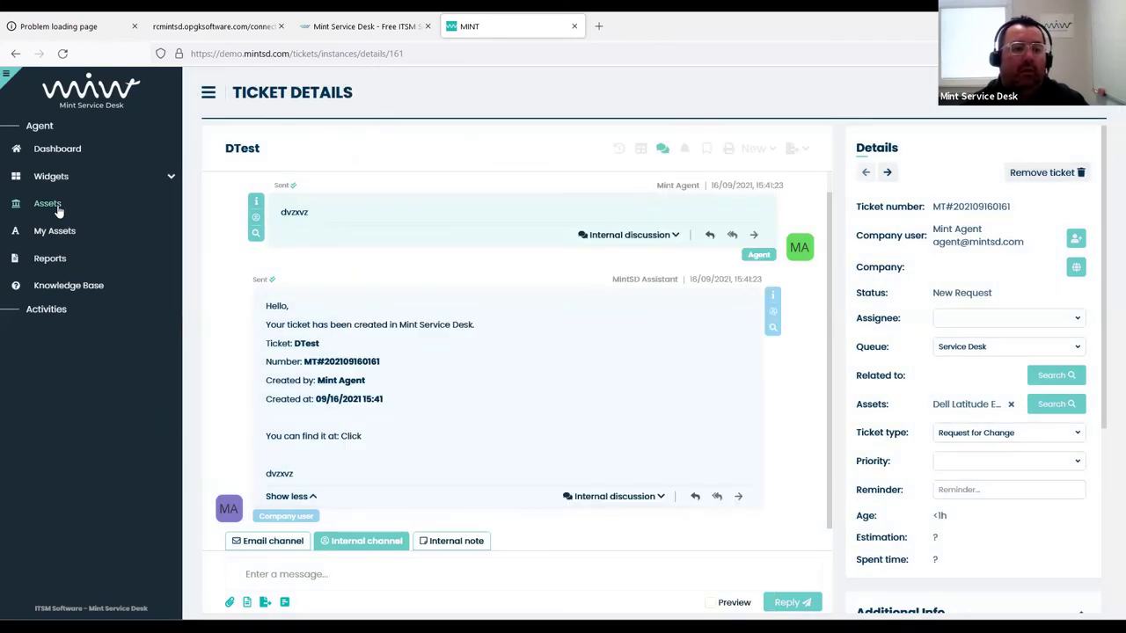
Edit the Dell Latitude E7250 asset, changing its company to MINT Service Desk
left_click(54, 204)
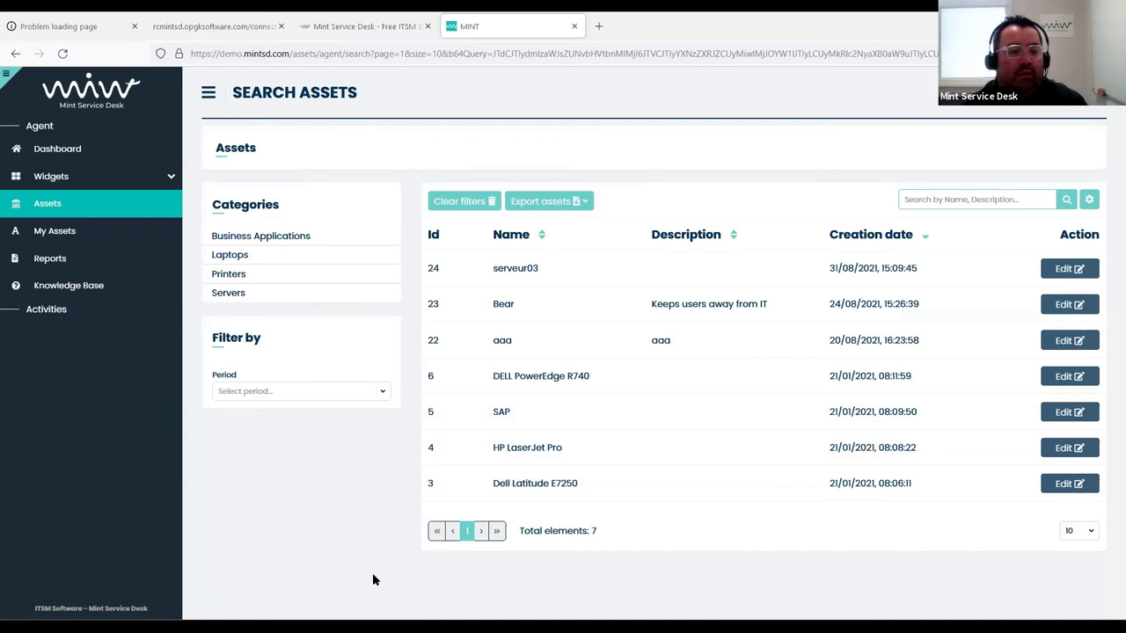
left_click(549, 486)
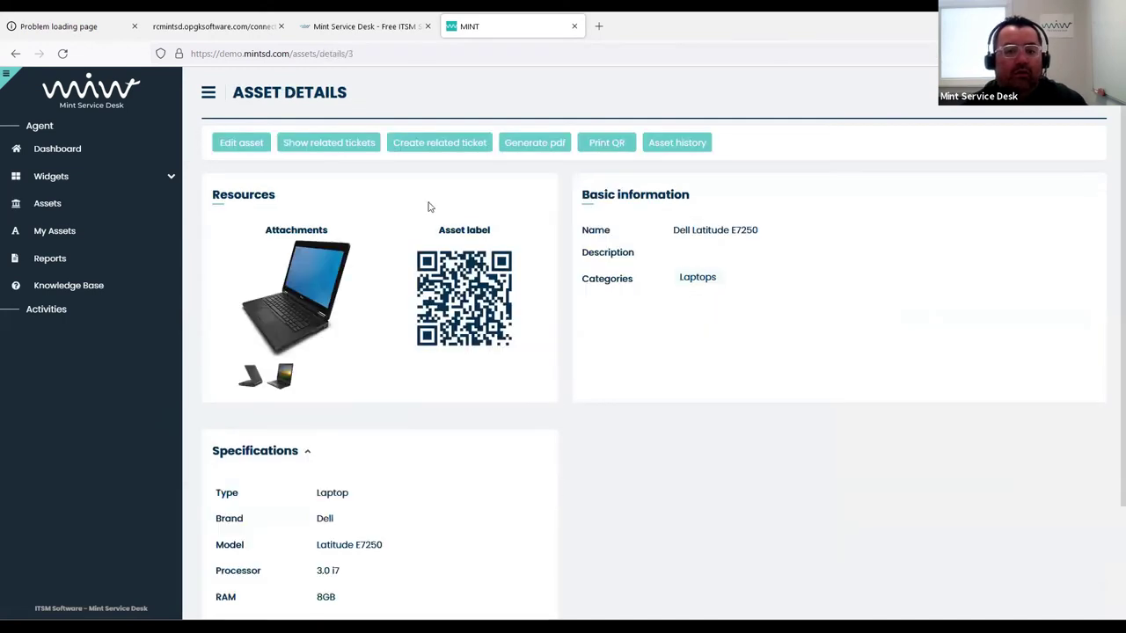
left_click(252, 145)
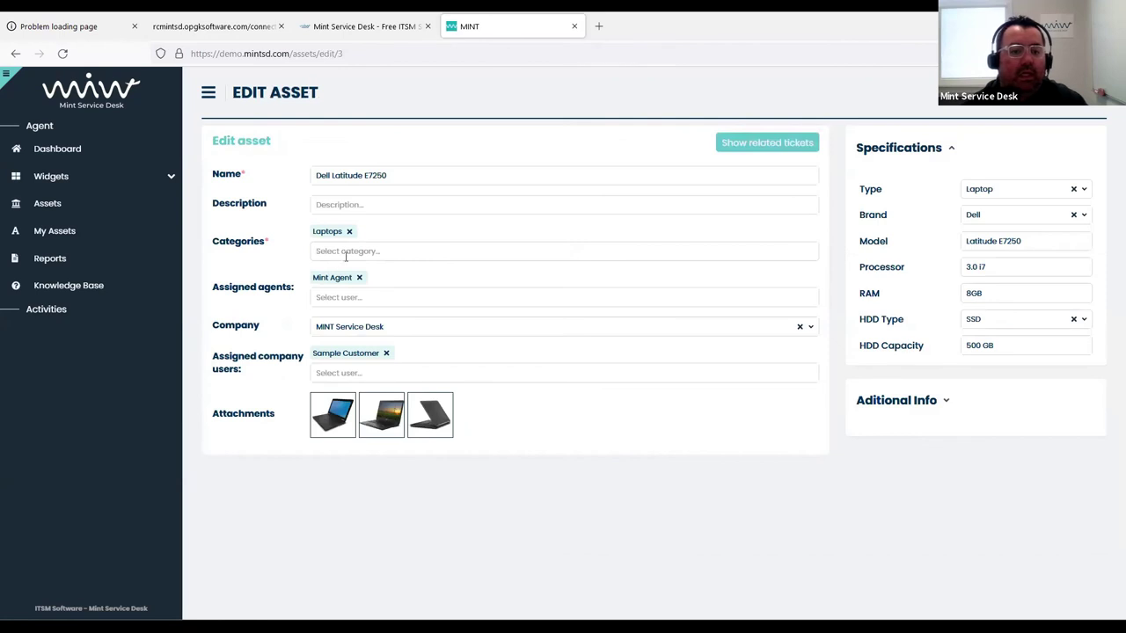
left_click(401, 334)
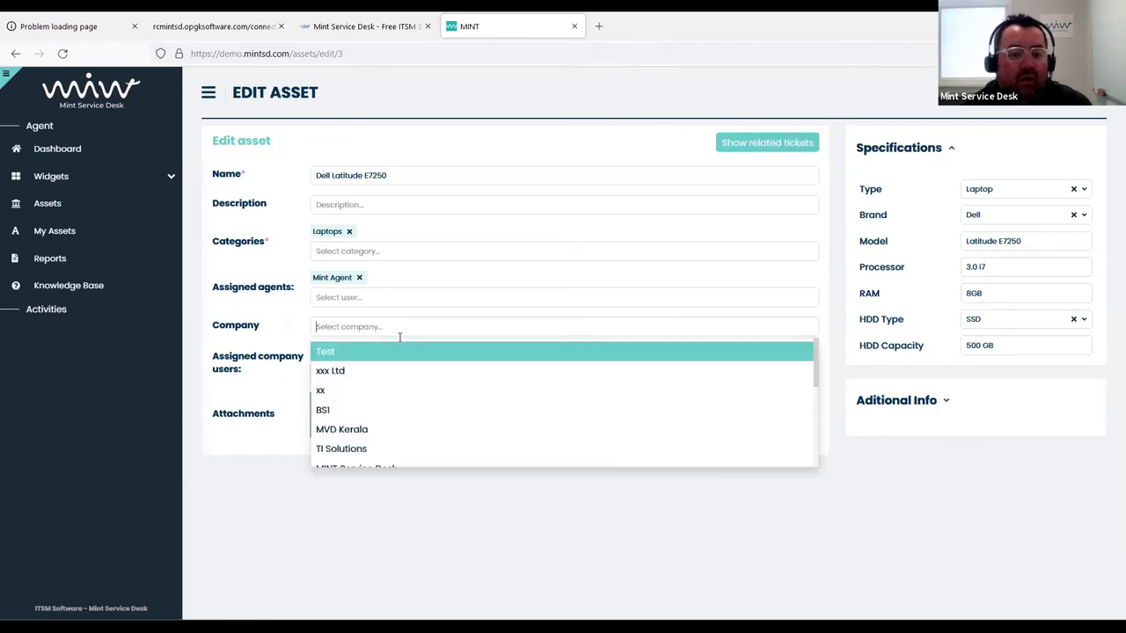
scroll(397, 407, "down", 3)
scroll(392, 411, "up", 1)
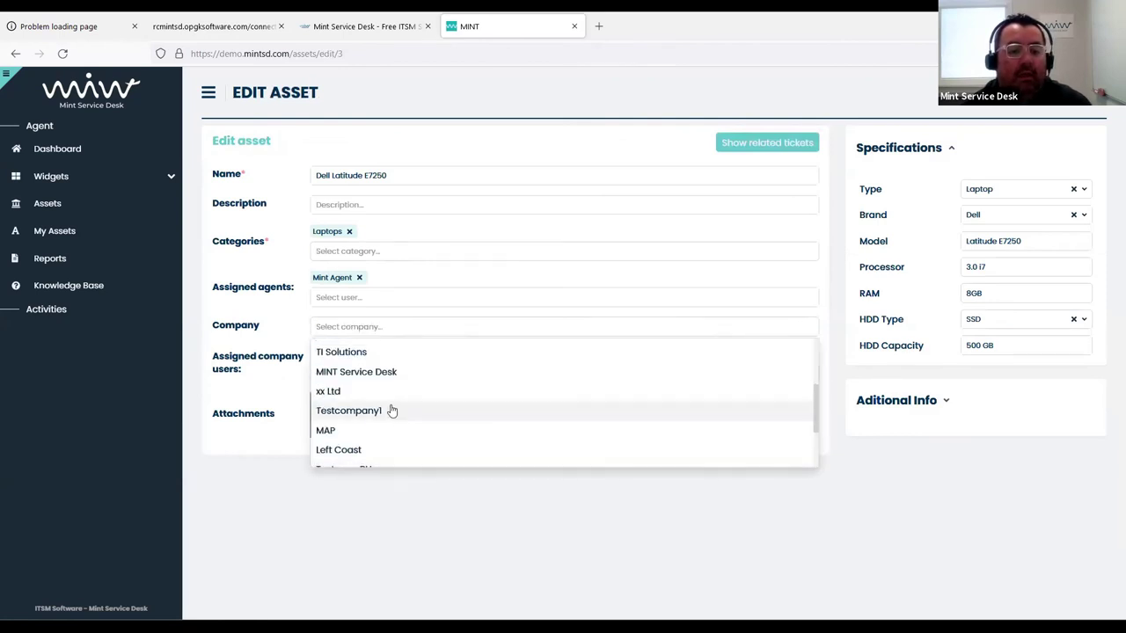
left_click(378, 372)
left_click(387, 356)
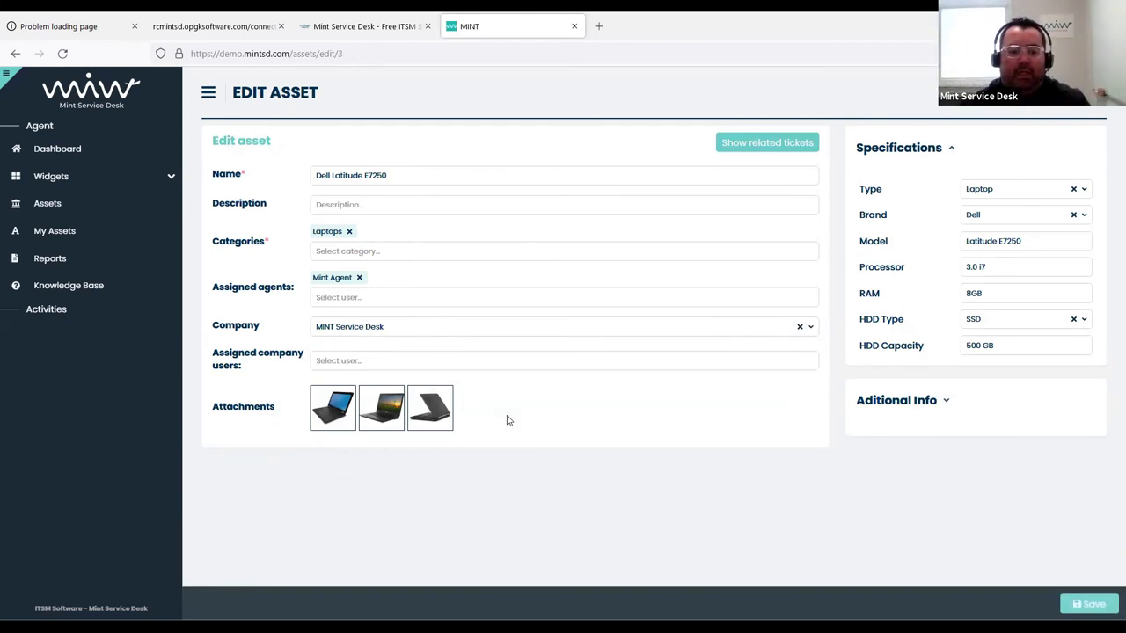
Re-add the sample customer as company user, then leave the asset without saving
left_click(455, 361)
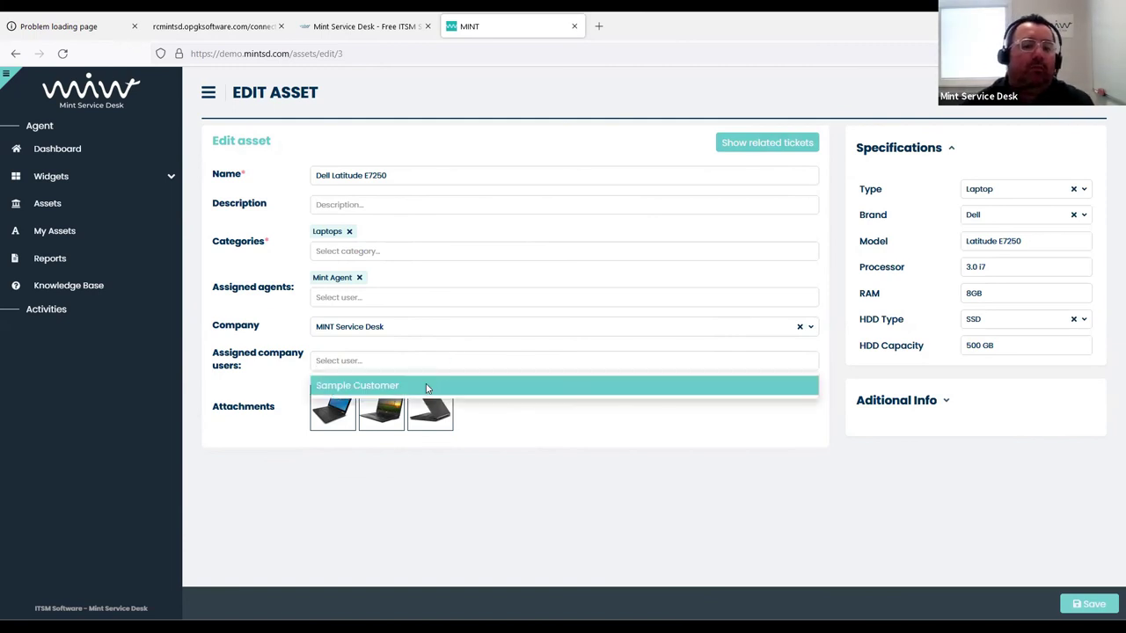
left_click(427, 388)
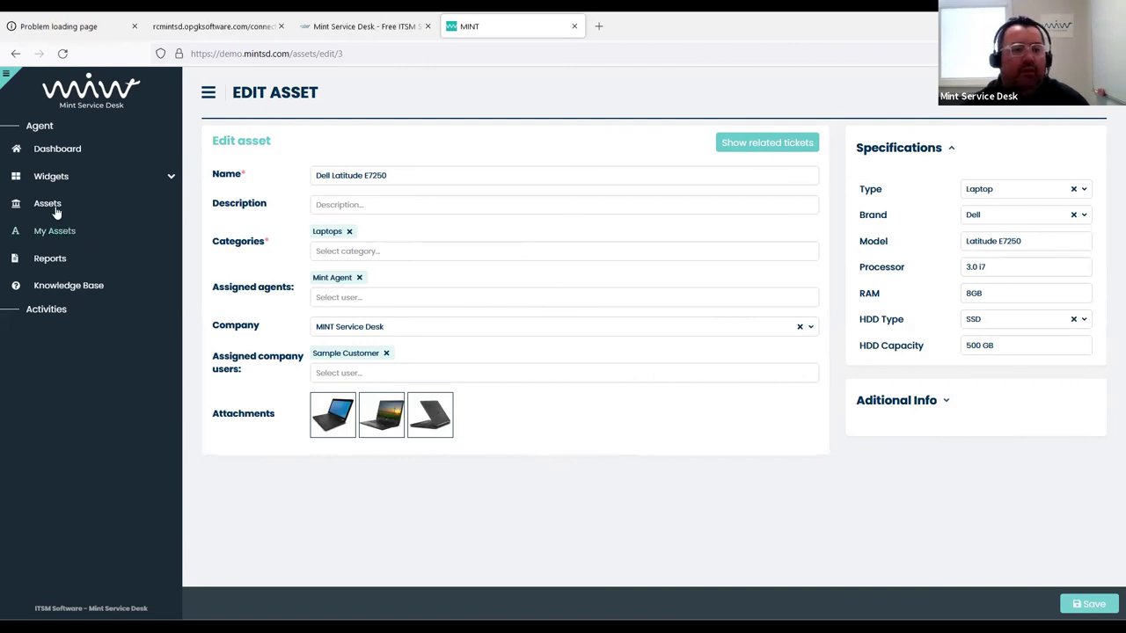
left_click(78, 240)
left_click(556, 370)
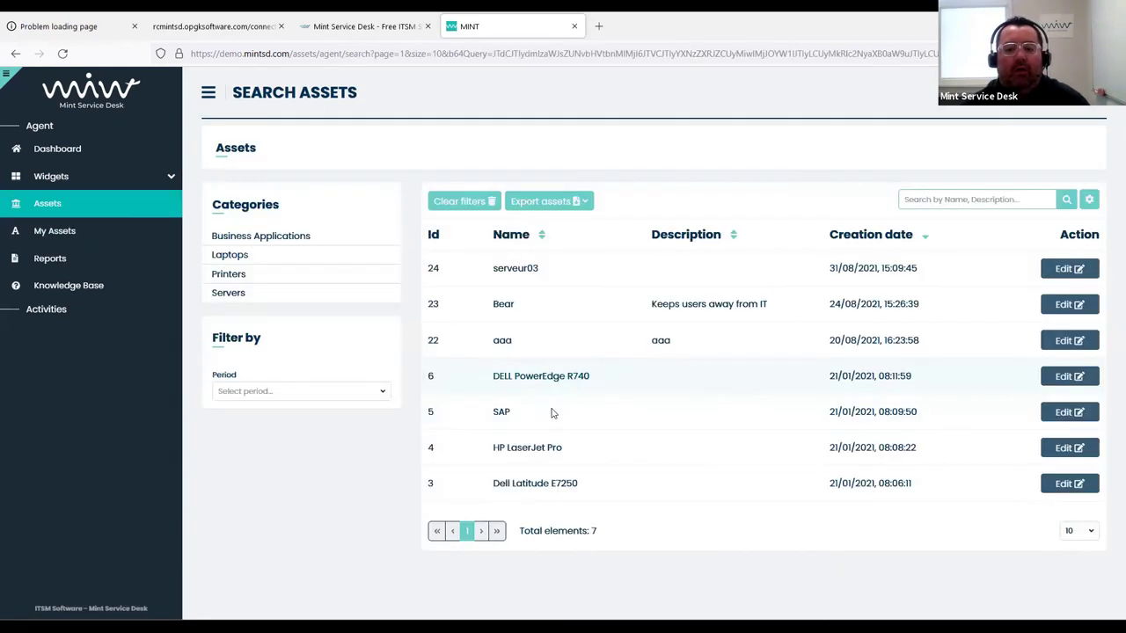
Open the Dell Latitude E7250 asset and view its asset history
left_click(531, 485)
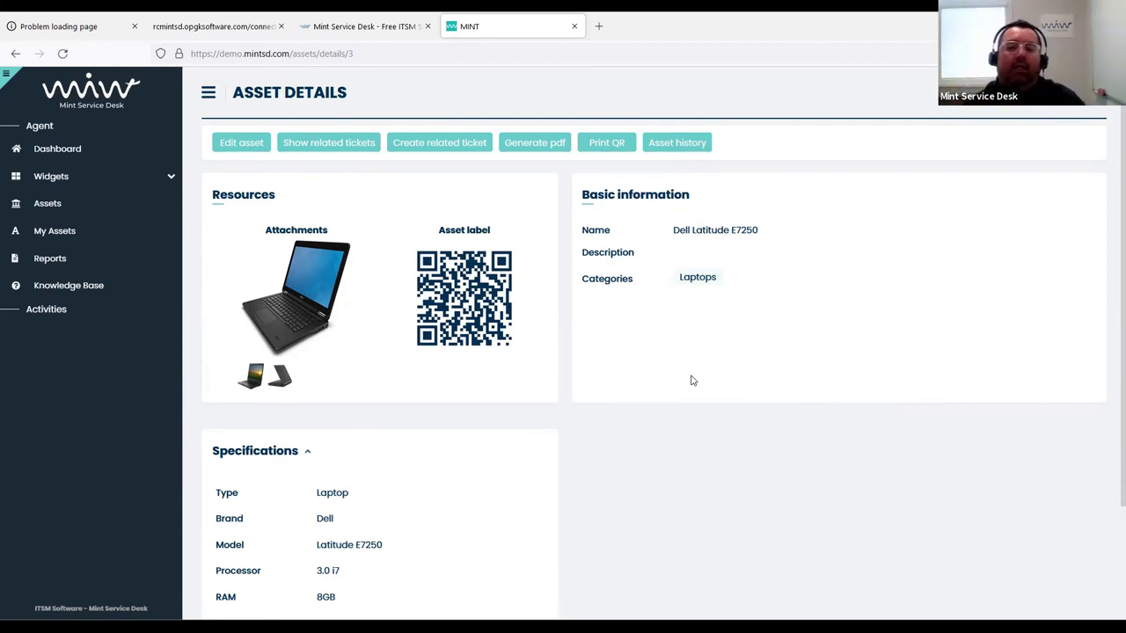
left_click(666, 146)
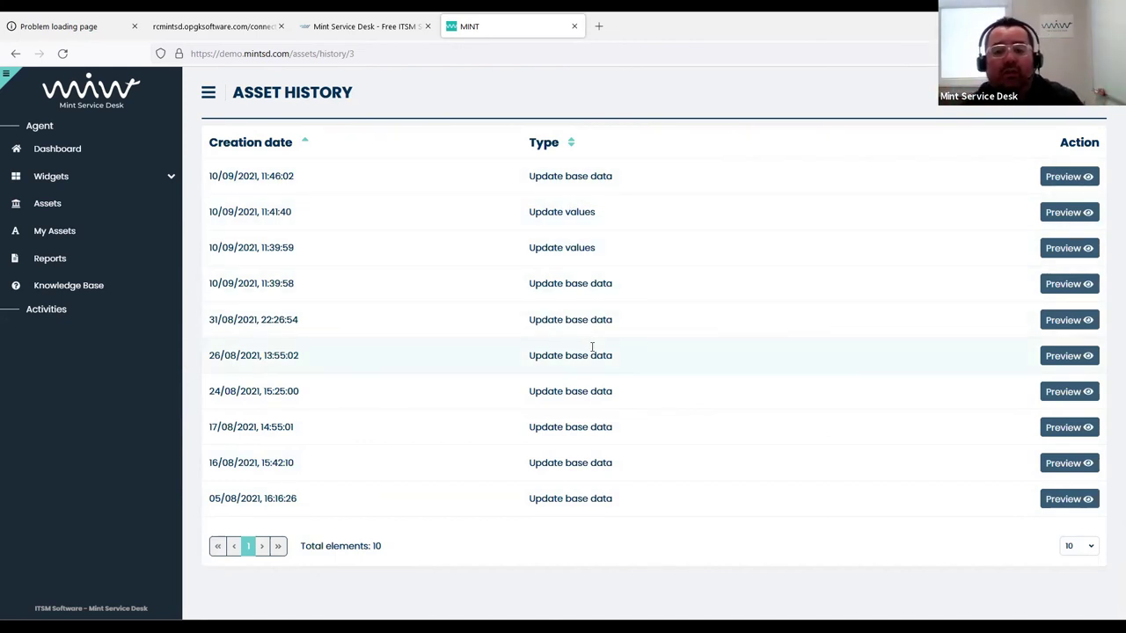
Return to the dashboard, then start the slideshow from the Agenda for Today slide
left_click(57, 153)
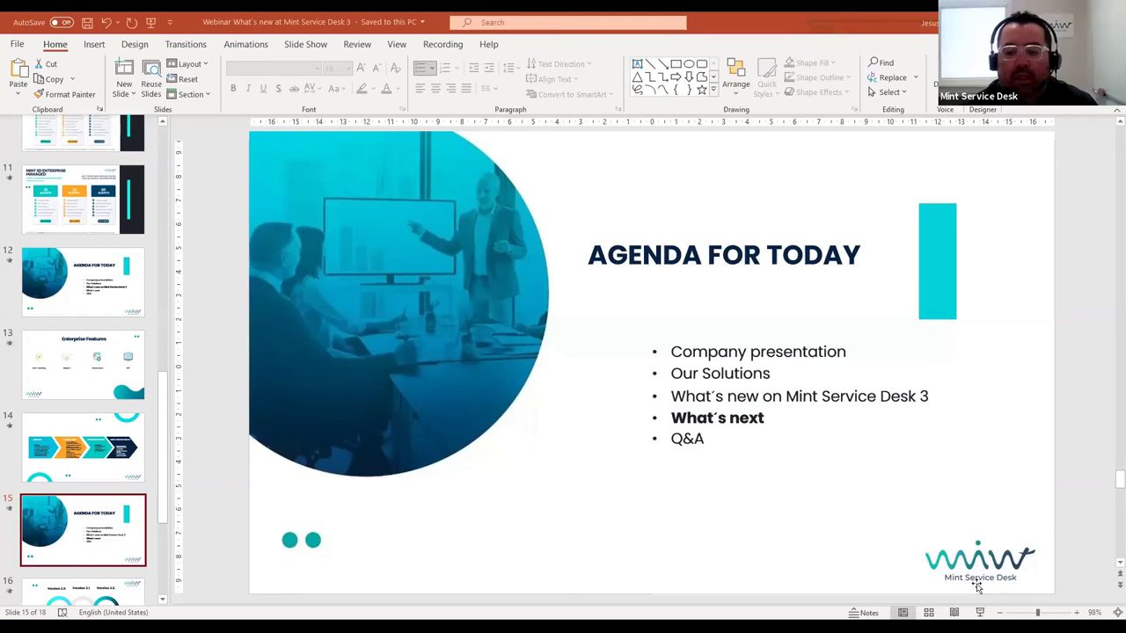
left_click(979, 612)
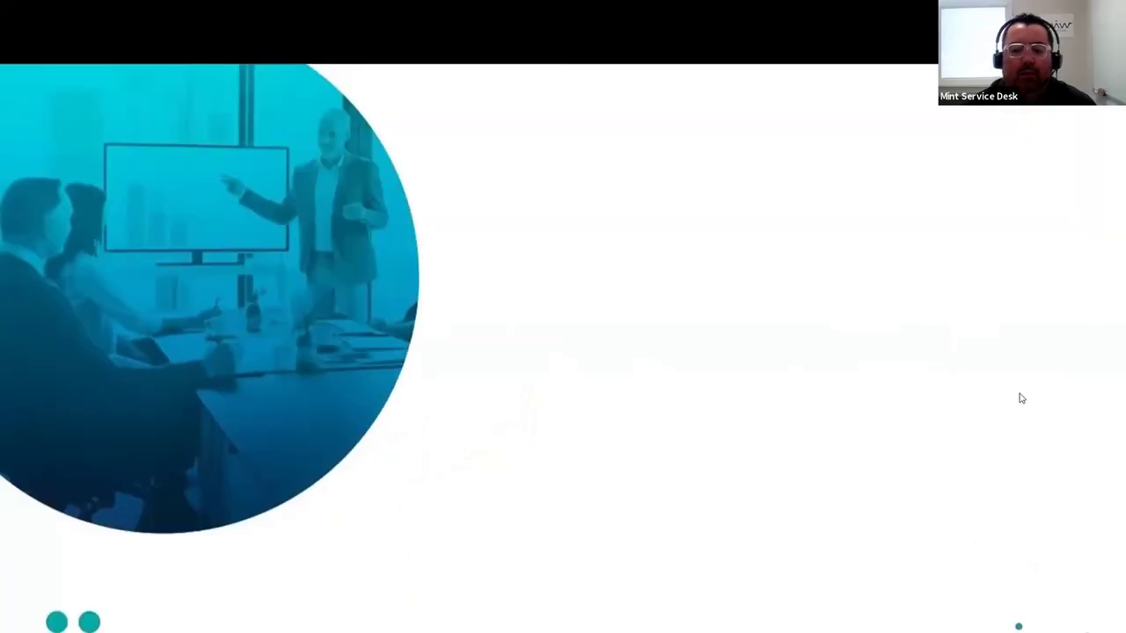